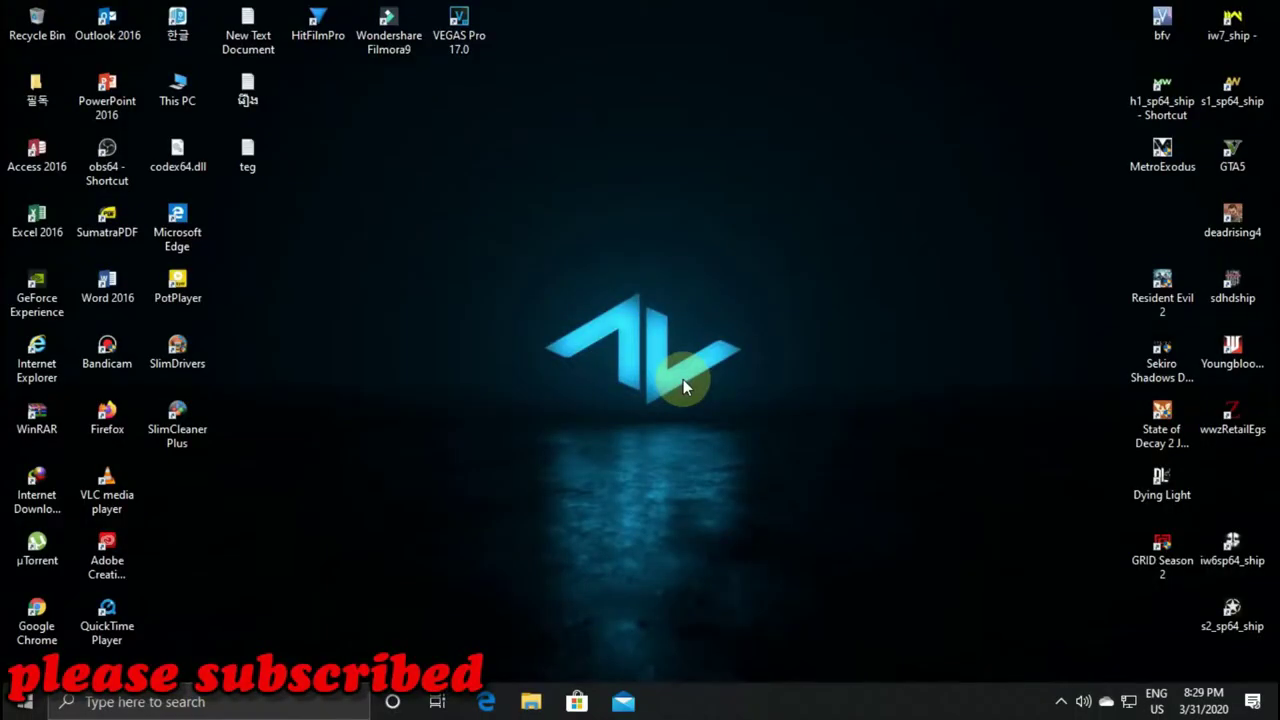
Show and hide the hidden notification icons, then refresh the desktop twice
click(1060, 703)
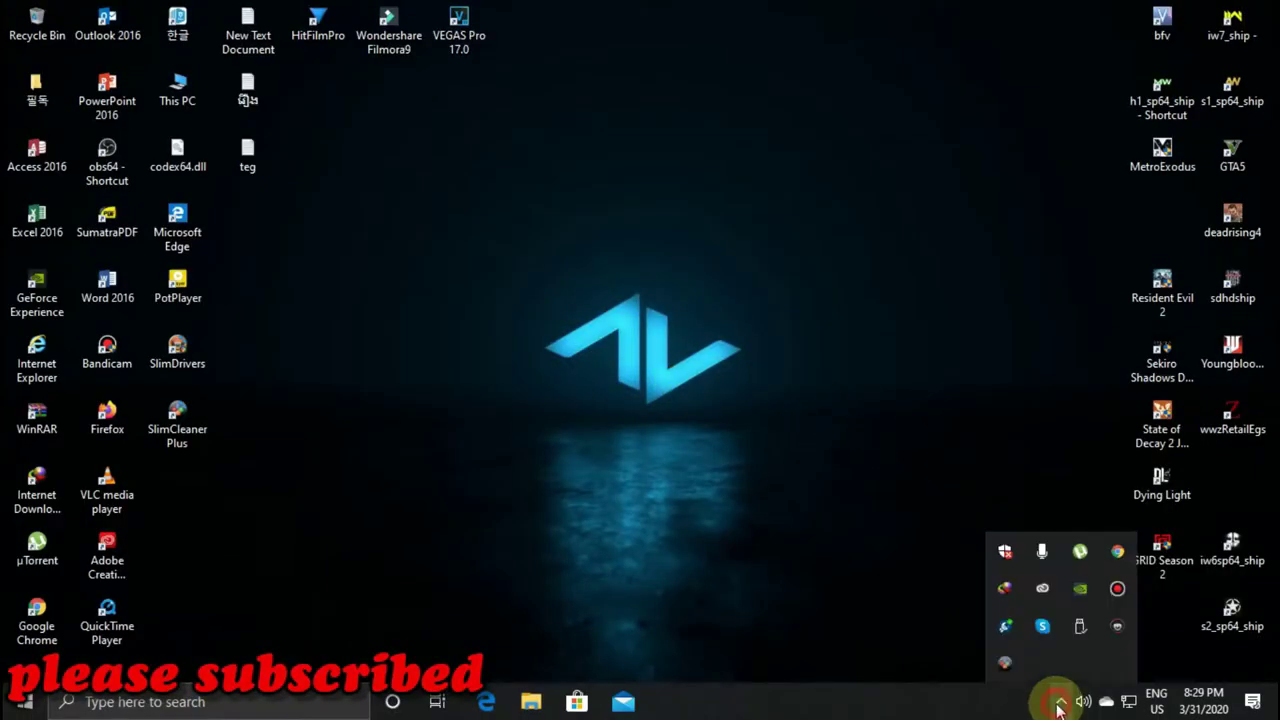
click(1060, 705)
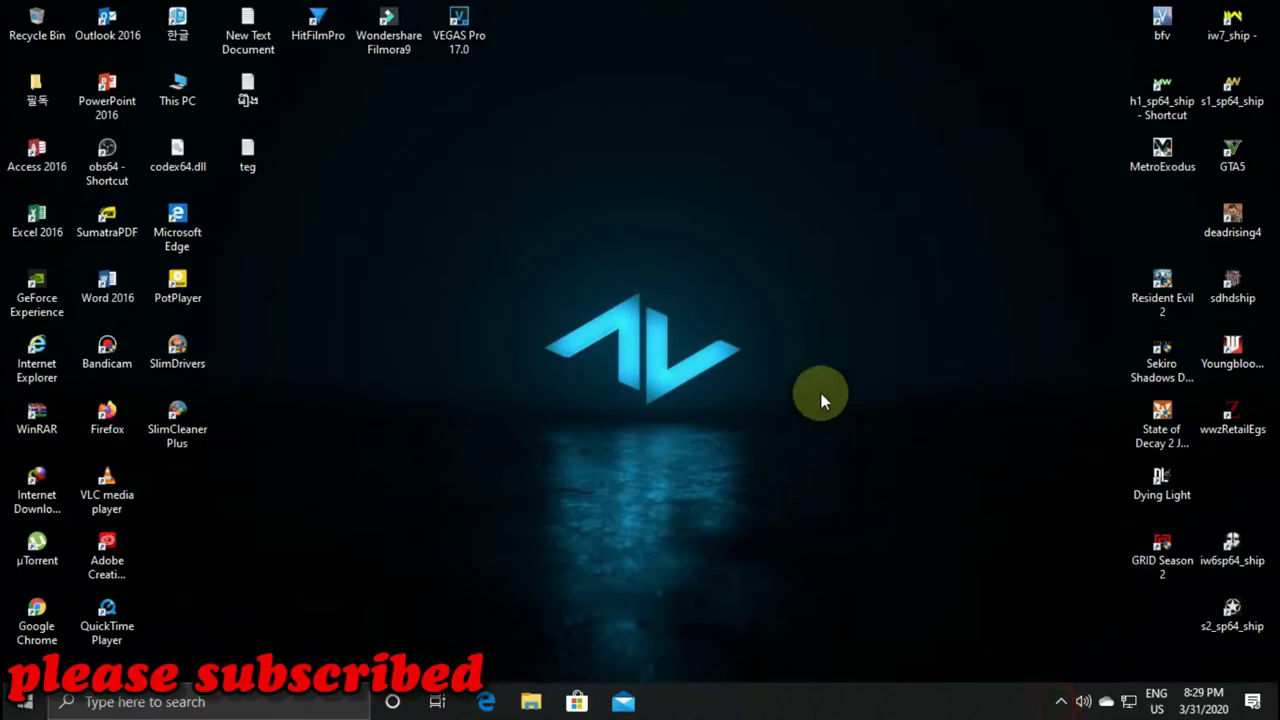
right_click(734, 346)
click(765, 398)
right_click(648, 317)
click(700, 372)
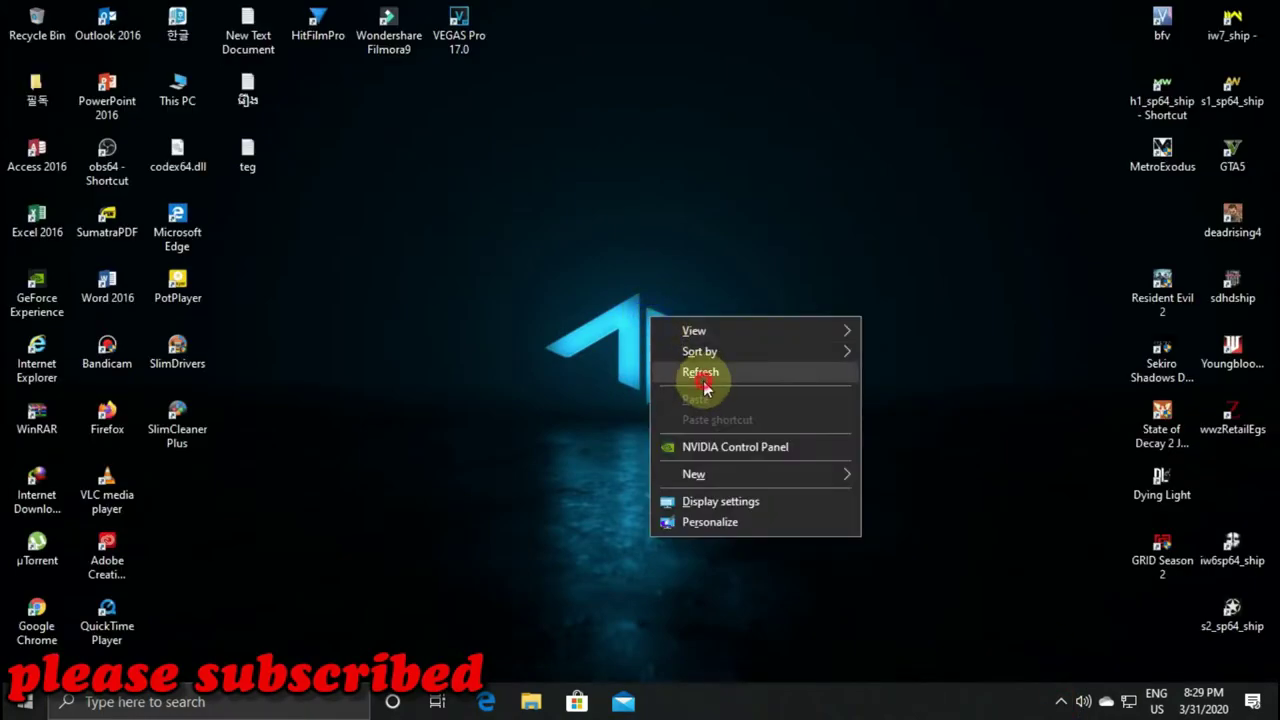
Launch Adobe After Effects CS6 from the A section of the Start menu app list
click(22, 702)
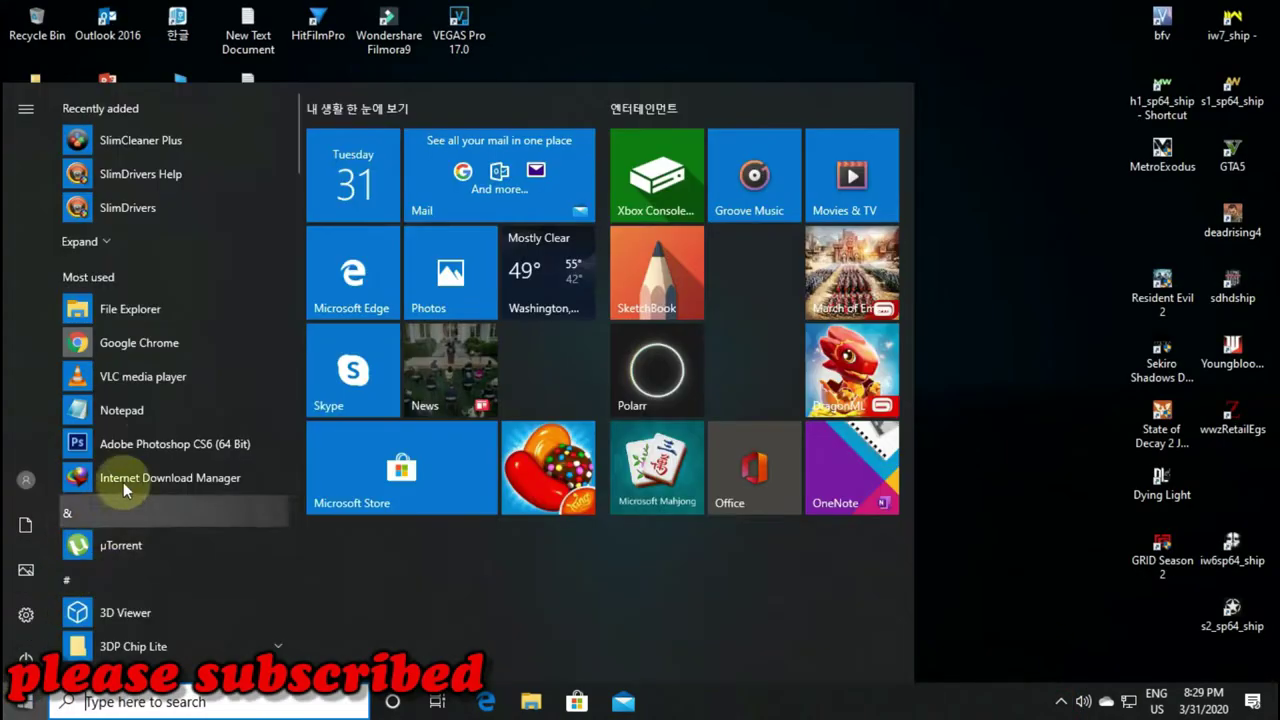
scroll(124, 519, down, 2)
scroll(133, 525, down, 5)
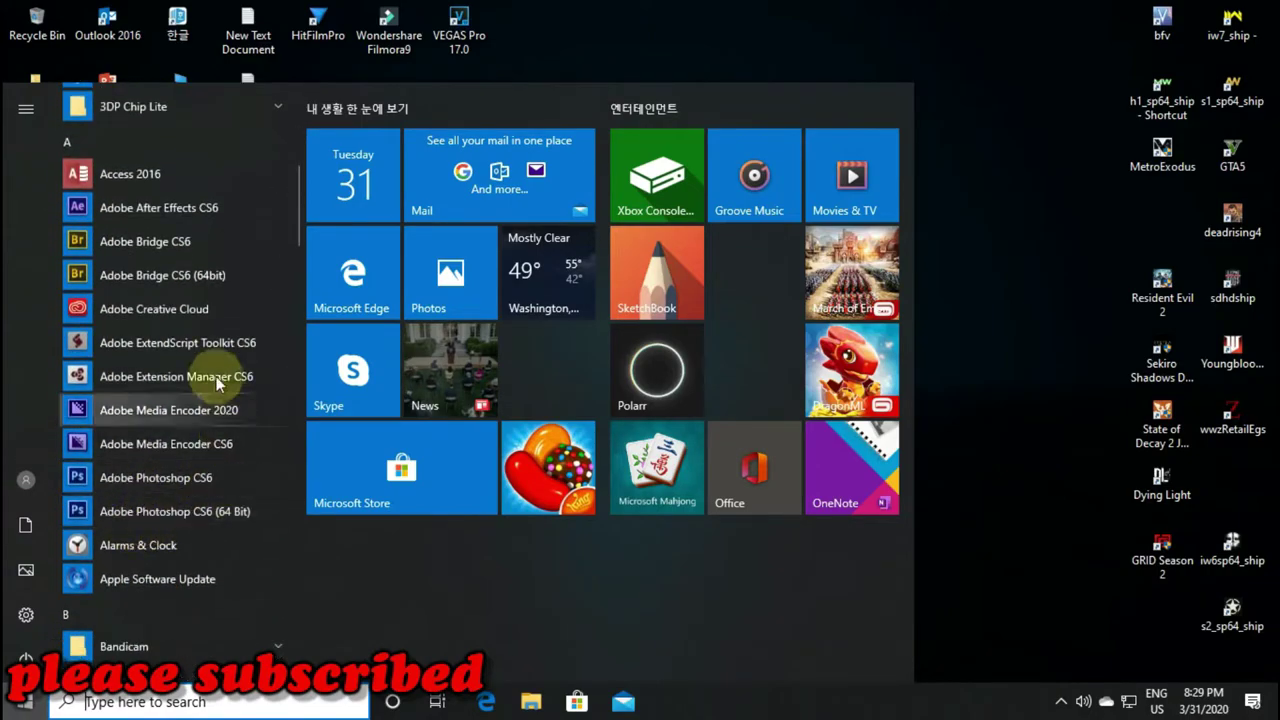
click(160, 207)
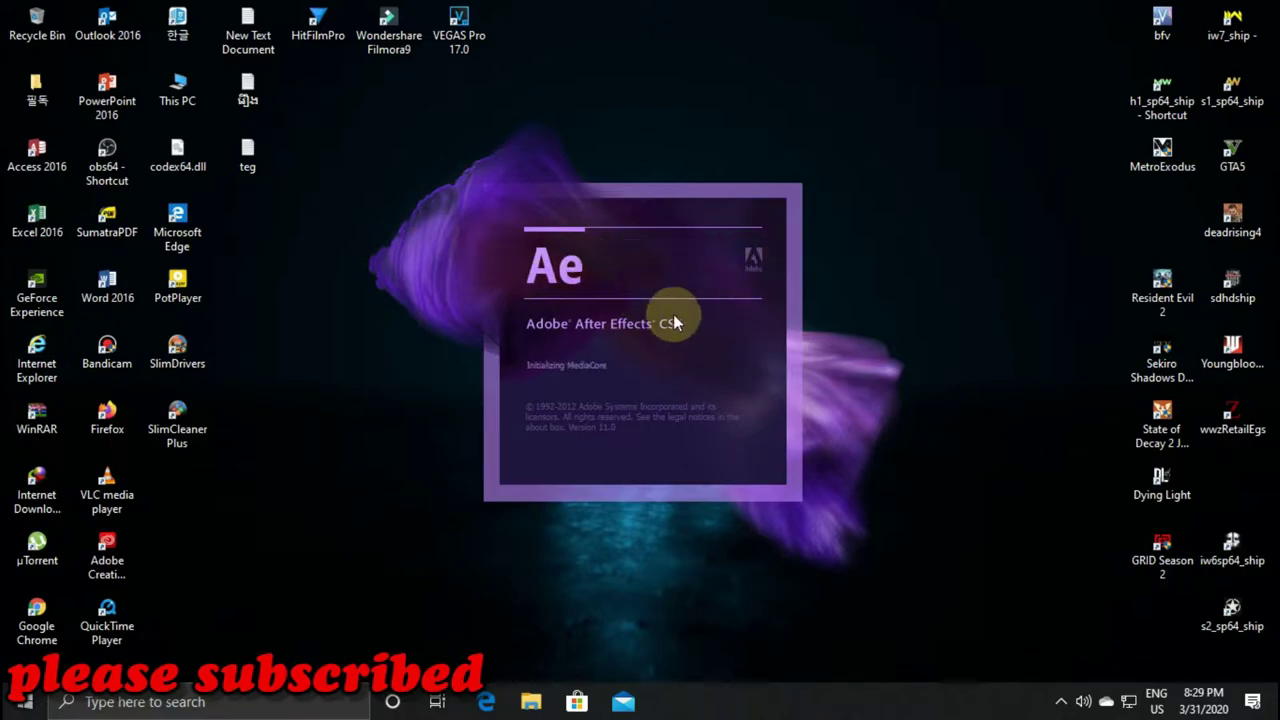
Refresh the desktop repeatedly while After Effects finishes loading
right_click(910, 147)
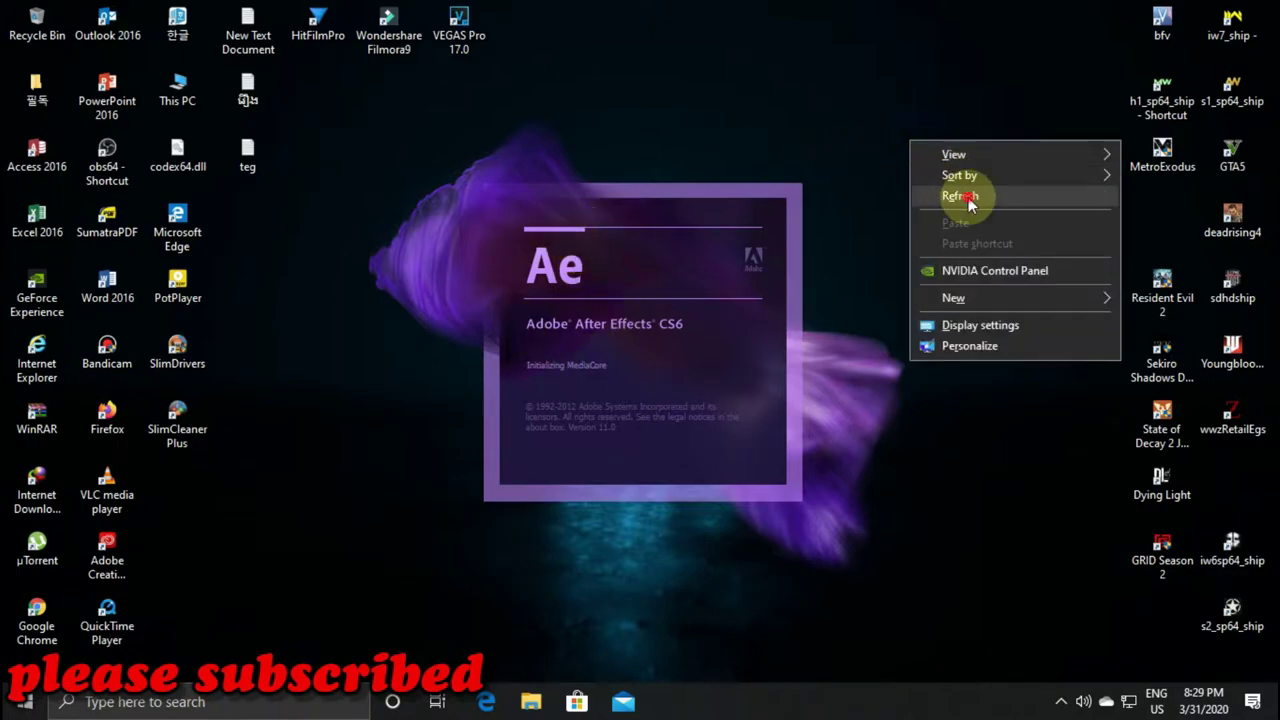
click(955, 197)
right_click(922, 160)
click(965, 213)
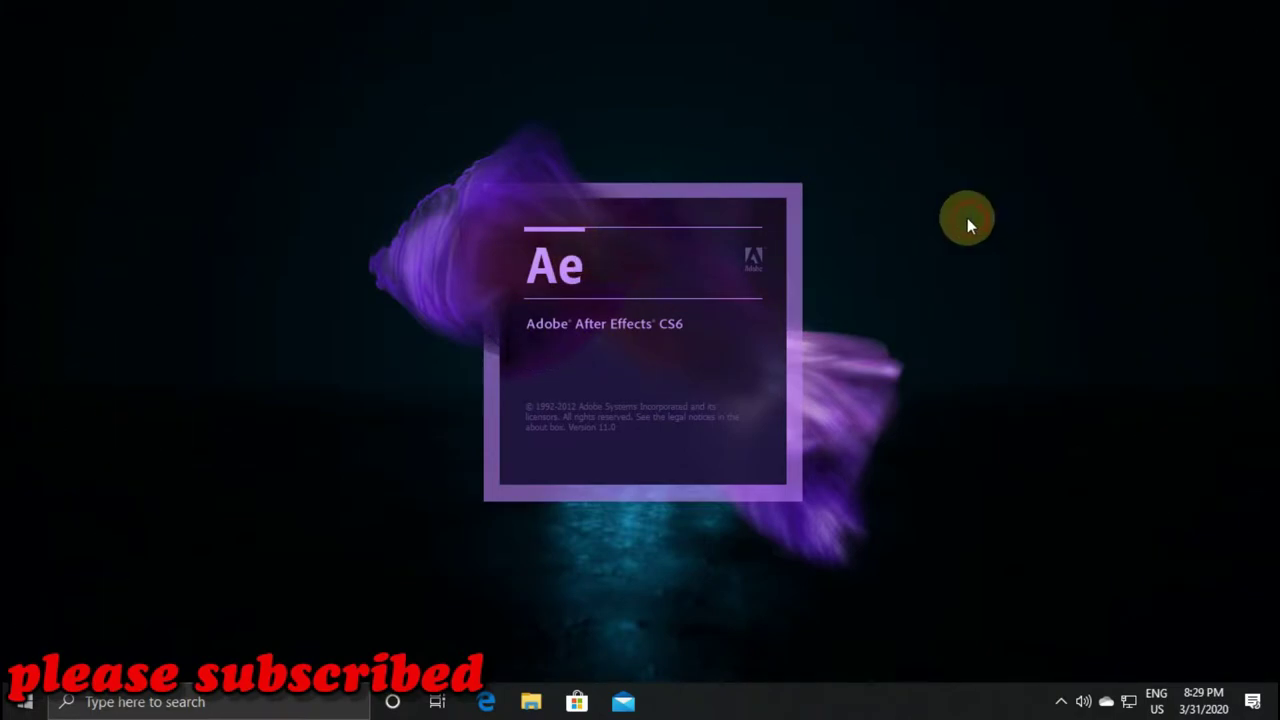
right_click(913, 158)
click(957, 208)
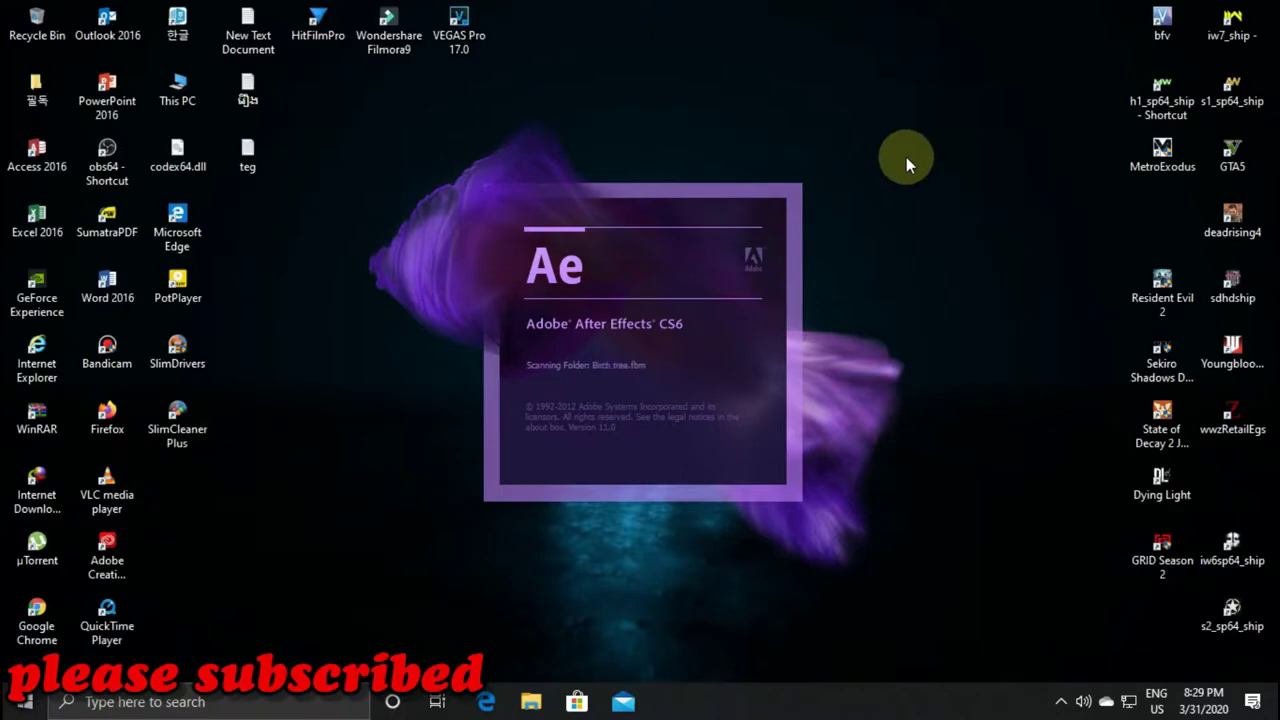
right_click(904, 155)
click(957, 213)
right_click(912, 176)
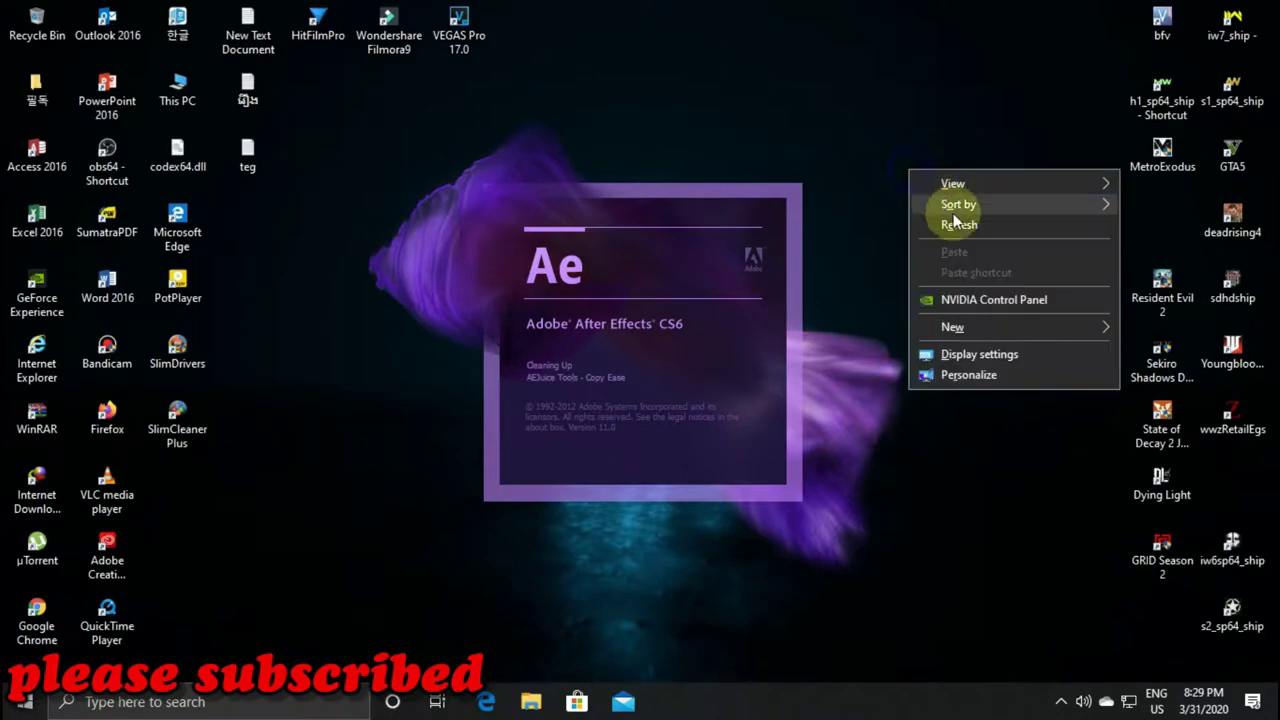
click(960, 222)
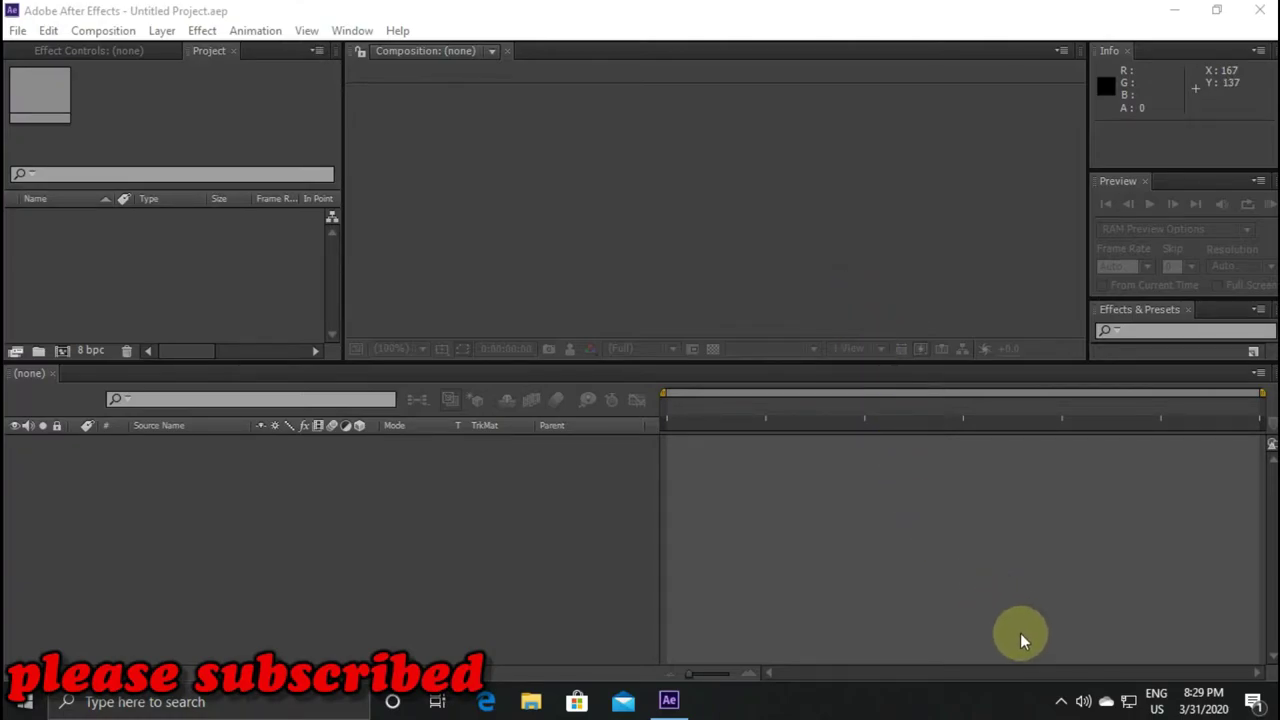
Bring After Effects forward and open File Explorer on USB Drive (H:) > videos editor
click(1061, 702)
click(1061, 702)
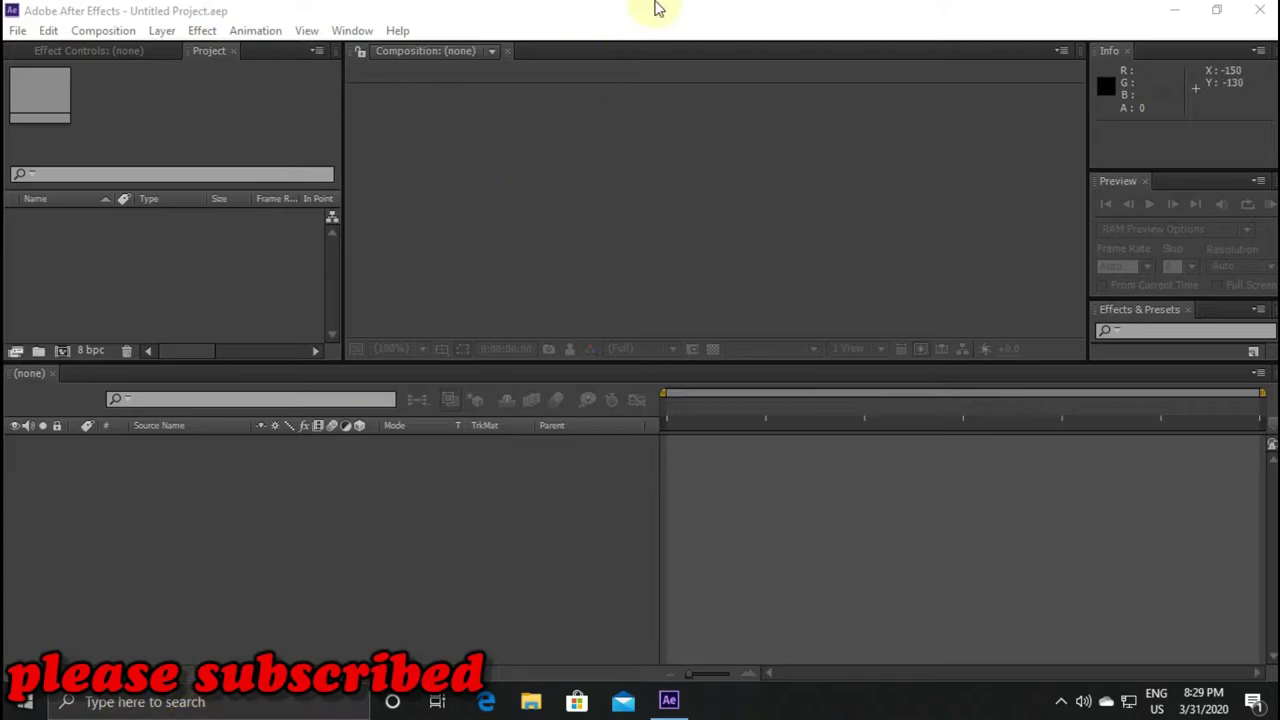
click(603, 16)
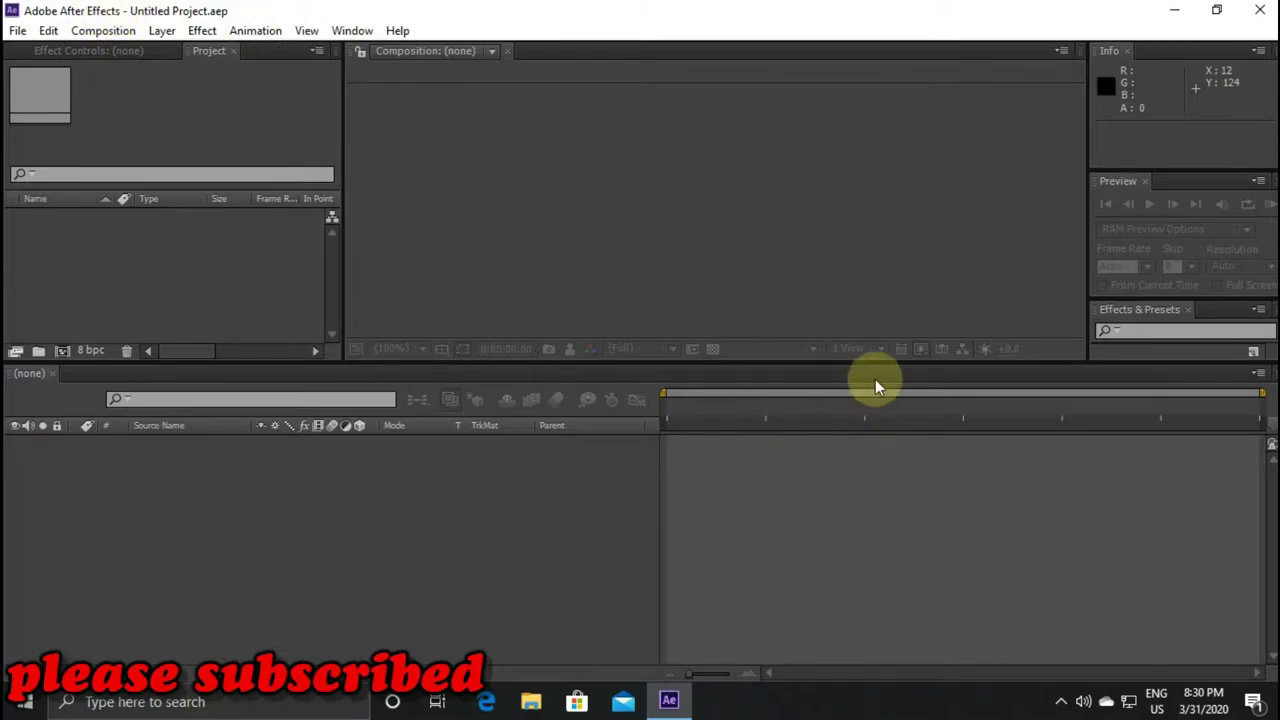
click(530, 703)
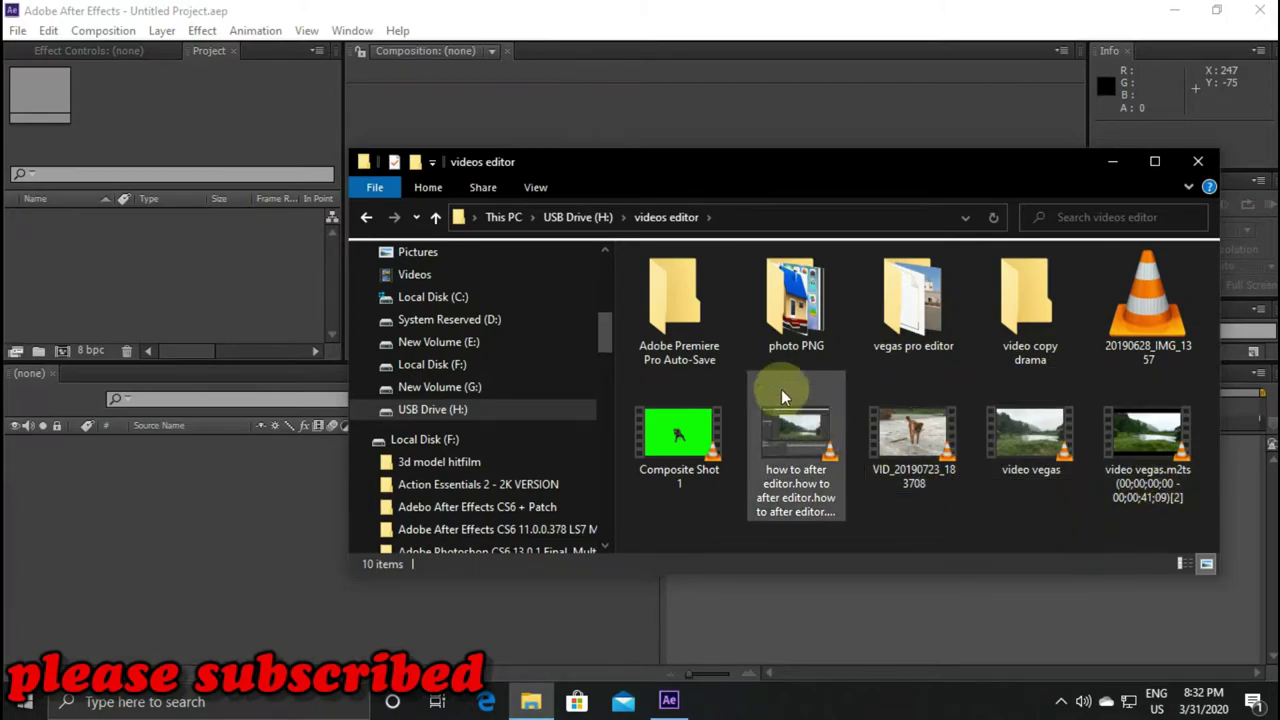
Open the vegas pro editor folder as large thumbnails and browse its files
double_click(925, 318)
click(1205, 565)
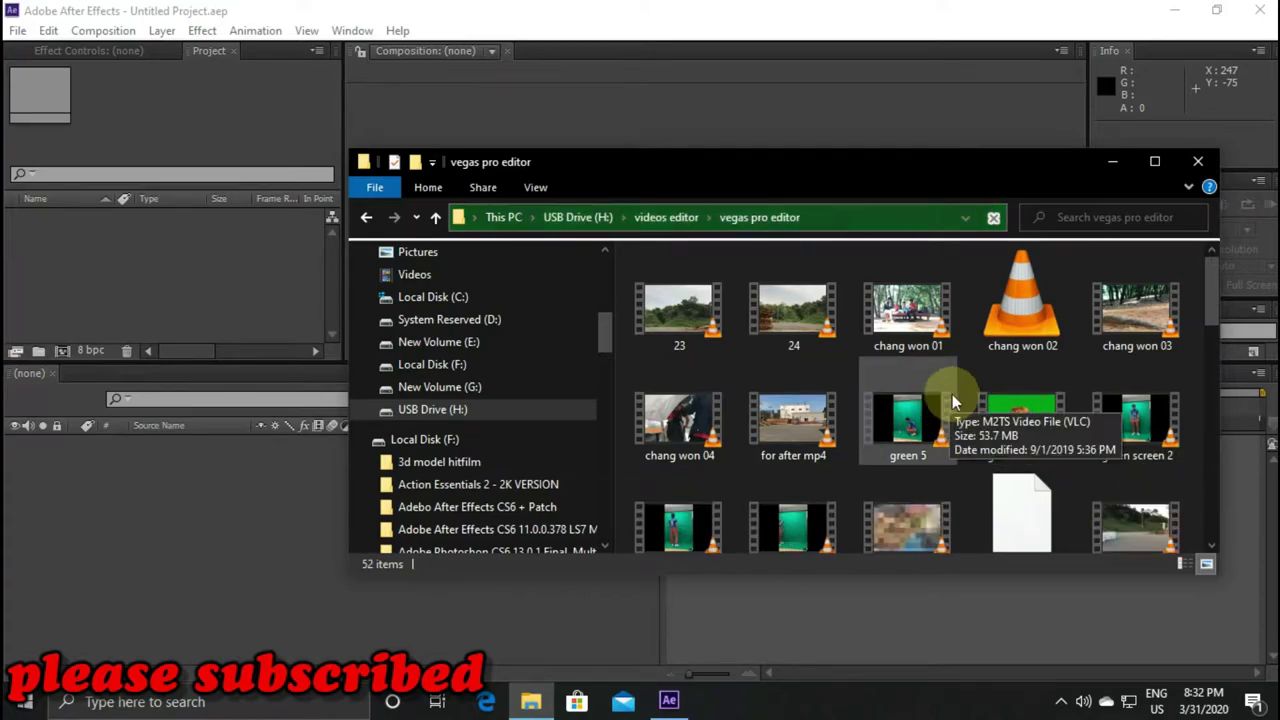
scroll(893, 457, down, 1)
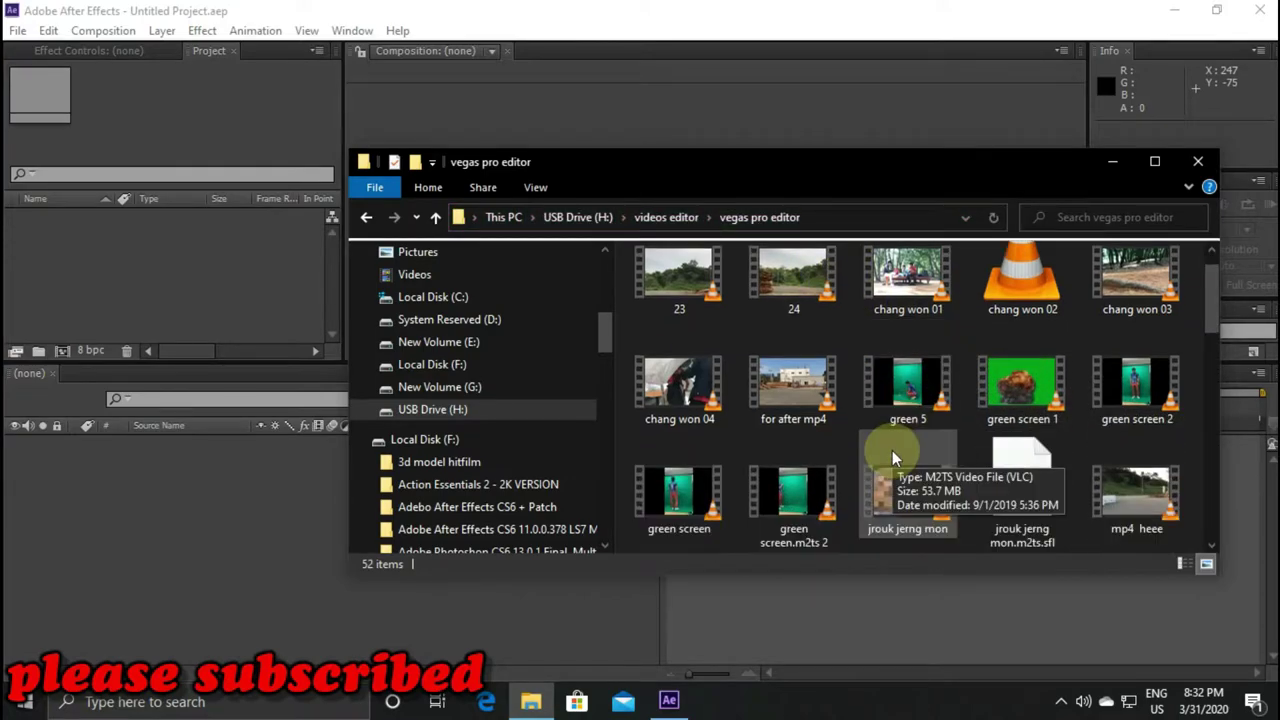
scroll(893, 457, down, 2)
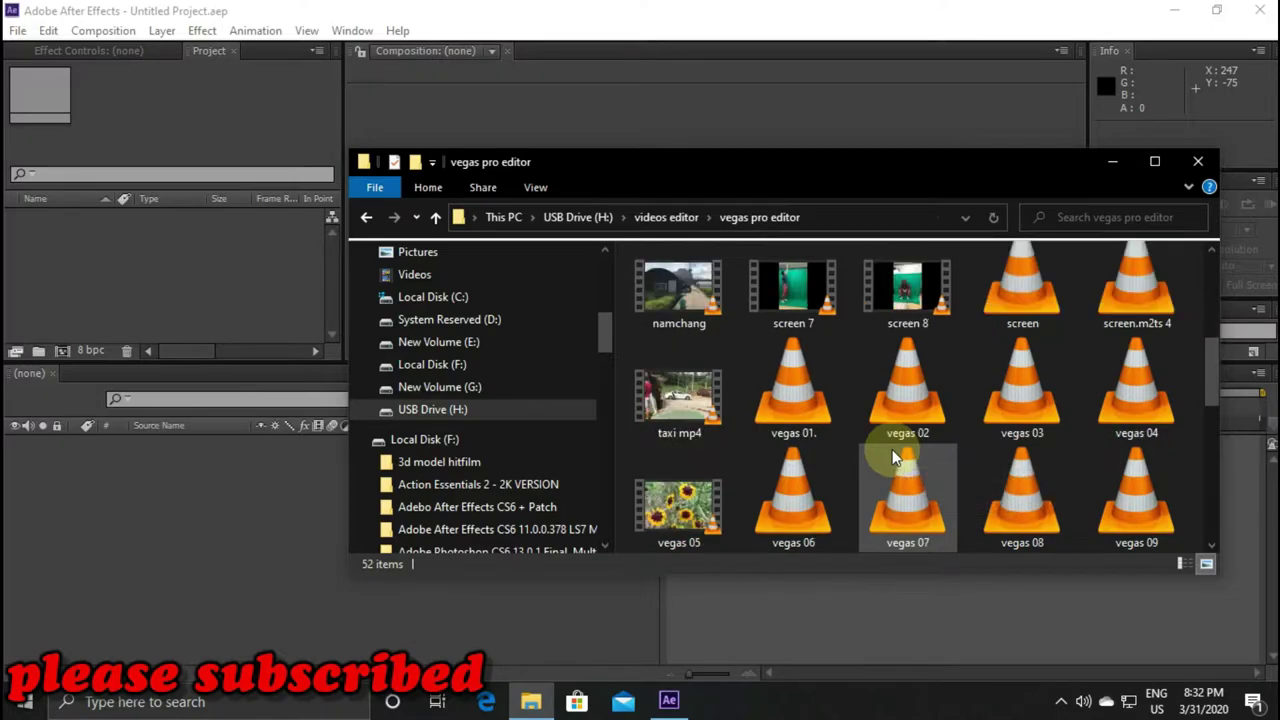
scroll(892, 450, down, 3)
scroll(891, 452, up, 1)
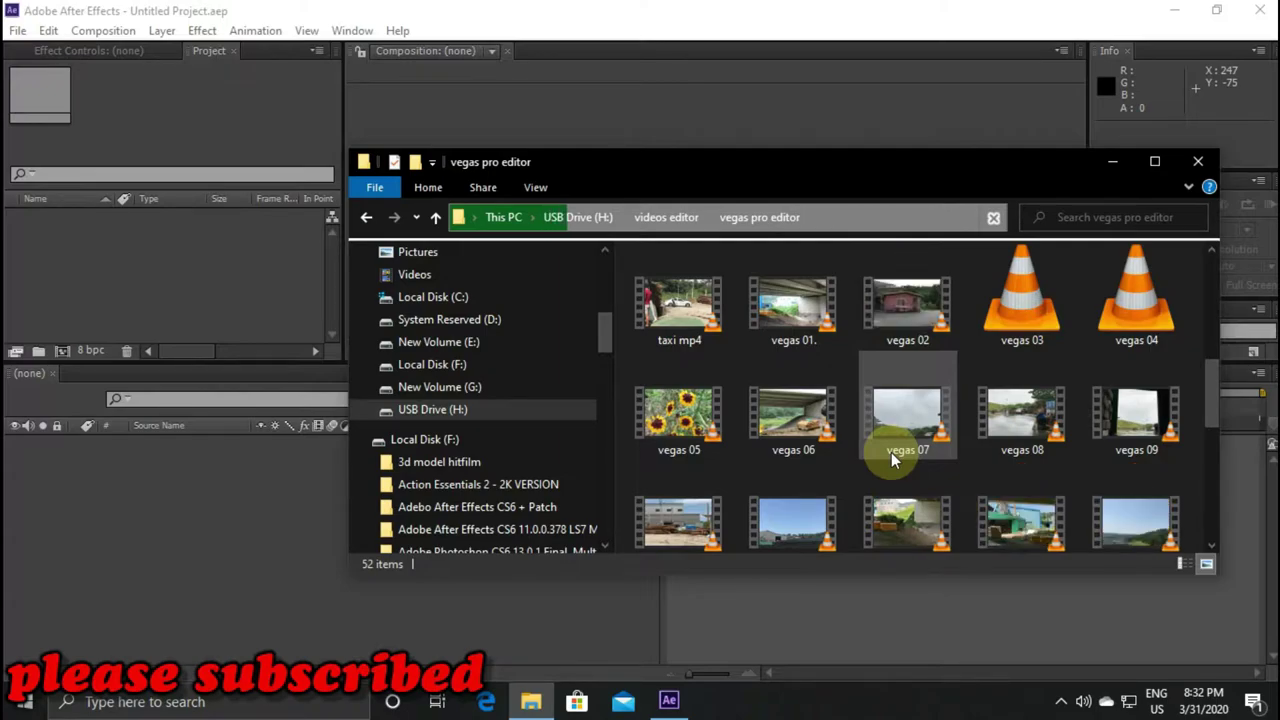
scroll(891, 452, down, 1)
scroll(891, 452, down, 2)
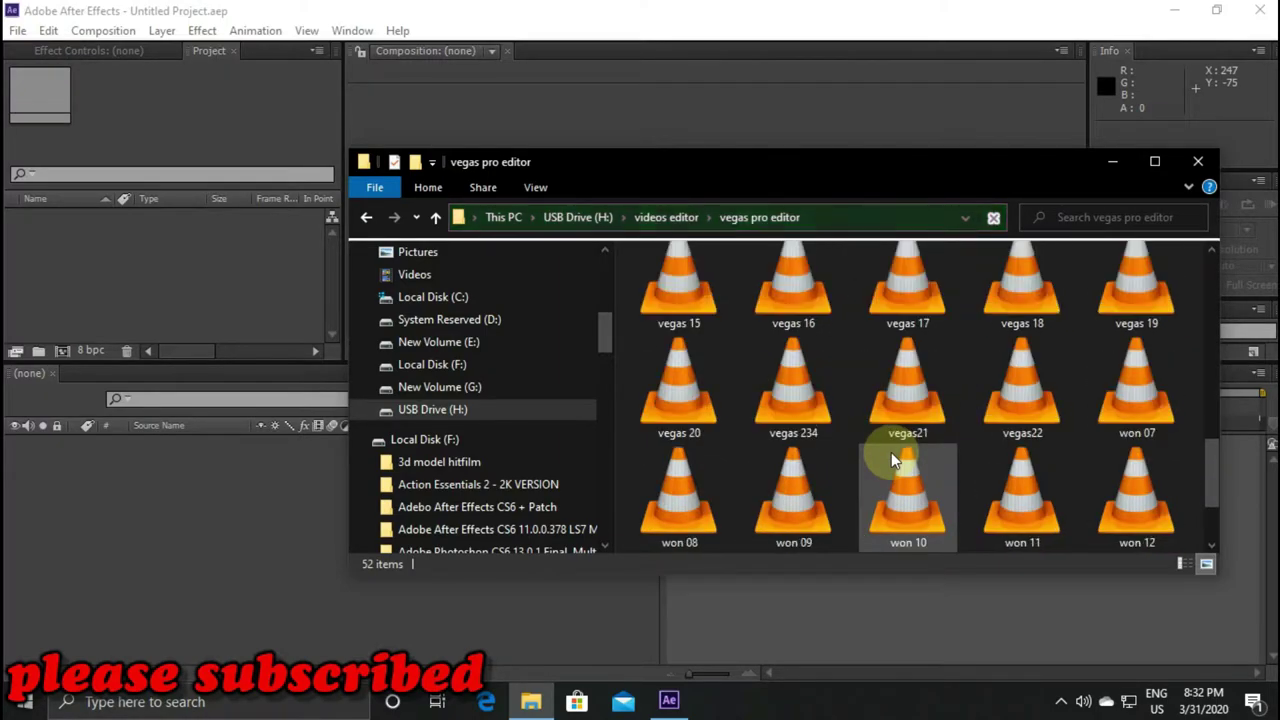
scroll(891, 448, down, 1)
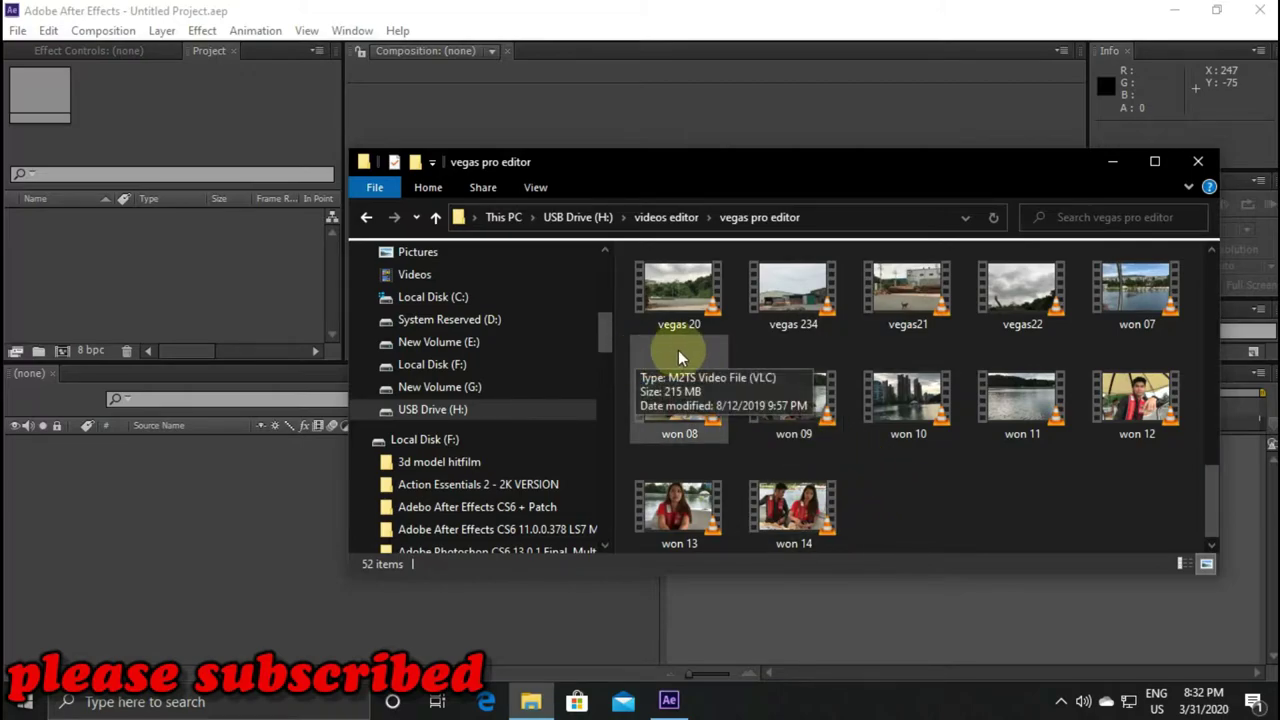
Delete the clips won 08 through won 14, won 07 and vegas22
drag(624, 349, 1163, 495)
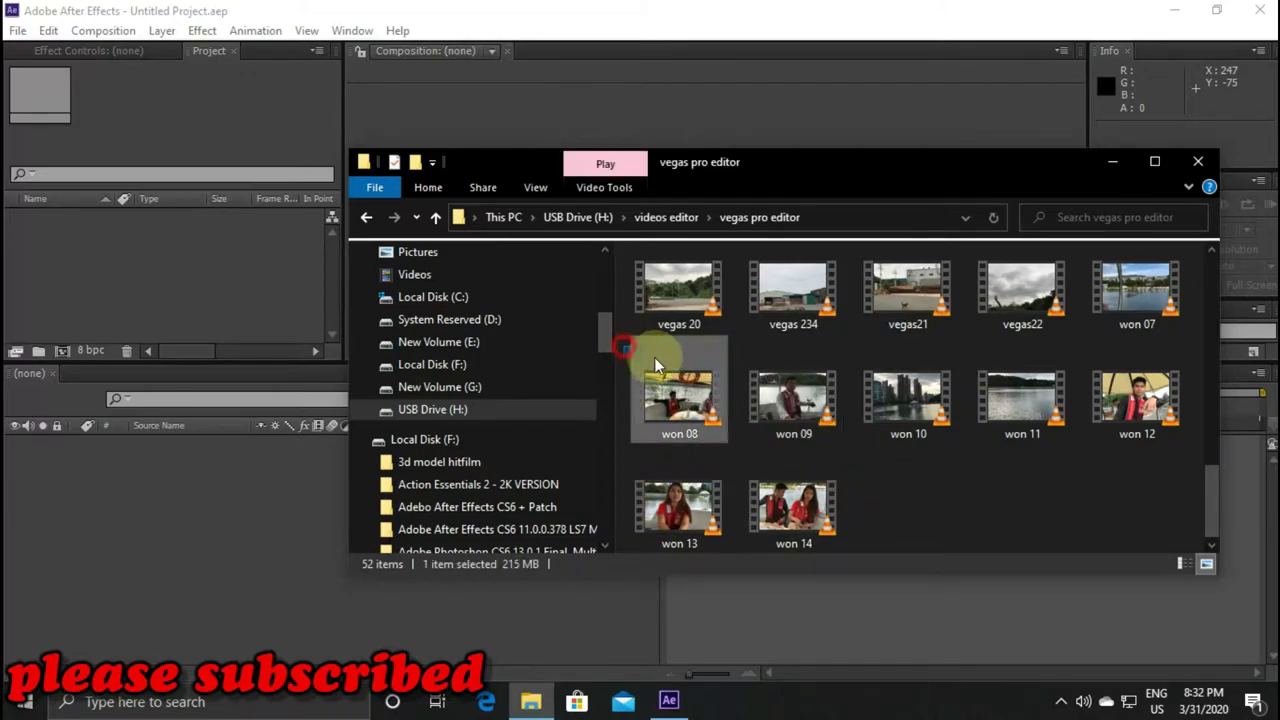
right_click(892, 399)
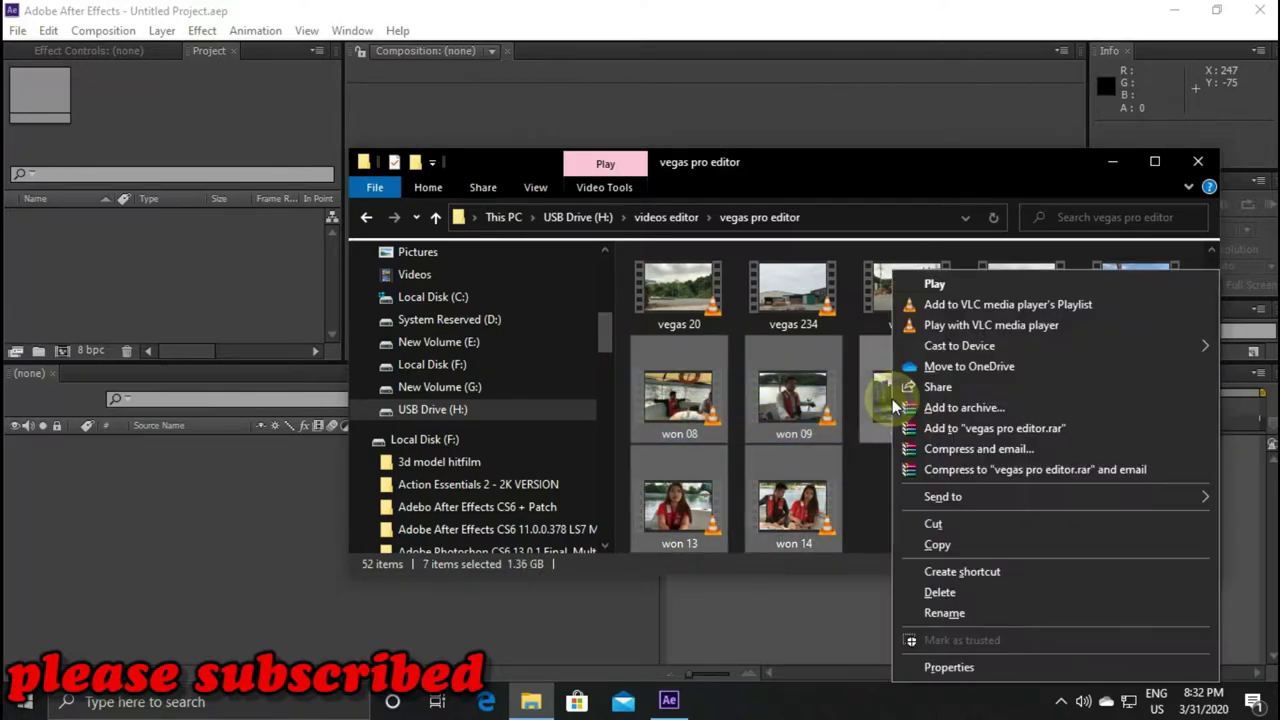
click(978, 594)
click(714, 362)
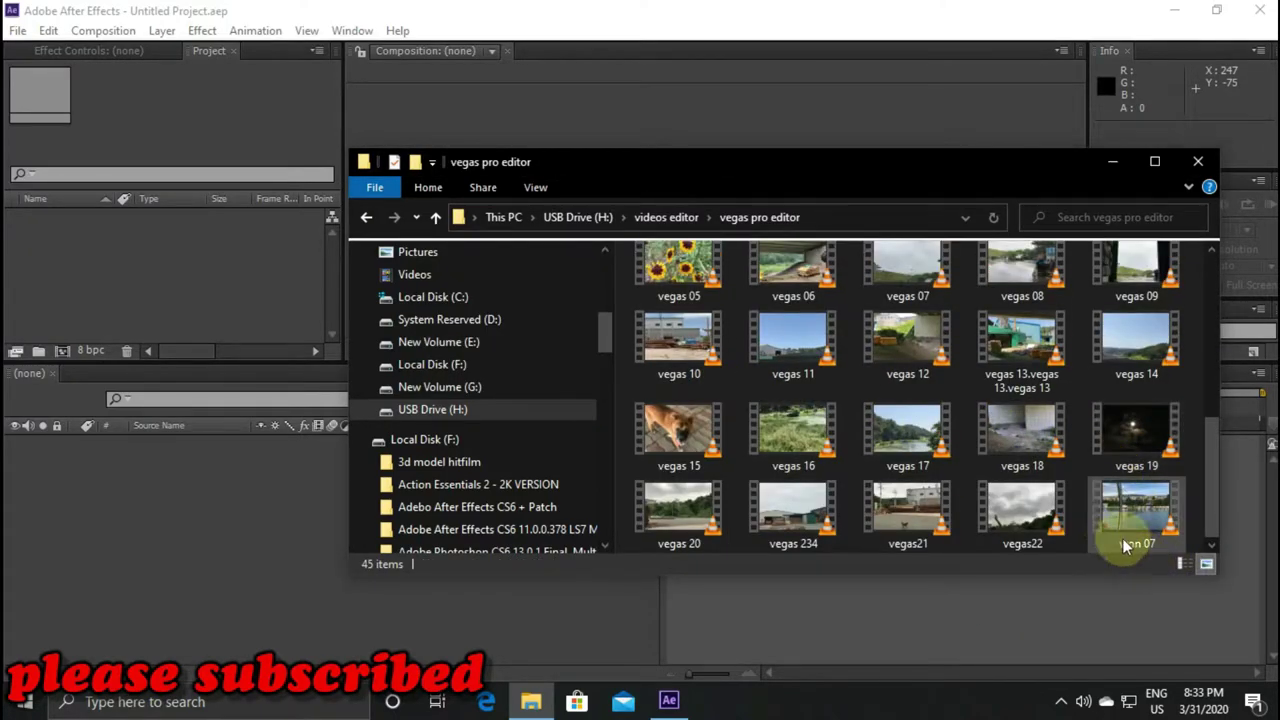
right_click(1106, 507)
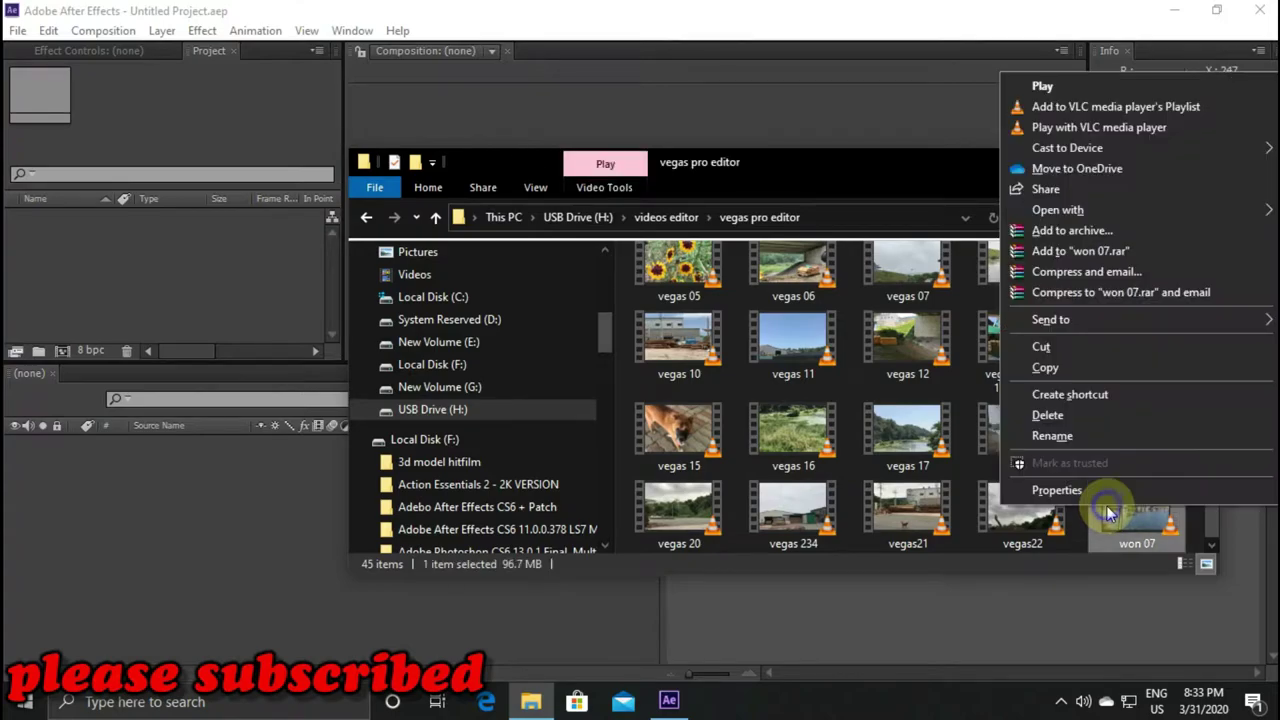
click(1076, 425)
click(697, 400)
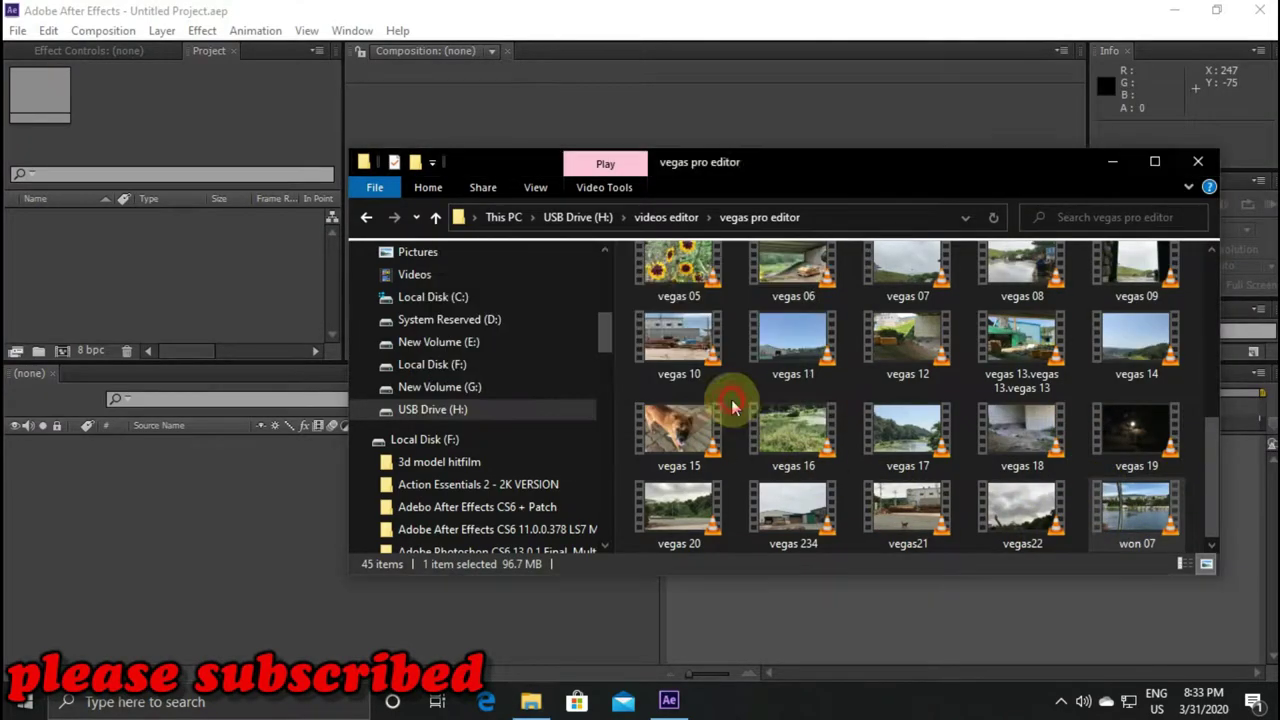
right_click(1030, 510)
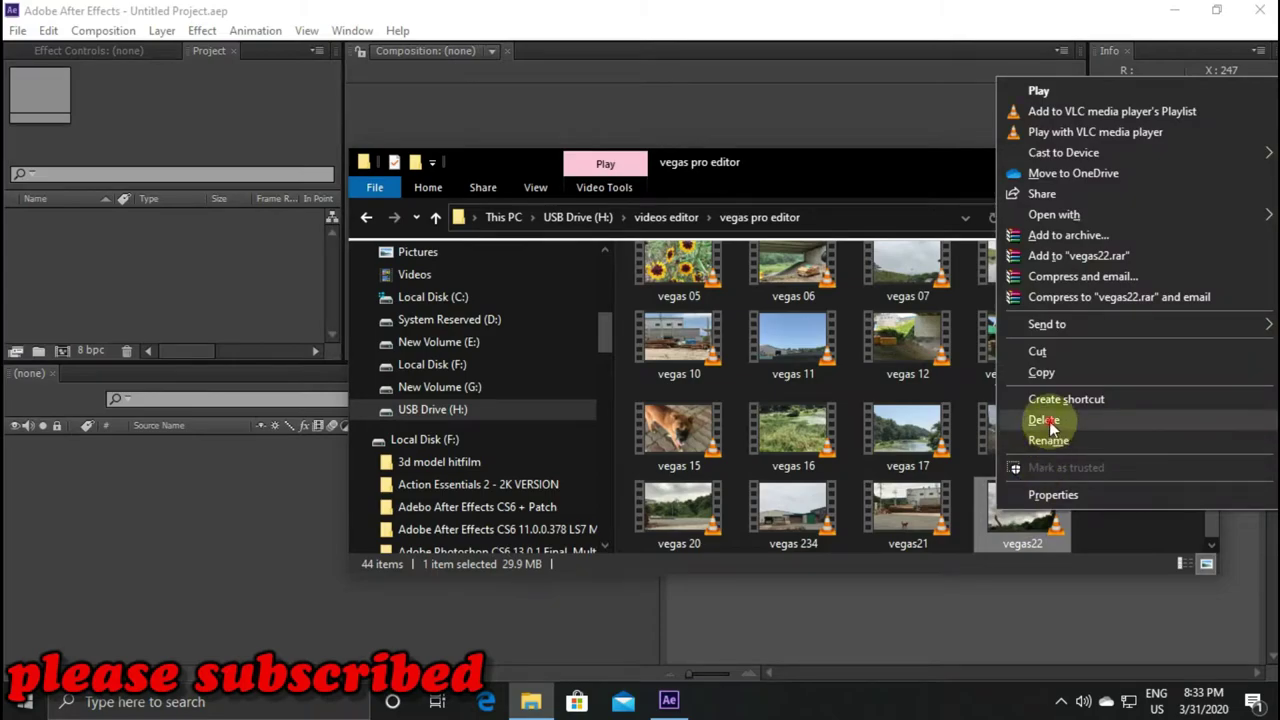
click(1043, 420)
click(720, 400)
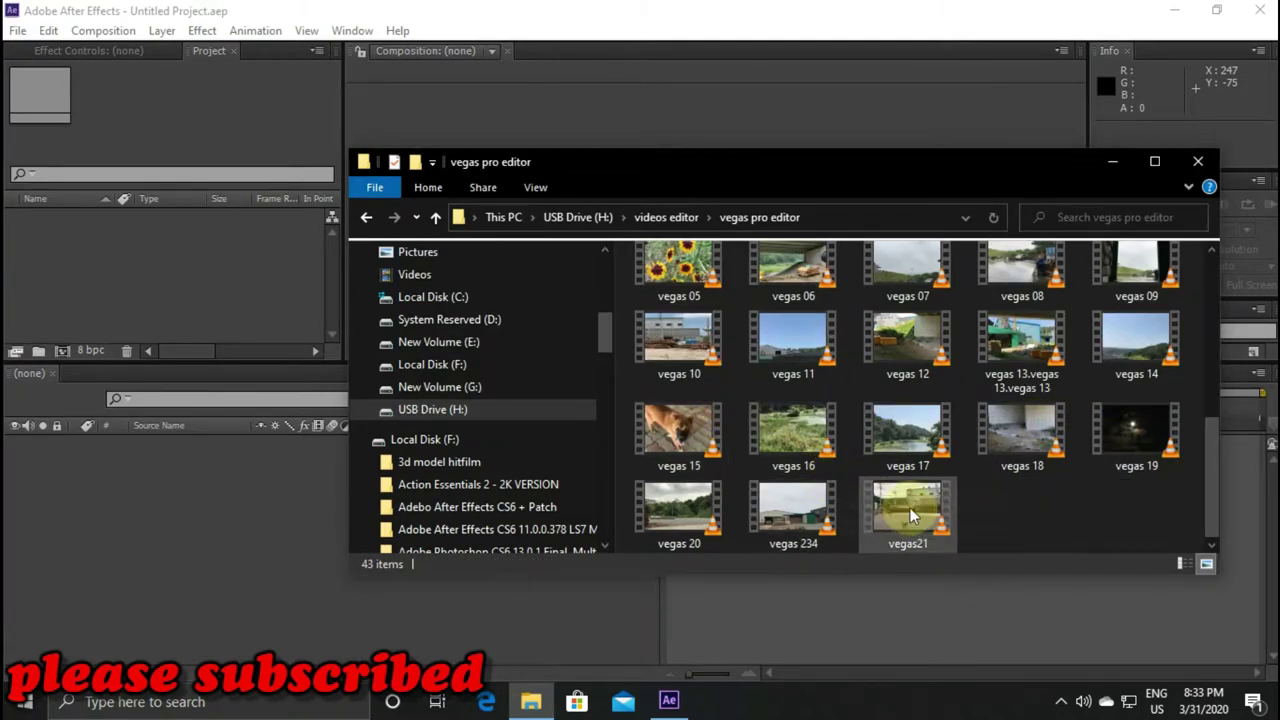
Delete the jrouk jerng mon.m2ts.sfl file, leaving 42 items
scroll(912, 495, up, 1)
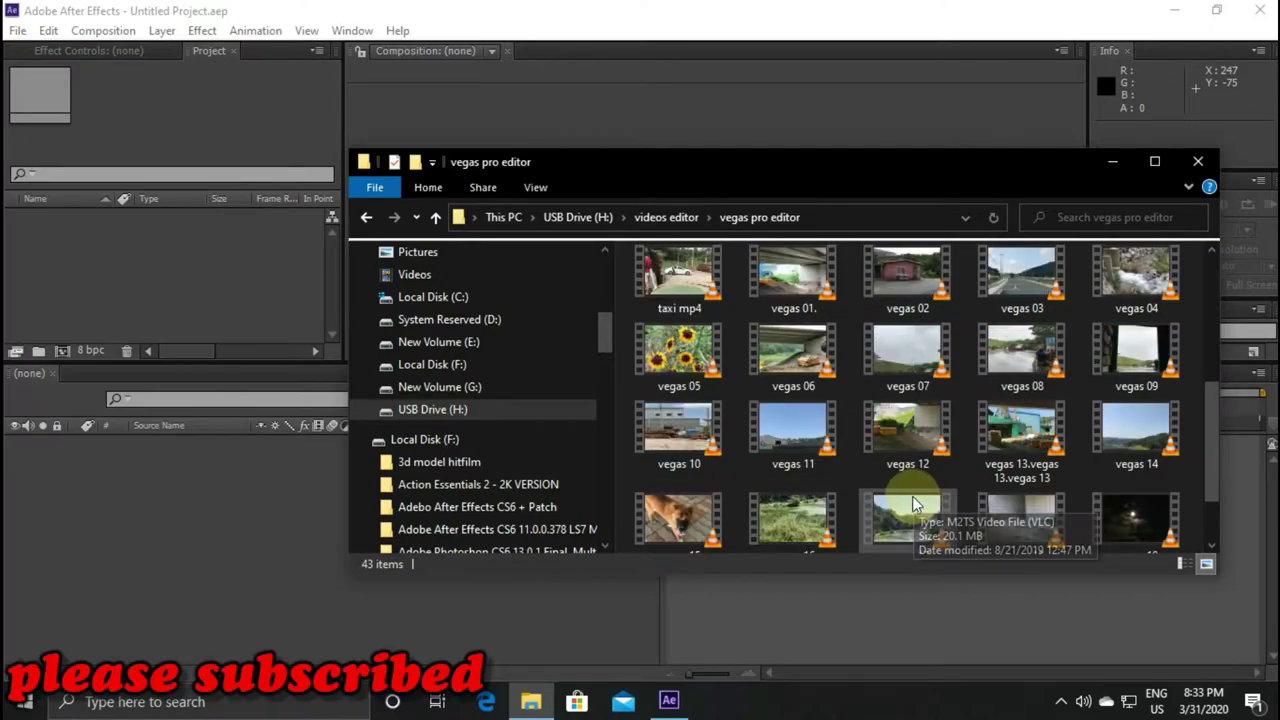
scroll(911, 502, up, 2)
scroll(910, 494, up, 1)
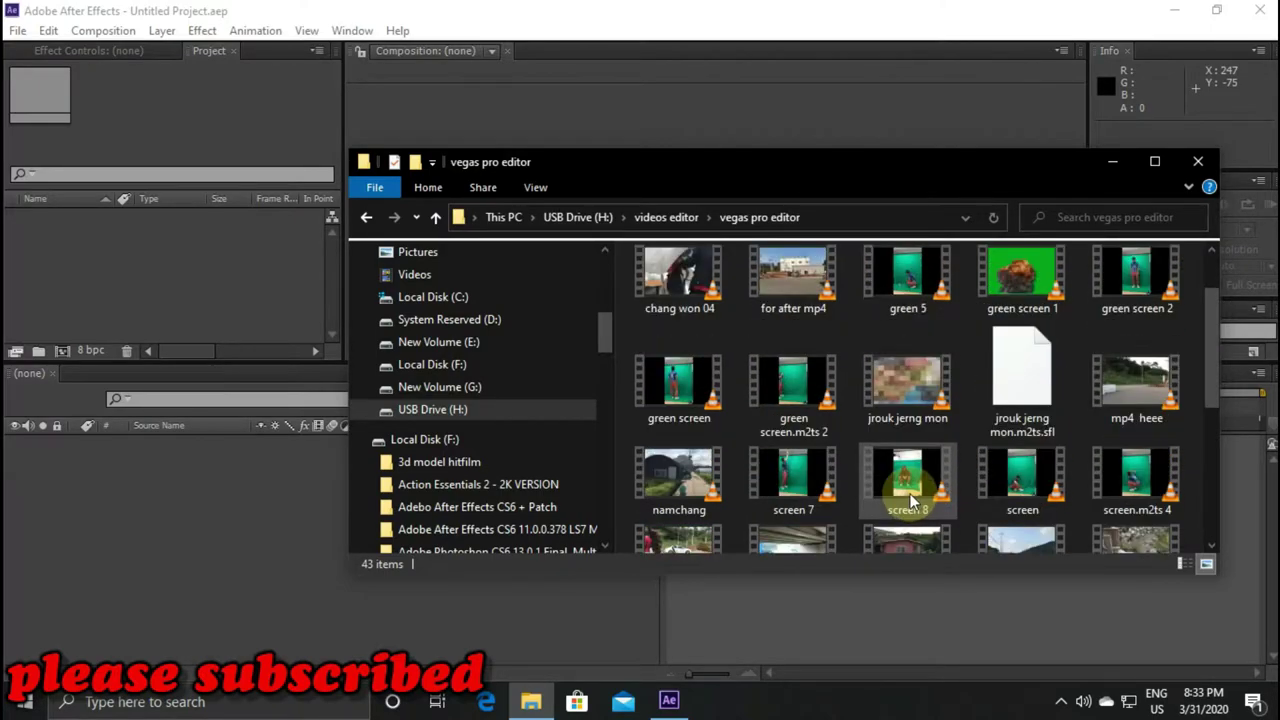
right_click(1041, 360)
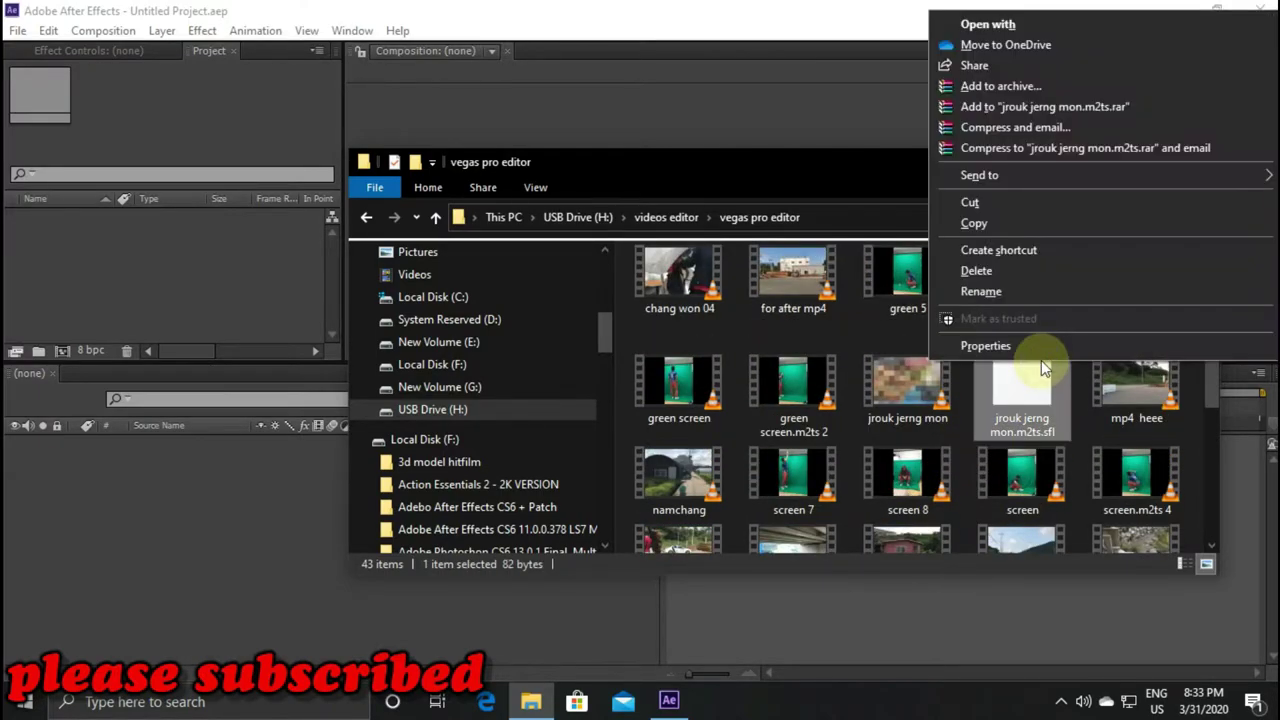
click(1020, 271)
click(699, 424)
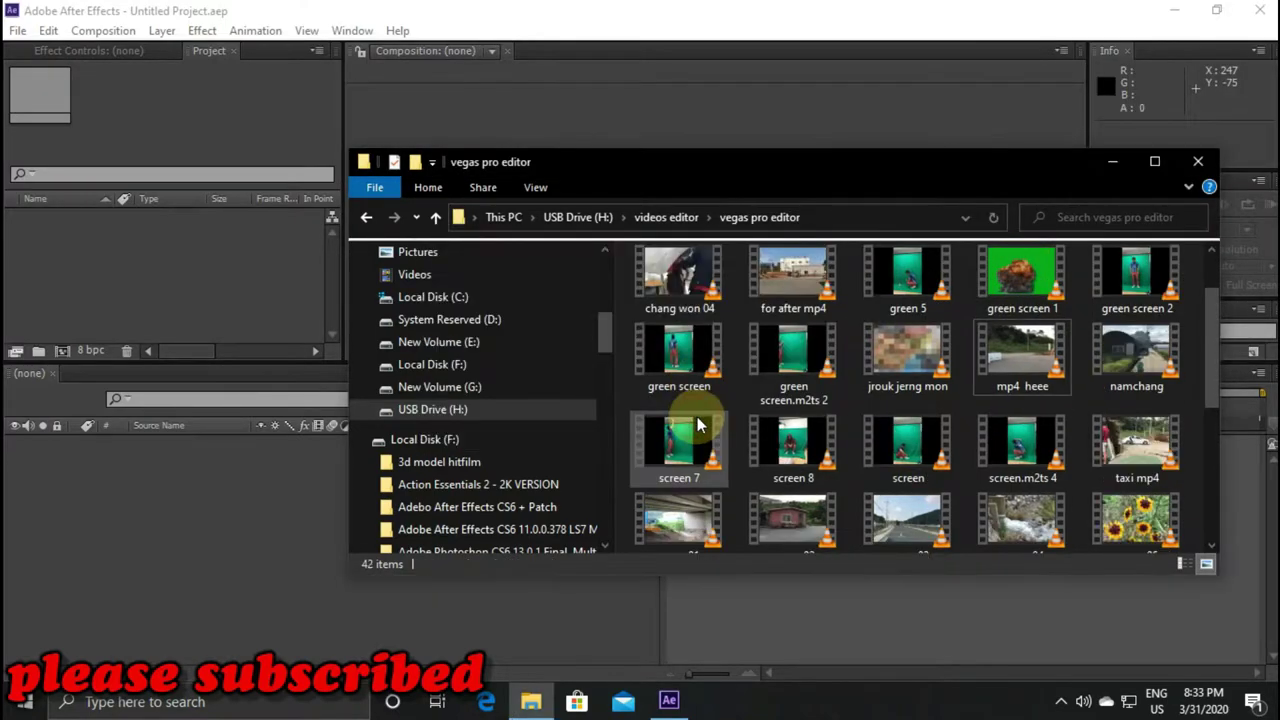
scroll(806, 398, up, 1)
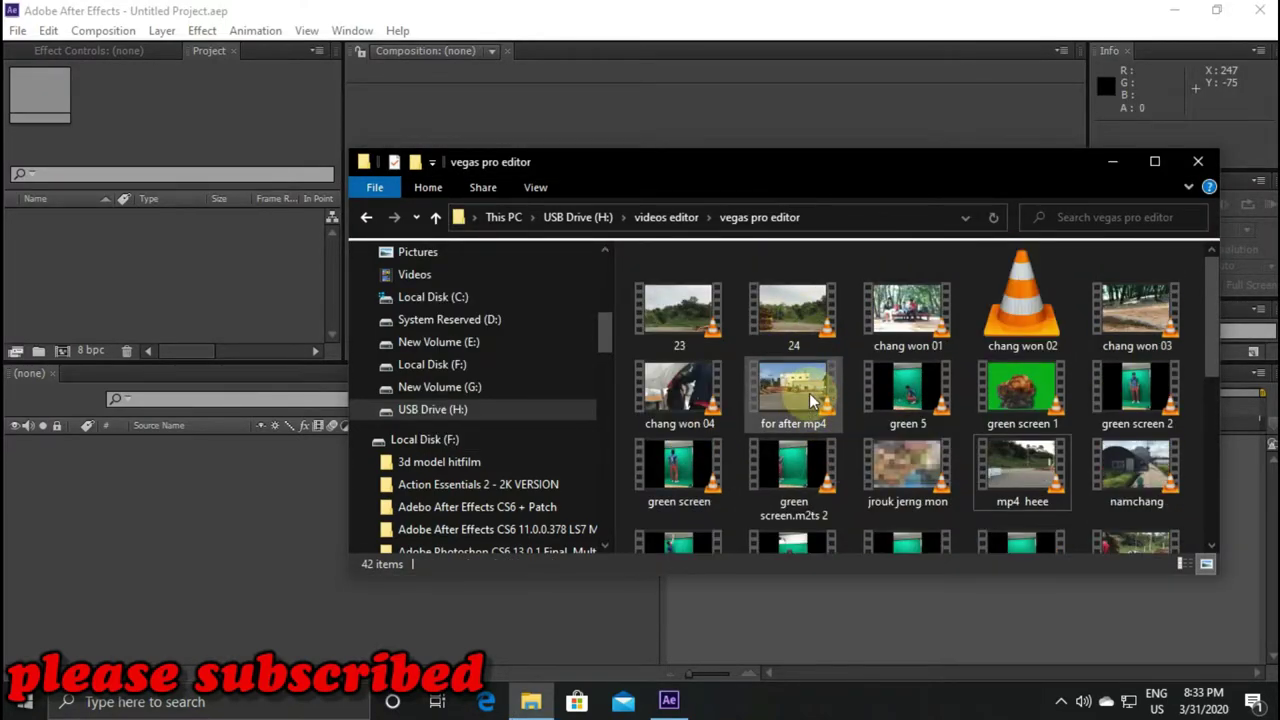
Import the for after mp4 clip, build a 1920x1080 29.97 fps composition from it, and preview it
drag(810, 400, 147, 311)
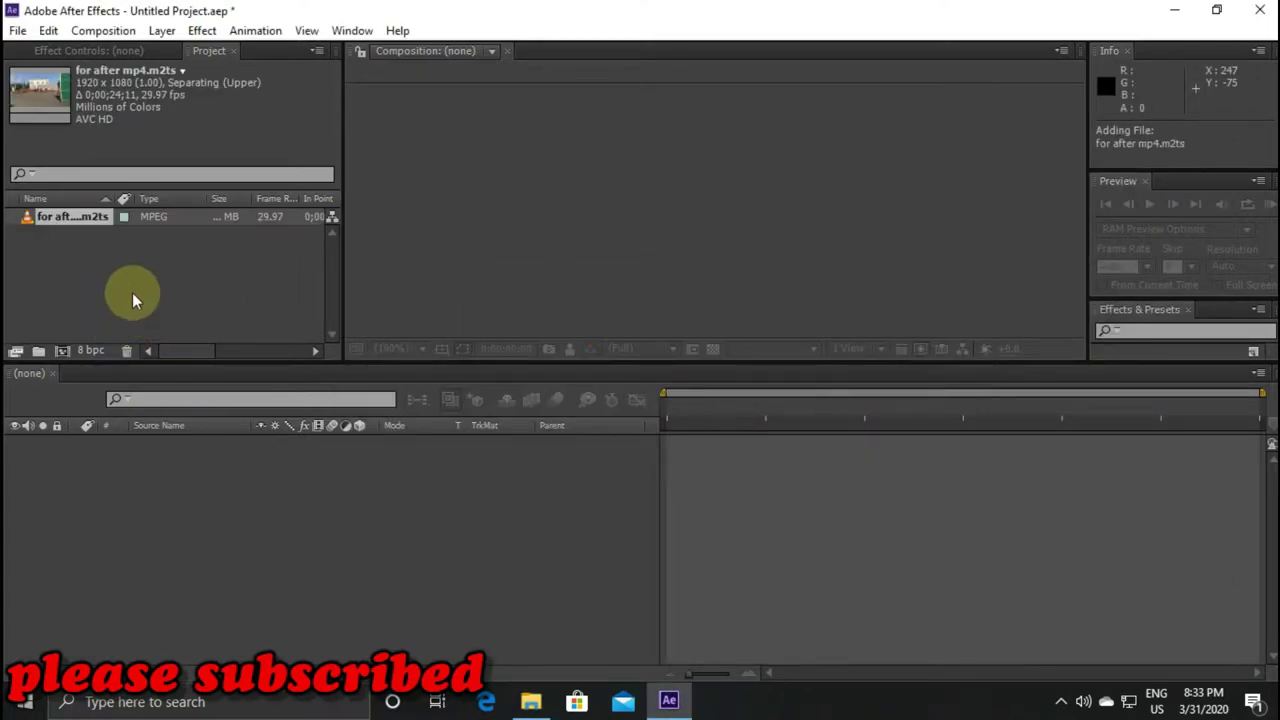
drag(76, 215, 68, 348)
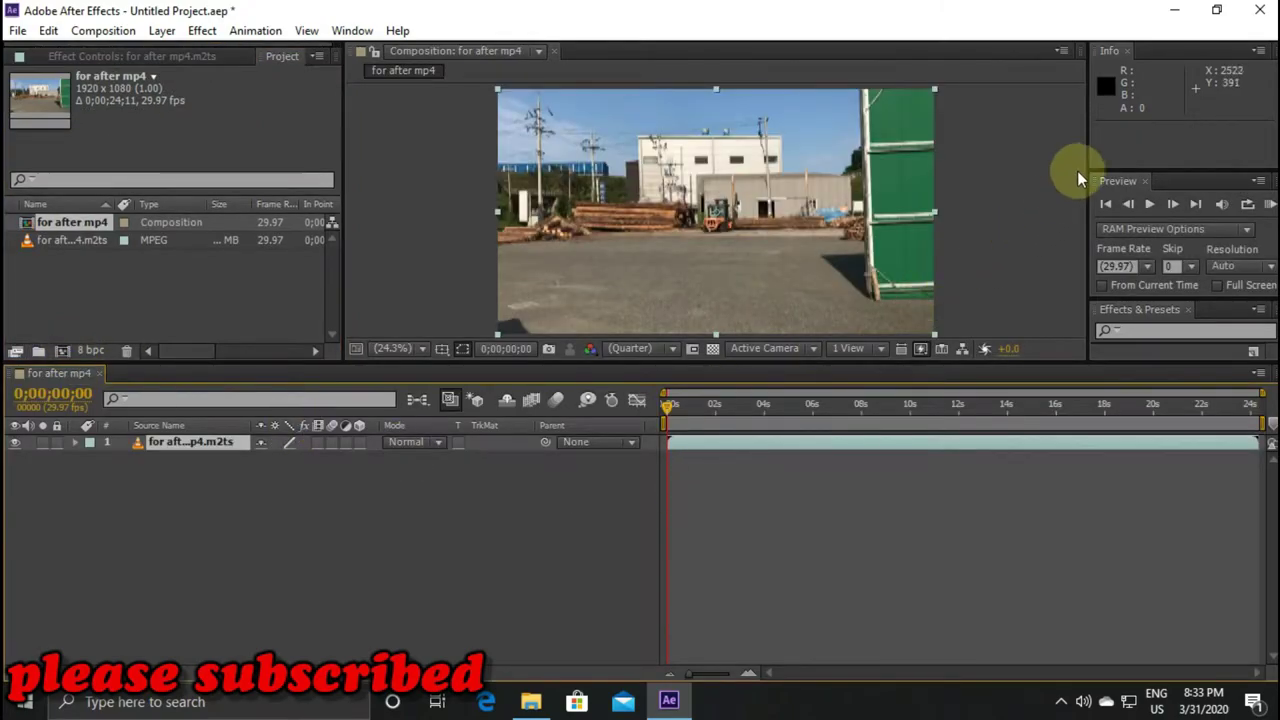
click(1156, 204)
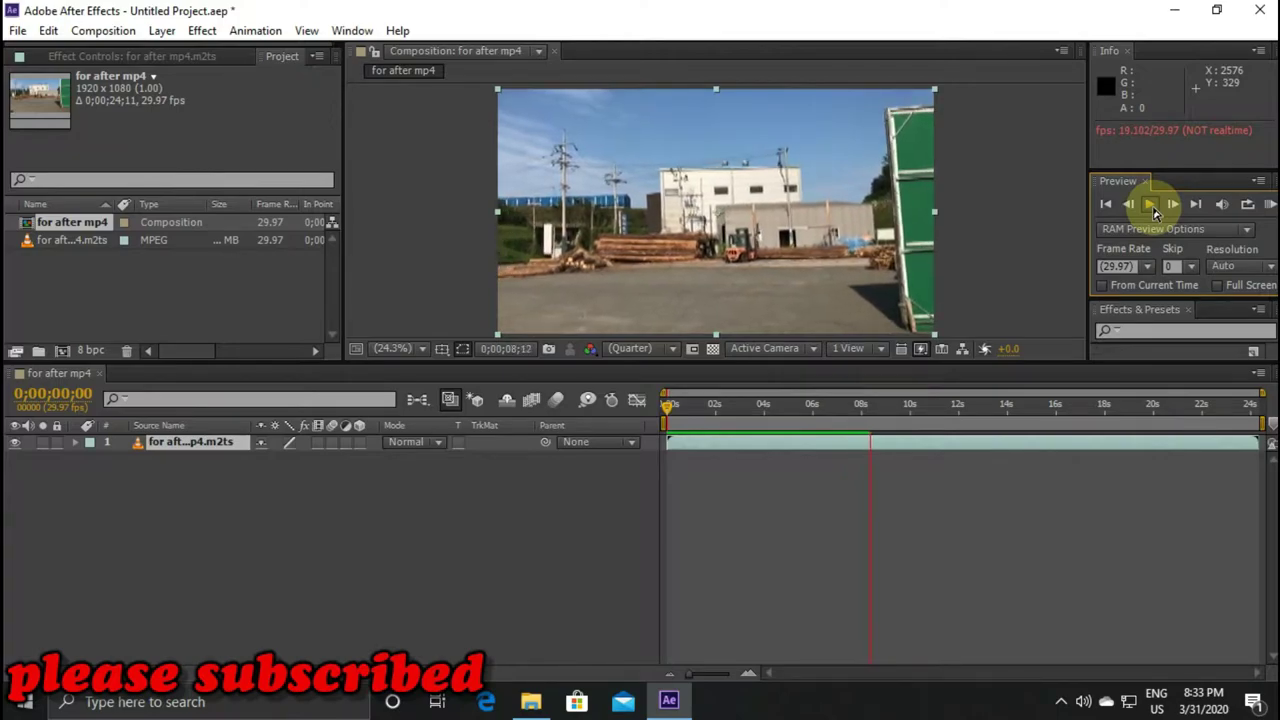
Stop playback, return to frame 0, and enlarge the composition viewer to fit the frame
click(1153, 205)
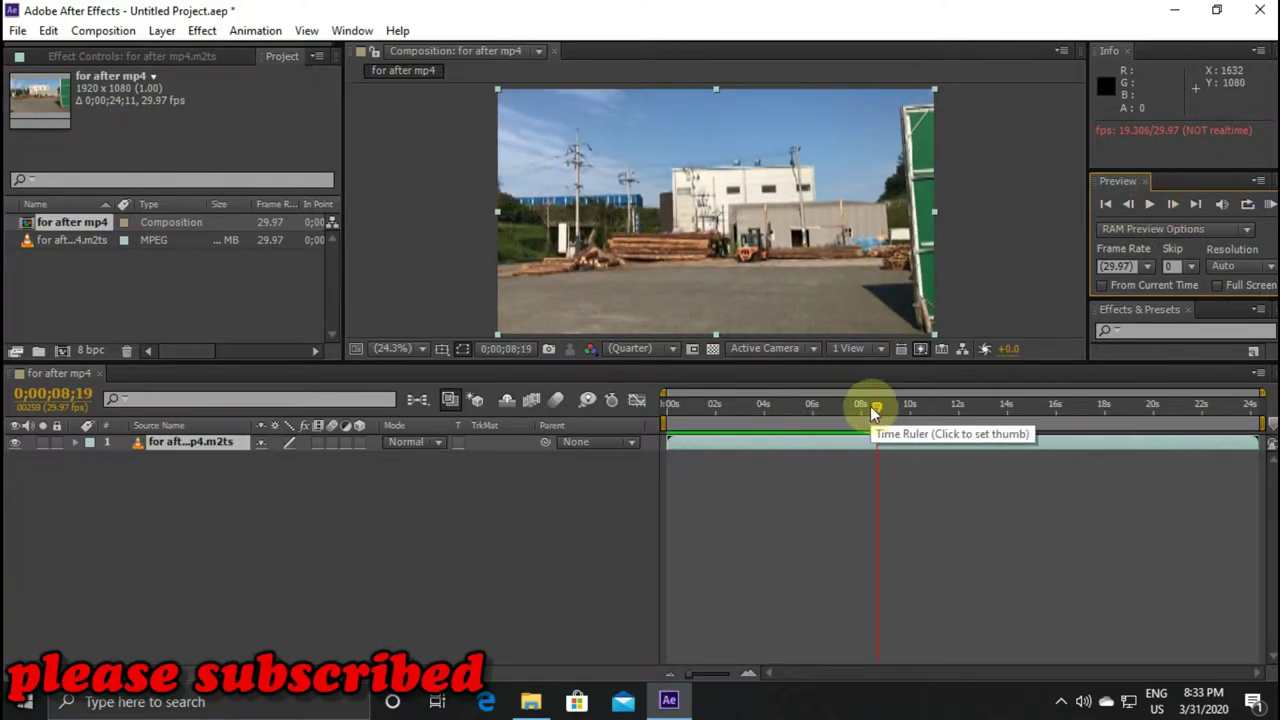
drag(876, 413, 668, 410)
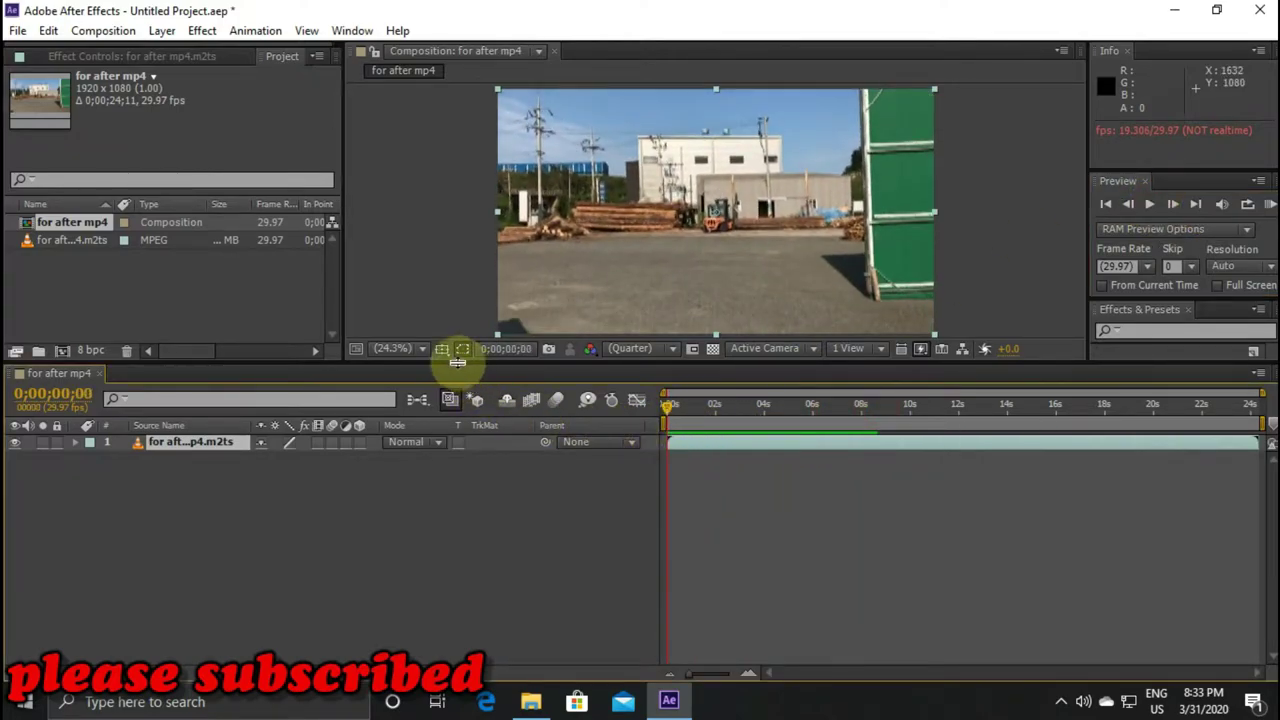
drag(457, 362, 377, 398)
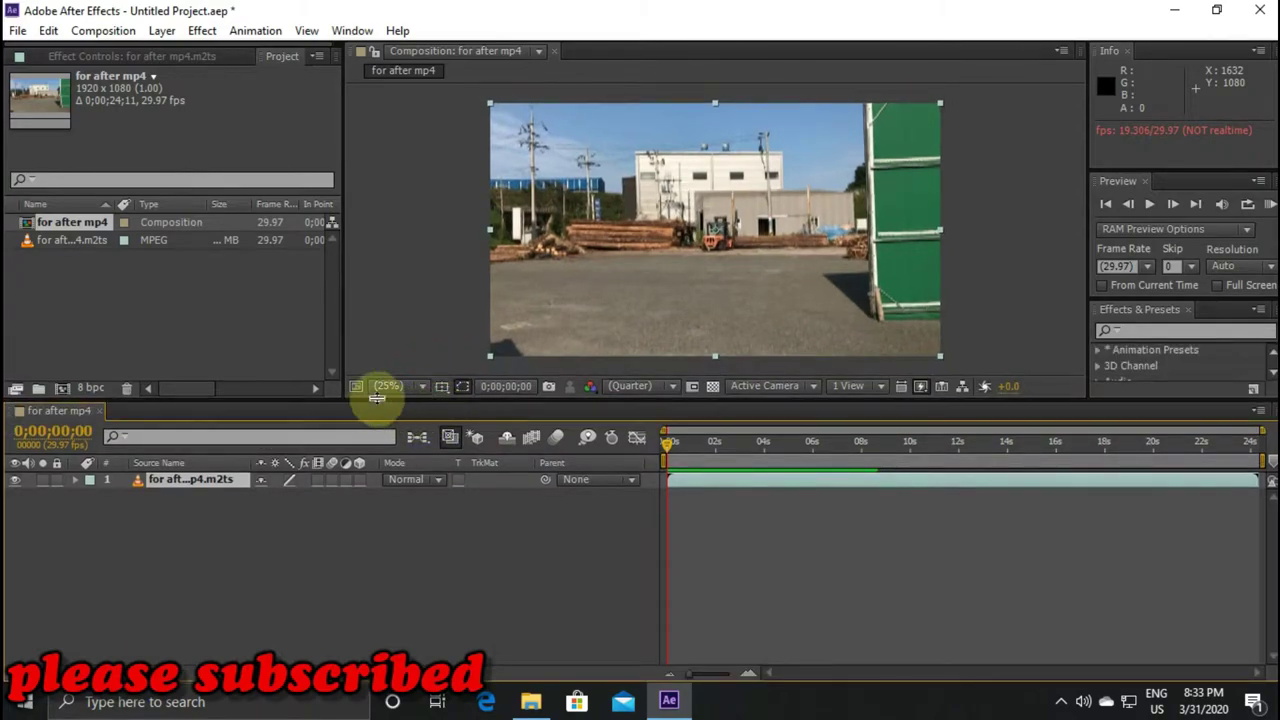
click(386, 388)
click(443, 47)
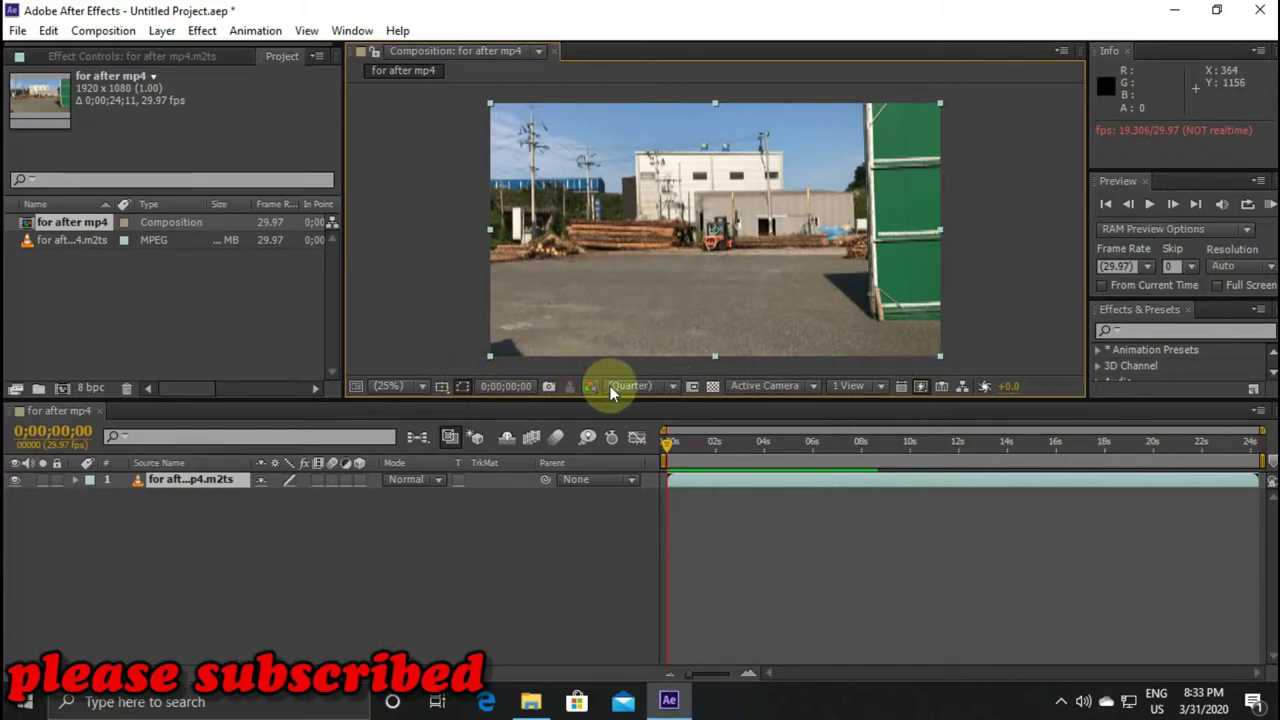
Switch the viewer resolution from Quarter to Full, then play and scrub the footage back to start
click(671, 386)
click(645, 434)
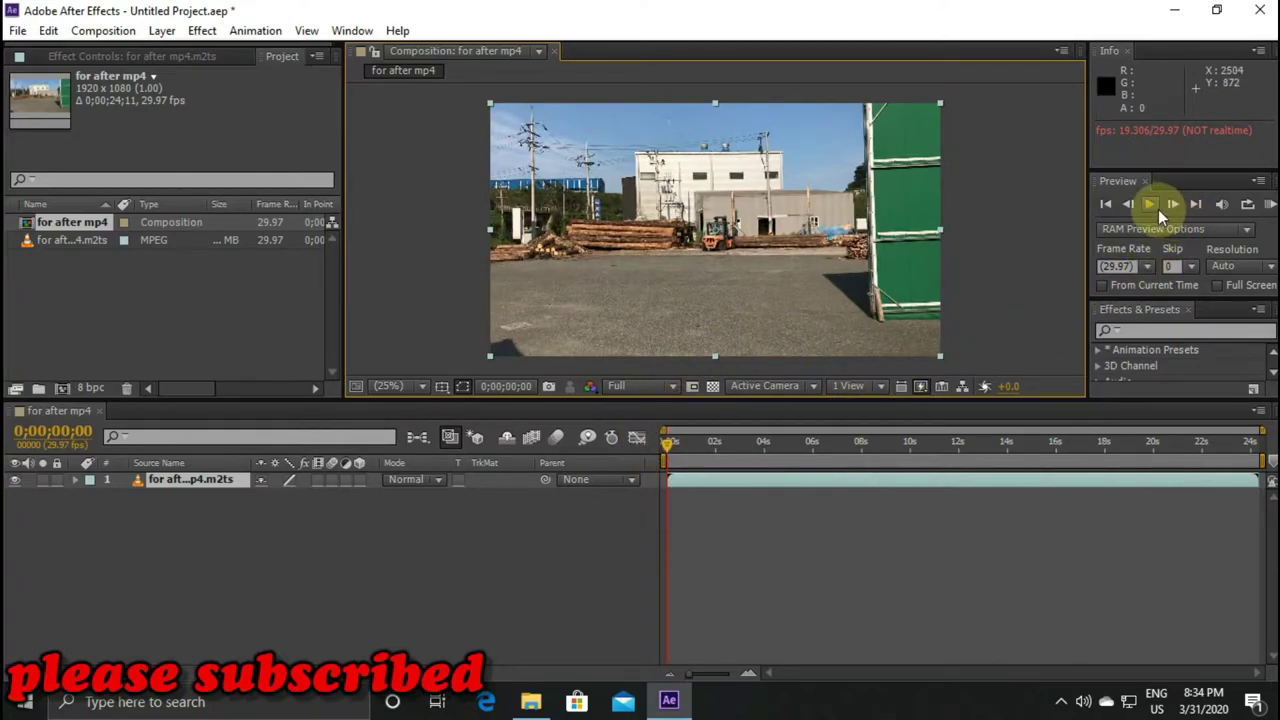
click(1149, 204)
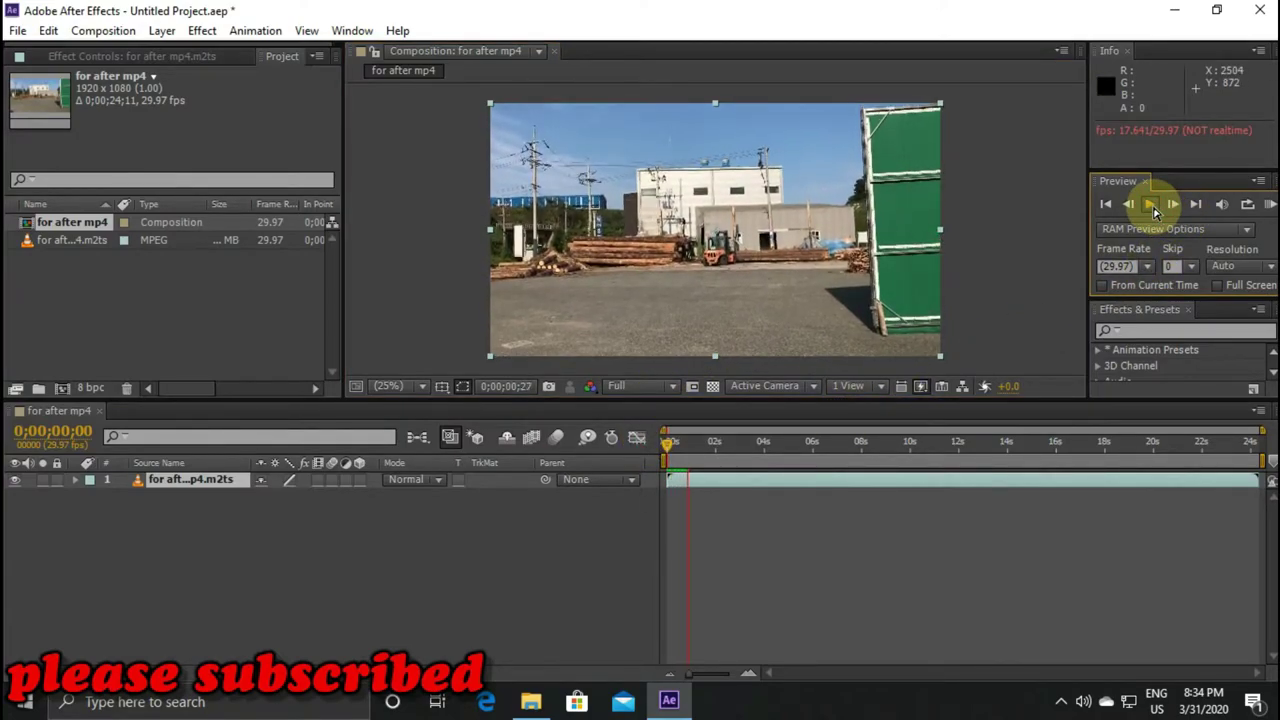
click(1149, 204)
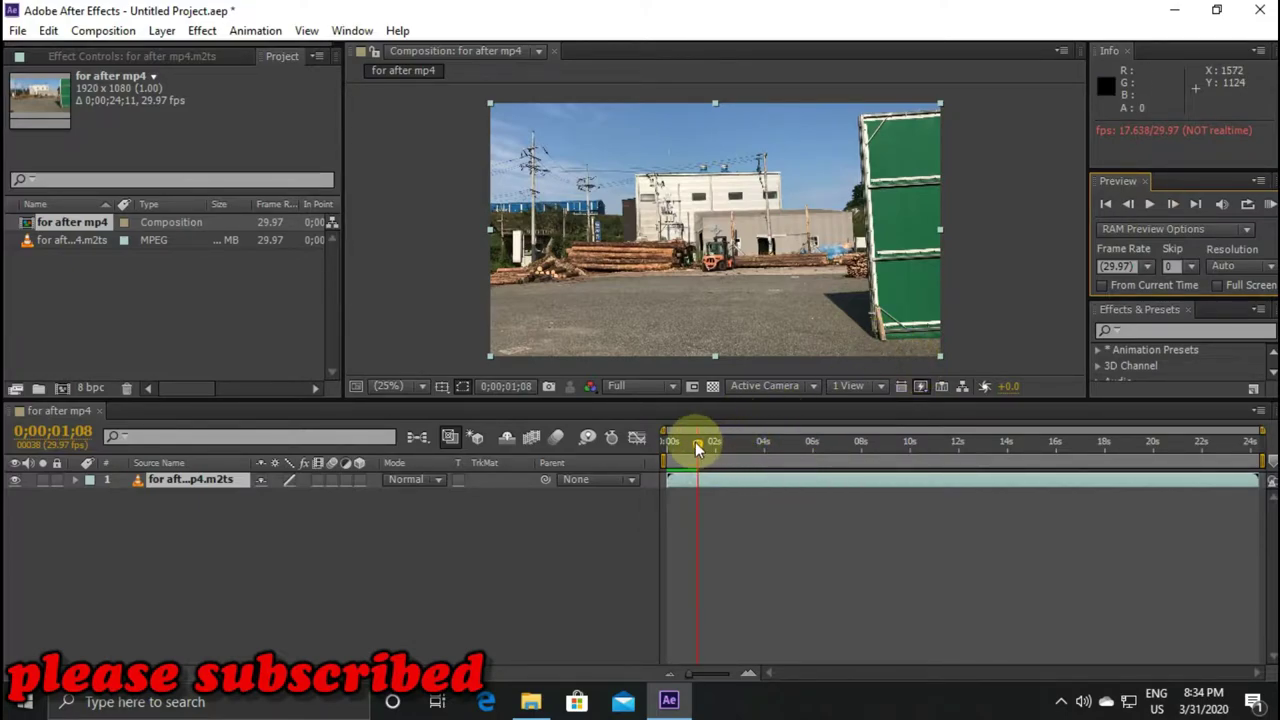
drag(697, 447, 850, 468)
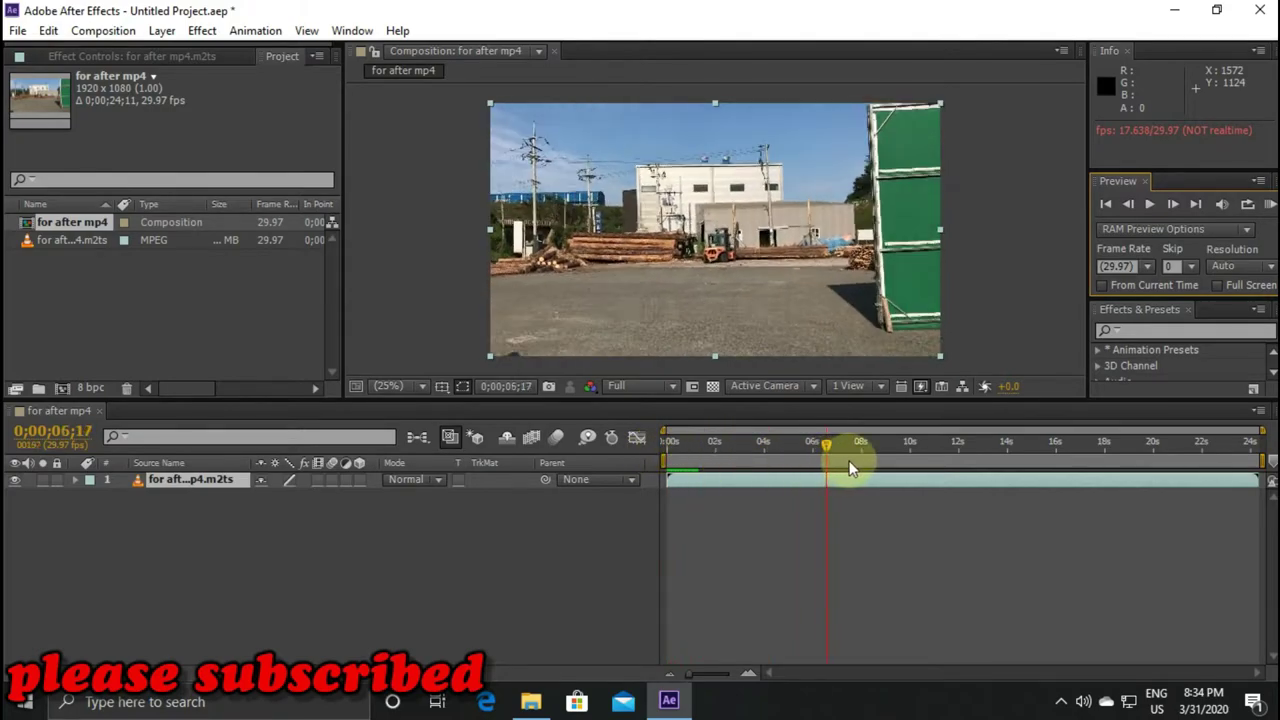
drag(850, 468, 644, 451)
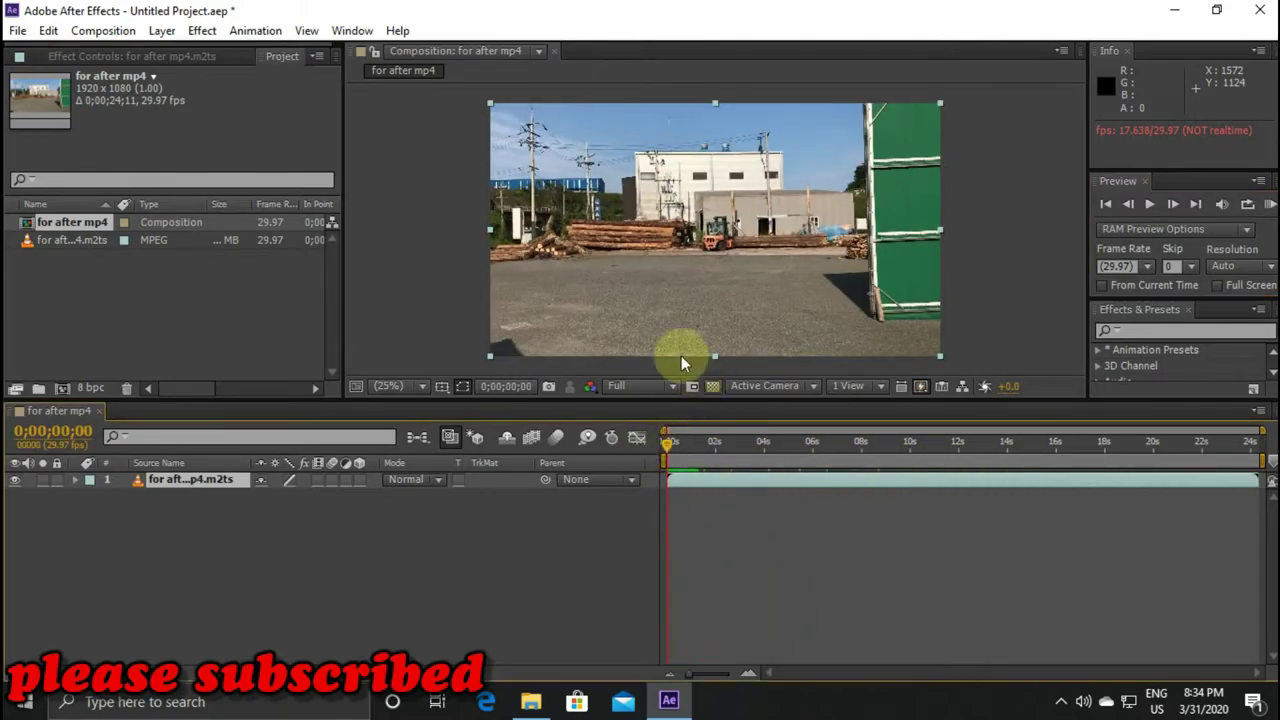
Import green screen 1.m2ts from the vegas pro editor folder into the After Effects project
click(530, 701)
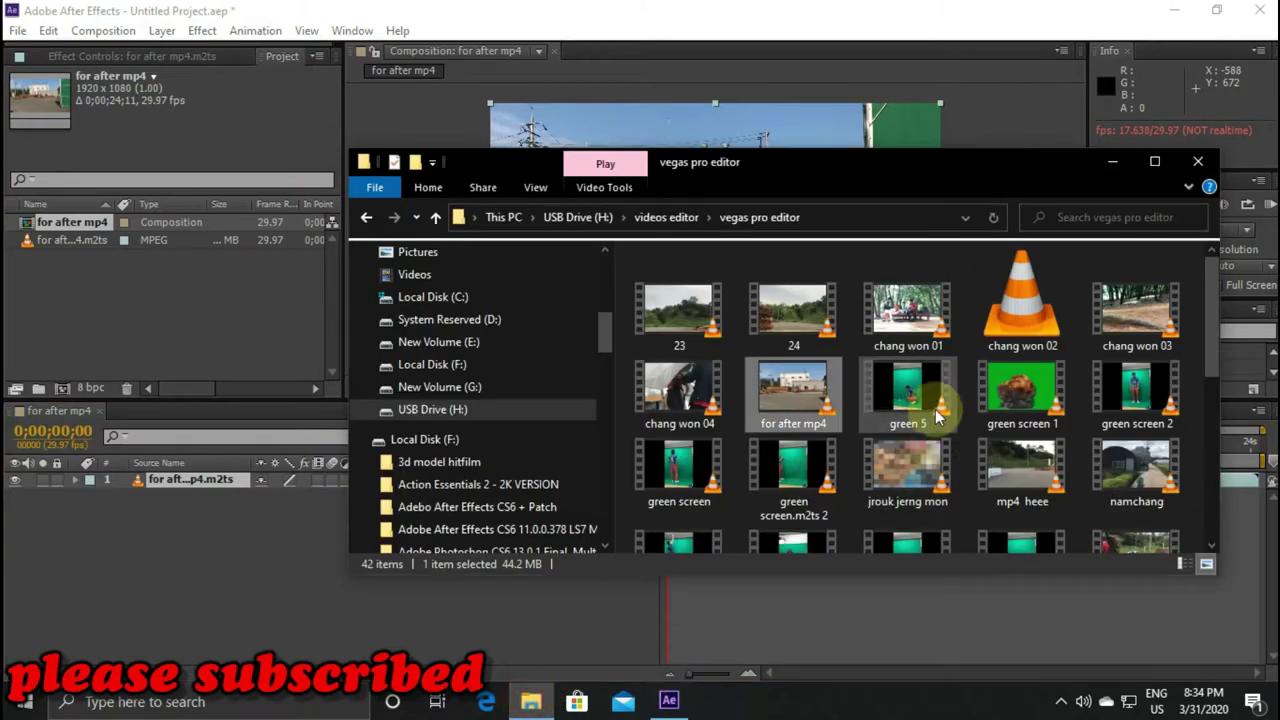
scroll(937, 417, down, 3)
scroll(944, 432, up, 1)
scroll(941, 430, up, 1)
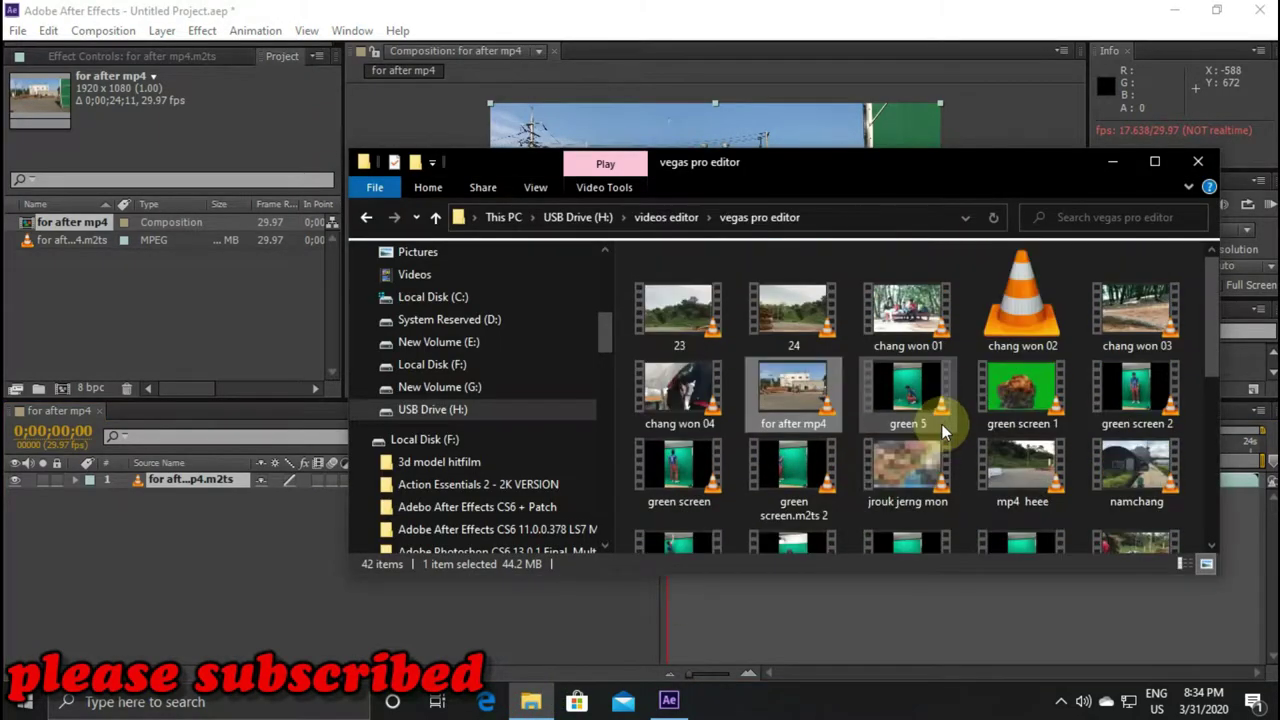
scroll(941, 430, down, 1)
scroll(942, 428, down, 4)
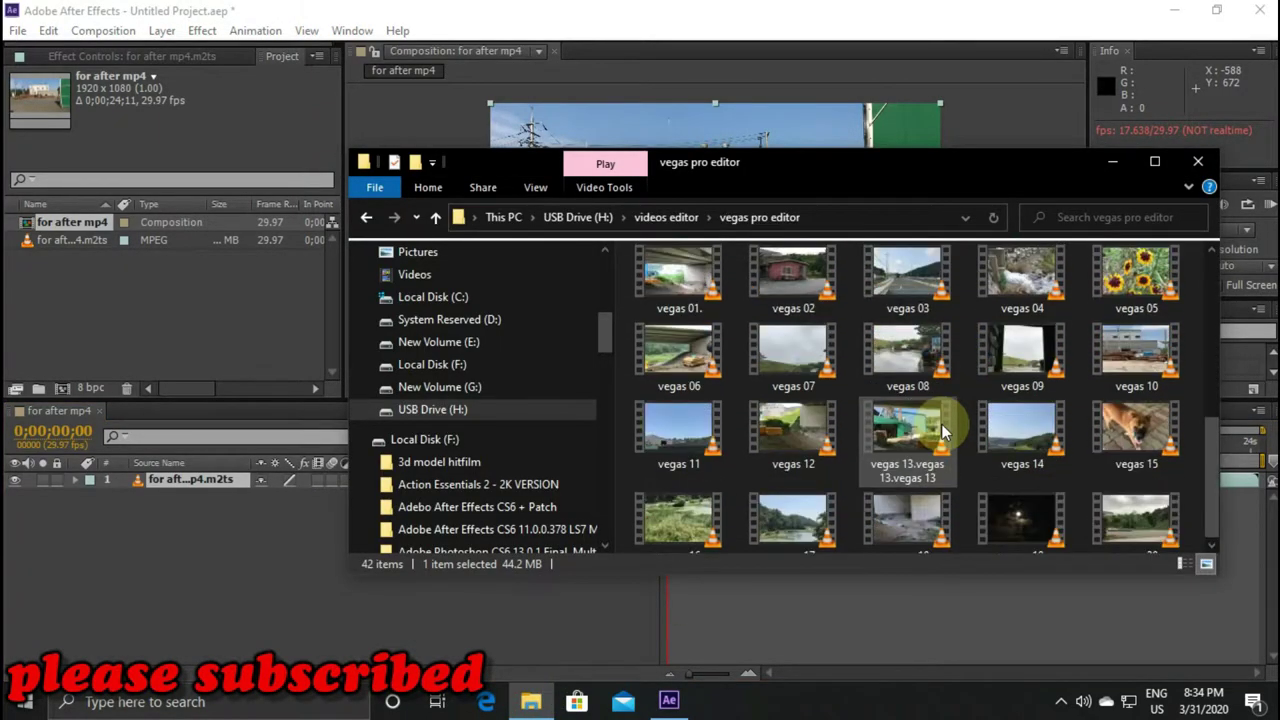
scroll(942, 424, up, 6)
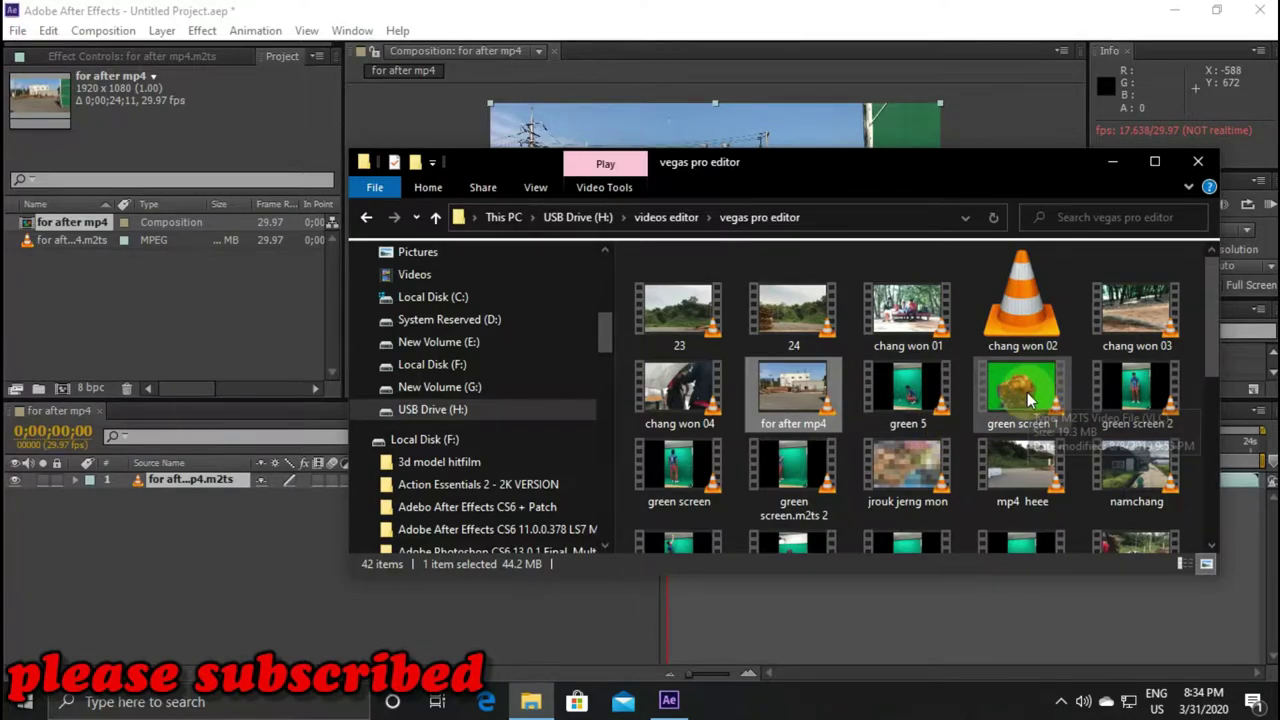
mouse_move(1025, 398)
mouse_down()
mouse_move(82, 372)
mouse_move(81, 339)
mouse_up()
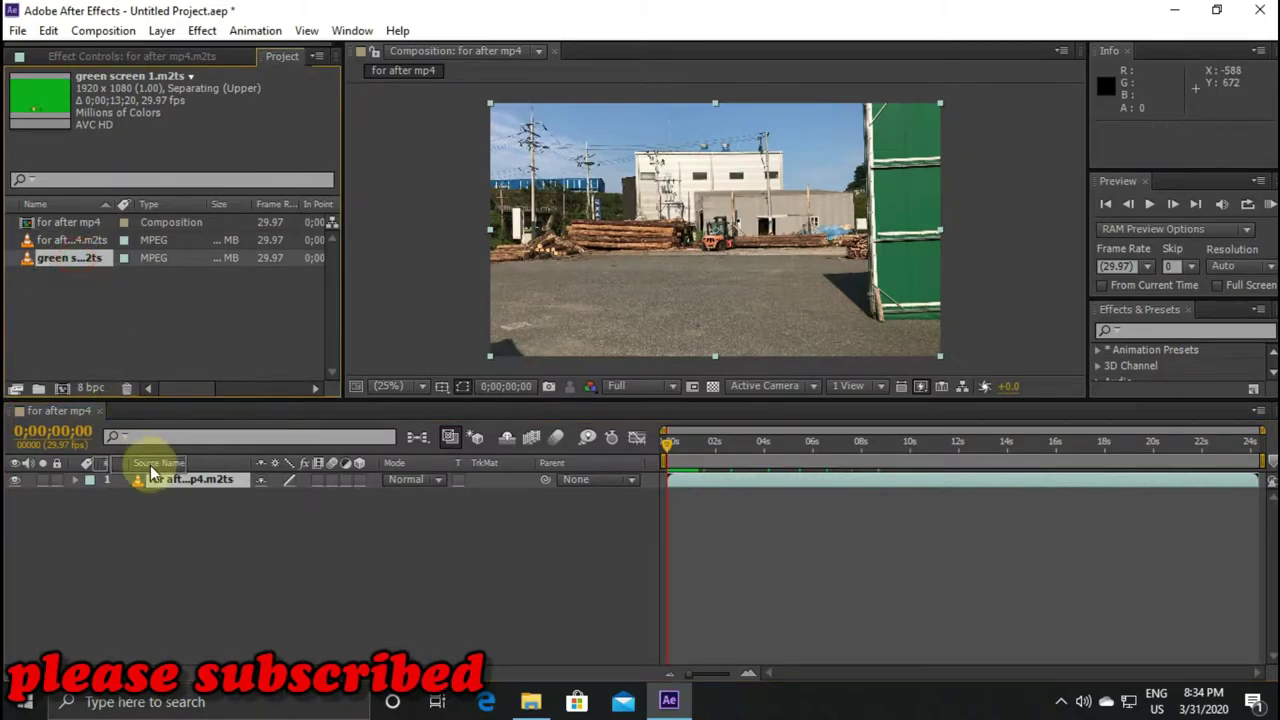
Place green screen 1.m2ts as the top layer and search Effects & Presets for "ke"
drag(76, 258, 155, 482)
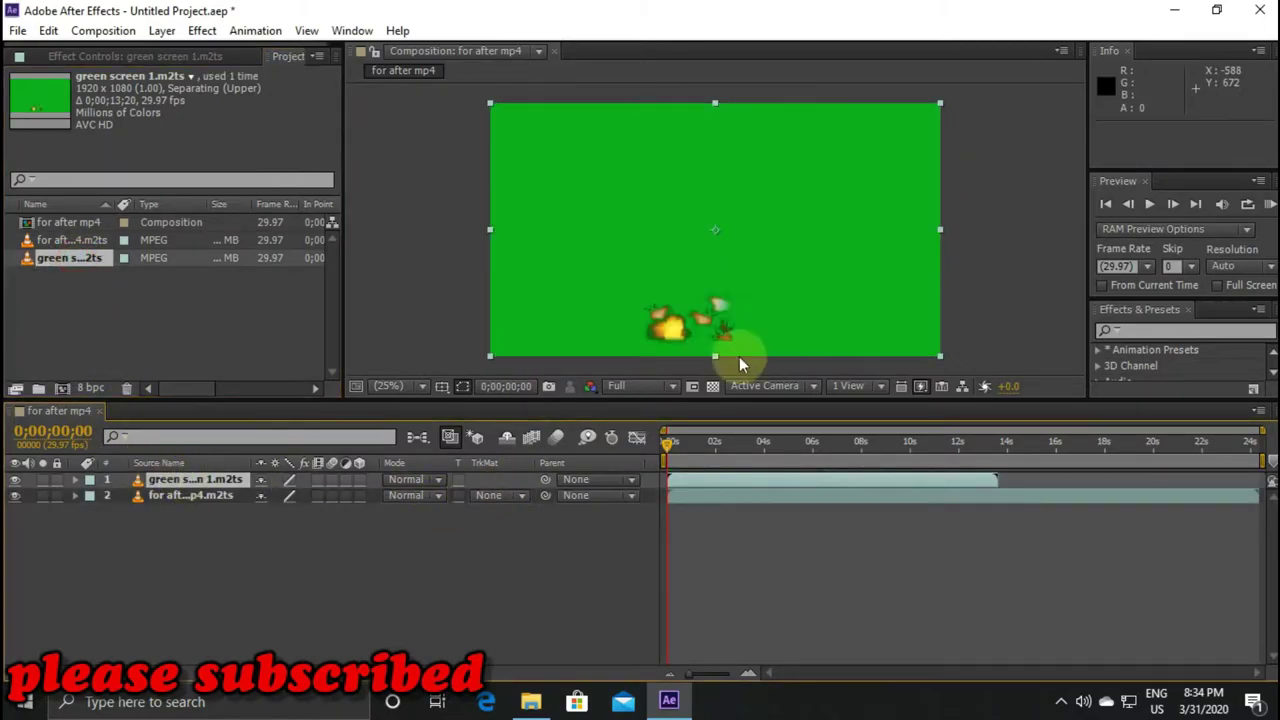
scroll(1153, 349, down, 3)
scroll(1172, 346, down, 3)
scroll(1175, 345, down, 2)
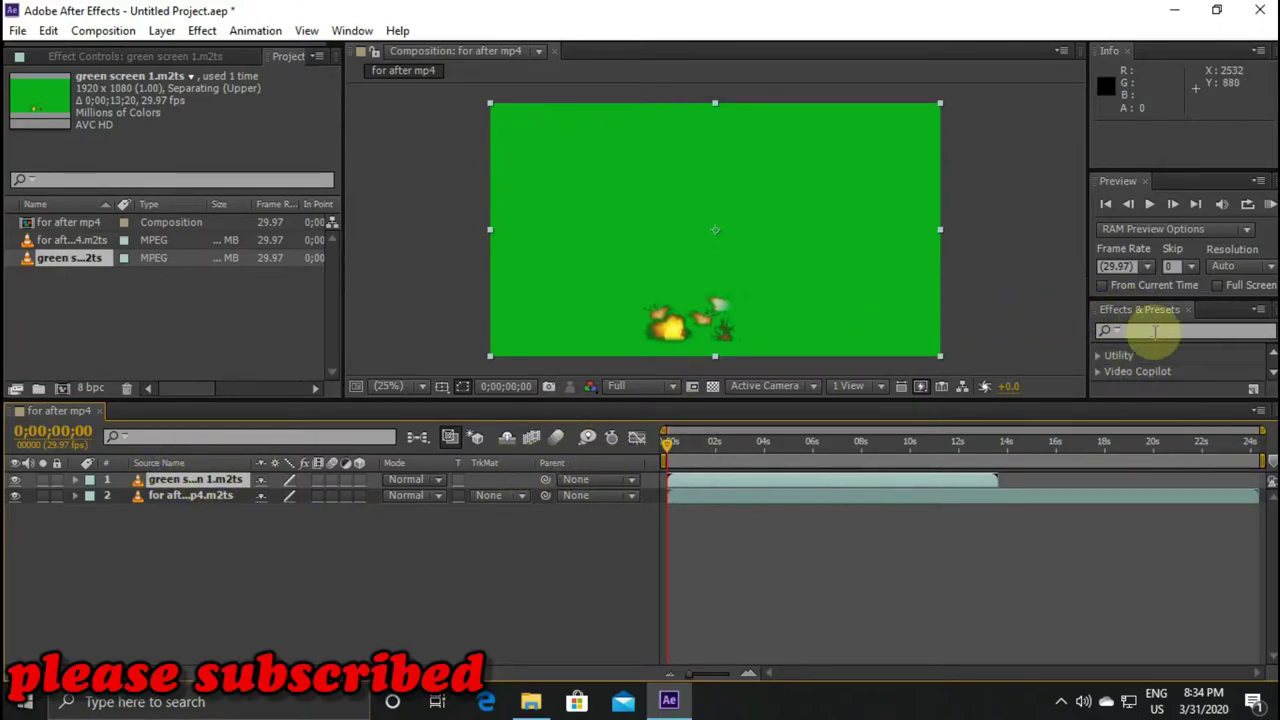
click(1155, 332)
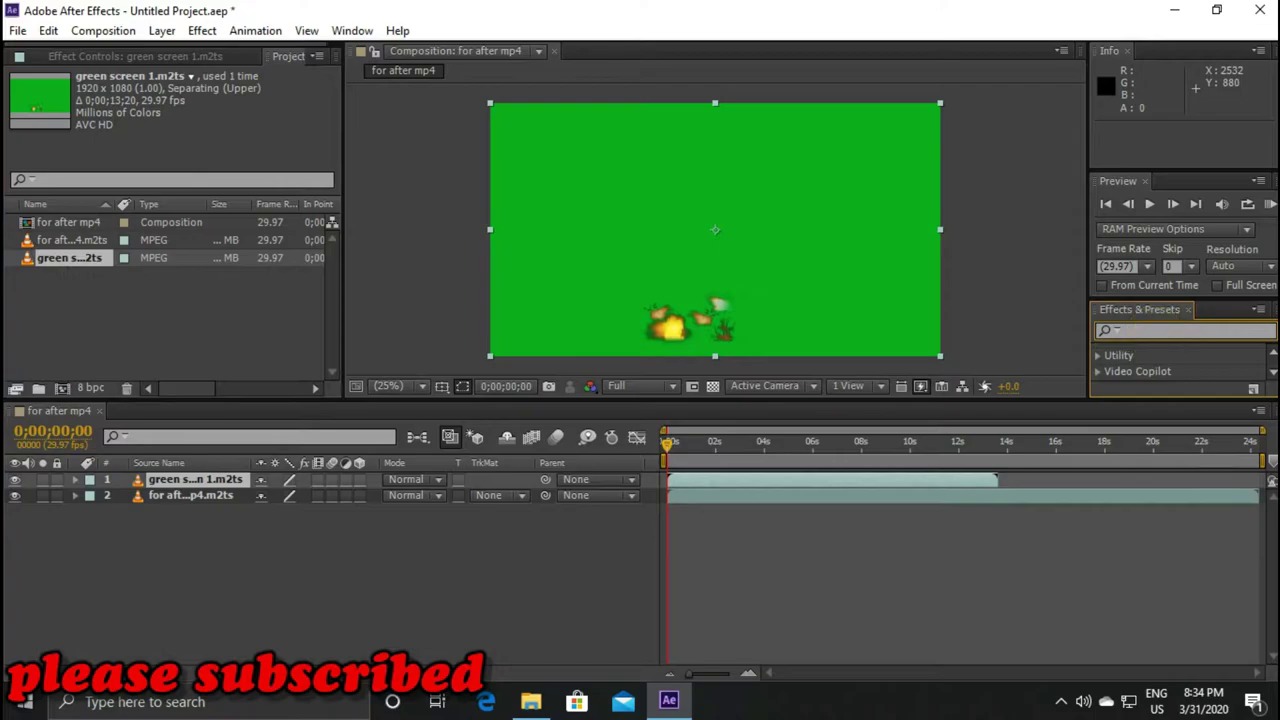
text(key)
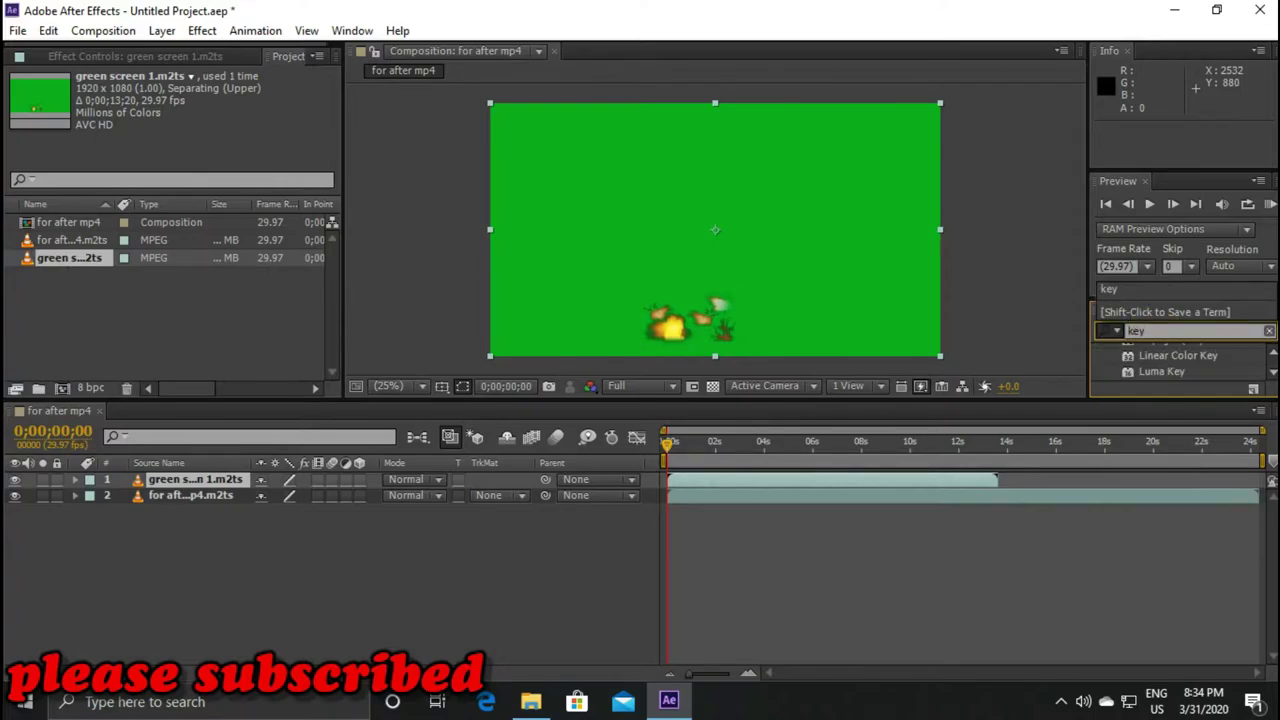
click(1157, 330)
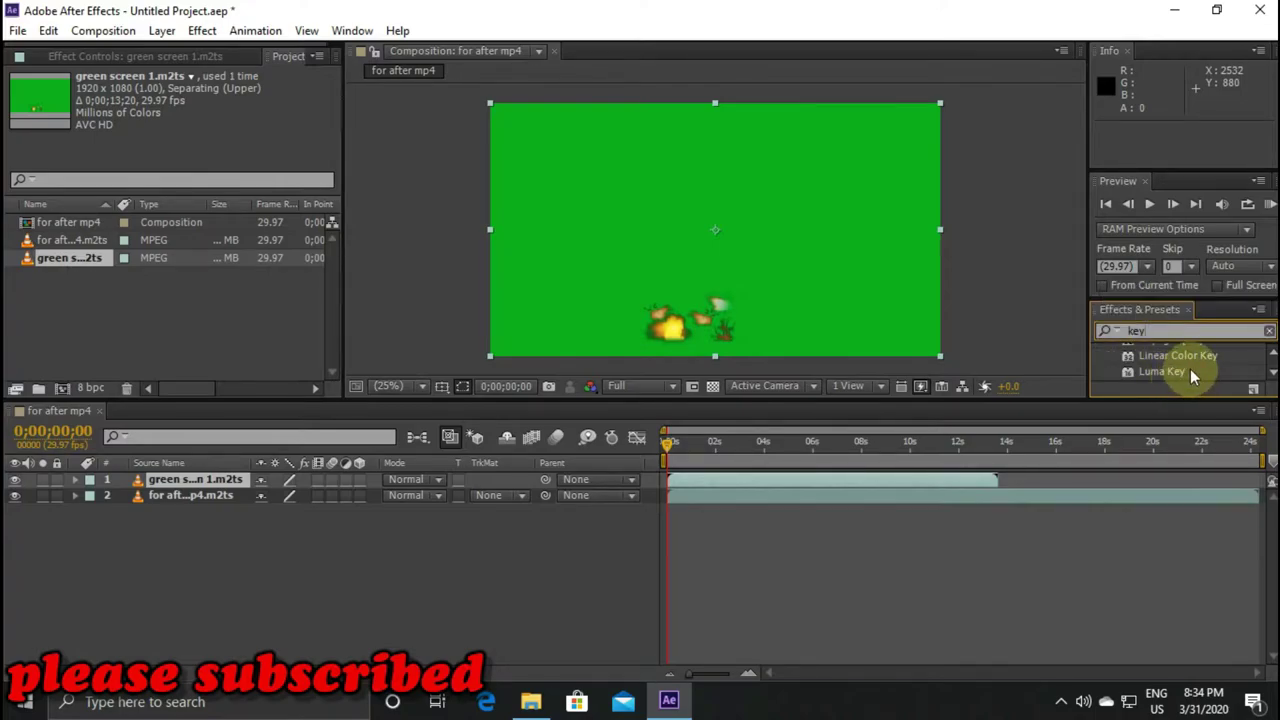
Apply Keylight (1.2) to the green screen layer
scroll(1206, 363, up, 2)
scroll(1208, 366, down, 2)
scroll(1208, 368, up, 3)
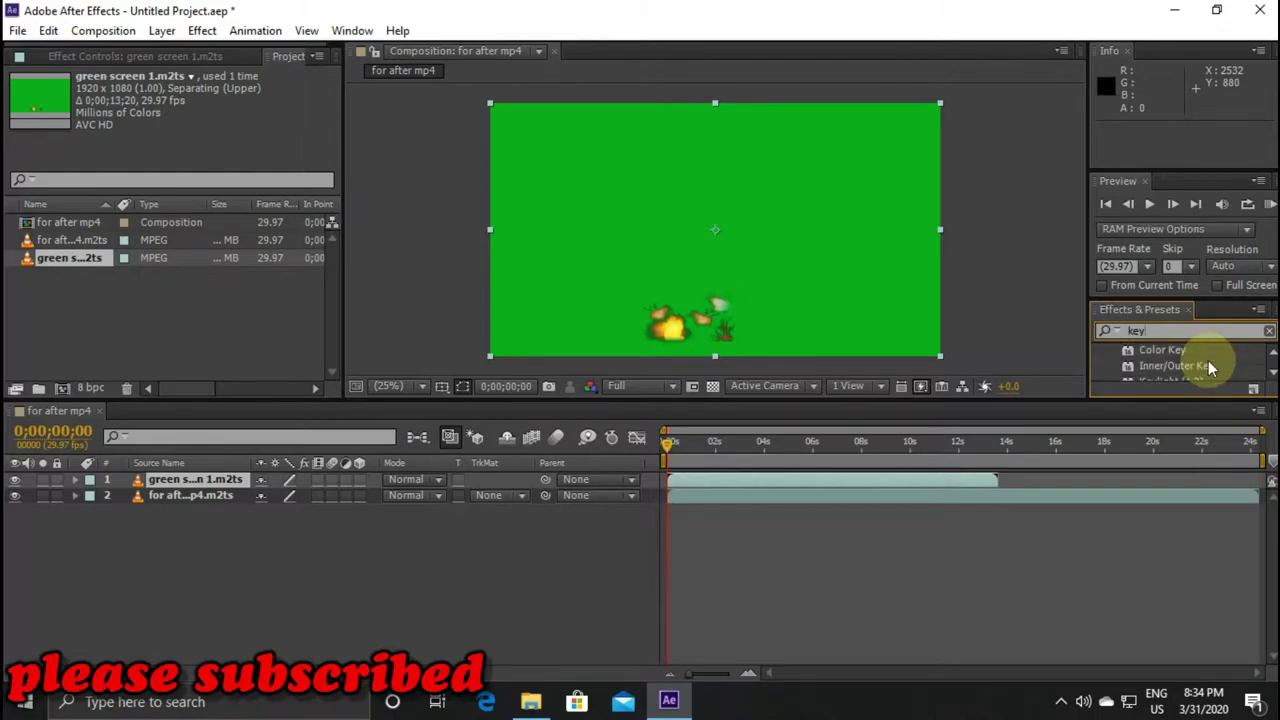
scroll(1208, 368, down, 1)
scroll(1208, 366, down, 1)
scroll(1203, 366, up, 1)
drag(1216, 398, 1200, 420)
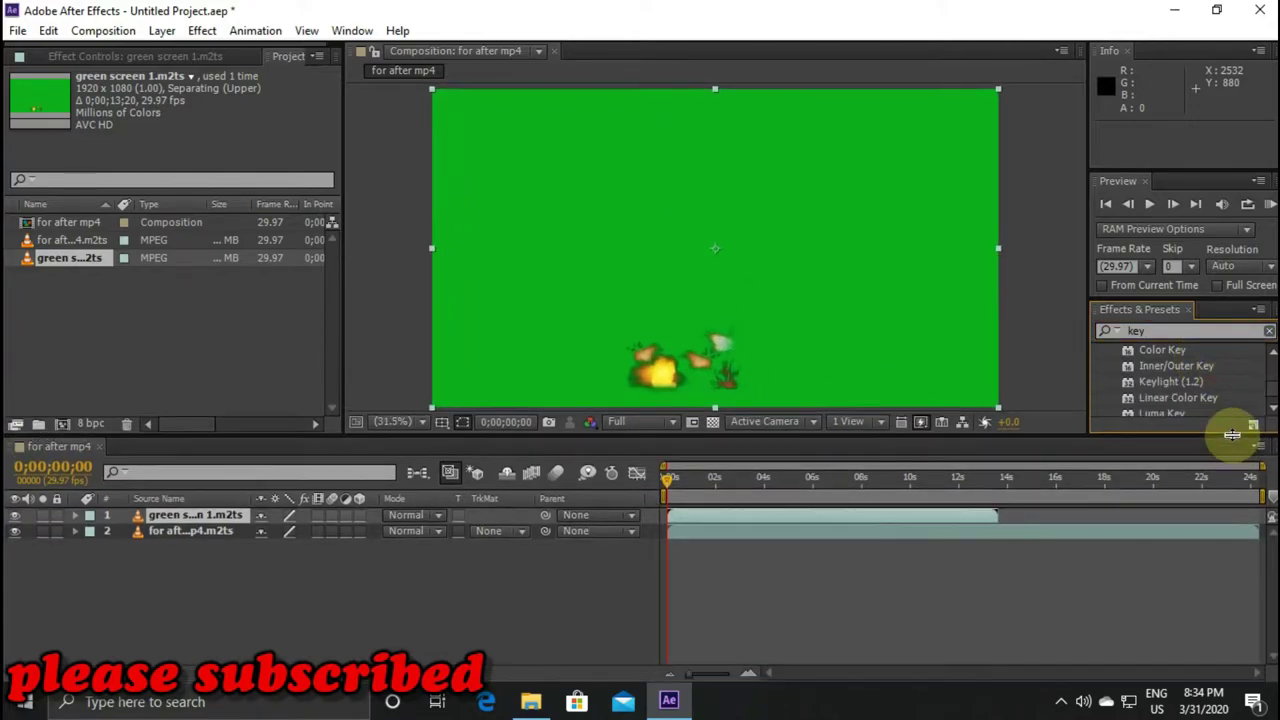
click(1165, 384)
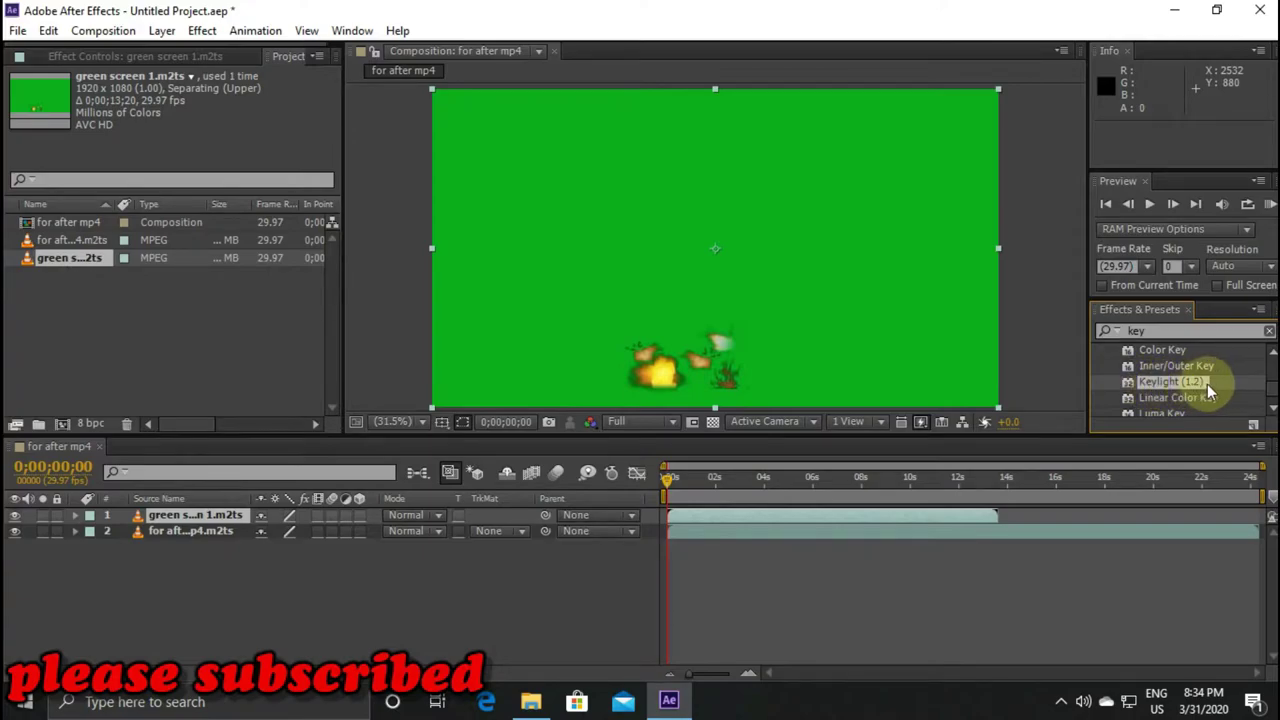
scroll(1212, 383, up, 5)
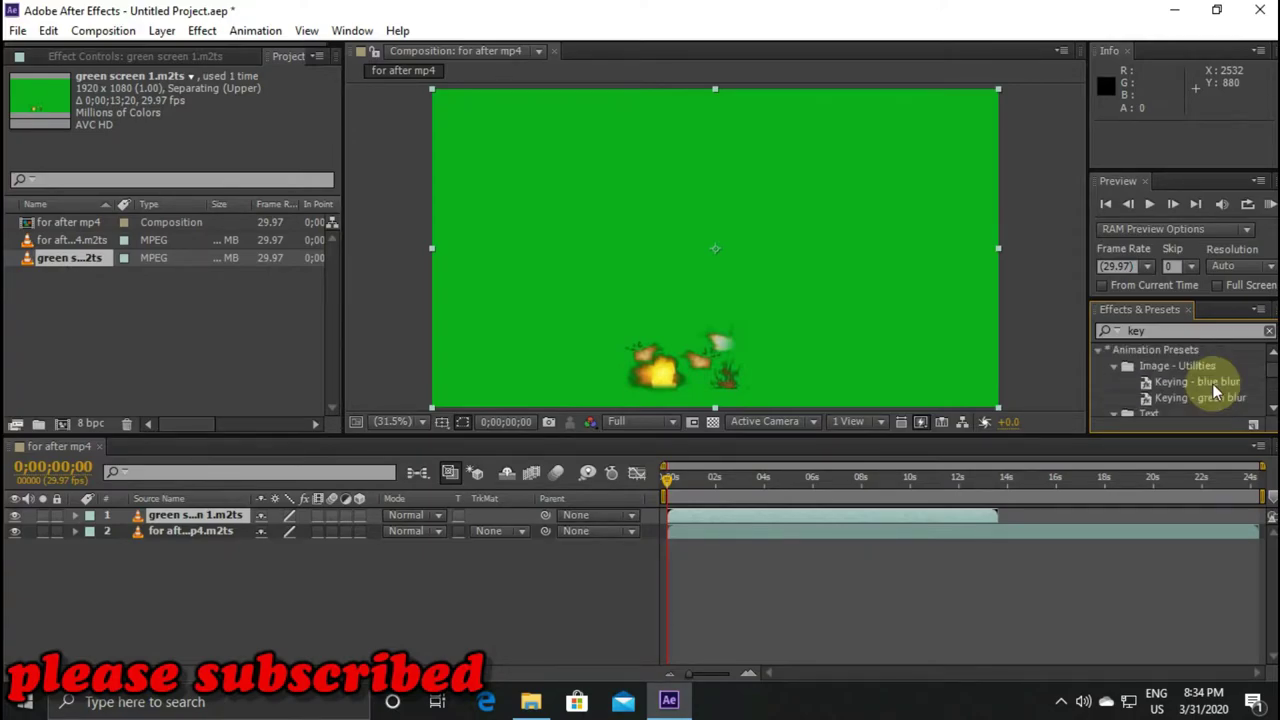
scroll(1212, 383, down, 2)
scroll(1212, 383, down, 3)
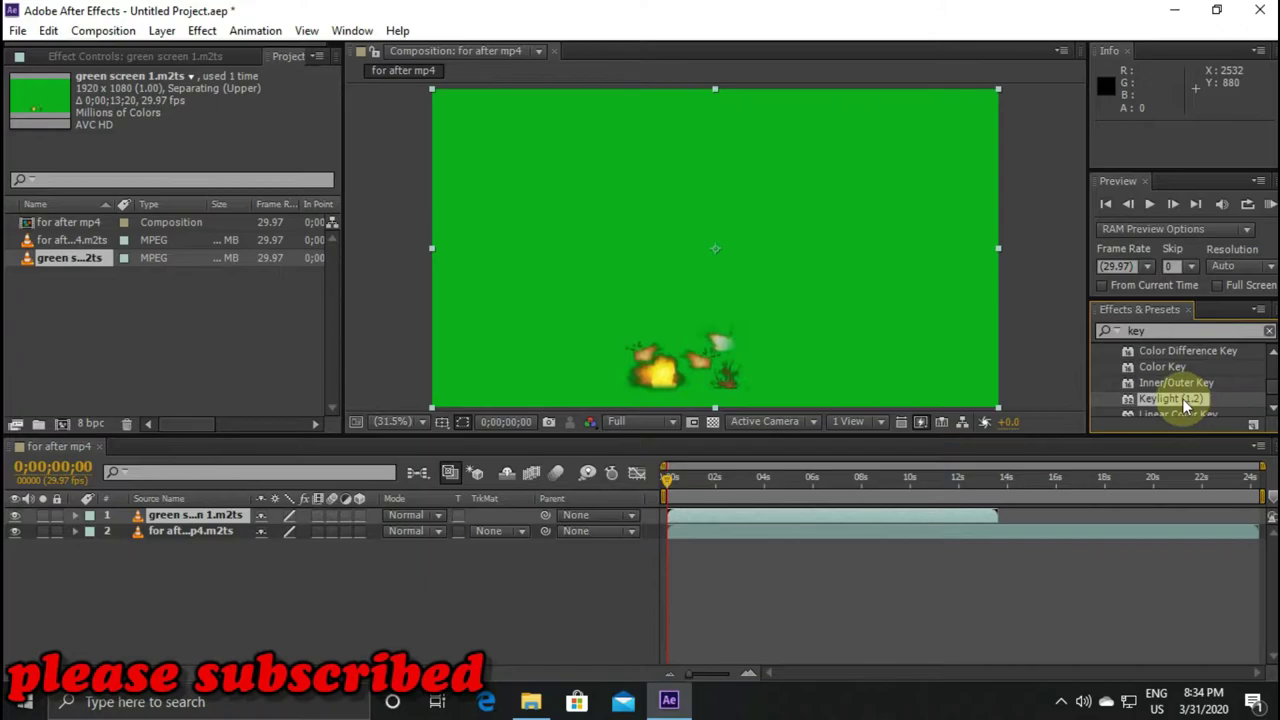
drag(1185, 400, 192, 518)
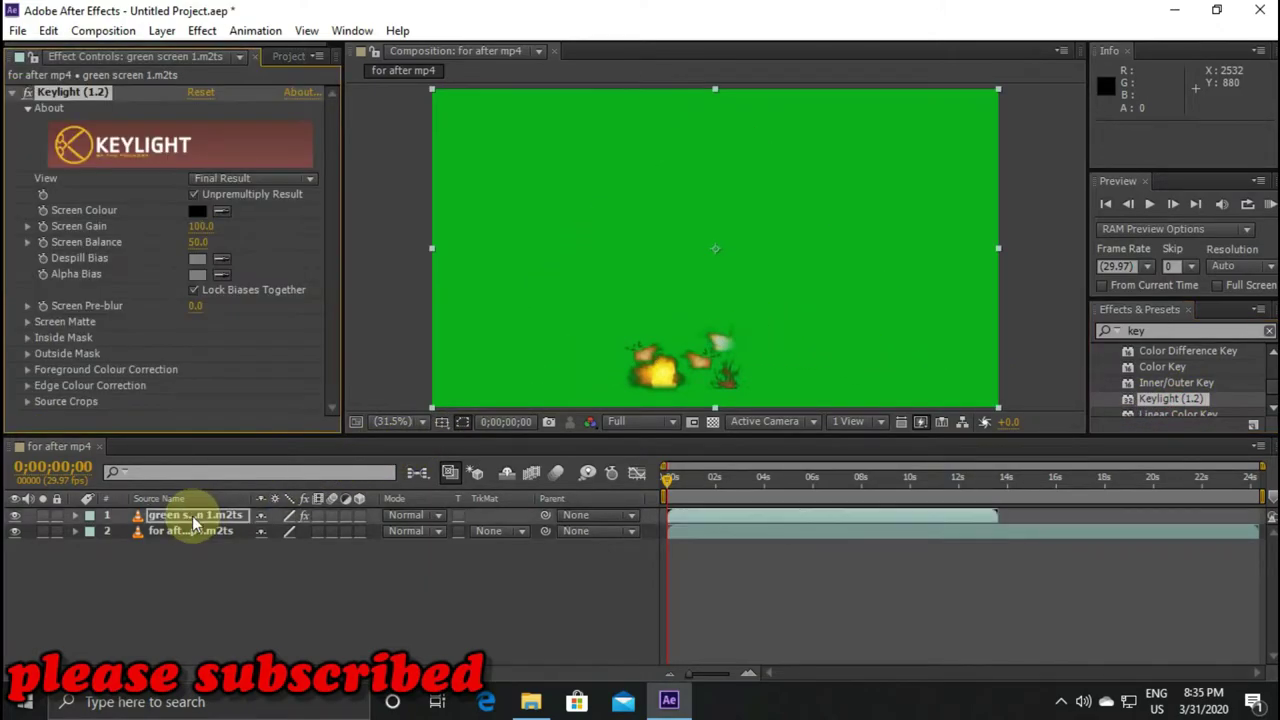
Set Keylight's Screen Colour to the green backdrop and preview the keyed explosion over the factory
click(222, 212)
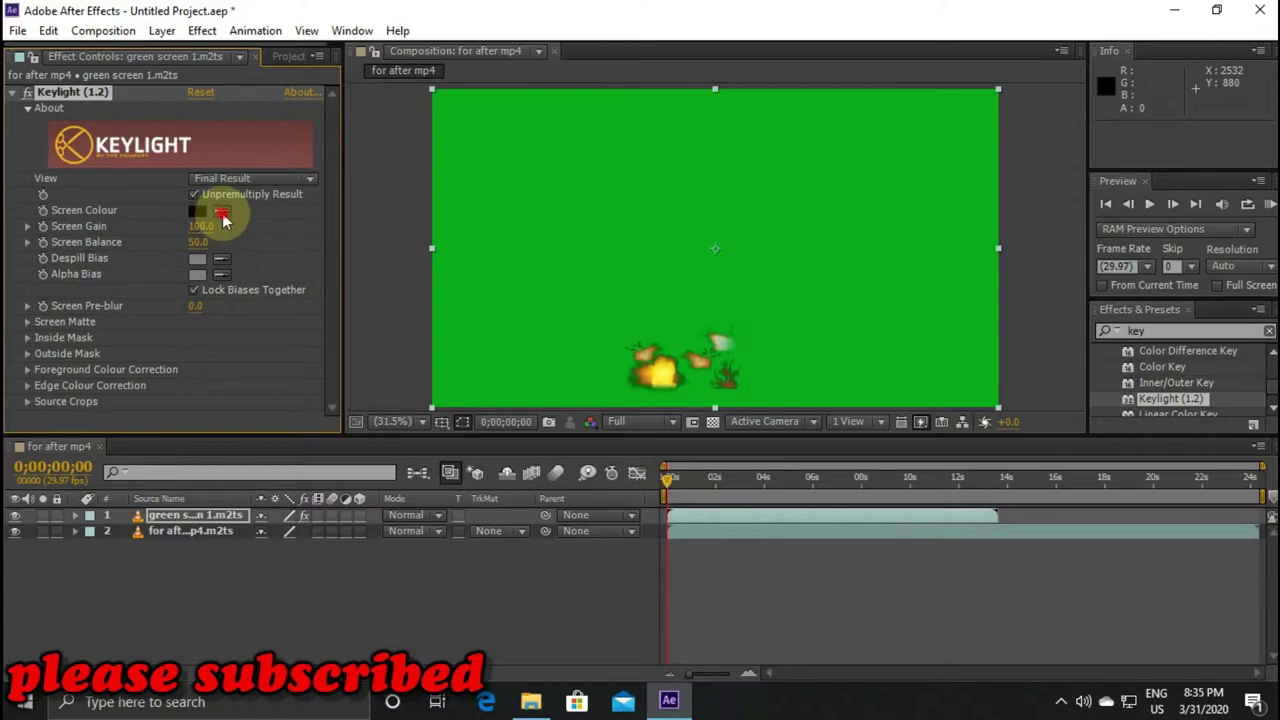
click(922, 209)
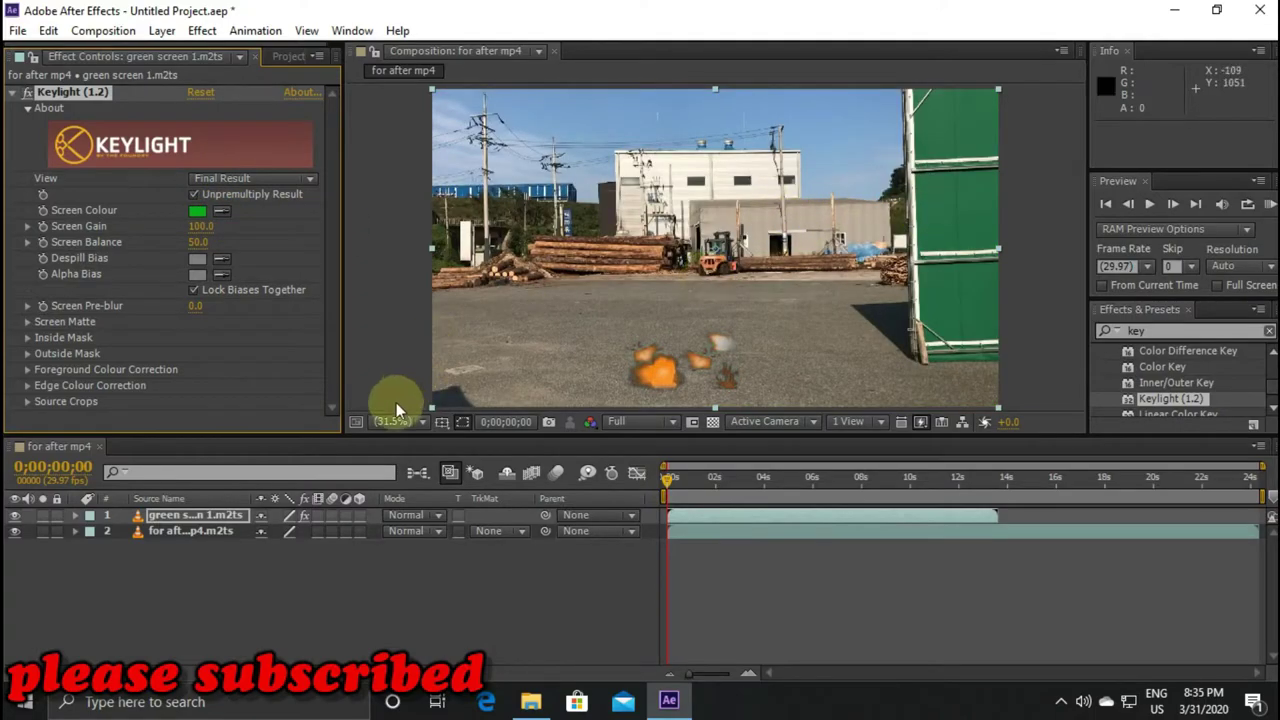
drag(673, 477, 760, 474)
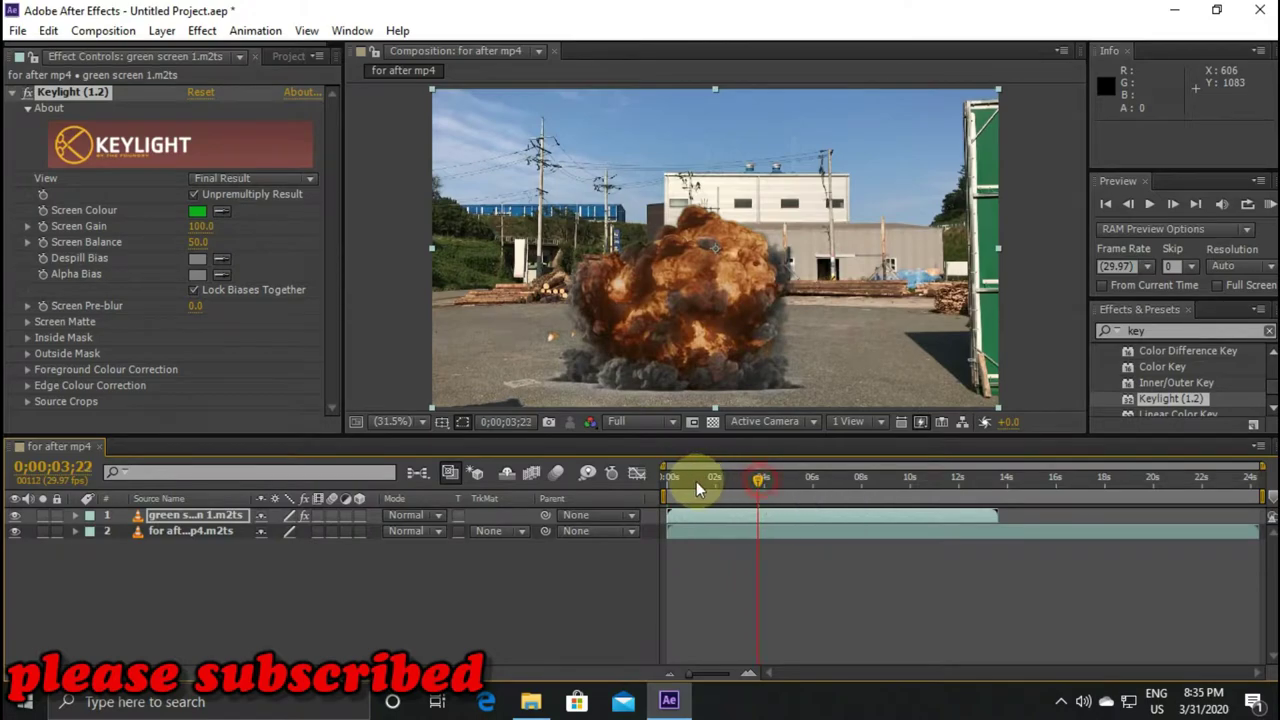
drag(762, 486, 633, 476)
click(1150, 204)
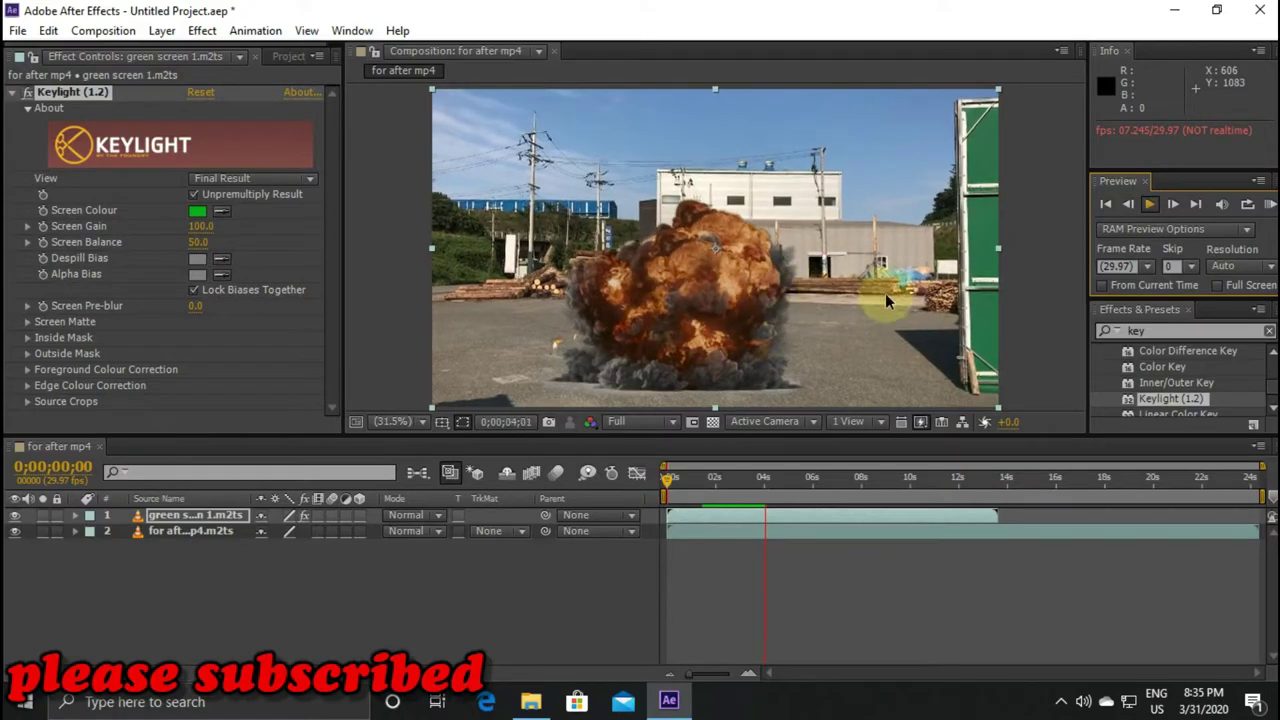
click(1149, 204)
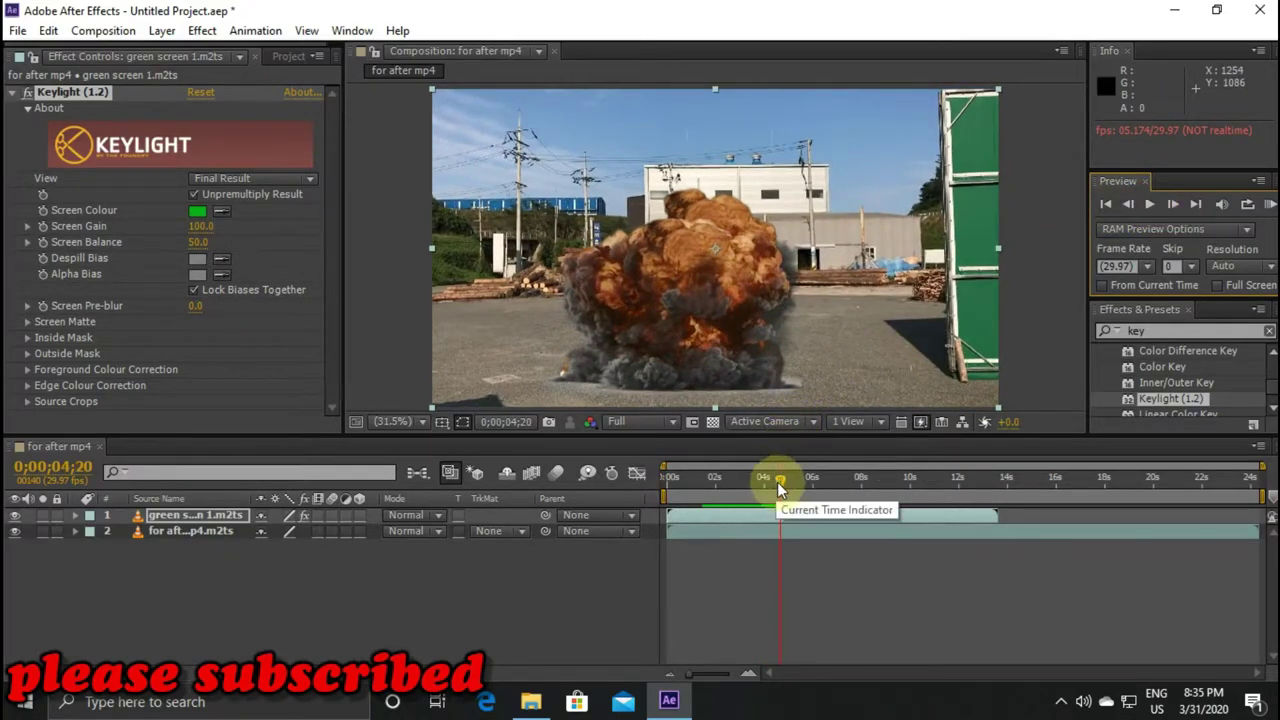
drag(780, 483, 639, 490)
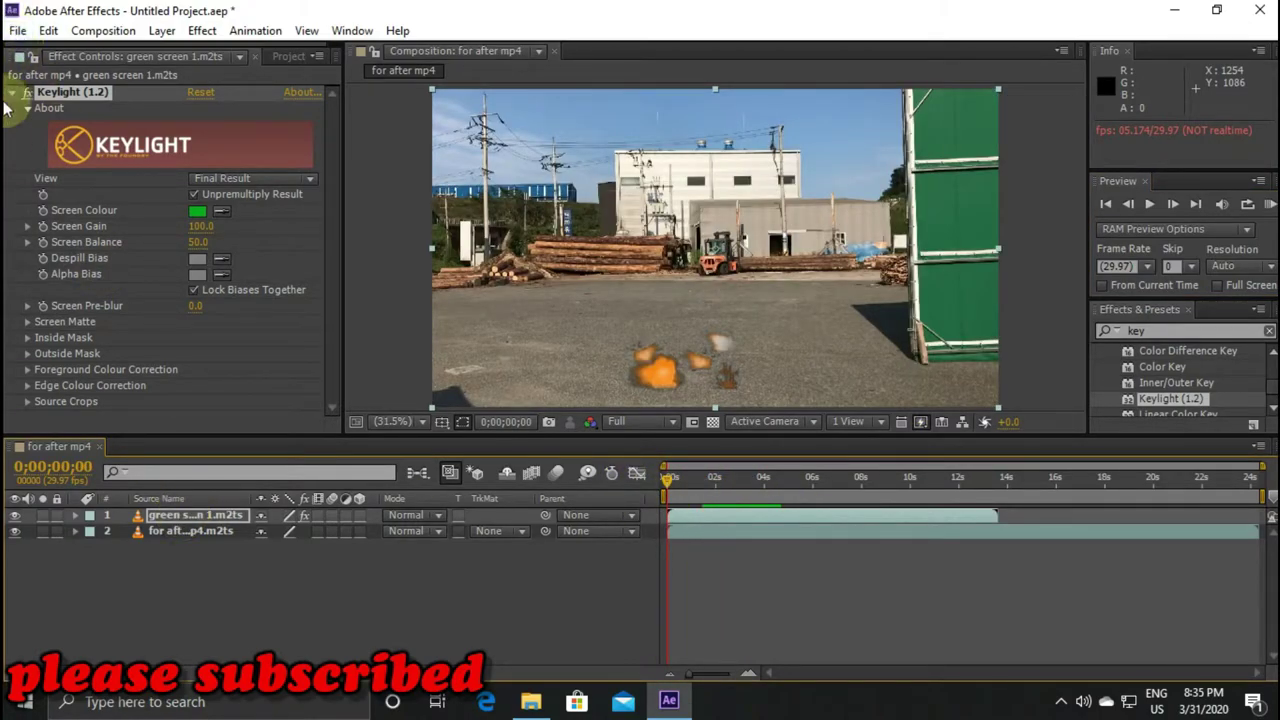
Delete the green screen 1 layer and select the remaining factory footage layer
click(40, 52)
drag(40, 52, 271, 60)
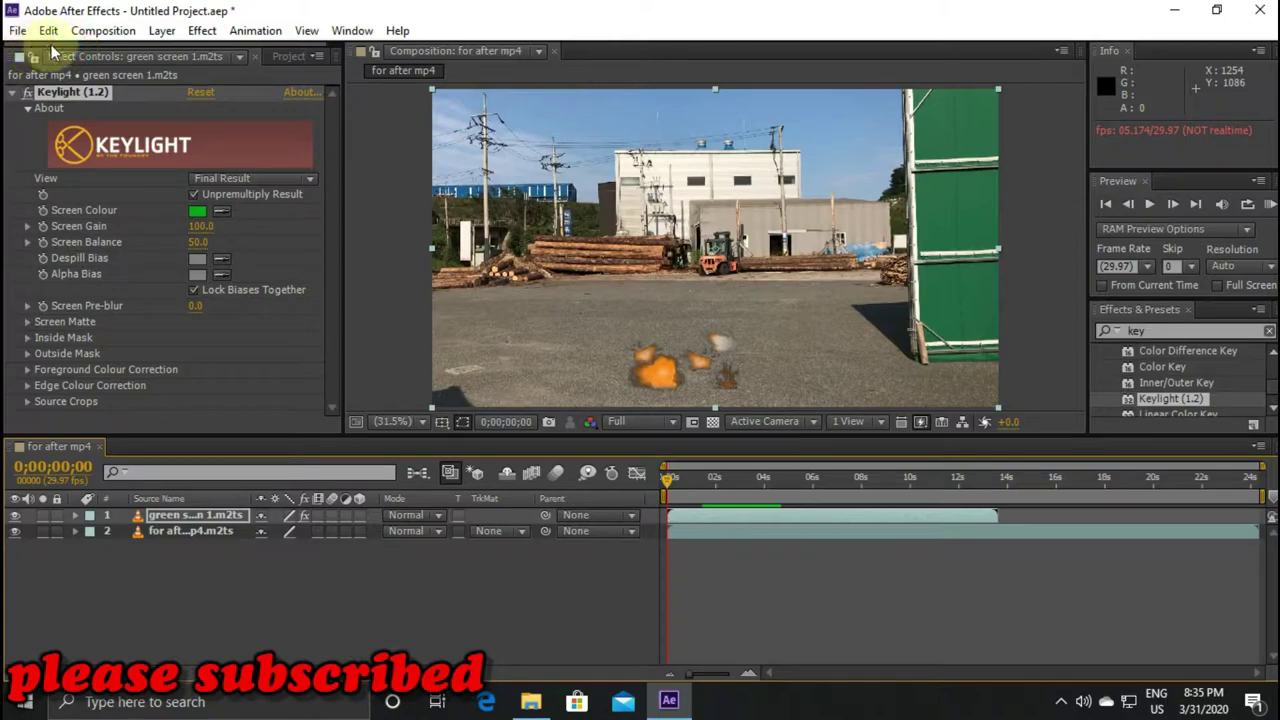
click(271, 57)
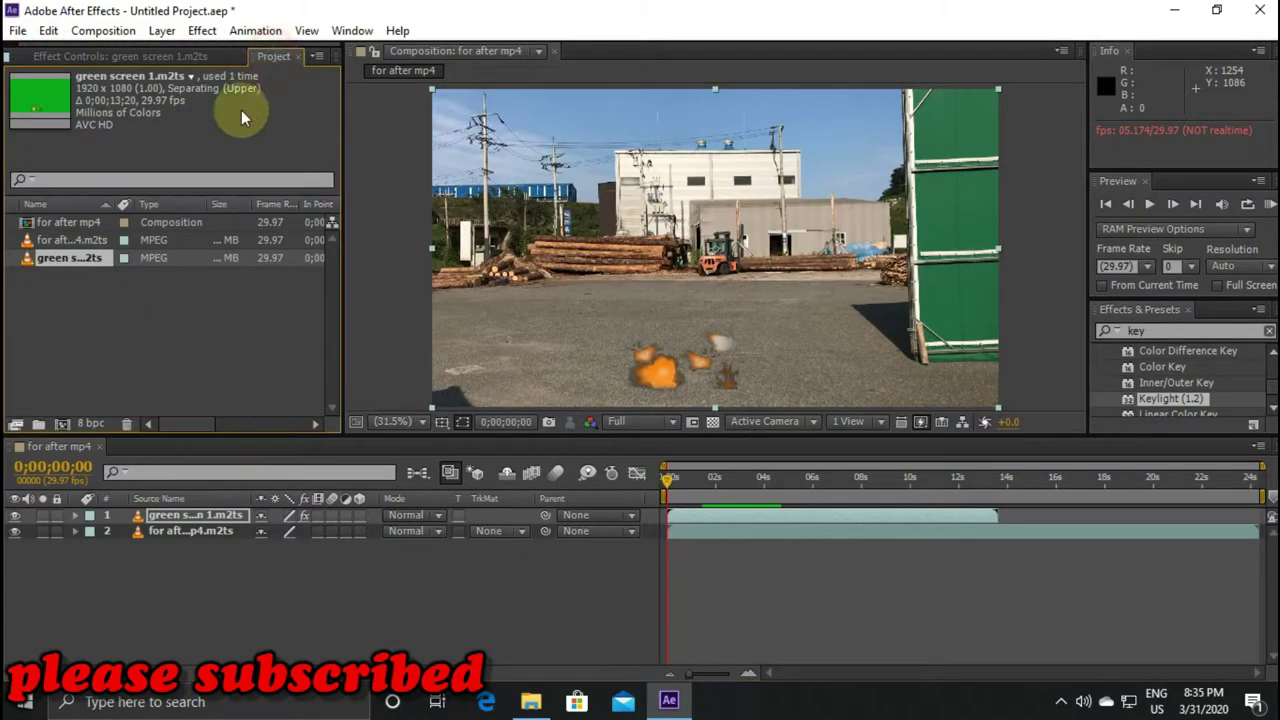
click(180, 515)
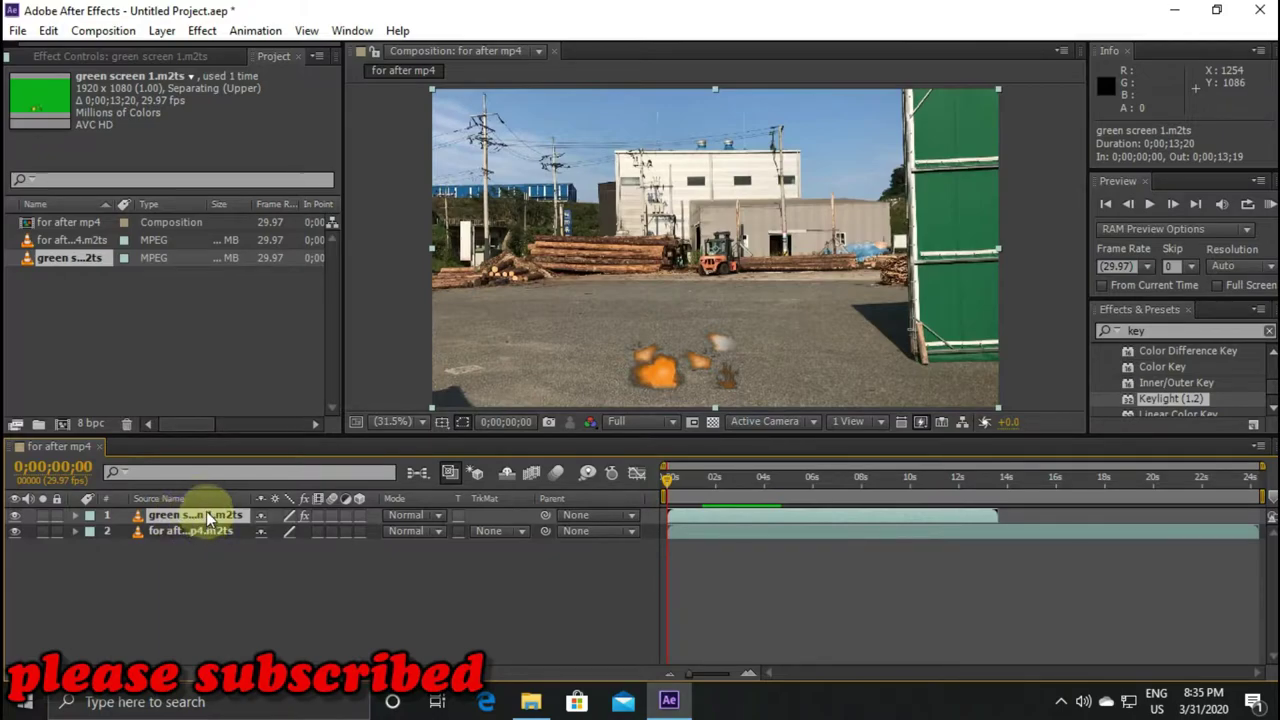
key(Delete)
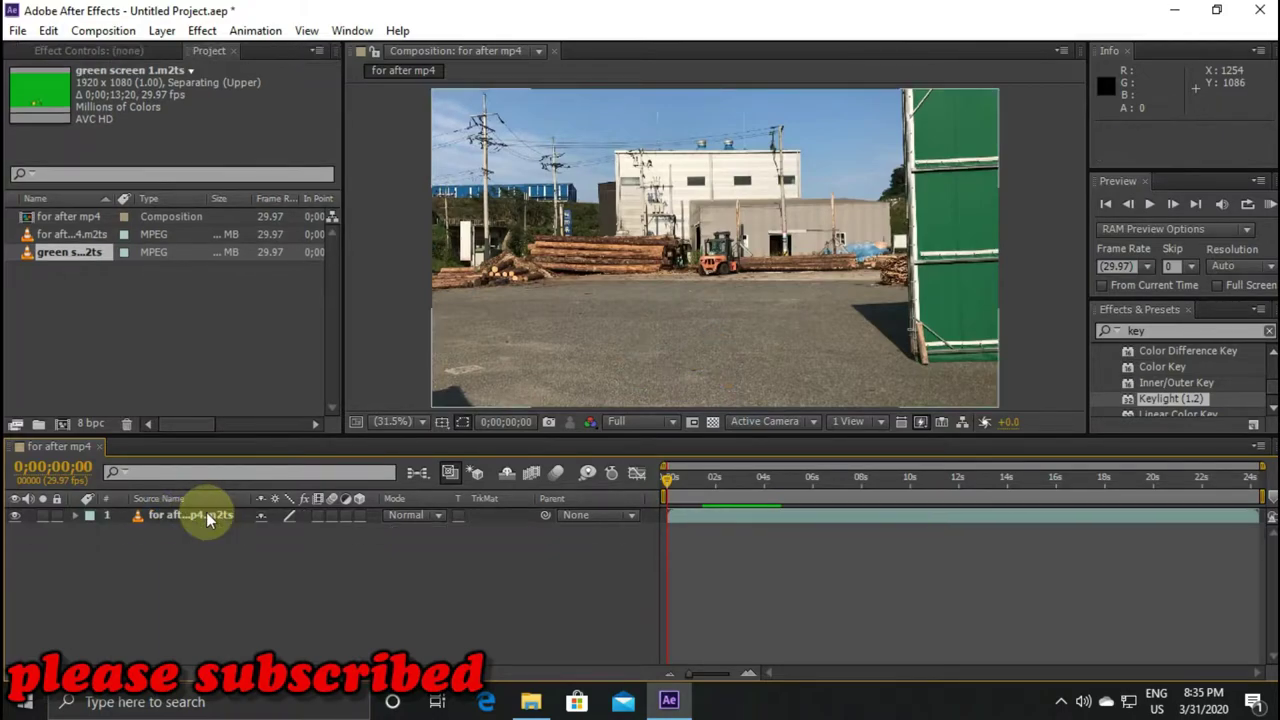
click(386, 556)
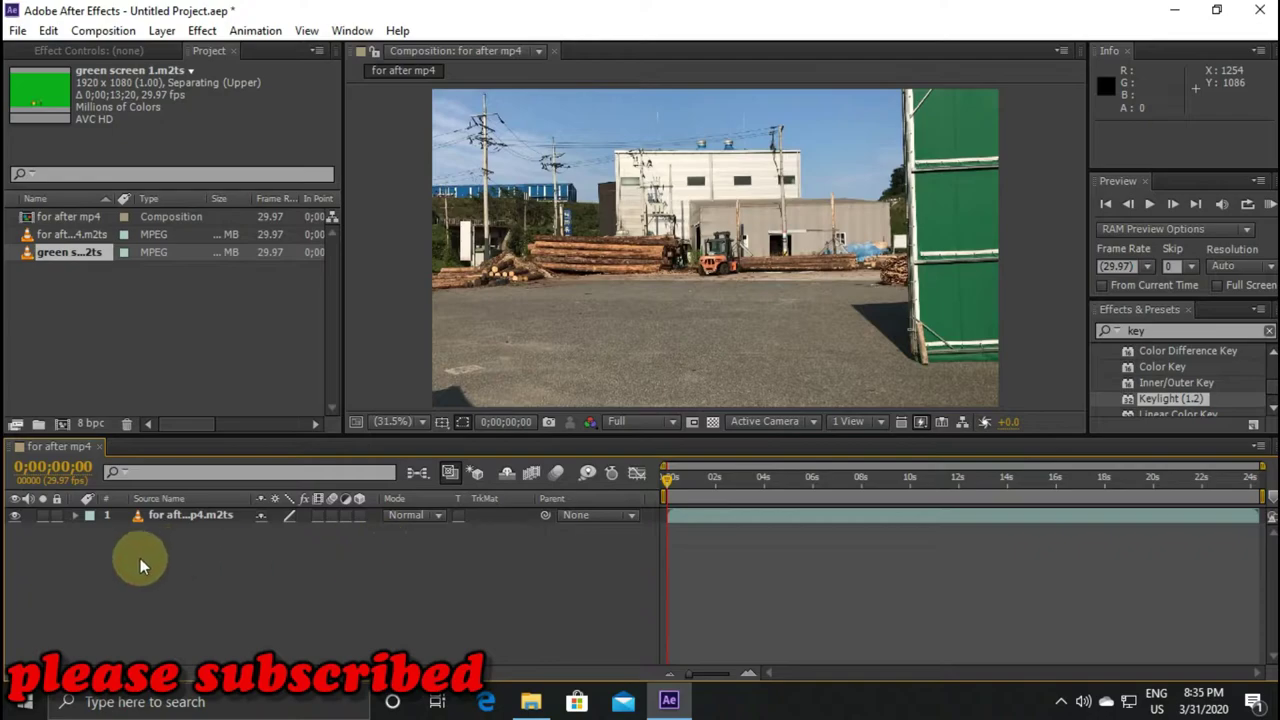
click(190, 516)
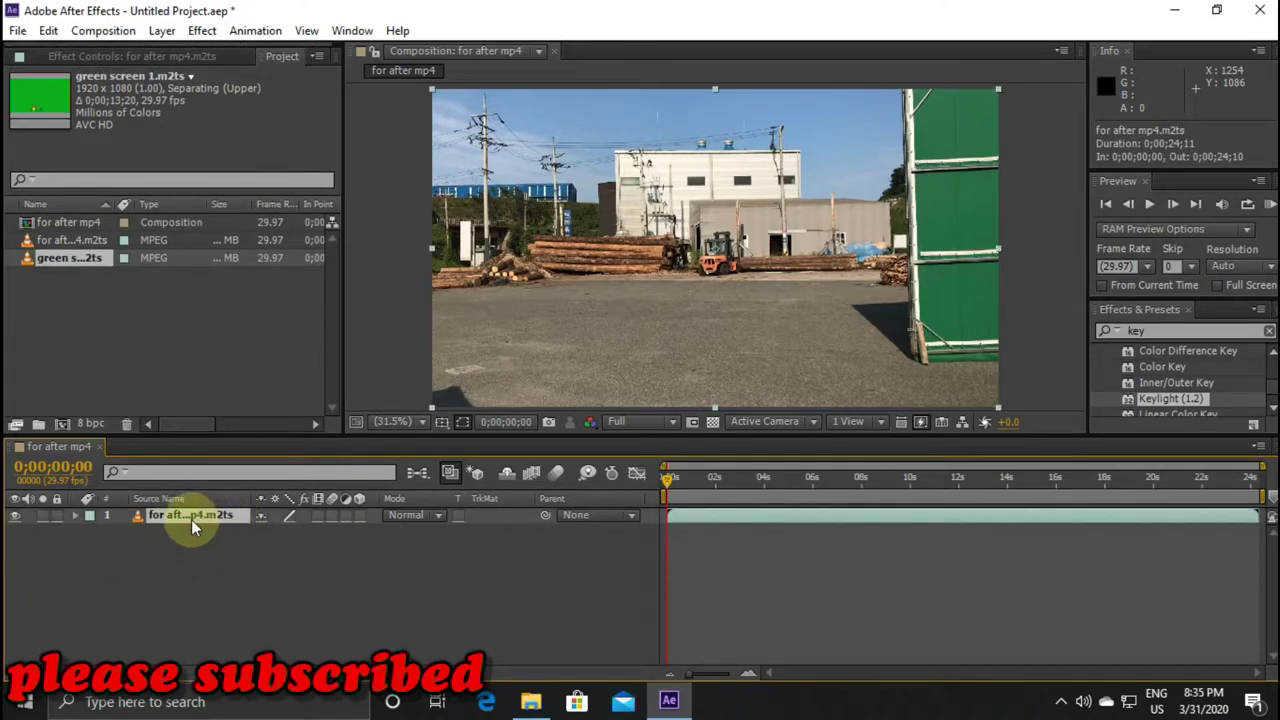
Run Track Camera on the factory footage, solving the 3D track at 1.51 px average error
right_click(191, 514)
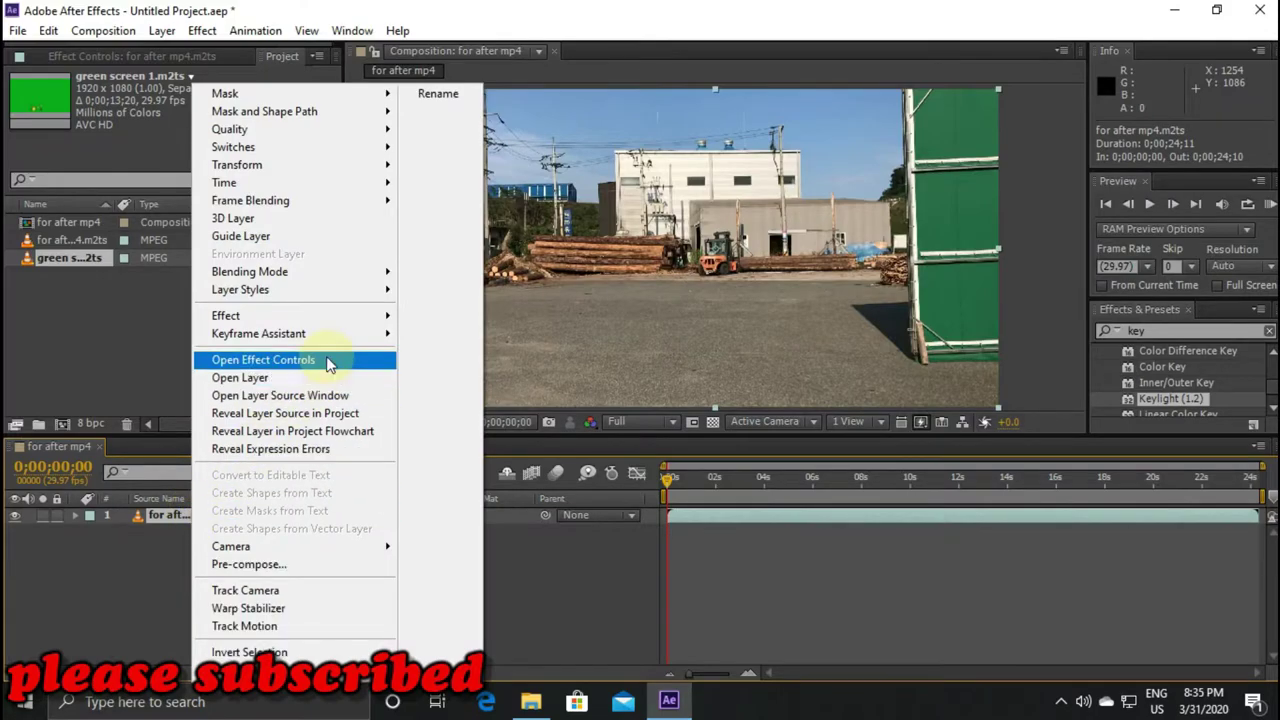
click(149, 573)
right_click(182, 514)
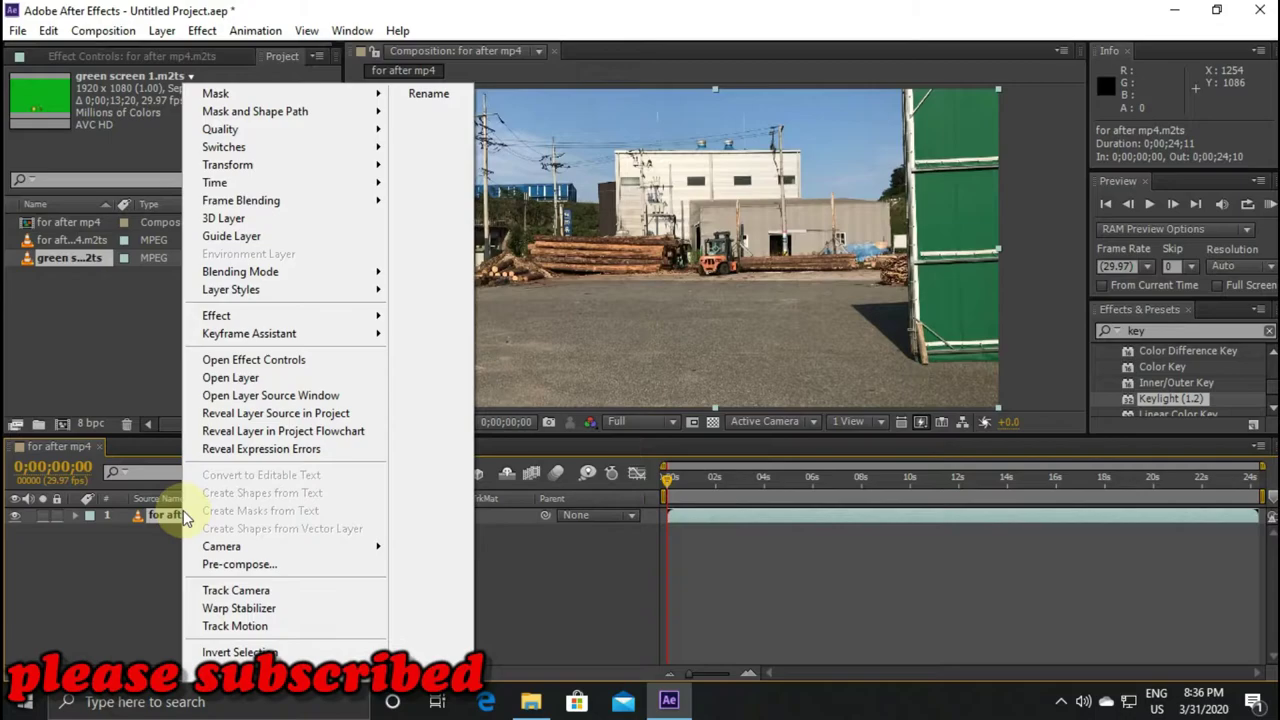
click(241, 595)
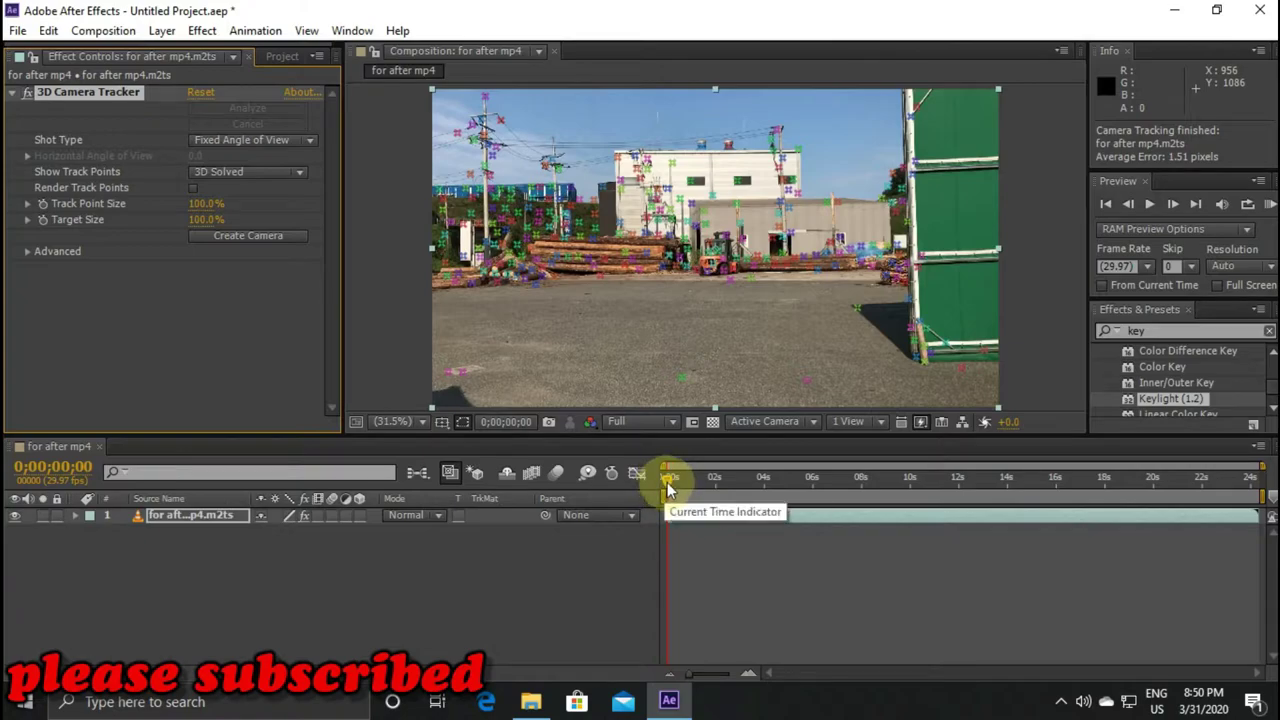
Set the work area end at about 21 seconds and trim the composition to it (0;00;21;05)
mouse_move(669, 484)
mouse_down()
mouse_move(1237, 505)
mouse_move(1270, 494)
mouse_up()
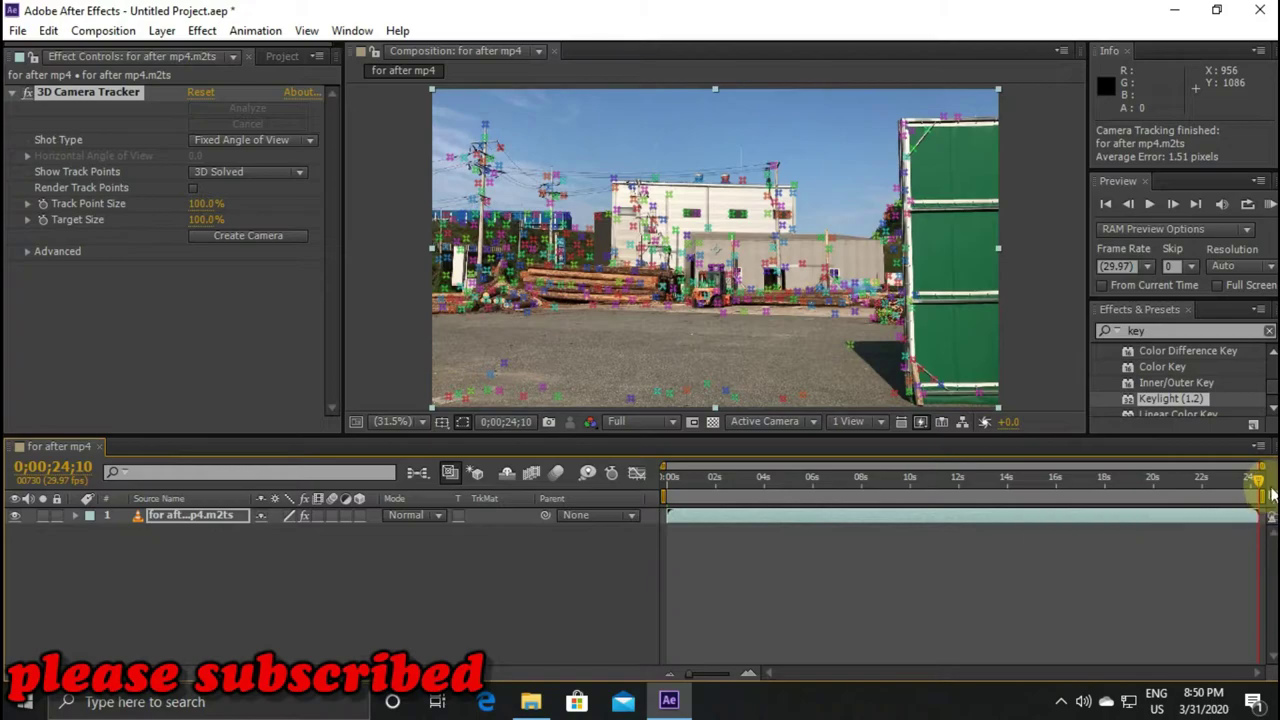
drag(1255, 485, 1213, 484)
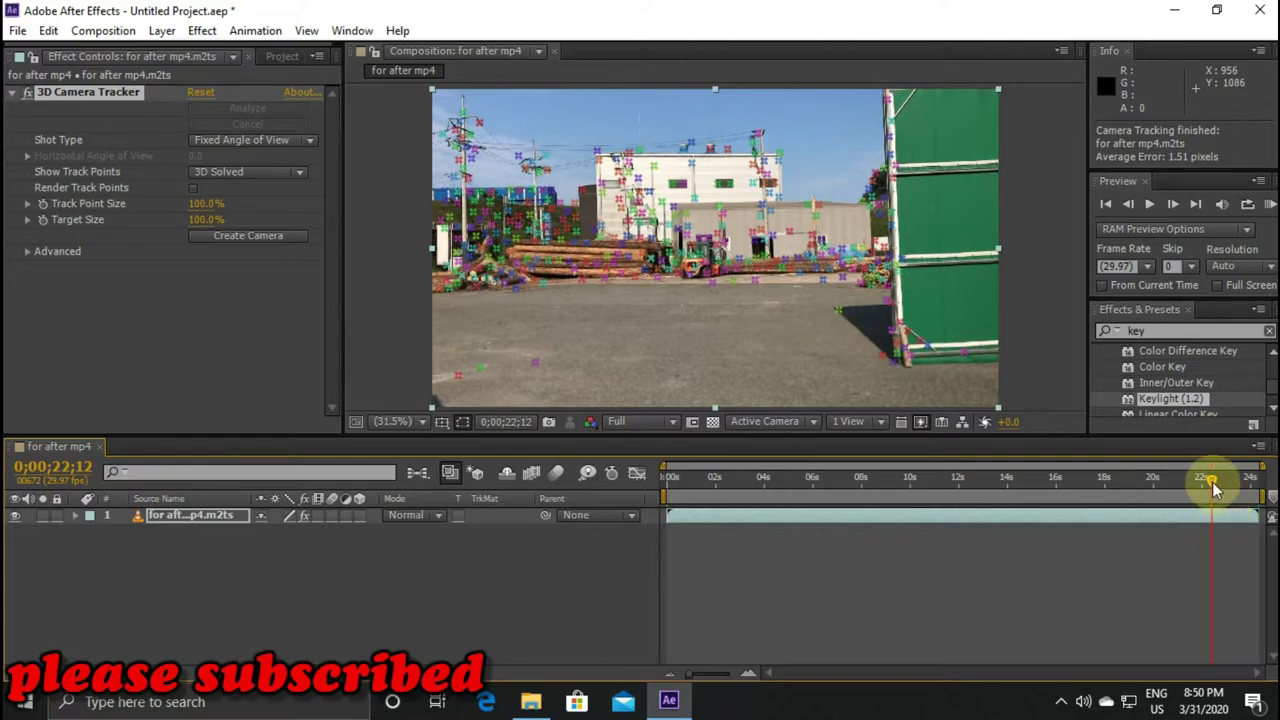
mouse_move(1212, 482)
mouse_down()
mouse_move(1173, 482)
mouse_move(1184, 478)
mouse_up()
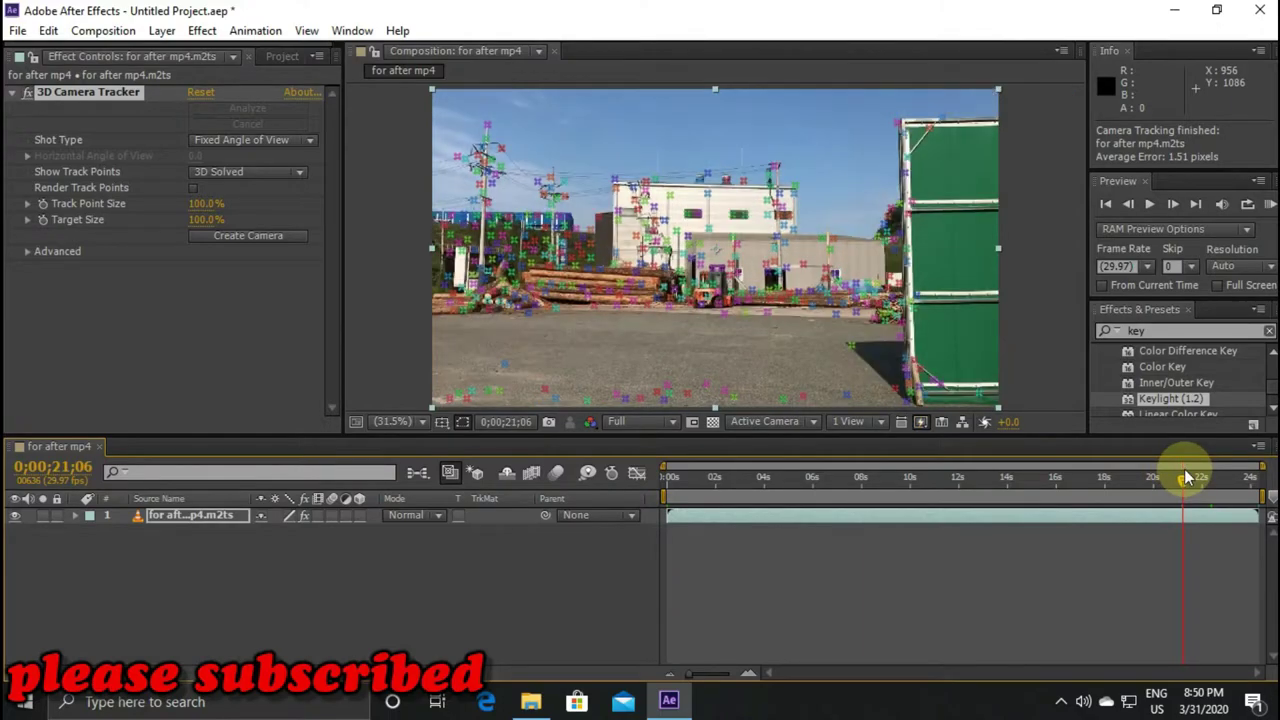
drag(1260, 495, 1182, 496)
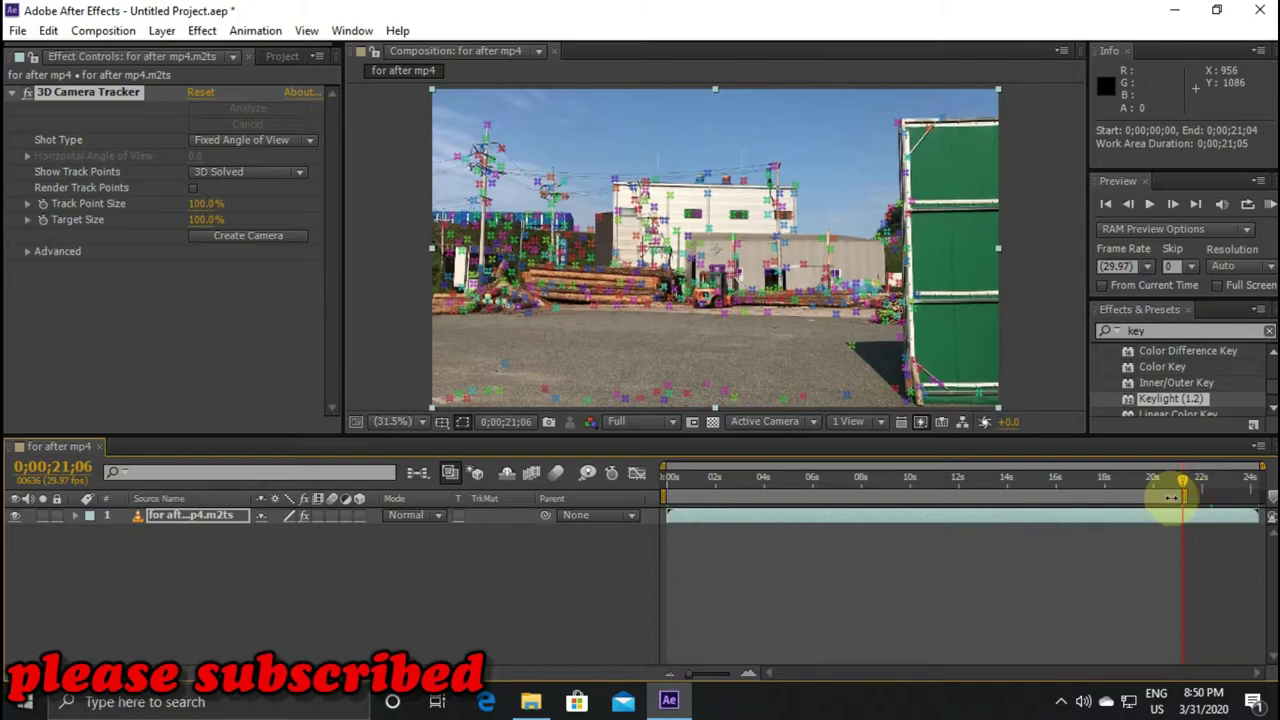
right_click(1183, 496)
click(1184, 553)
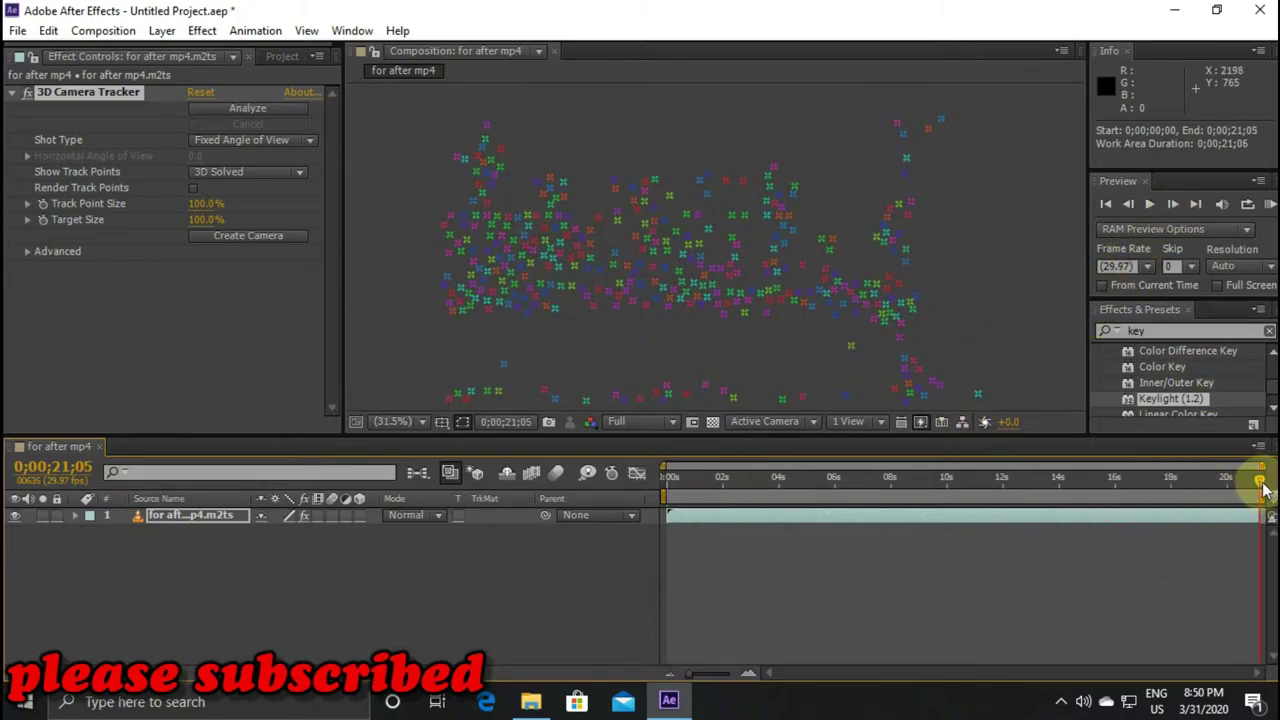
RAM-preview the tracked footage from the start, then scrub to around nine seconds
mouse_move(1262, 487)
mouse_down()
mouse_move(607, 497)
mouse_move(672, 515)
mouse_move(652, 517)
mouse_up()
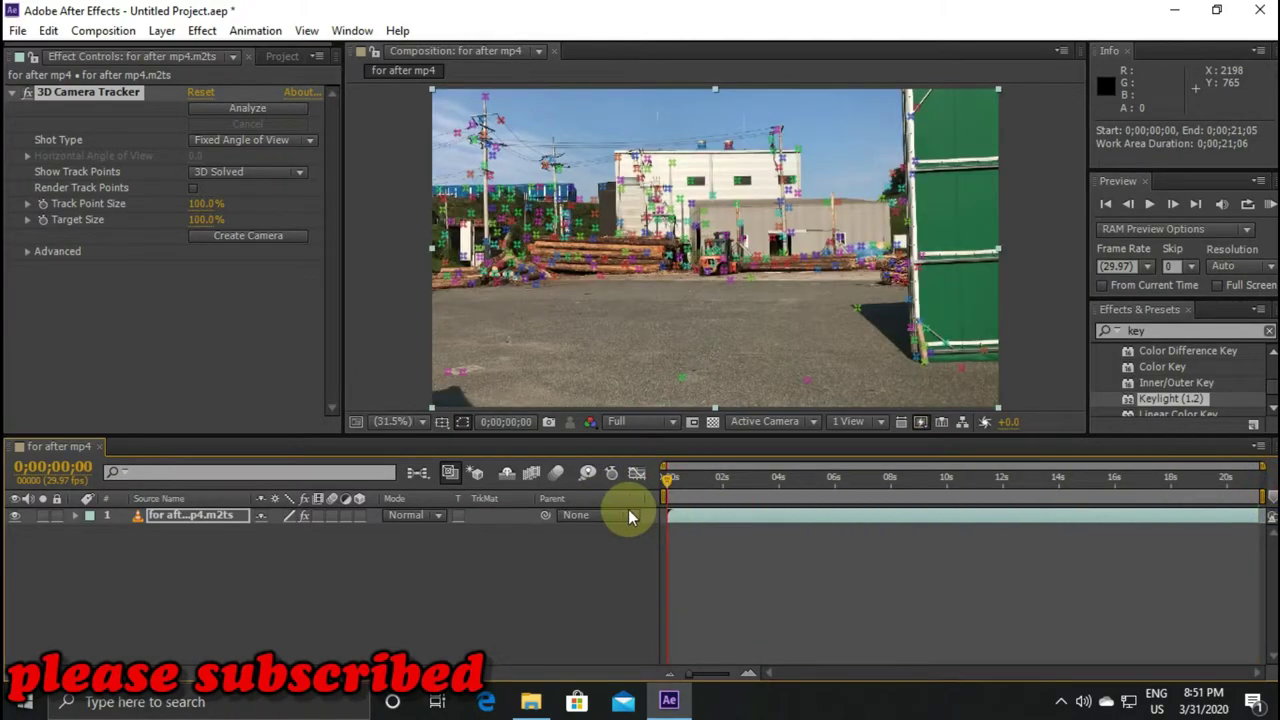
click(1147, 205)
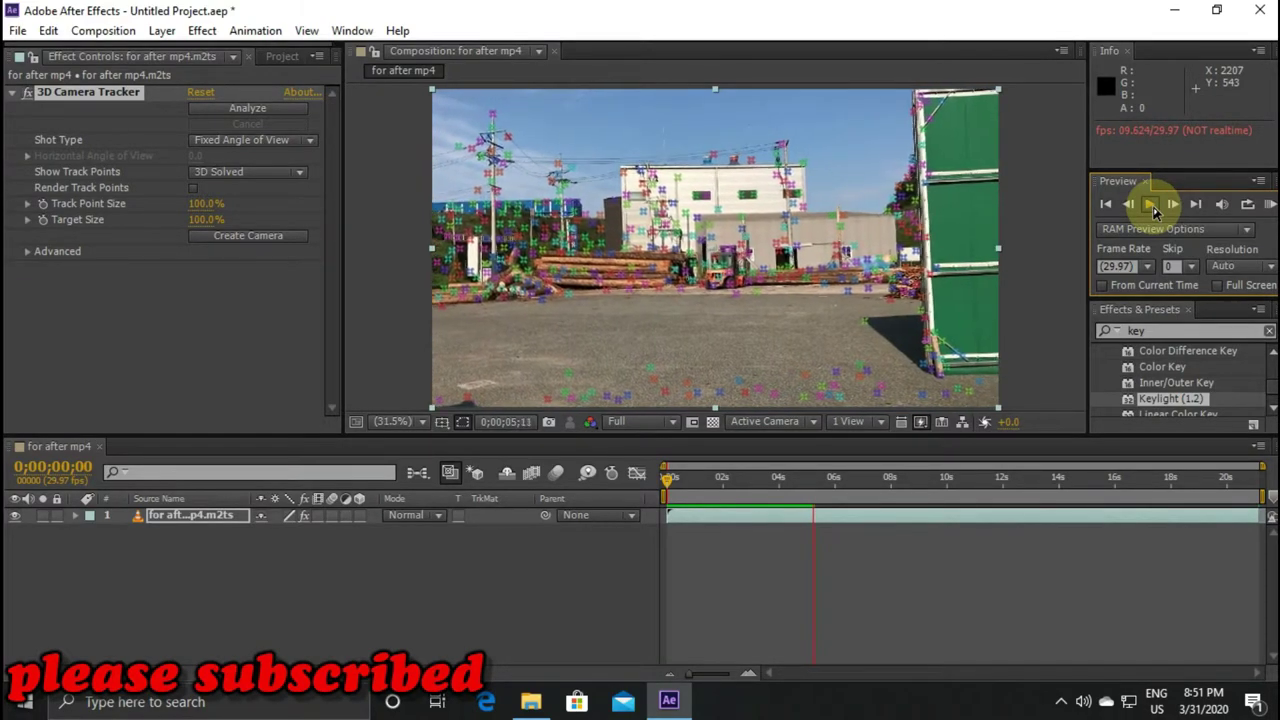
click(1151, 205)
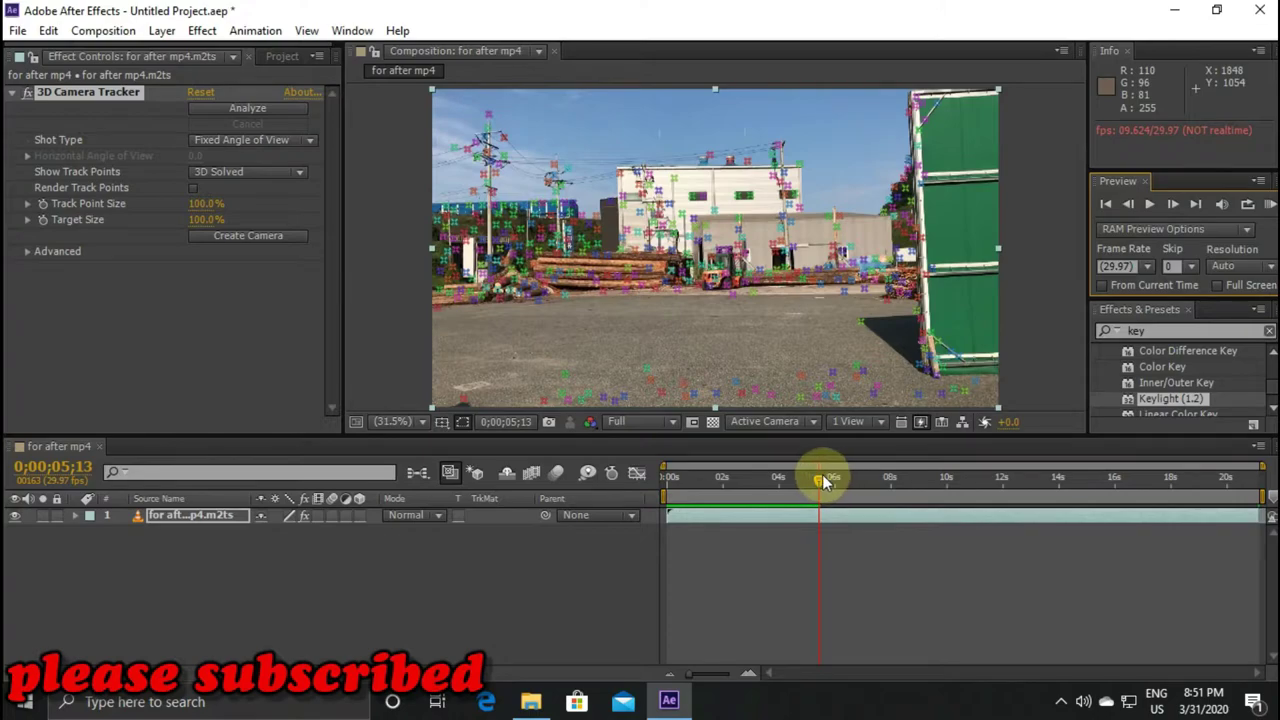
drag(822, 481, 955, 483)
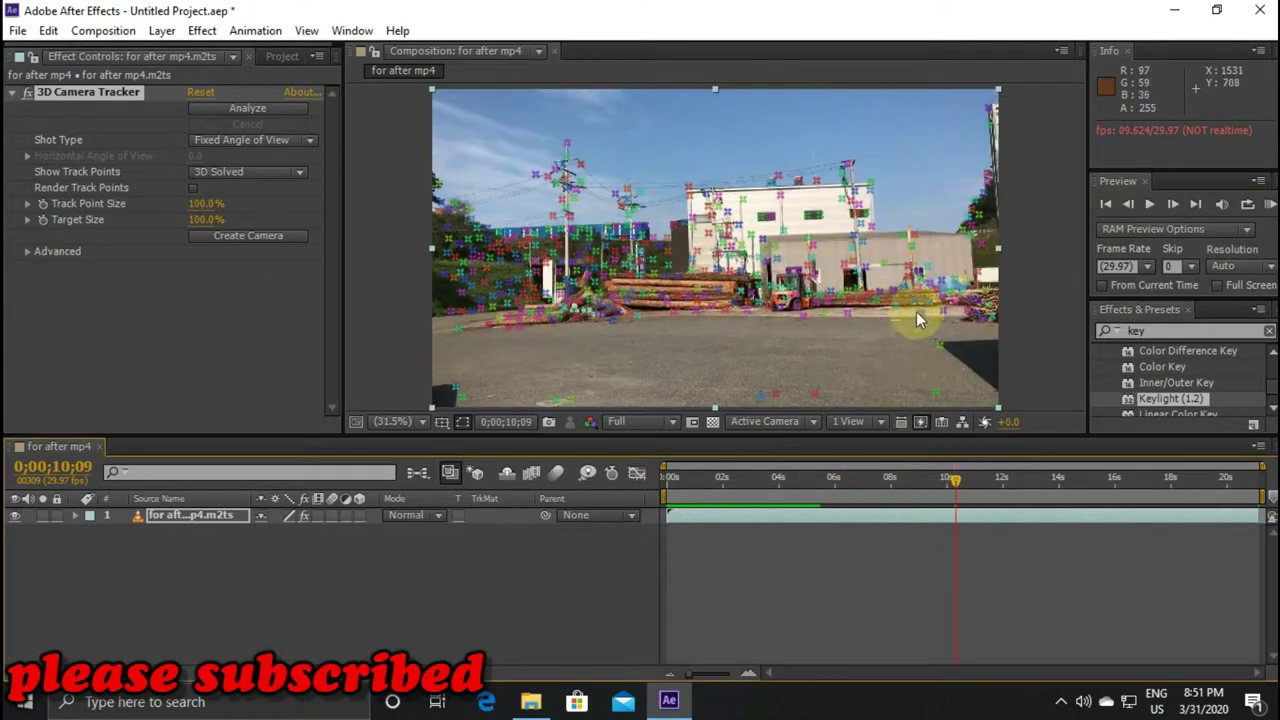
Add the green screen explosion footage to the composition, then delete that layer again
click(273, 55)
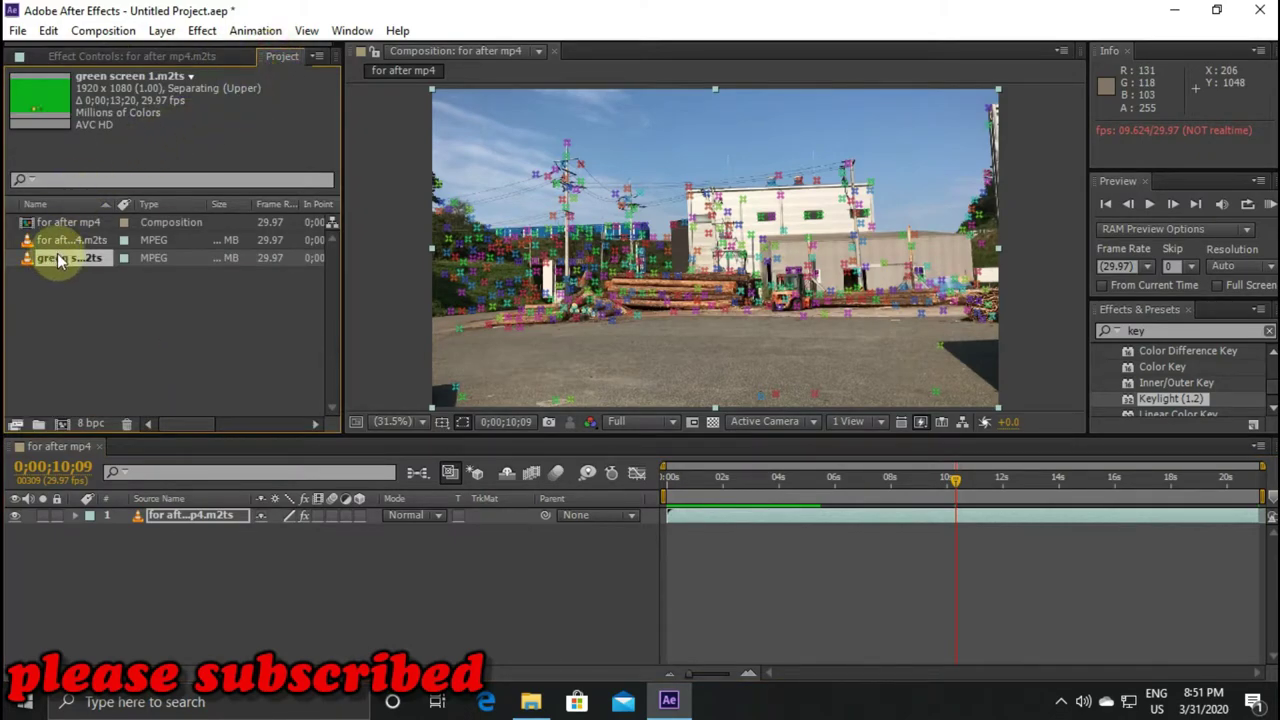
drag(57, 252, 180, 506)
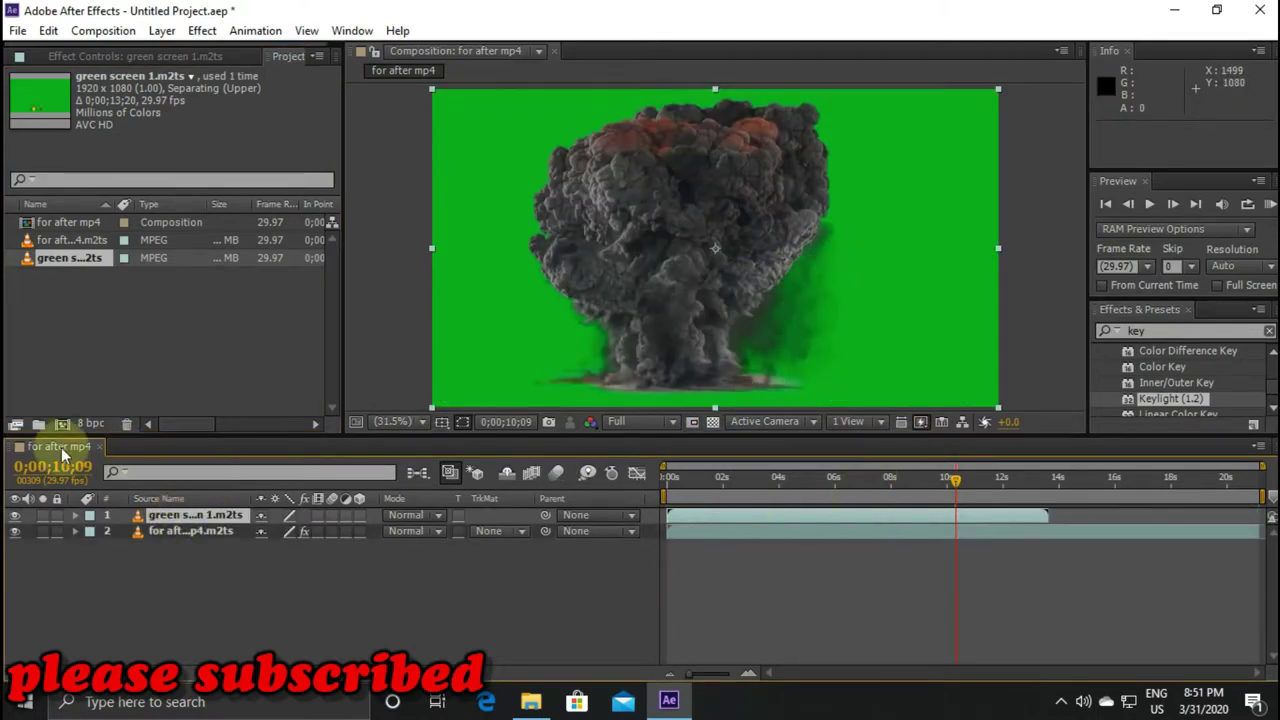
click(15, 516)
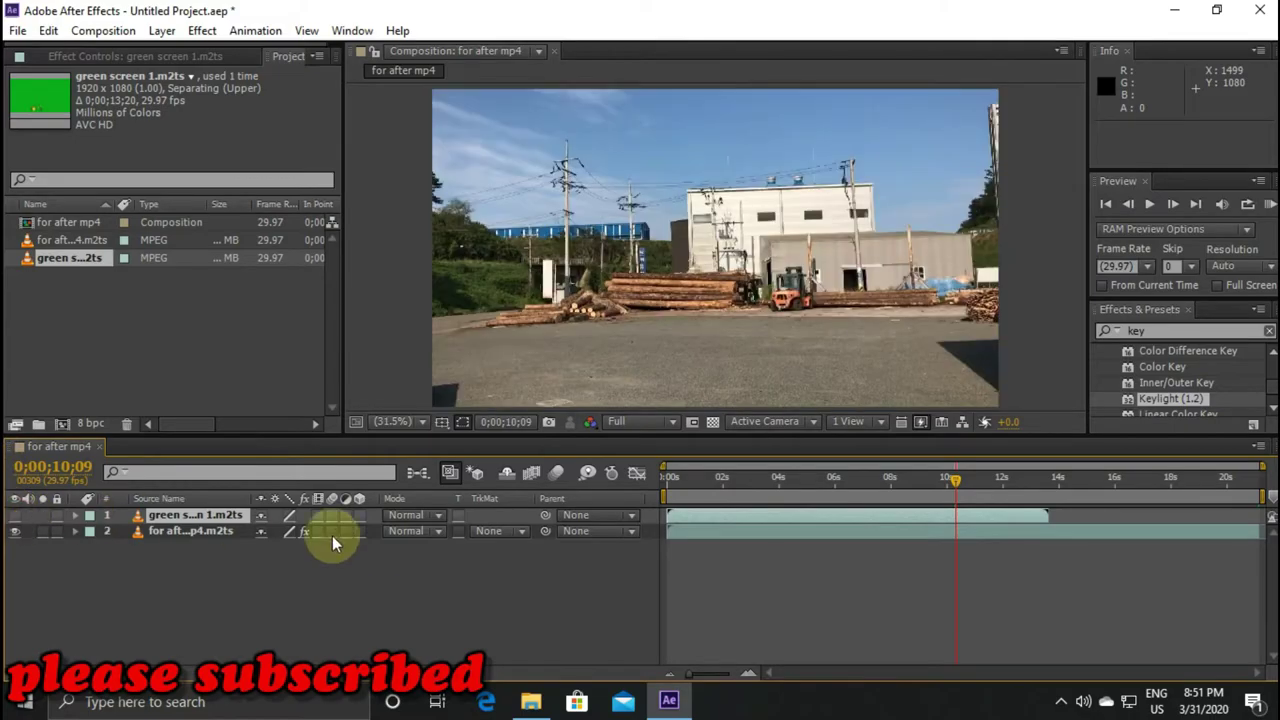
click(823, 538)
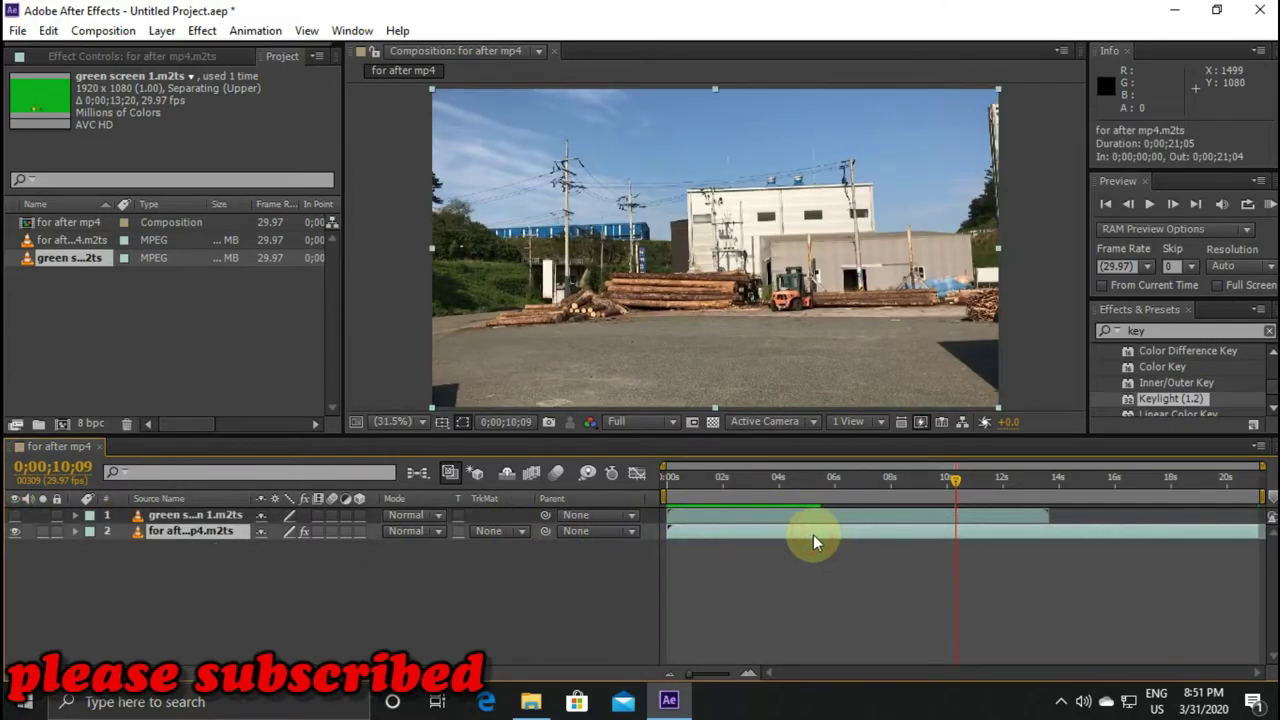
click(190, 516)
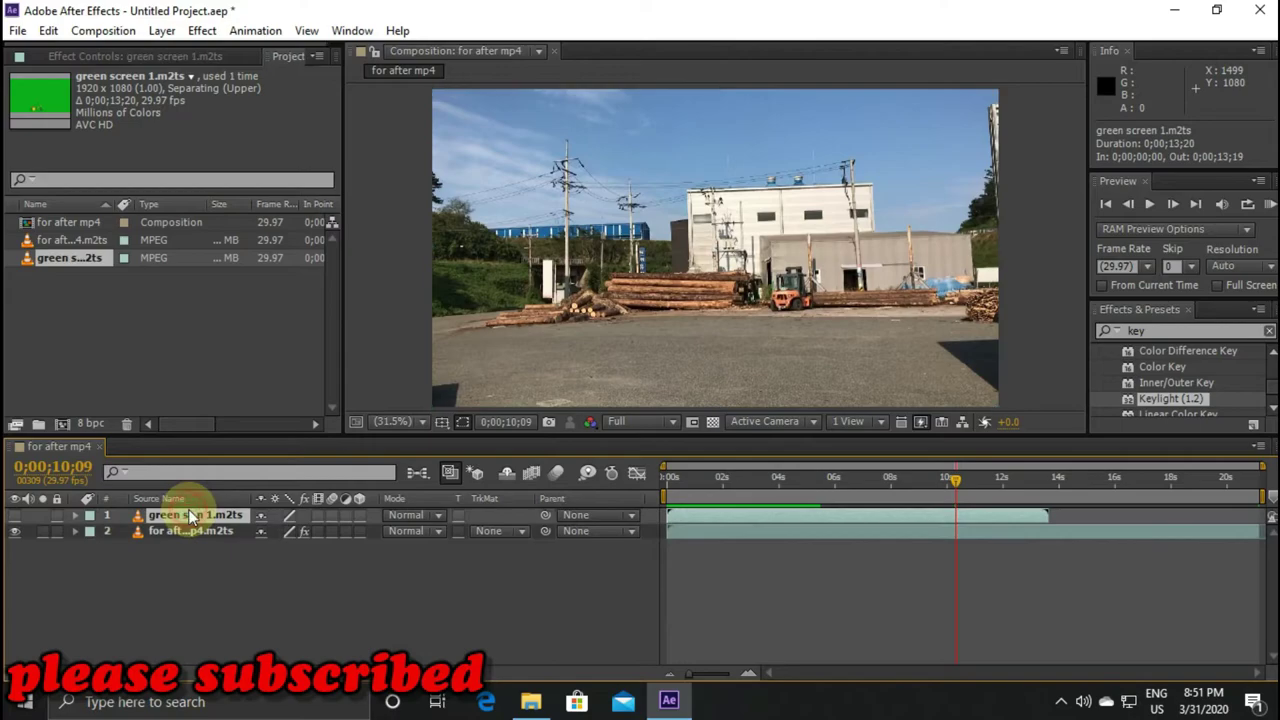
key(Delete)
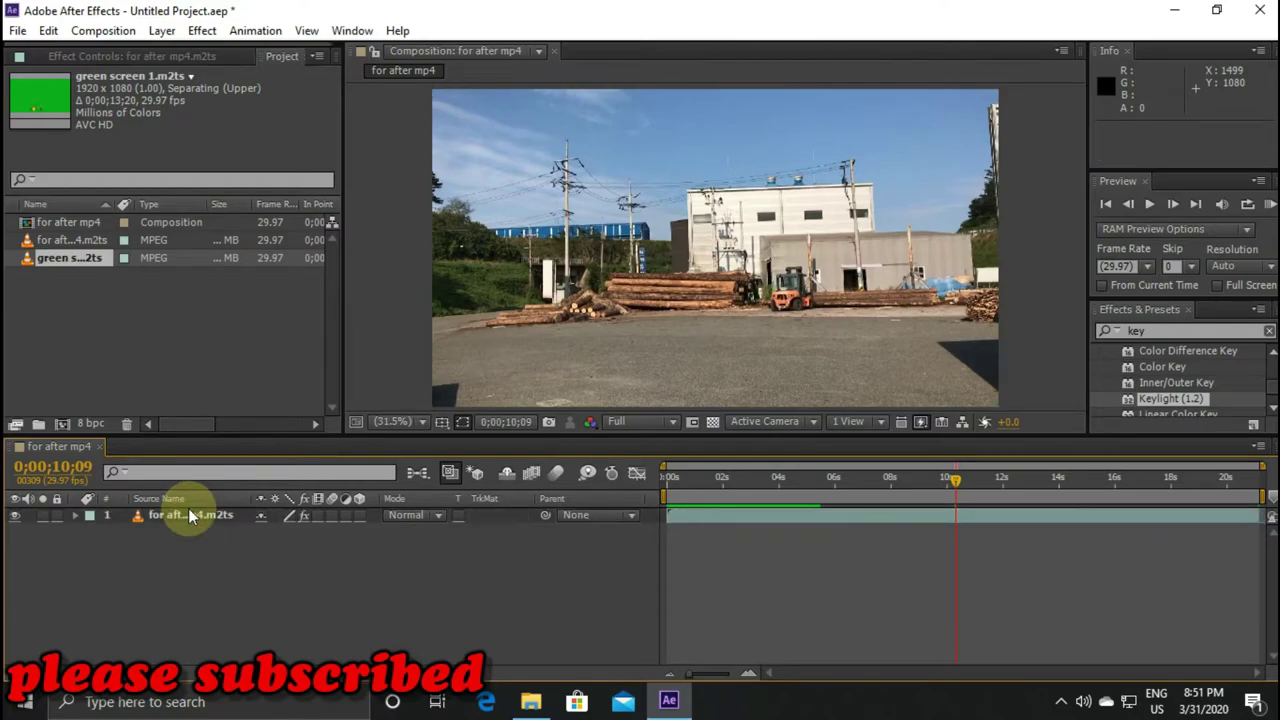
Show the factory footage's 3D Camera Tracker points and target the ground cluster at 0;00;11;18
click(180, 514)
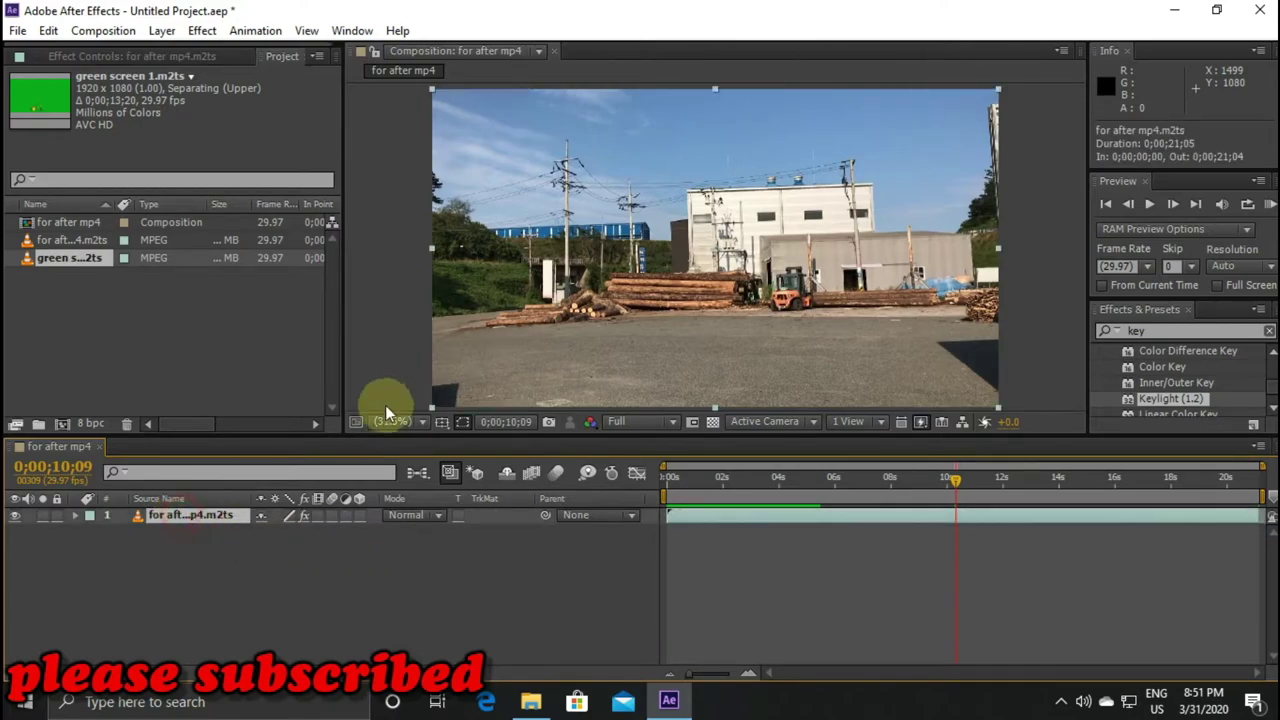
click(150, 56)
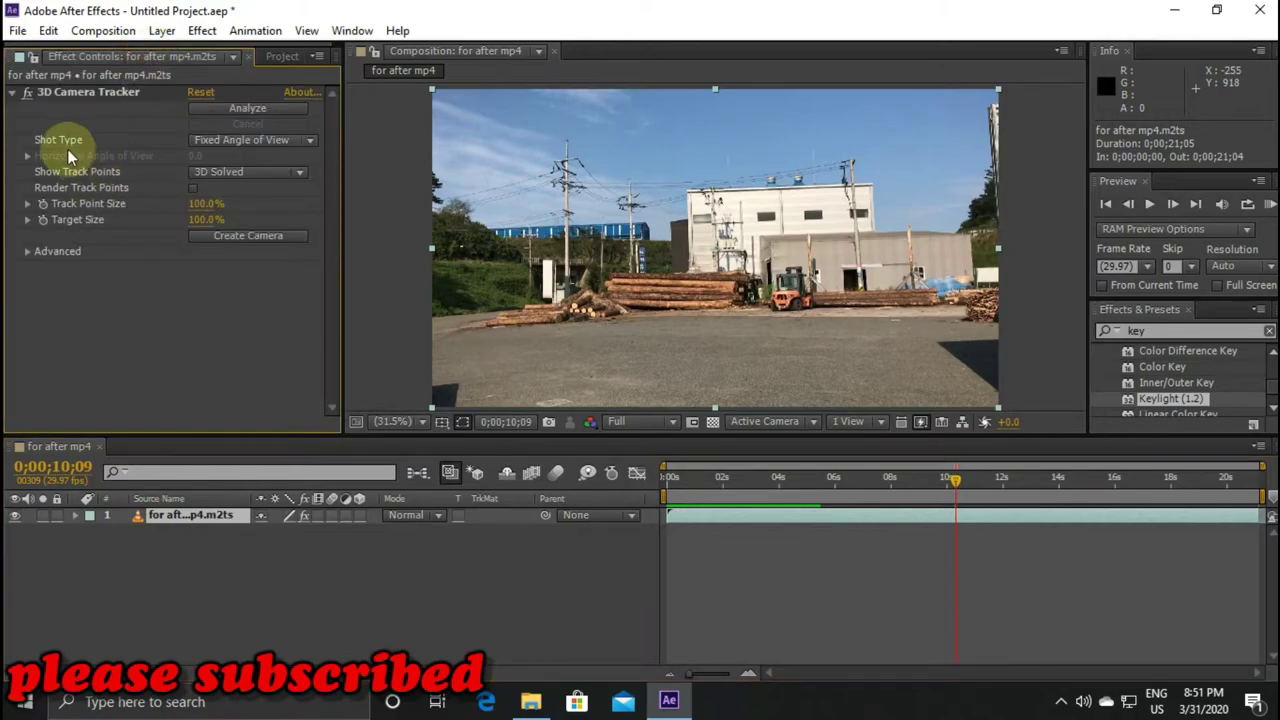
click(77, 92)
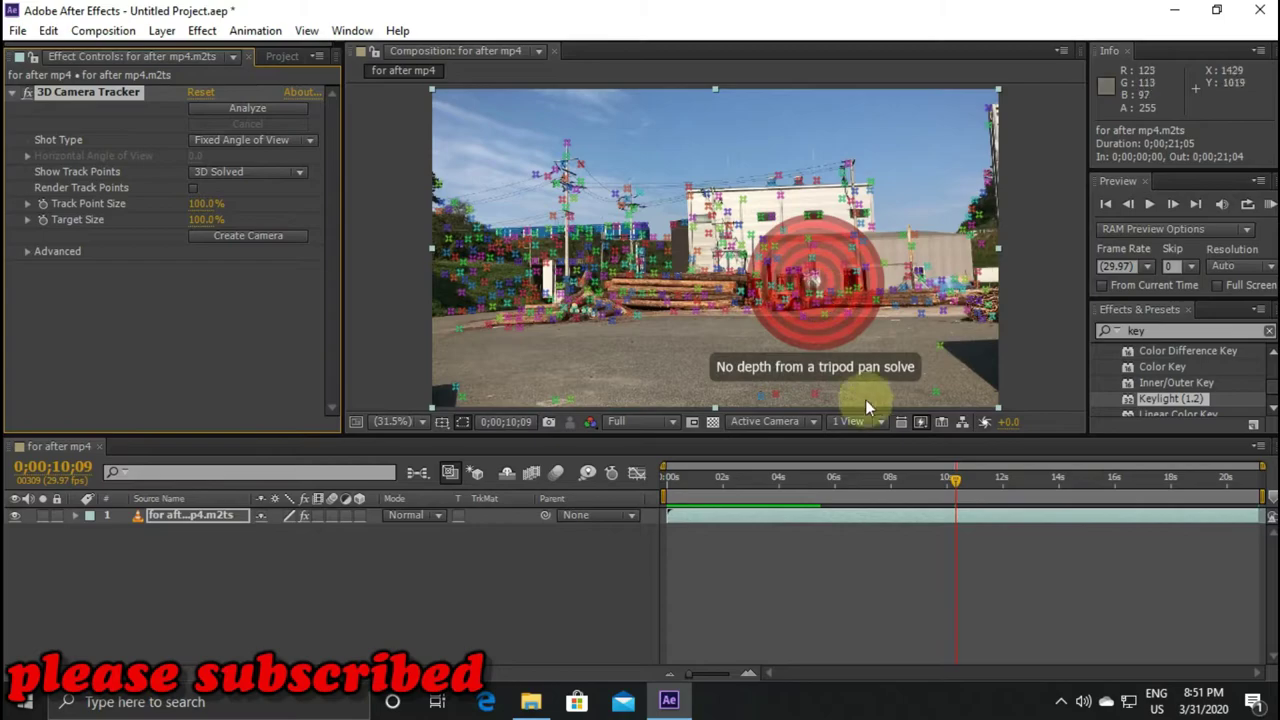
drag(958, 487, 993, 480)
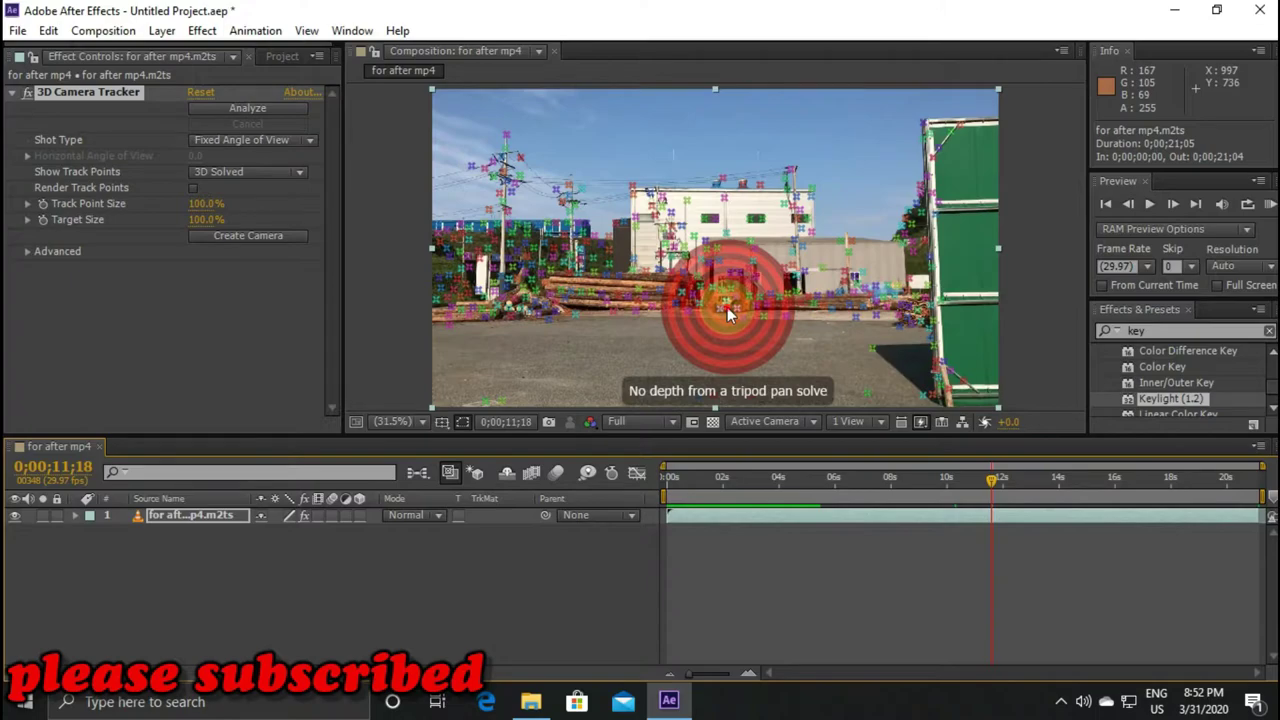
click(727, 307)
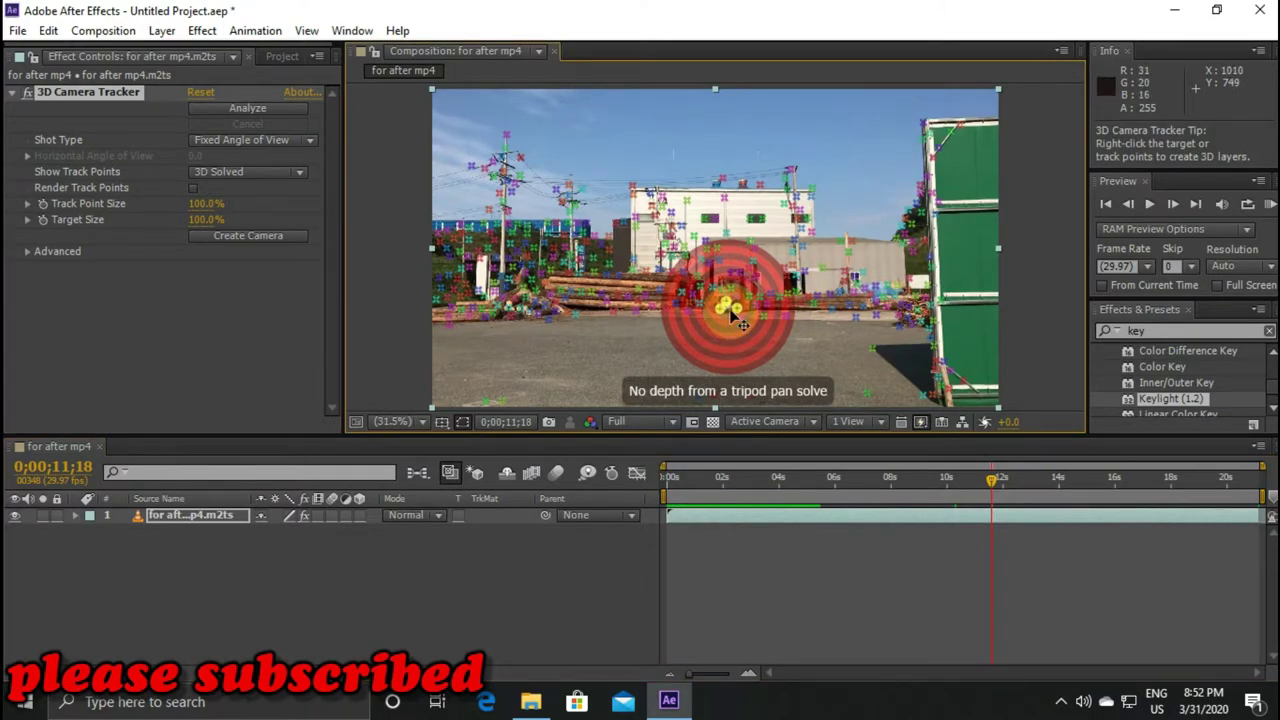
Create Track Null 1 and a 3D Tracker Camera from the targeted points, checking the result
right_click(738, 320)
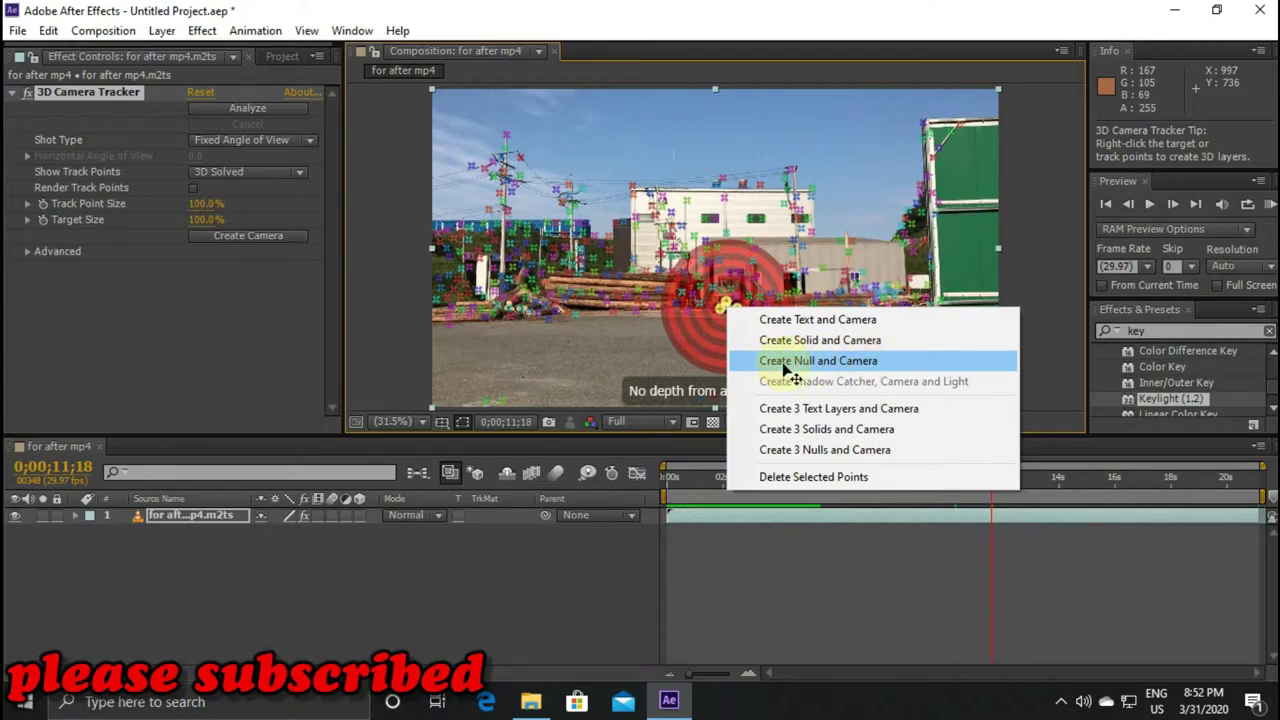
click(858, 368)
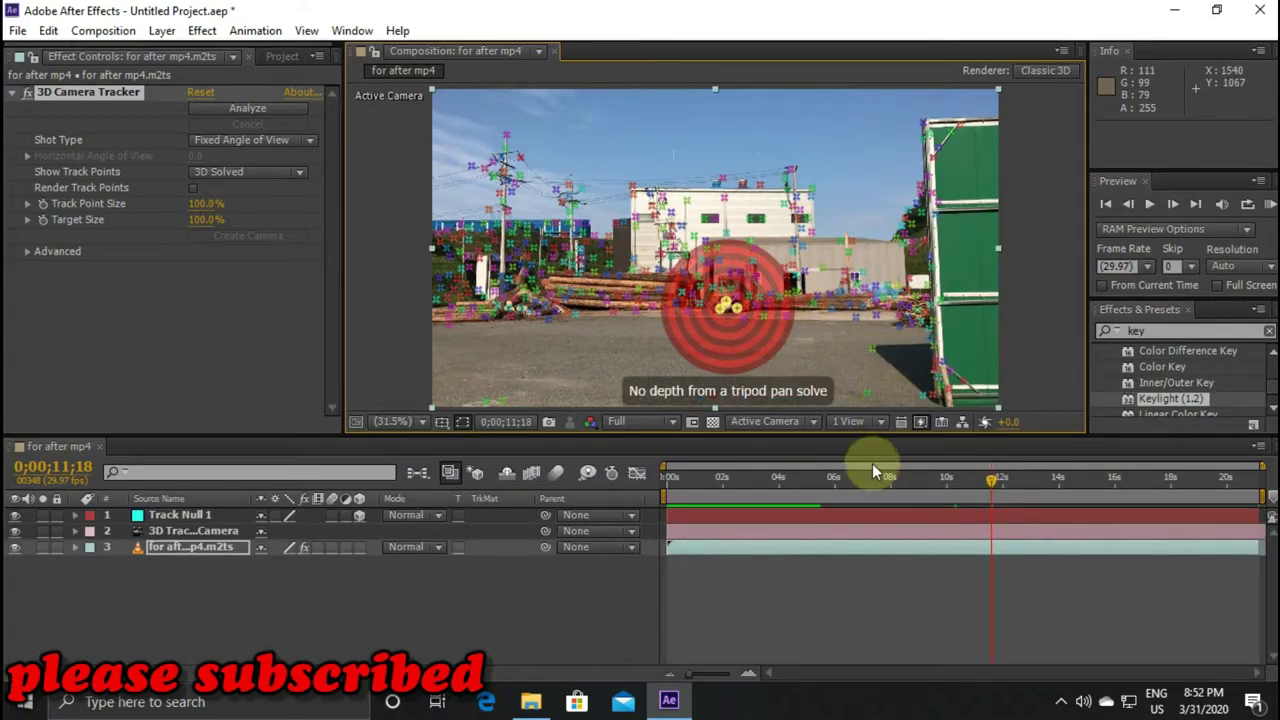
mouse_move(995, 484)
mouse_down()
mouse_move(1255, 492)
mouse_move(997, 478)
mouse_up()
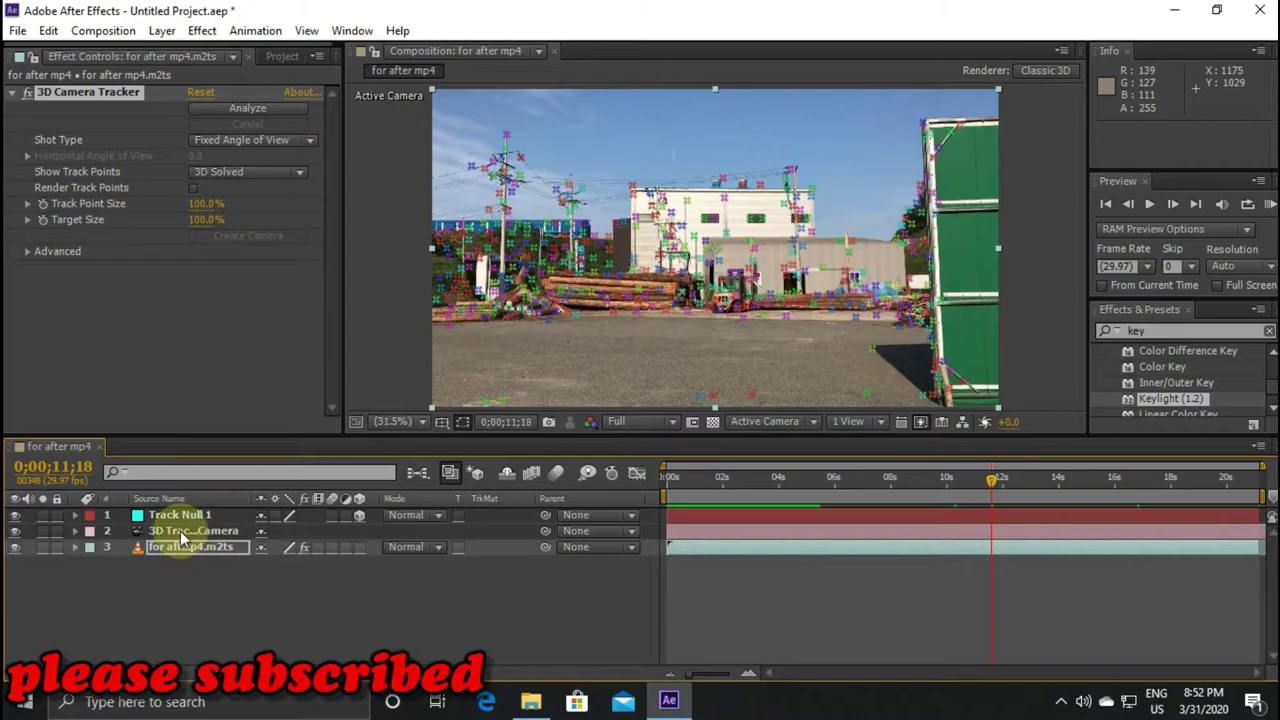
click(201, 589)
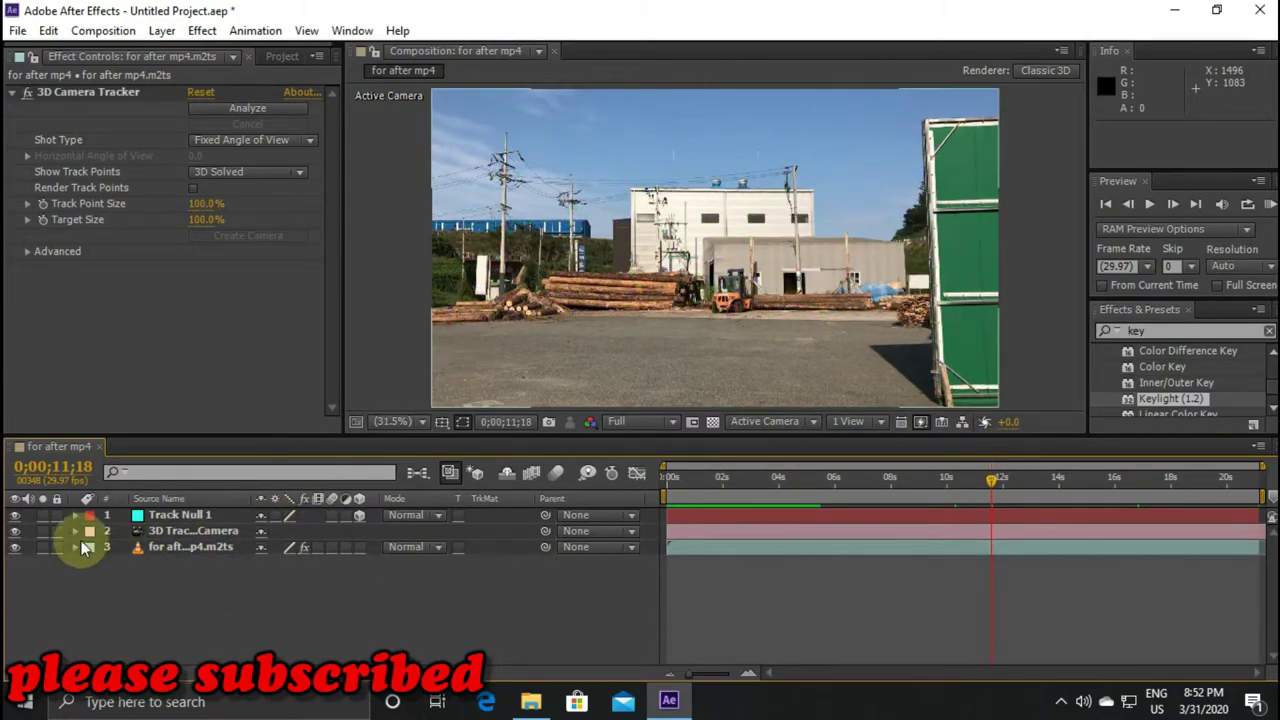
Add green screen 1.m2ts on top and key out its green with Keylight's Screen Colour eyedropper
click(281, 57)
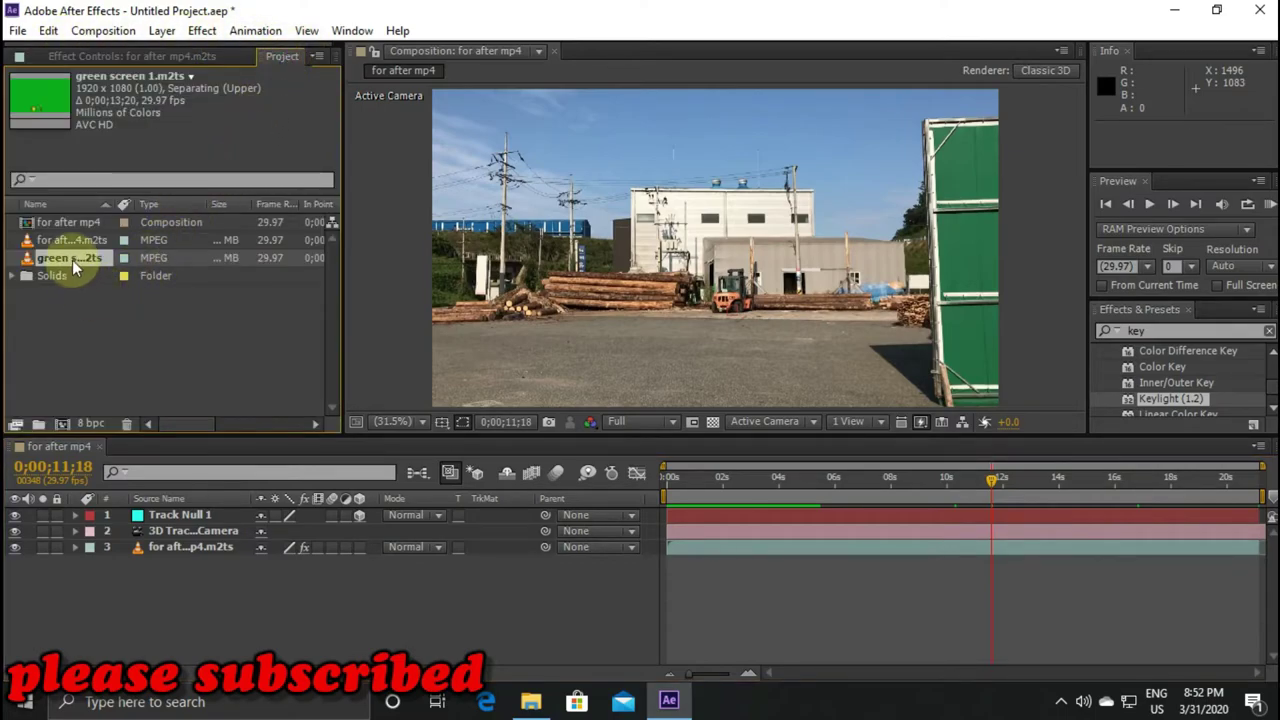
drag(72, 260, 164, 508)
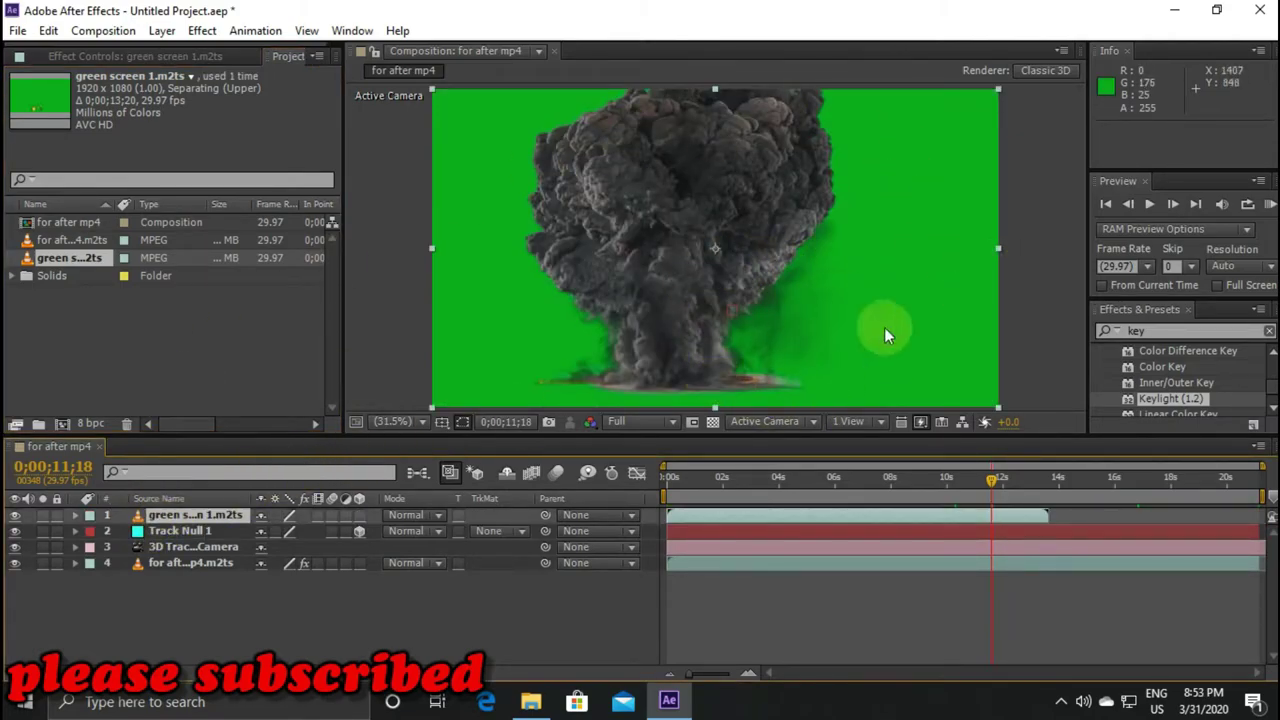
click(1185, 331)
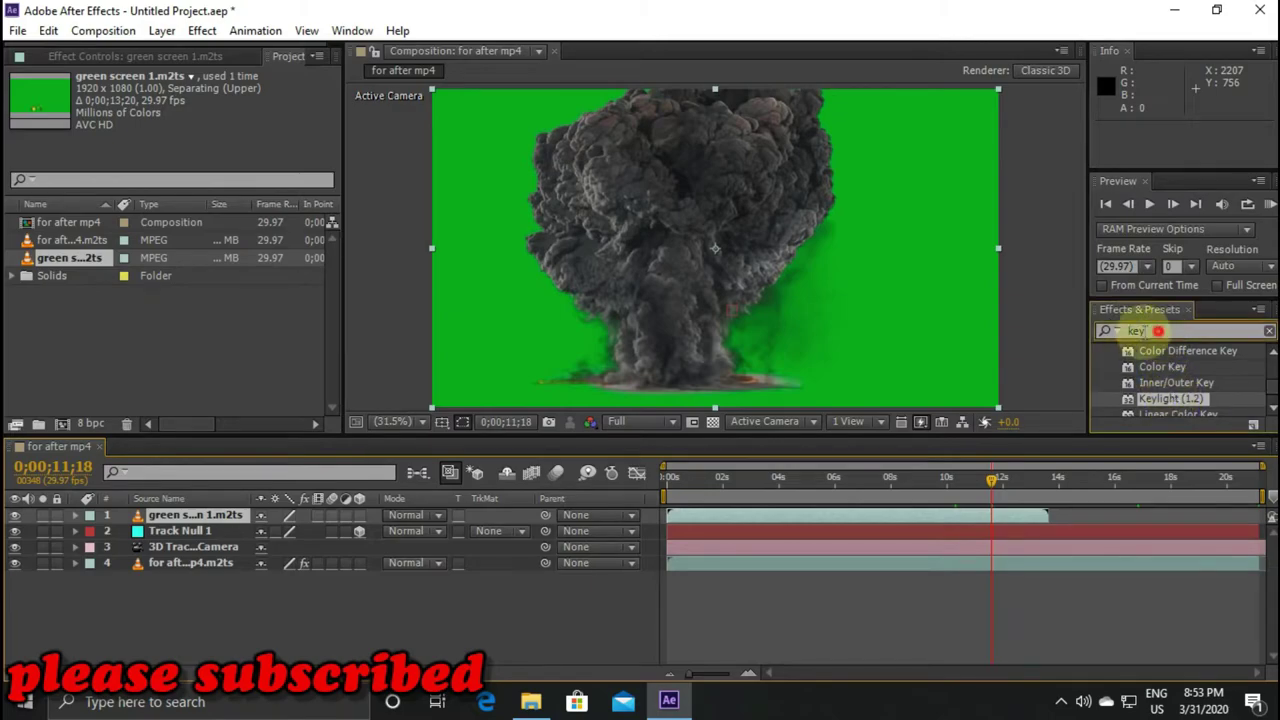
key(BackSpace)
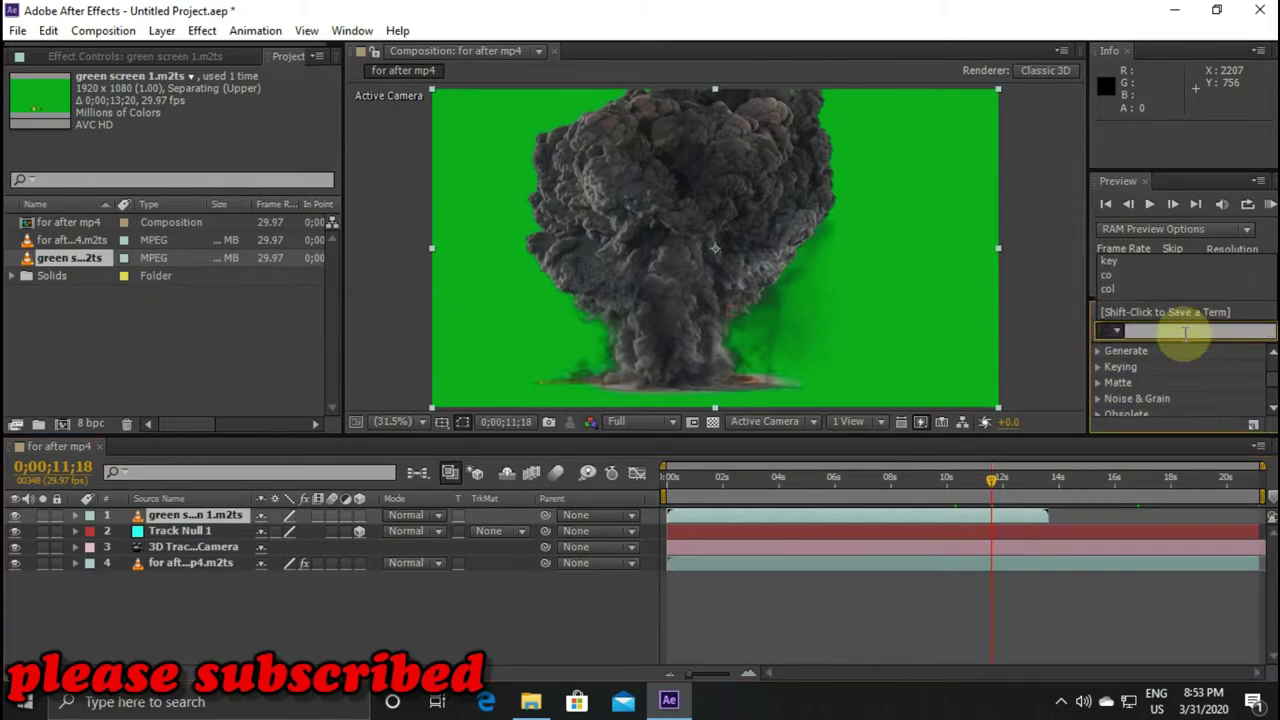
text(key)
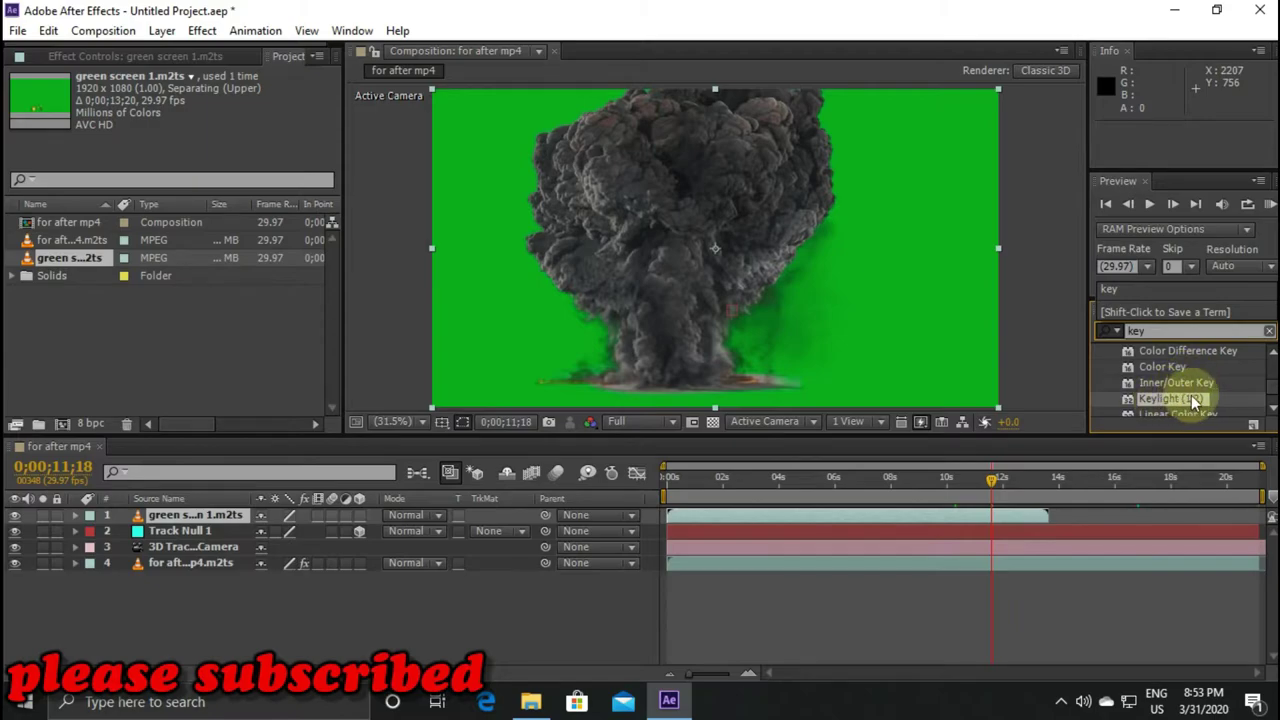
mouse_move(1186, 400)
mouse_down()
mouse_move(1007, 395)
mouse_move(159, 521)
mouse_move(200, 516)
mouse_up()
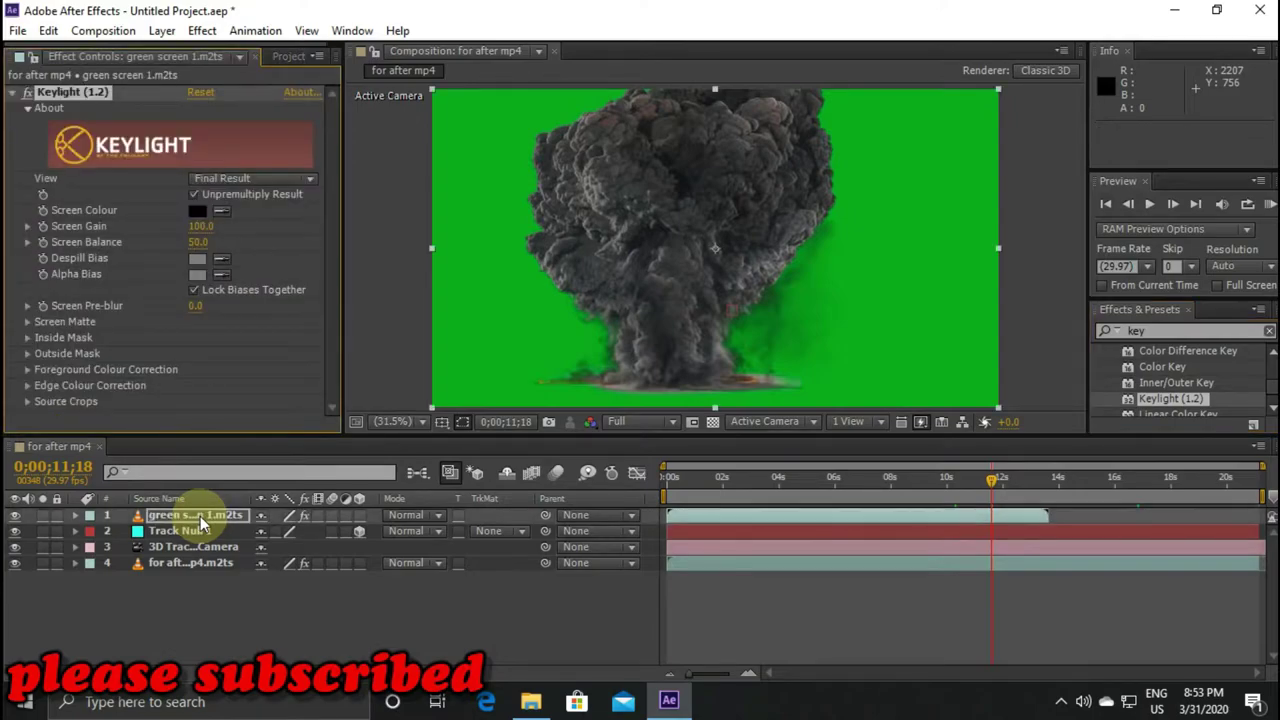
click(221, 211)
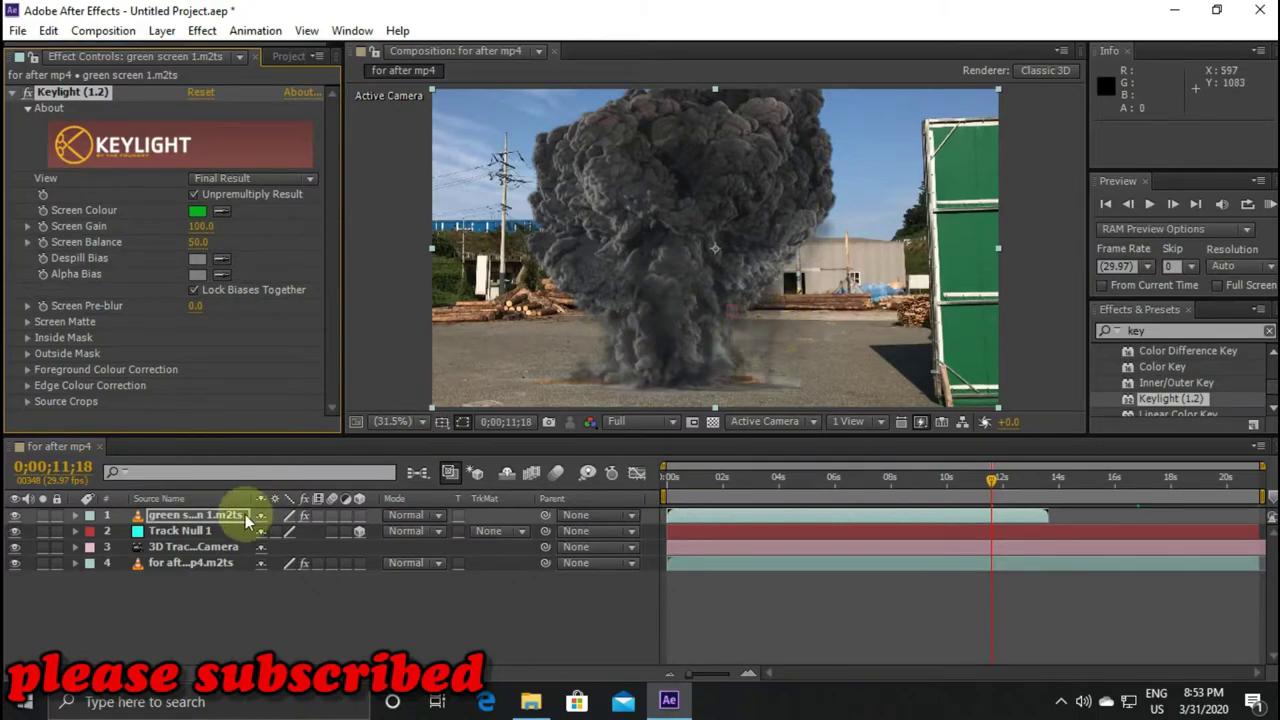
click(77, 516)
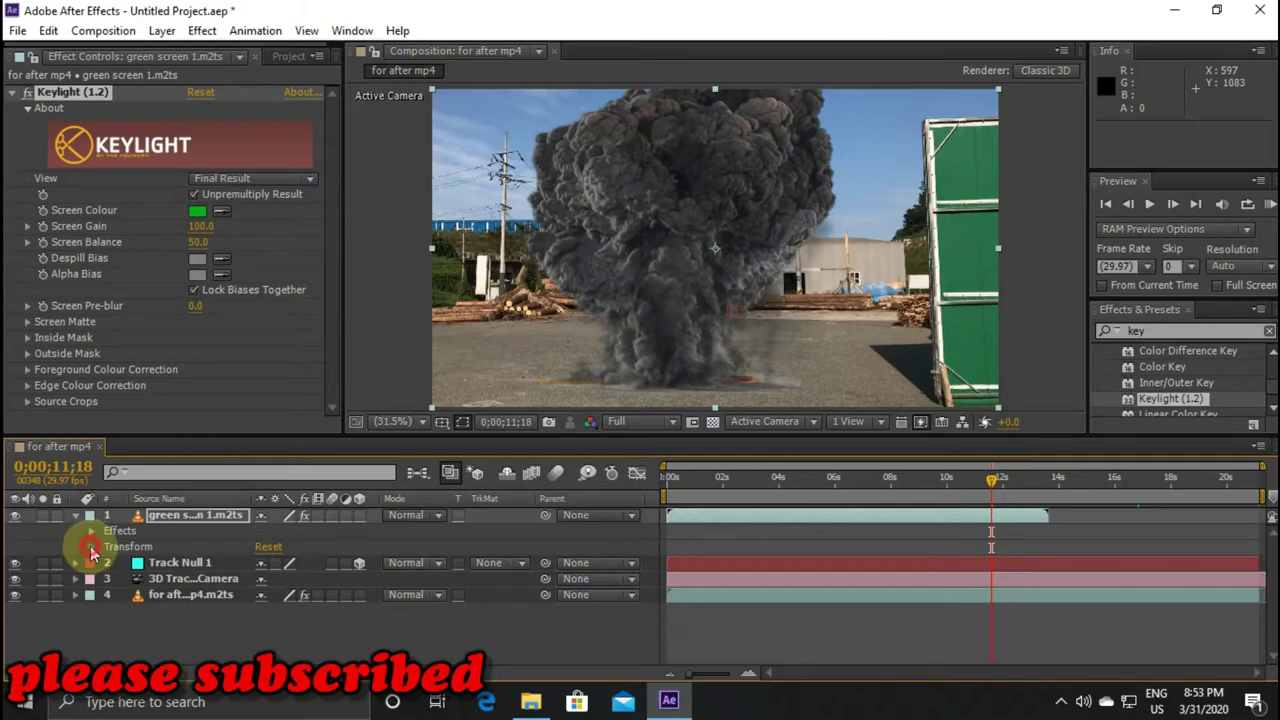
Scale the explosion layer to 84% and position it at 1163.3, 371.6 over the factory building
click(90, 547)
click(142, 594)
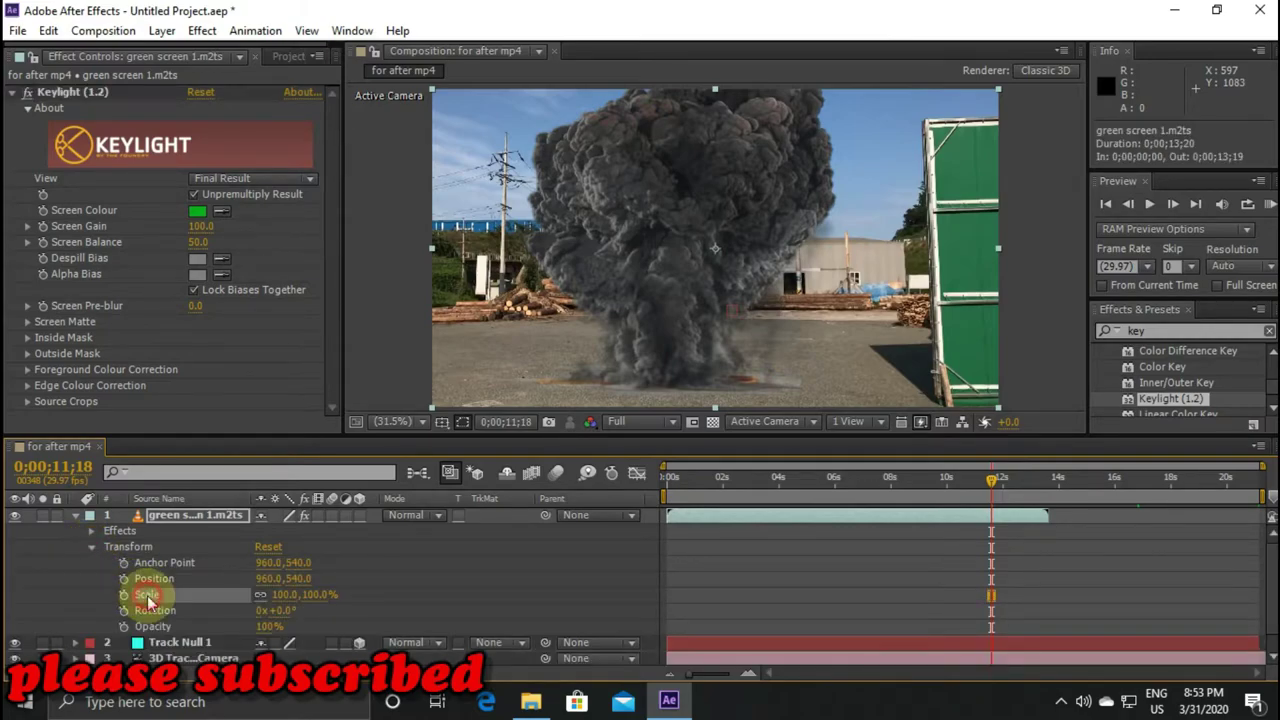
drag(287, 598, 258, 598)
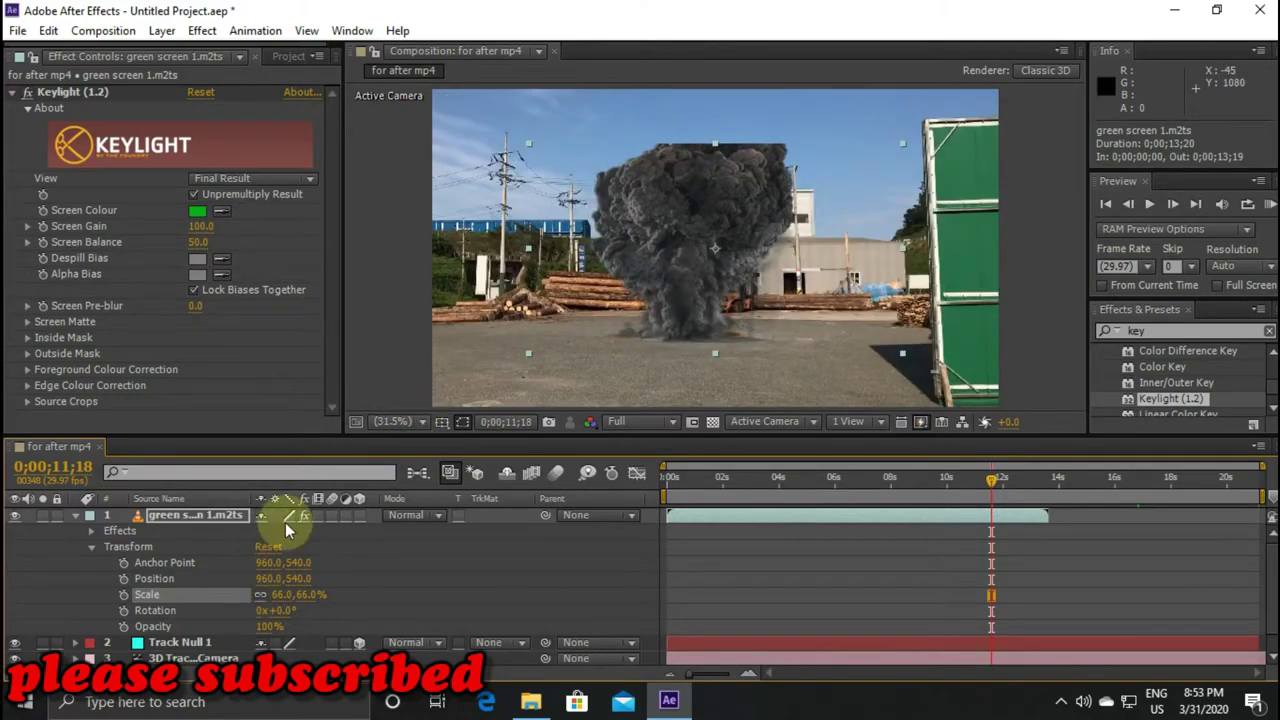
drag(681, 233, 711, 193)
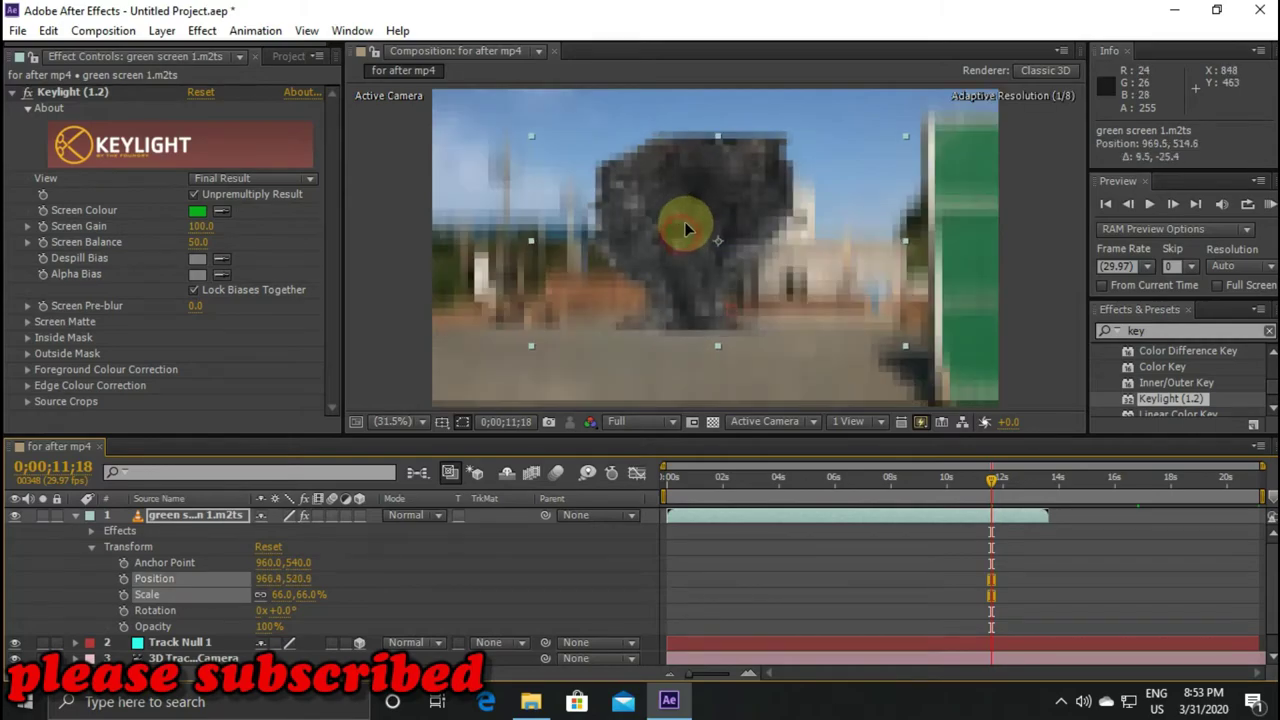
drag(711, 200, 712, 208)
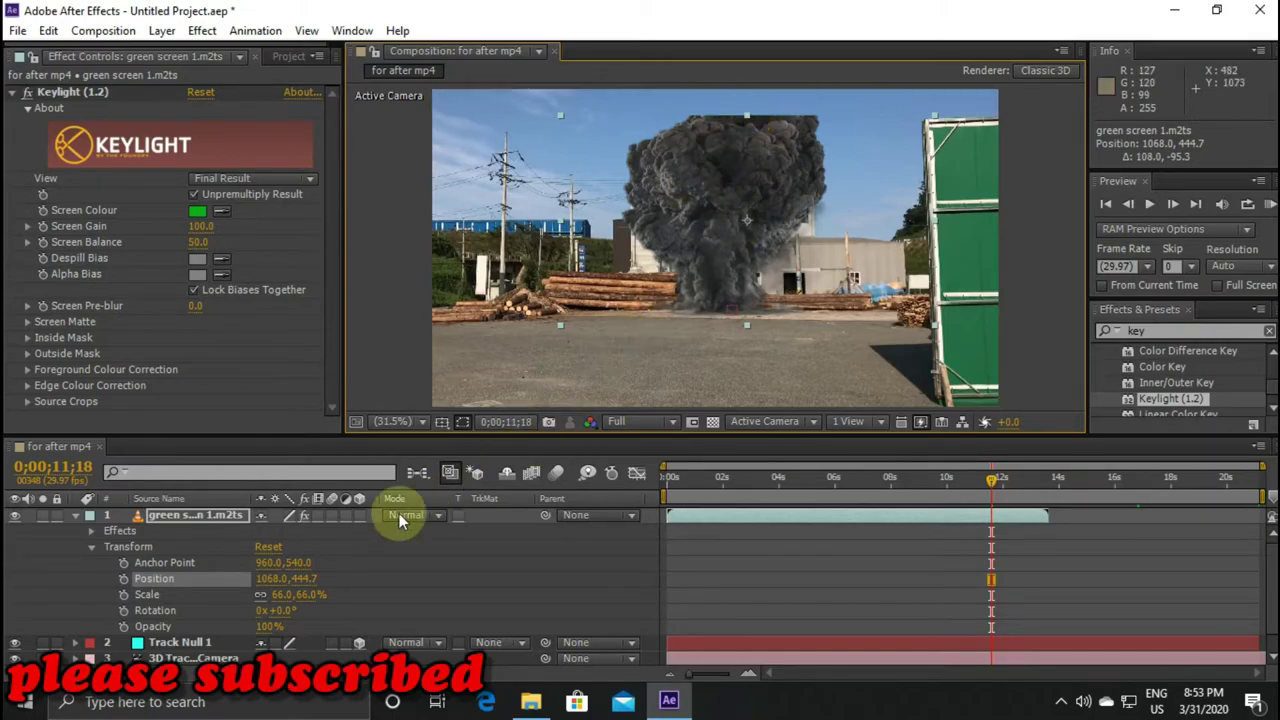
drag(285, 600, 293, 596)
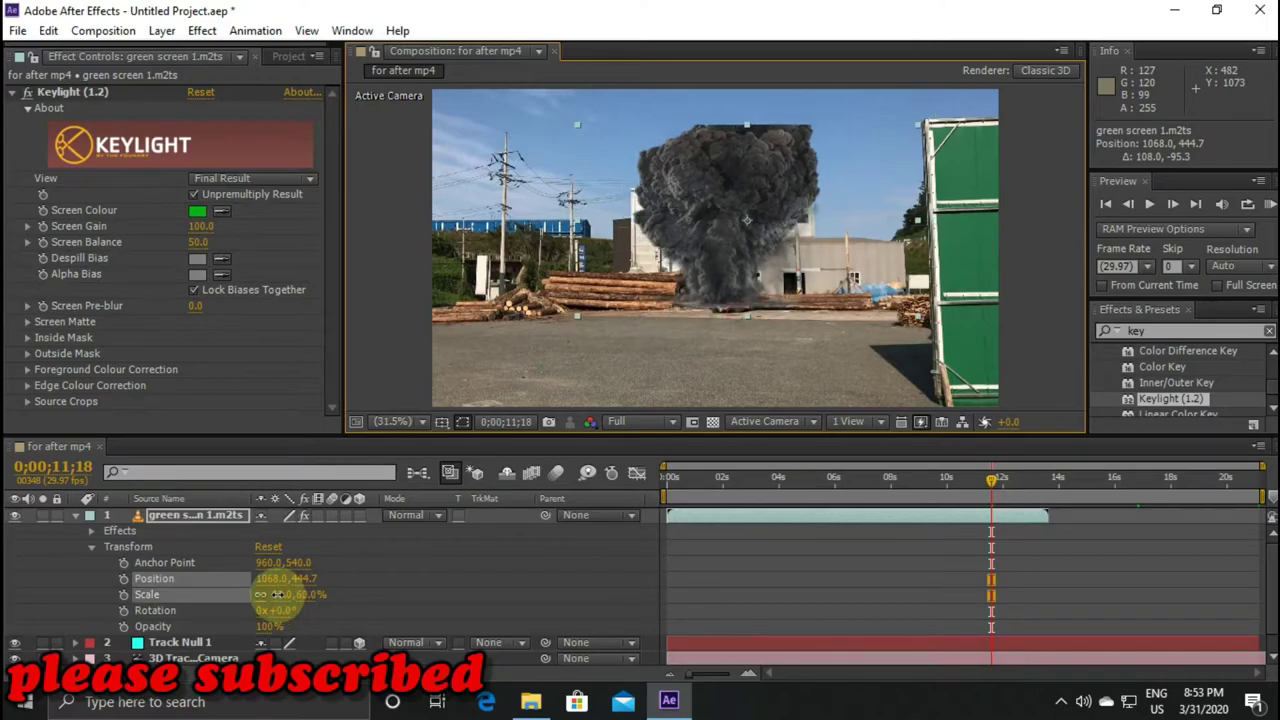
drag(729, 272, 731, 243)
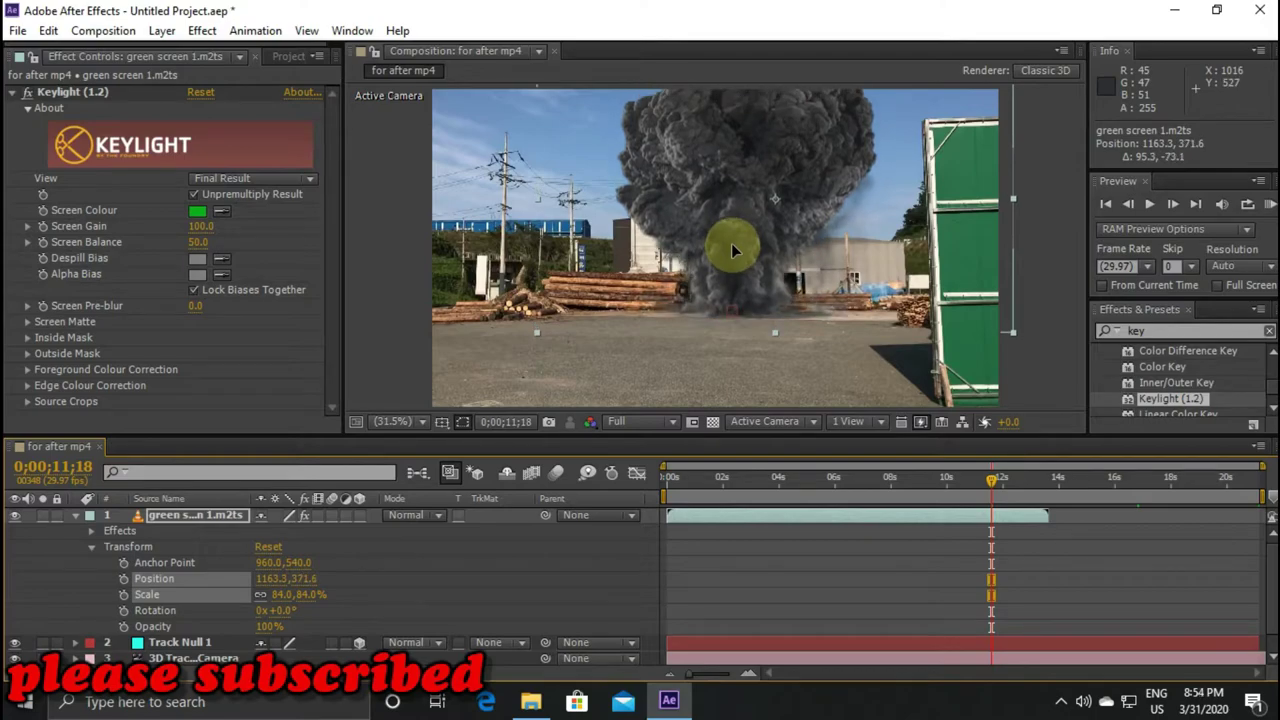
click(788, 340)
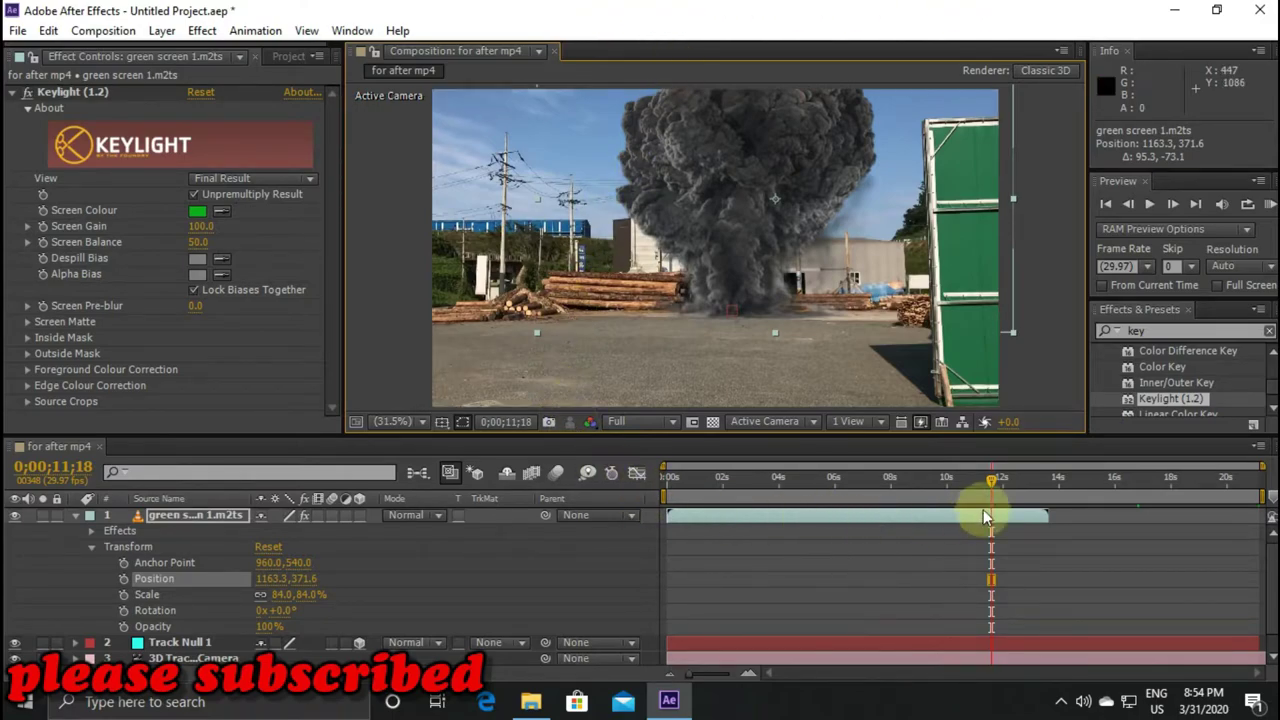
Turn the explosion layer into a 3D layer and reposition it in the viewer
click(77, 517)
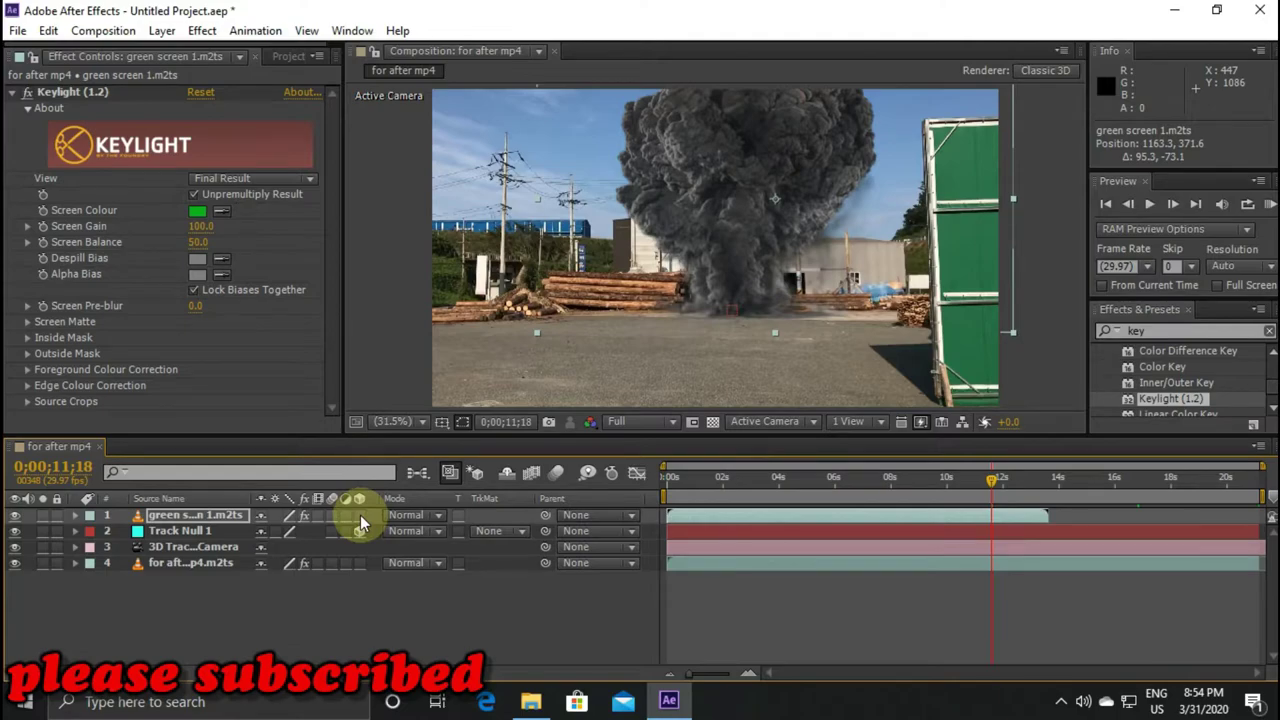
click(360, 515)
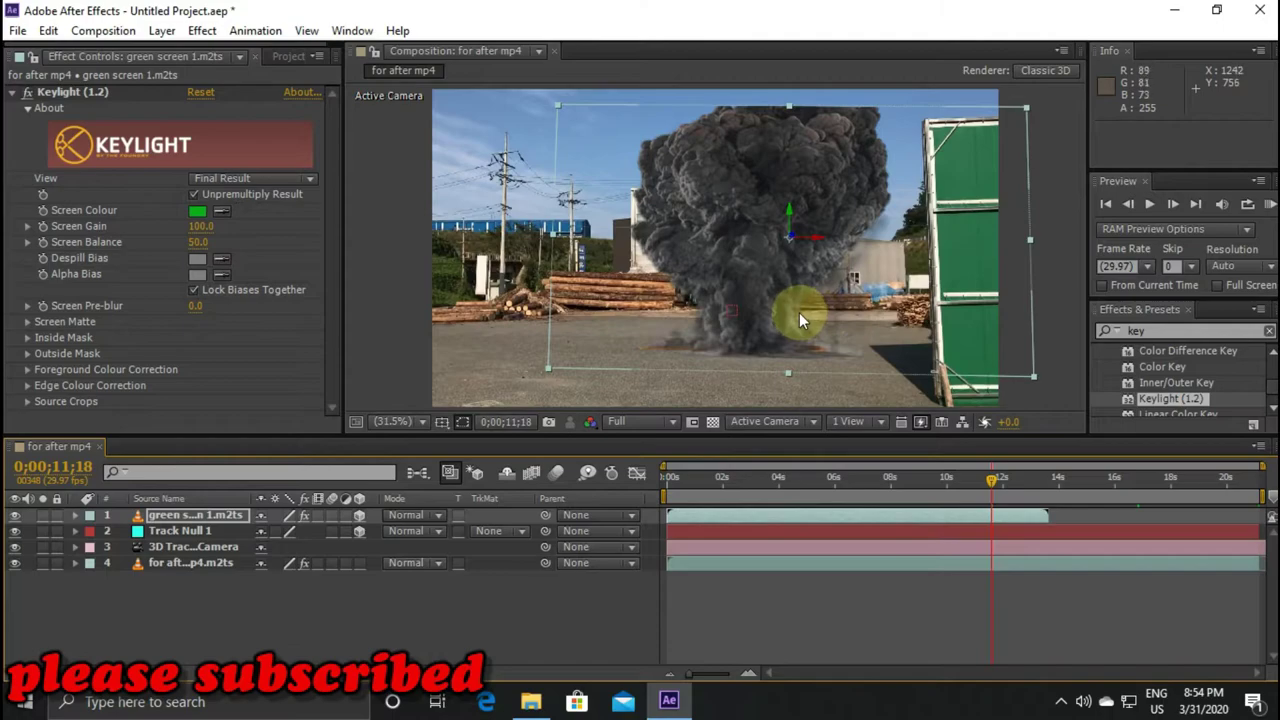
mouse_move(799, 312)
mouse_down()
mouse_move(772, 253)
mouse_move(777, 273)
mouse_up()
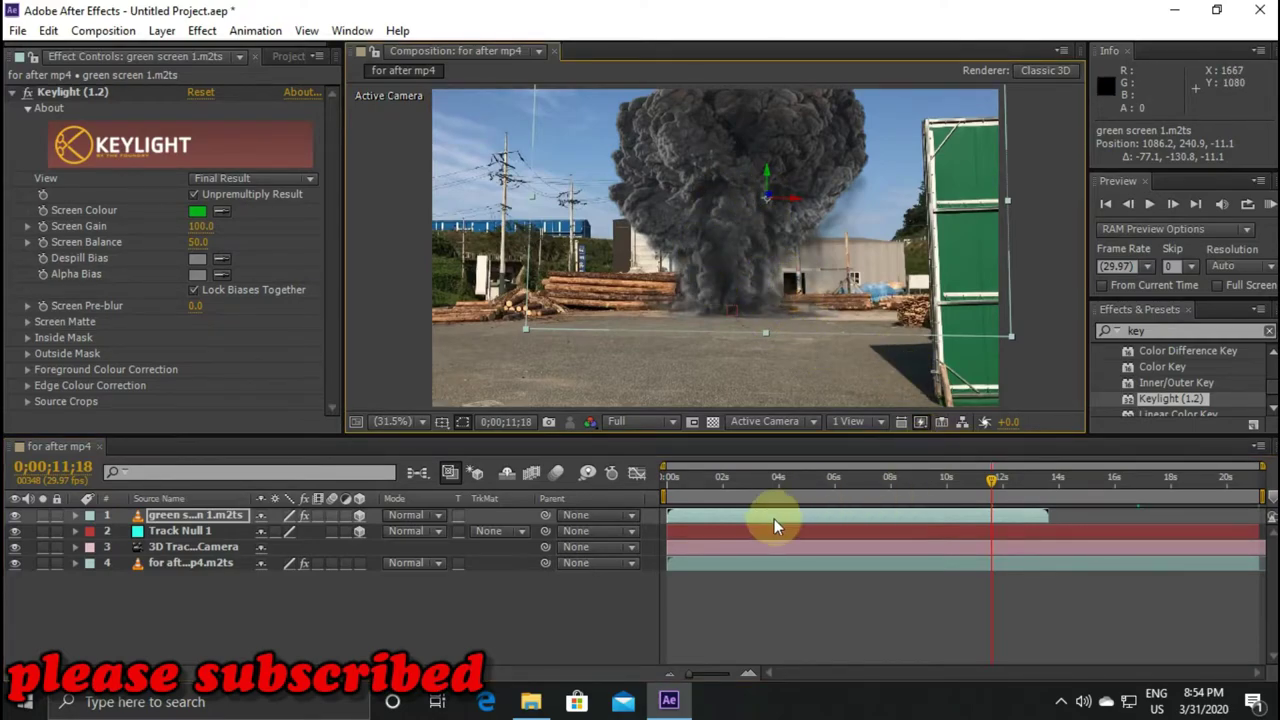
Slide the explosion layer so it runs from 0;00;07;18 to 0;00;21;07
drag(769, 516, 1082, 518)
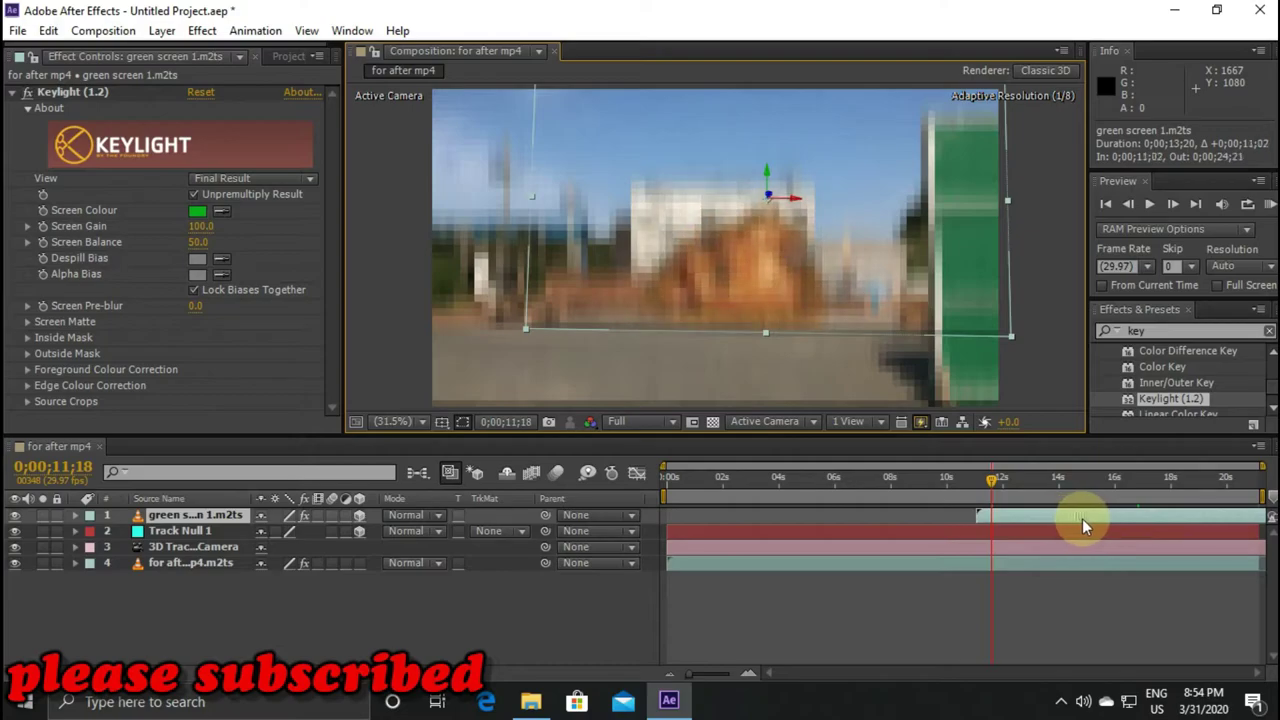
mouse_move(1082, 518)
mouse_down()
mouse_move(981, 517)
mouse_move(1044, 480)
mouse_up()
drag(1227, 486, 1259, 484)
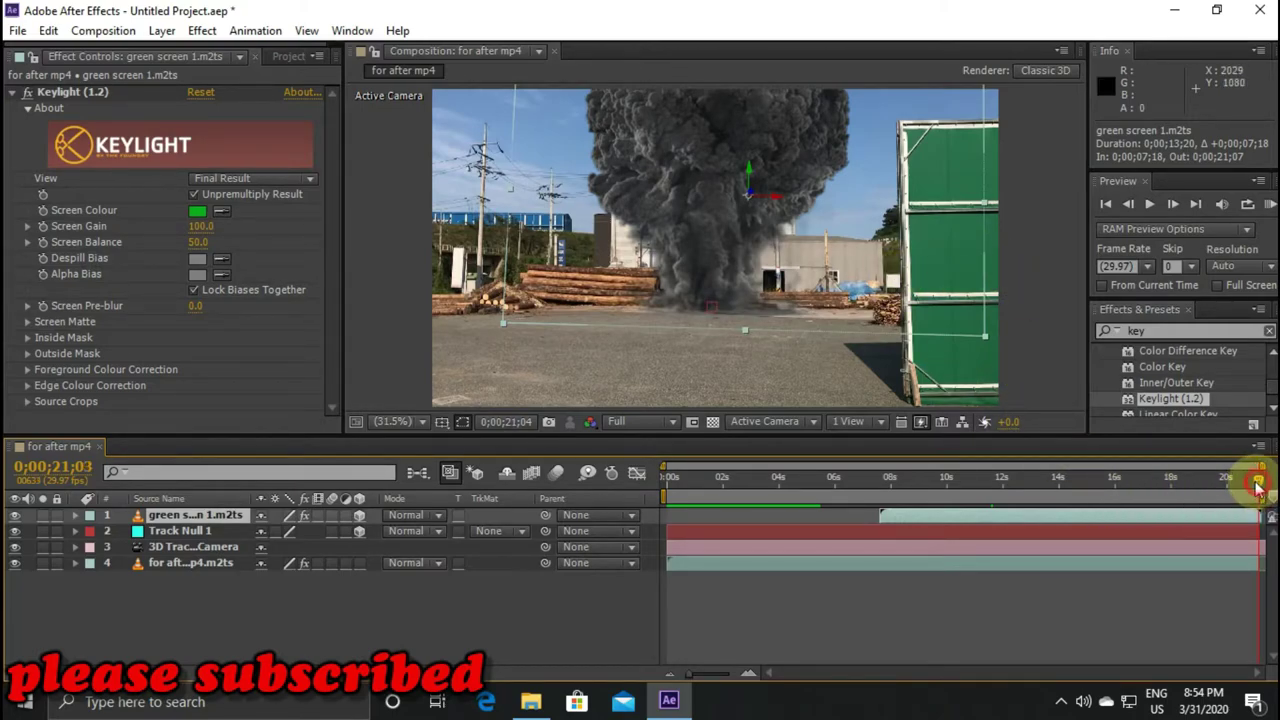
drag(1259, 486, 874, 490)
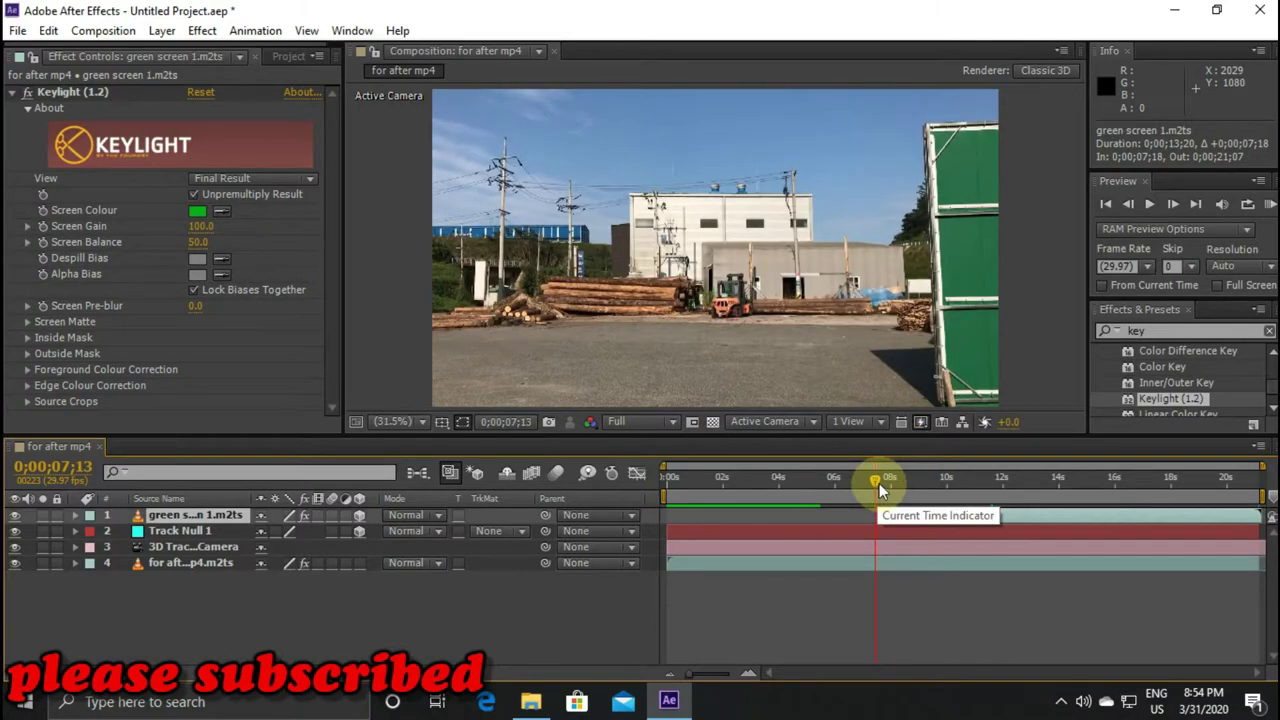
click(1149, 208)
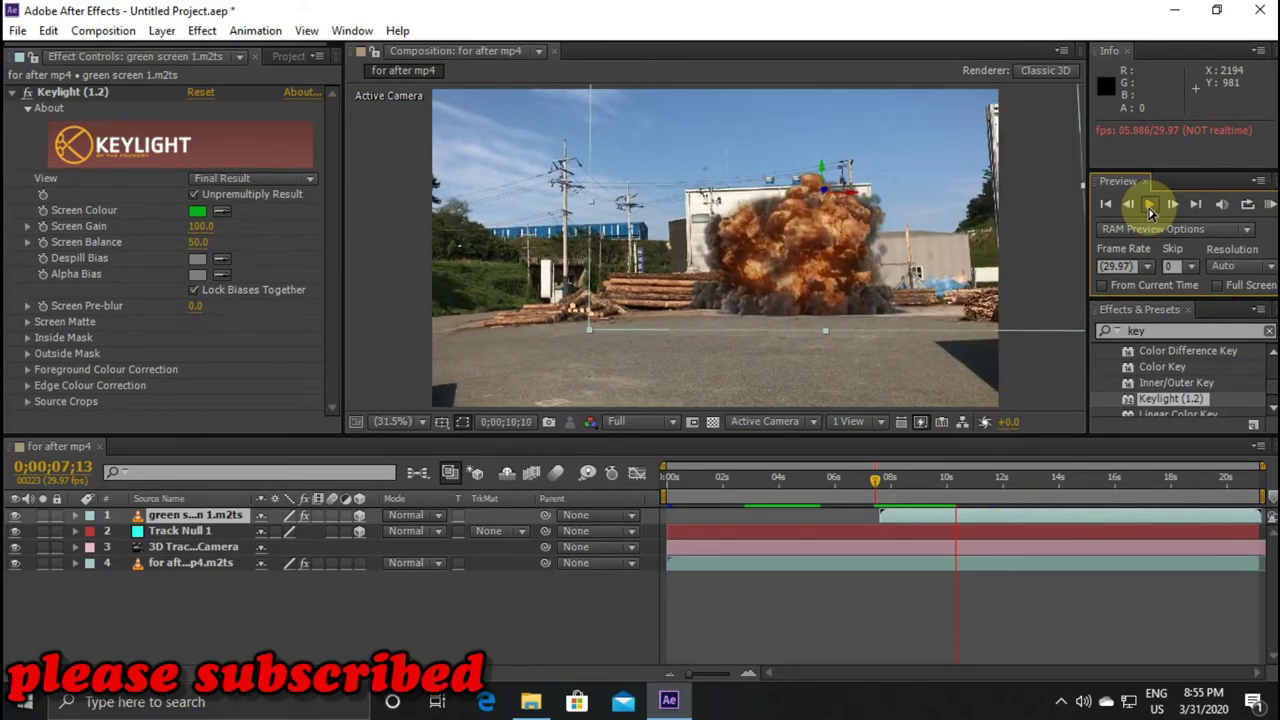
click(1150, 205)
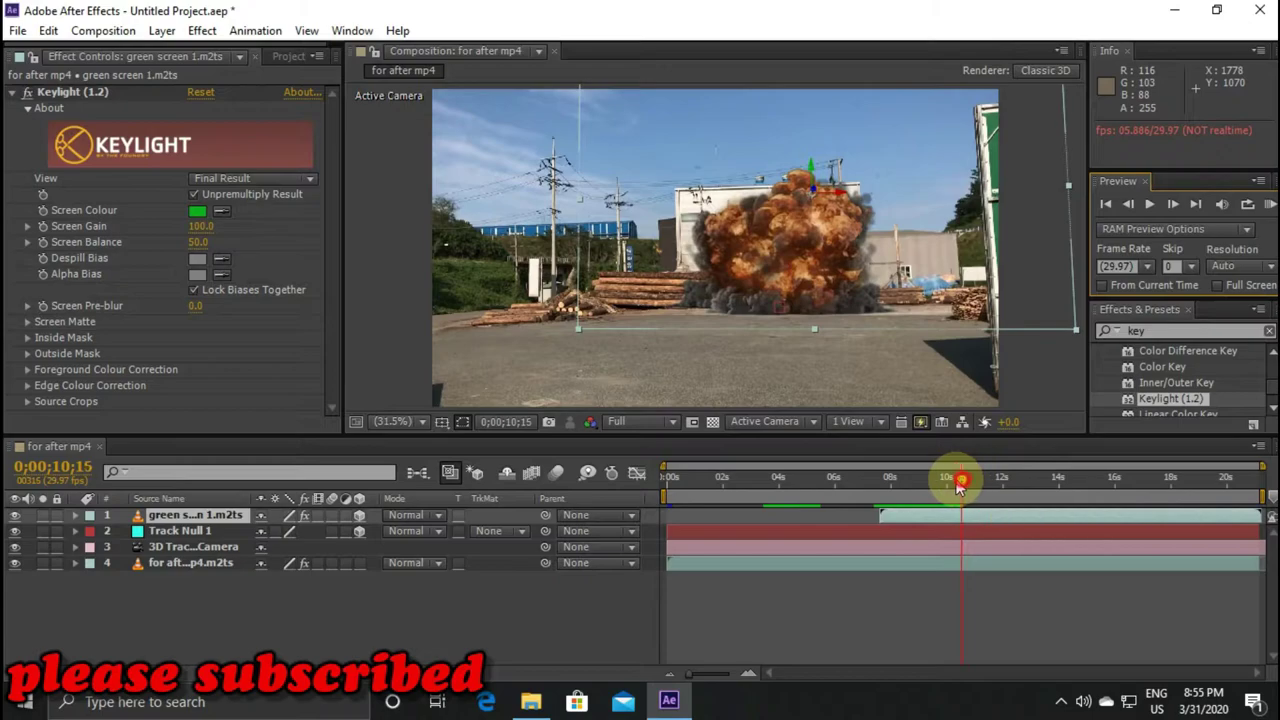
drag(961, 480, 879, 488)
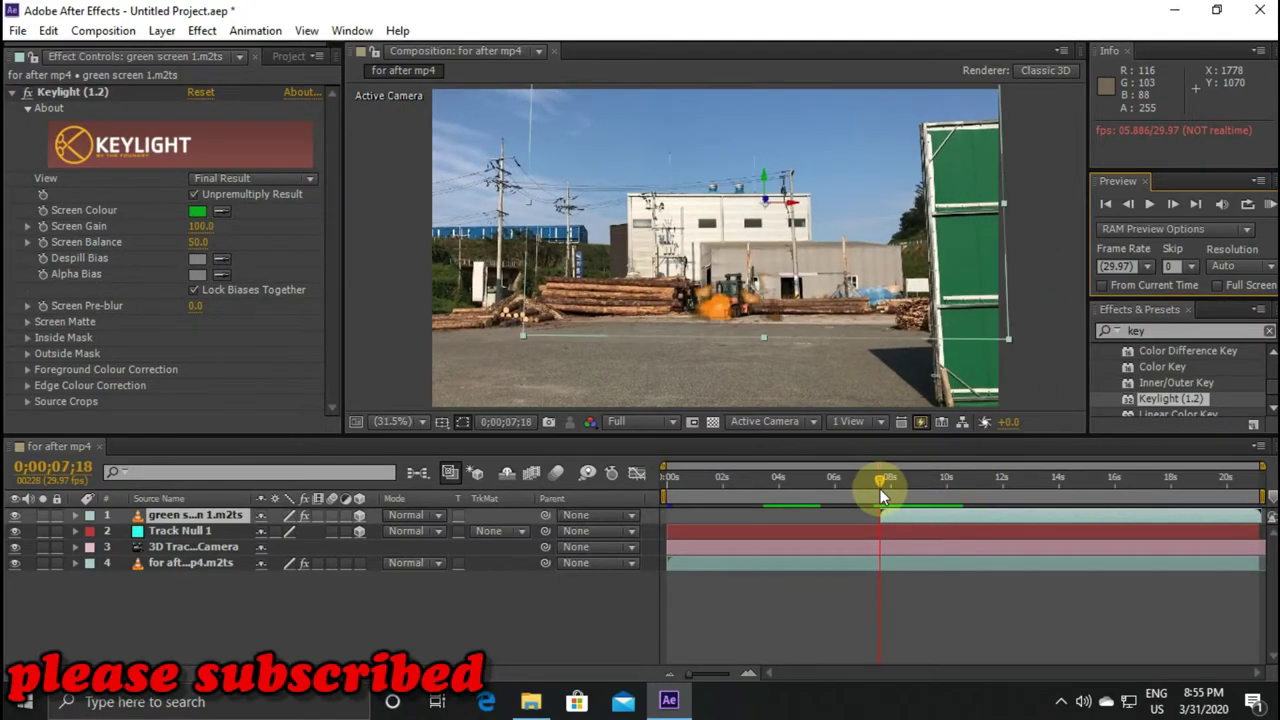
Pick-whip the green screen explosion layer's Parent to Track Null 1
click(188, 532)
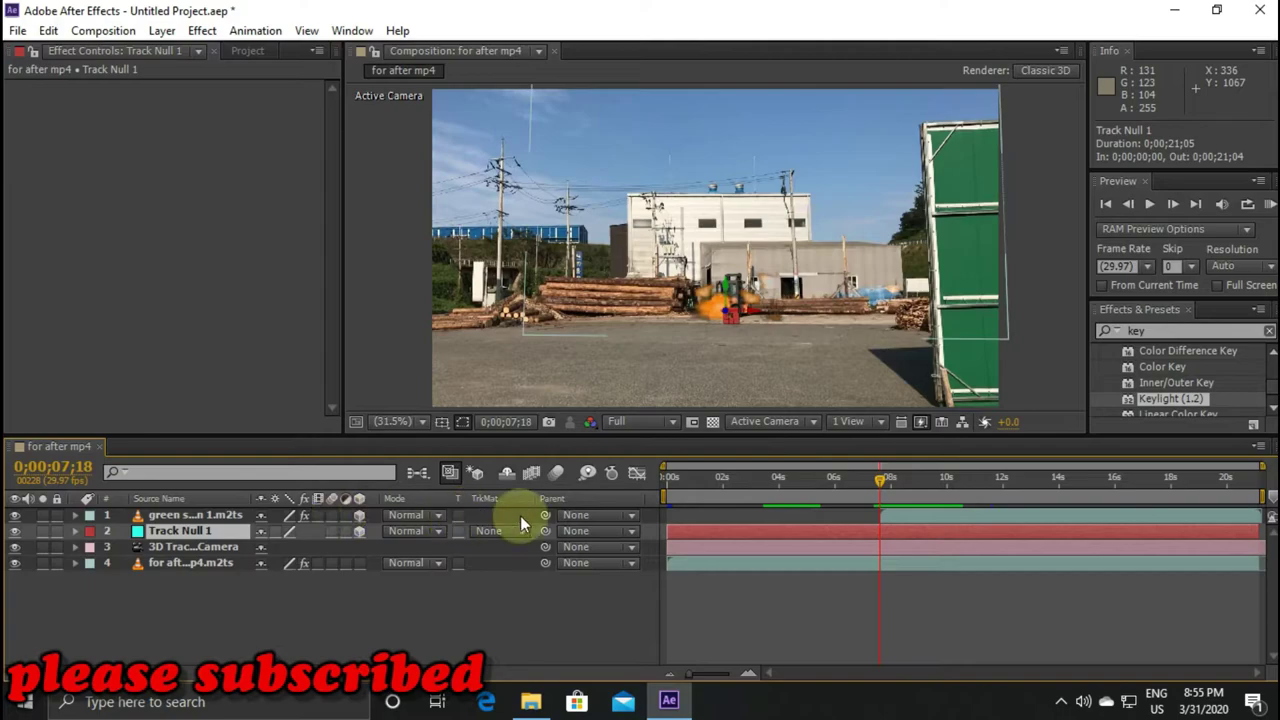
click(520, 514)
click(176, 514)
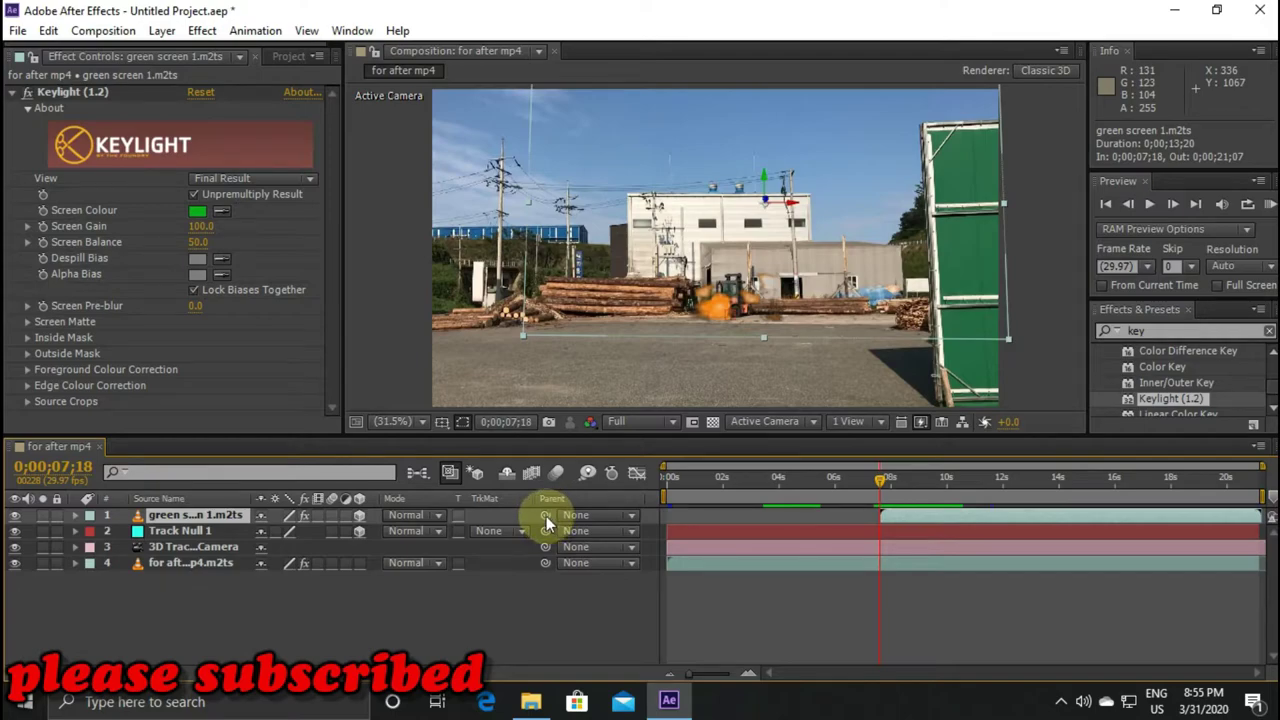
drag(546, 516, 501, 525)
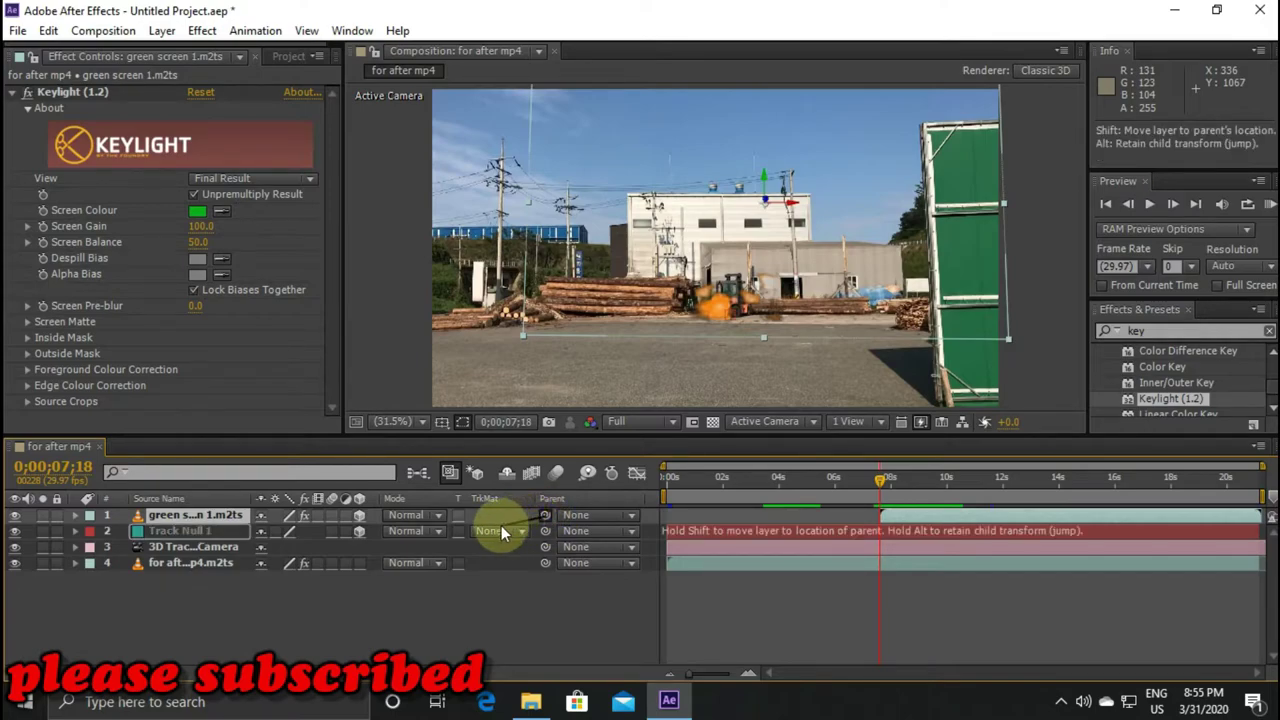
drag(301, 532, 158, 531)
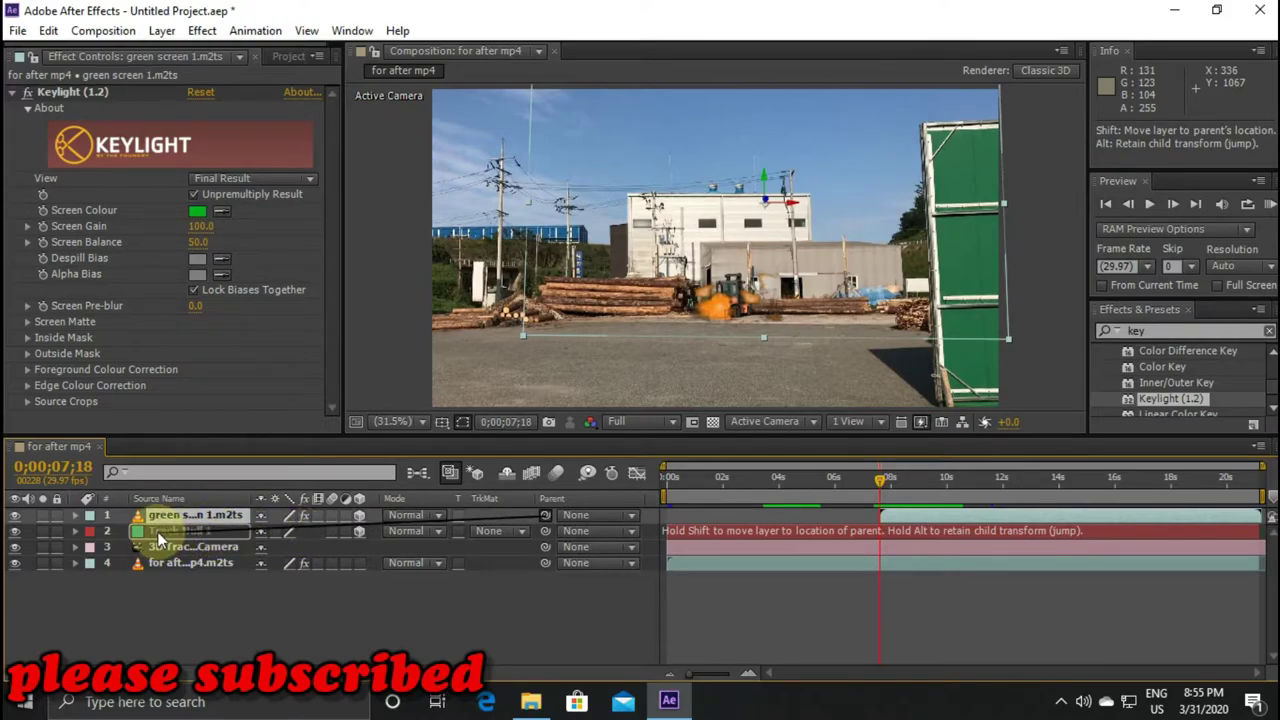
drag(157, 533, 157, 533)
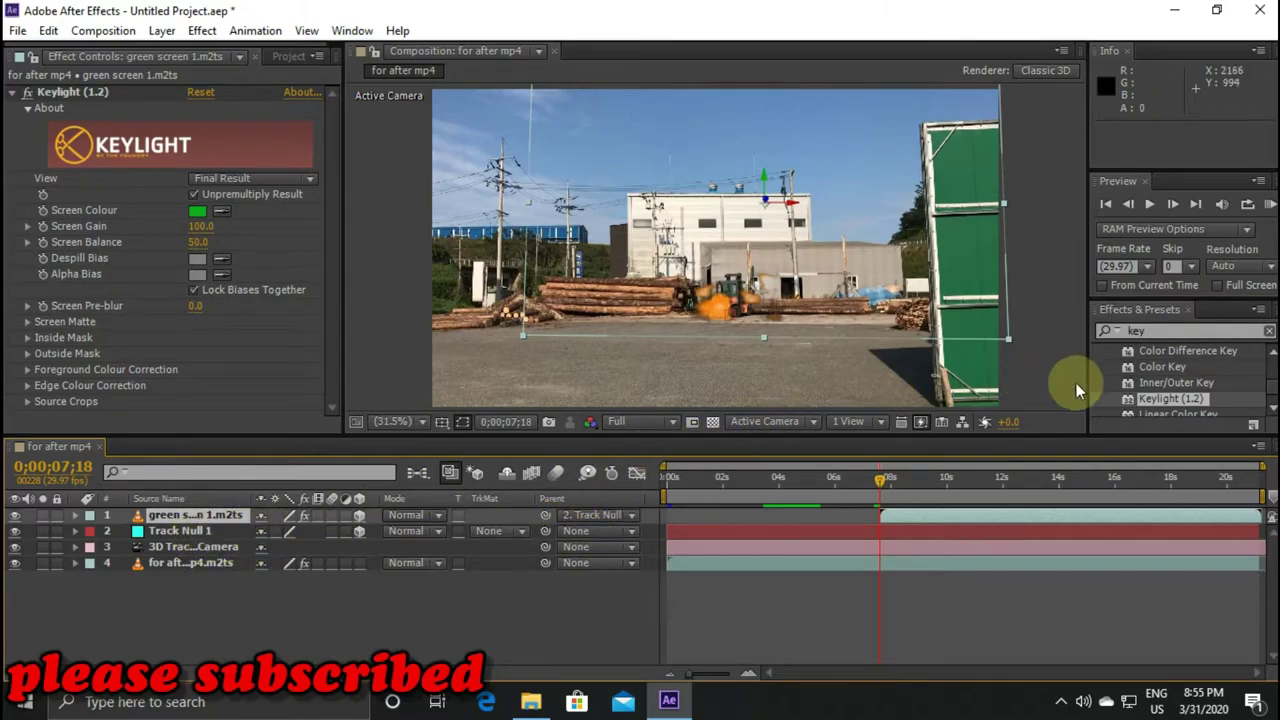
RAM-preview the composition with the keyed explosion, stopping at 0;00;14;02
click(1149, 205)
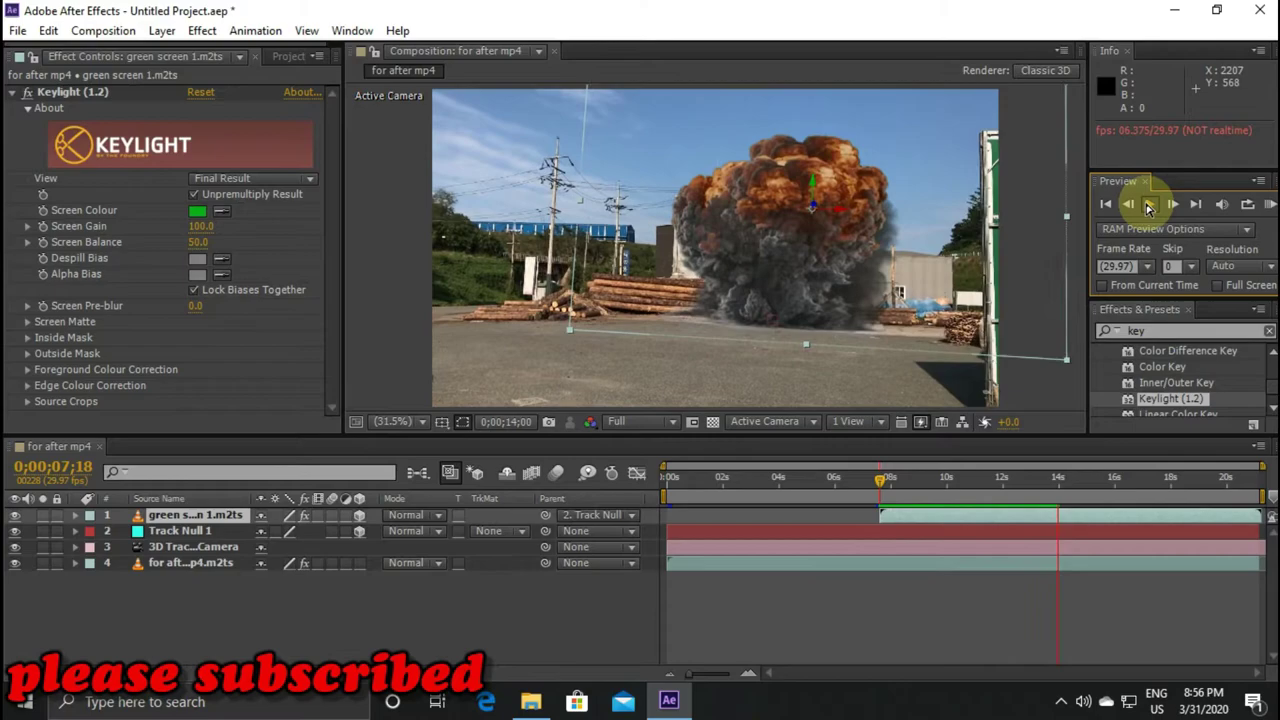
click(1149, 205)
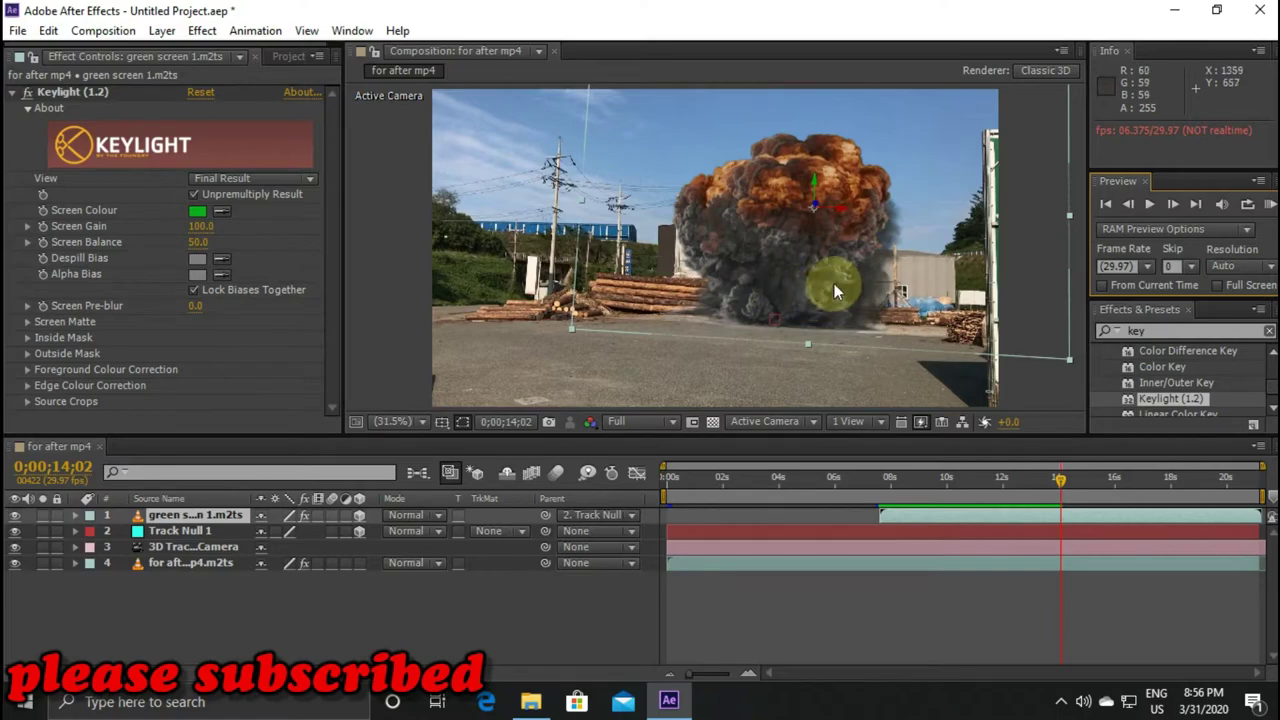
Set the explosion layer's Y Rotation to -1.0° with a slight Z Rotation tweak
click(75, 516)
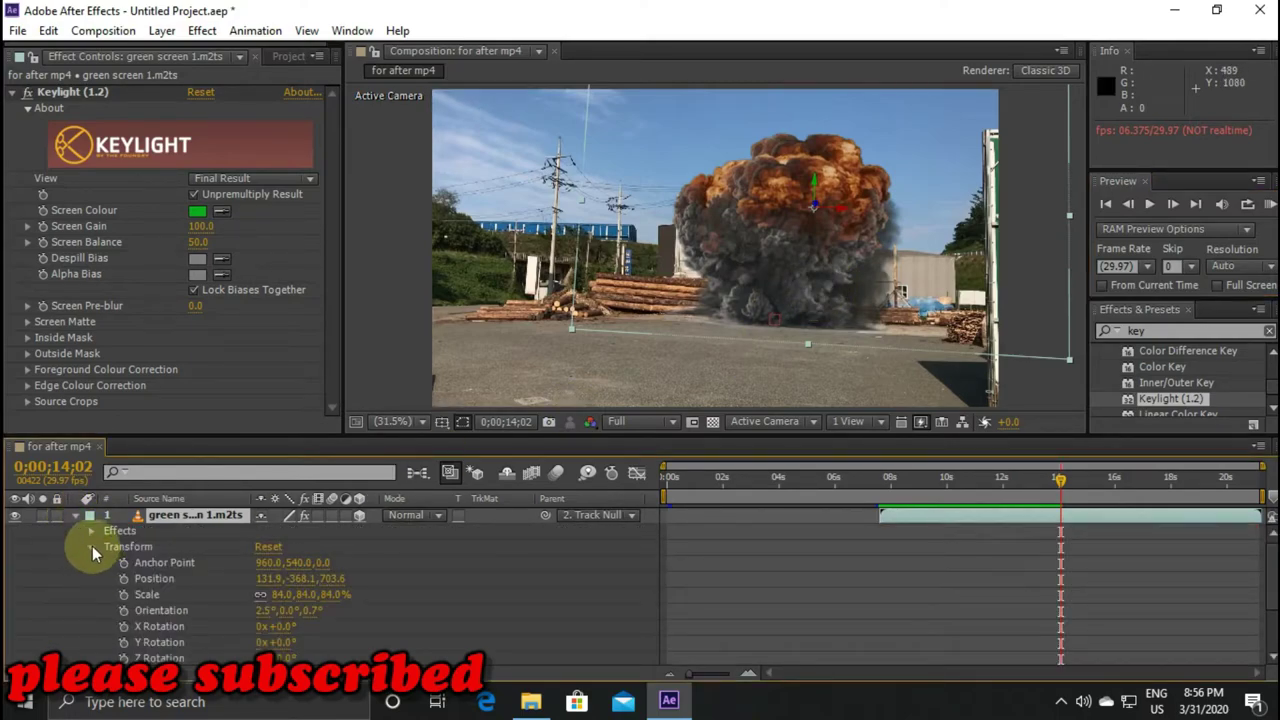
click(191, 639)
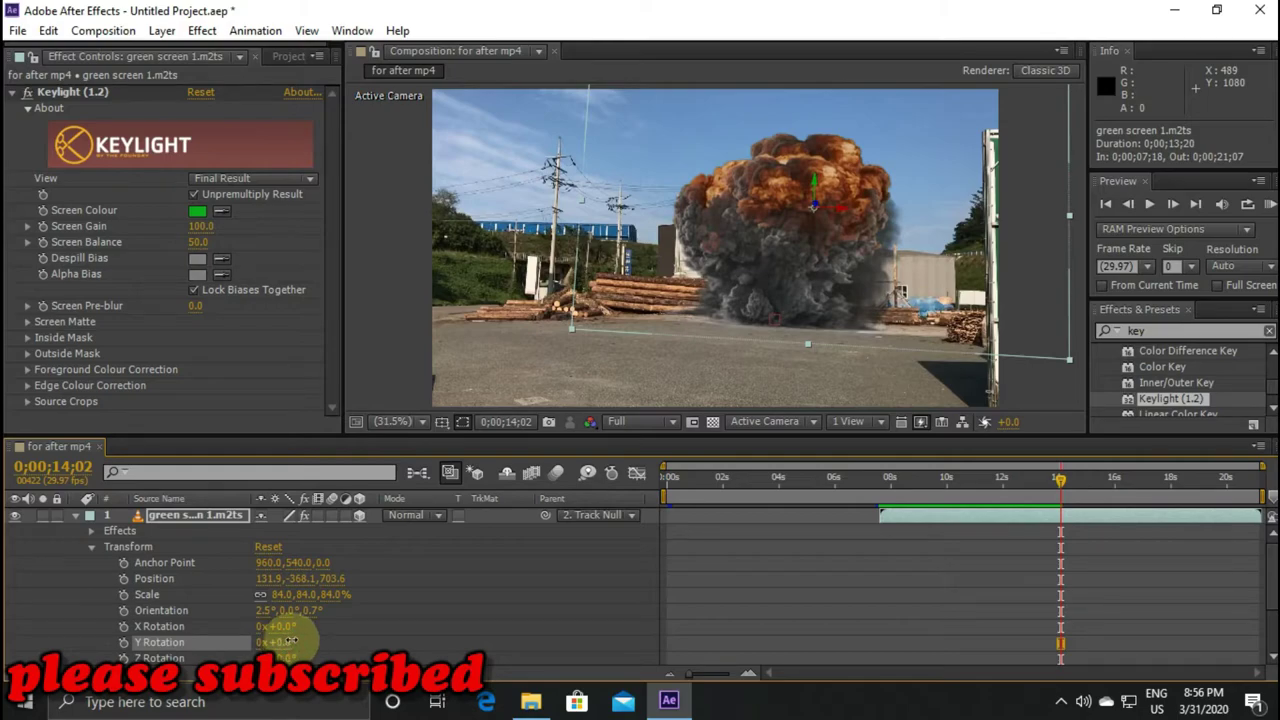
drag(291, 640, 287, 648)
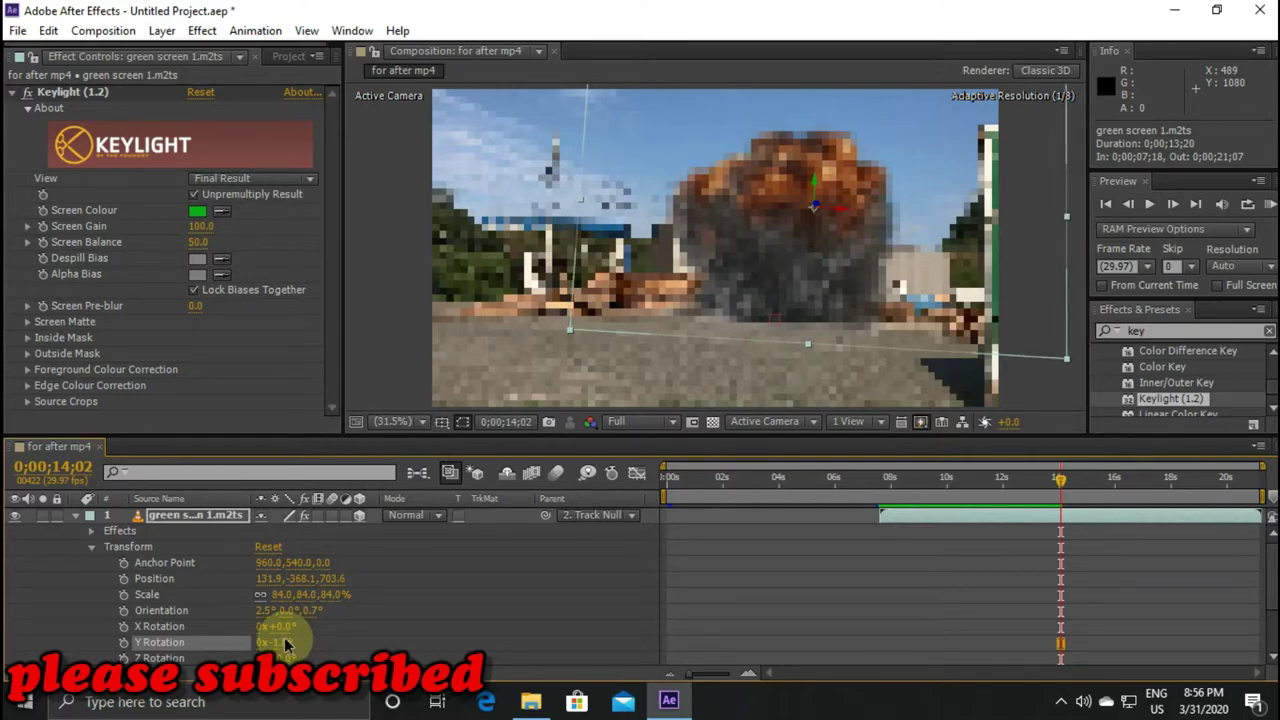
scroll(190, 620, down, 2)
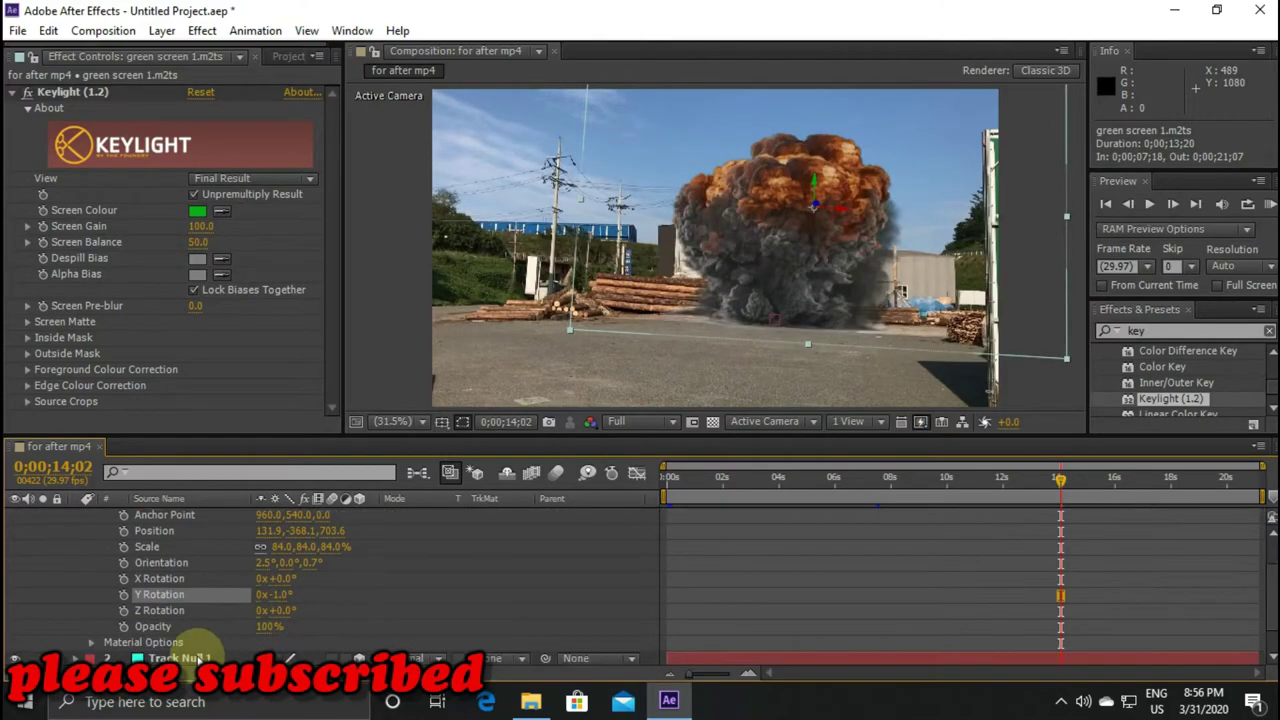
click(188, 611)
drag(284, 611, 284, 620)
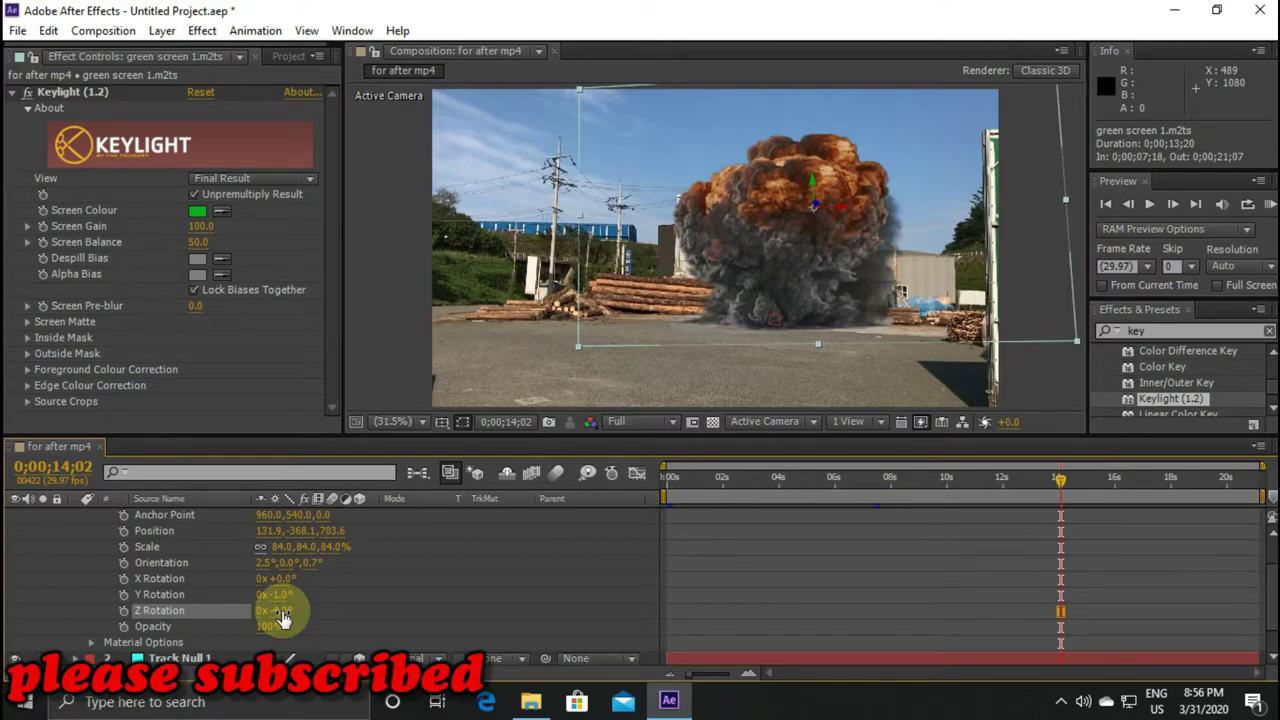
scroll(99, 545, up, 2)
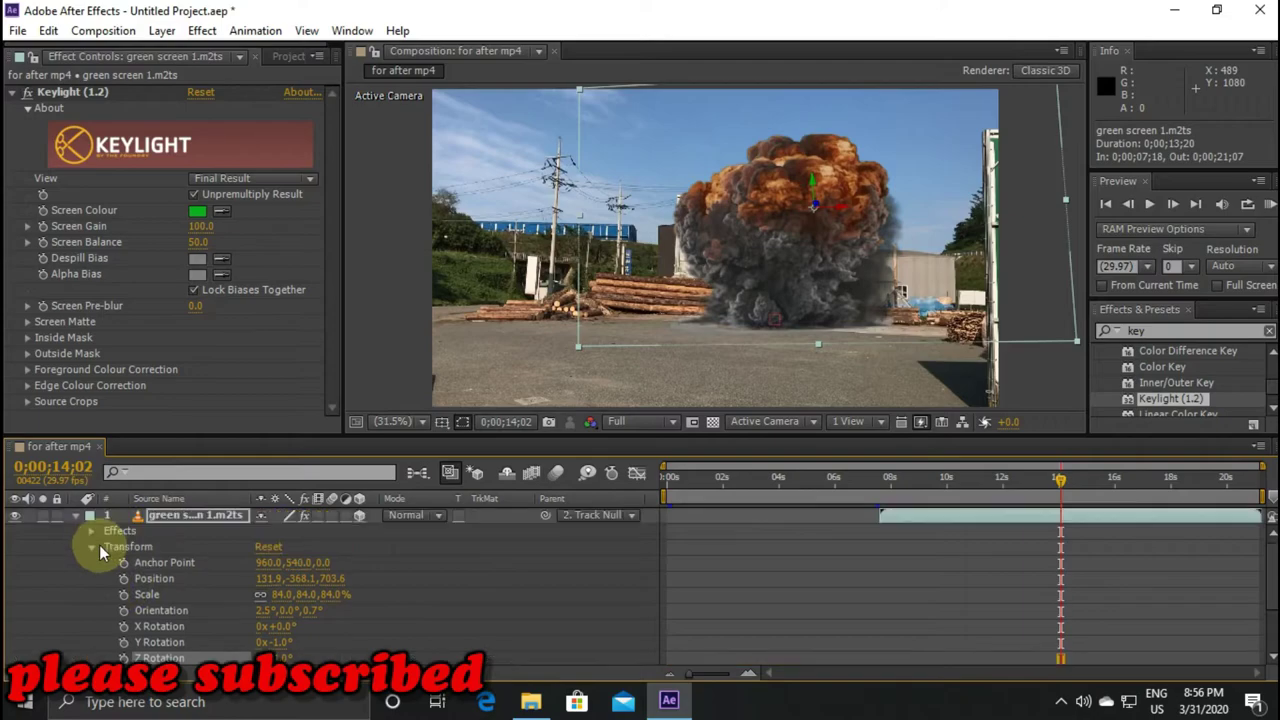
click(91, 546)
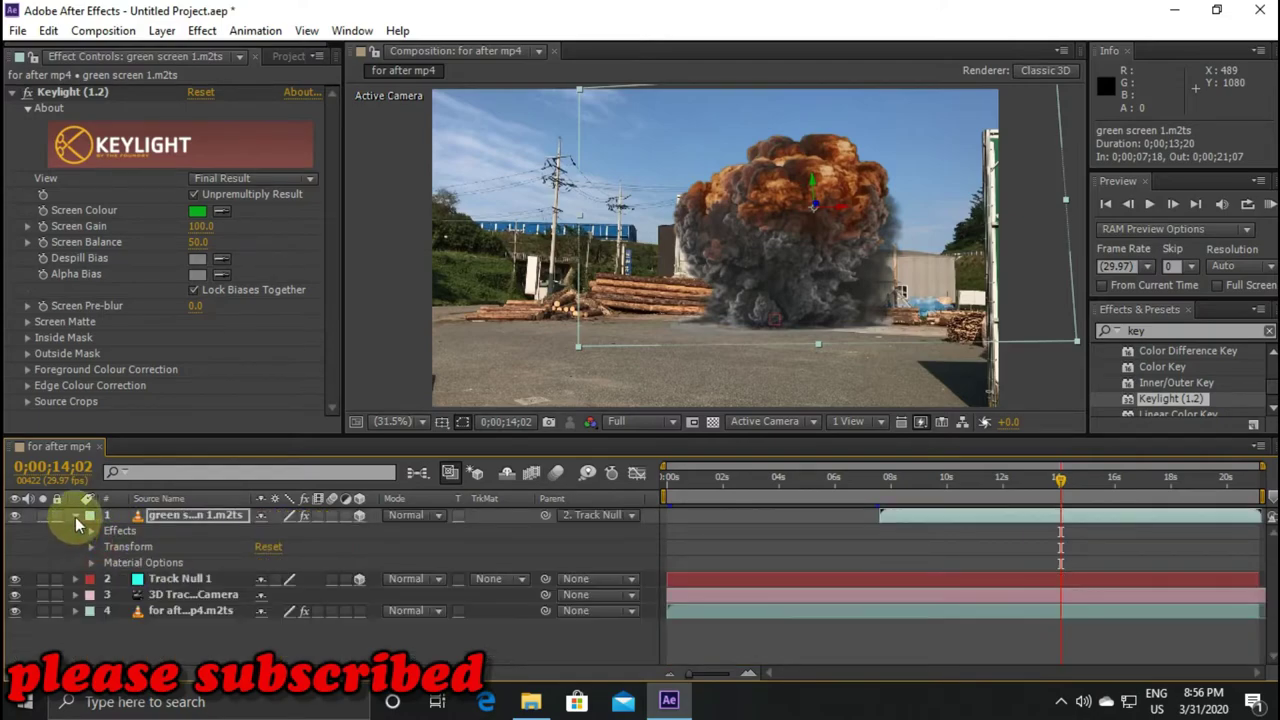
click(75, 515)
click(790, 622)
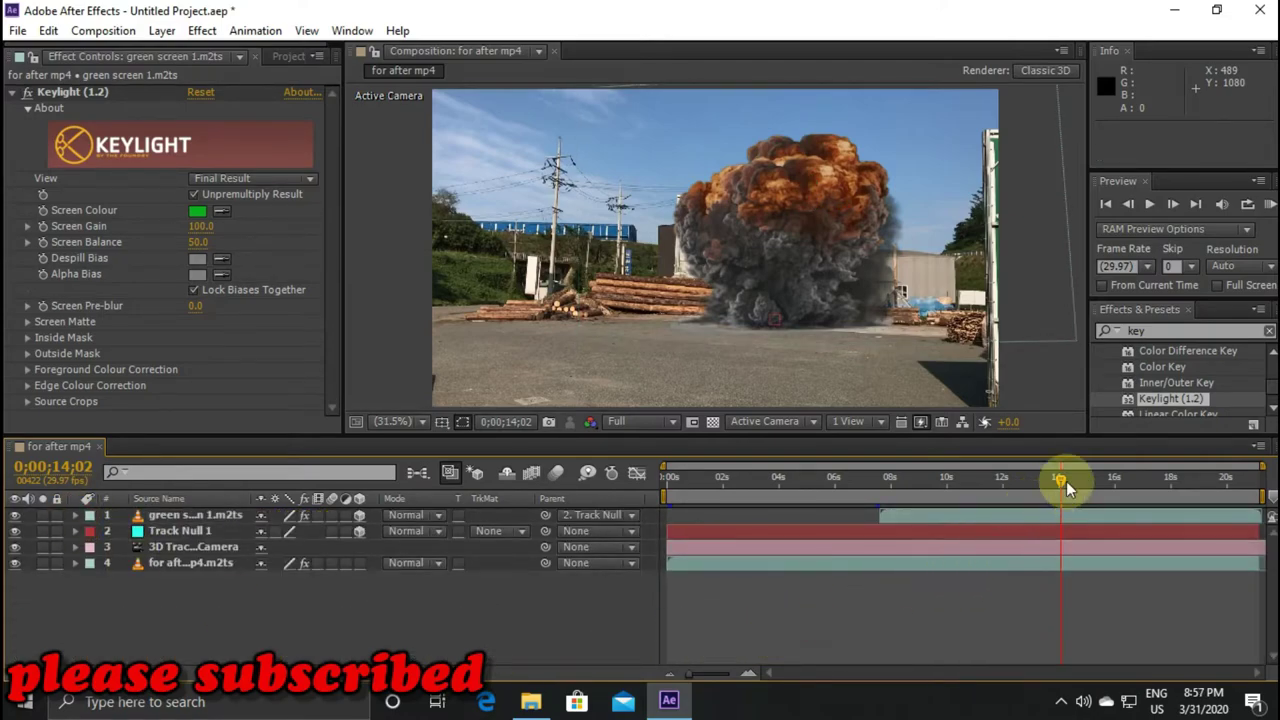
Replay the composition from about 5 seconds, then park the time indicator at 0;00;07;17
drag(1062, 478, 819, 478)
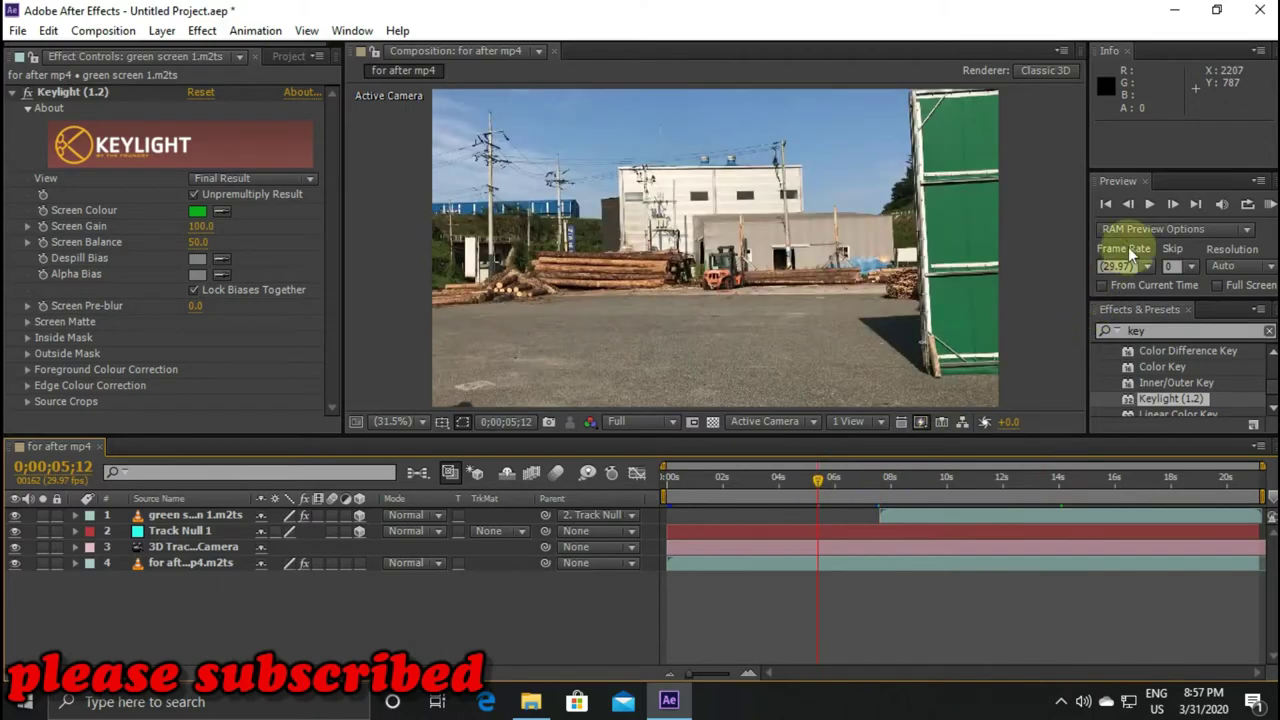
click(1152, 203)
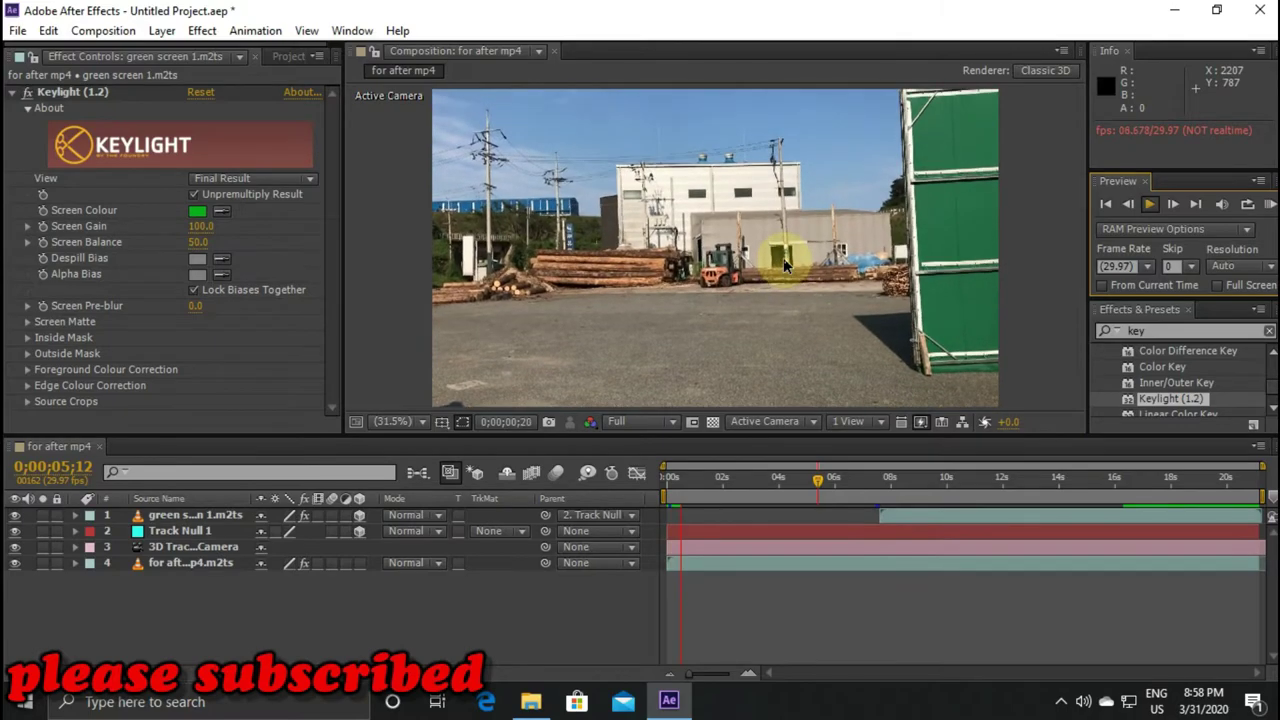
click(1148, 203)
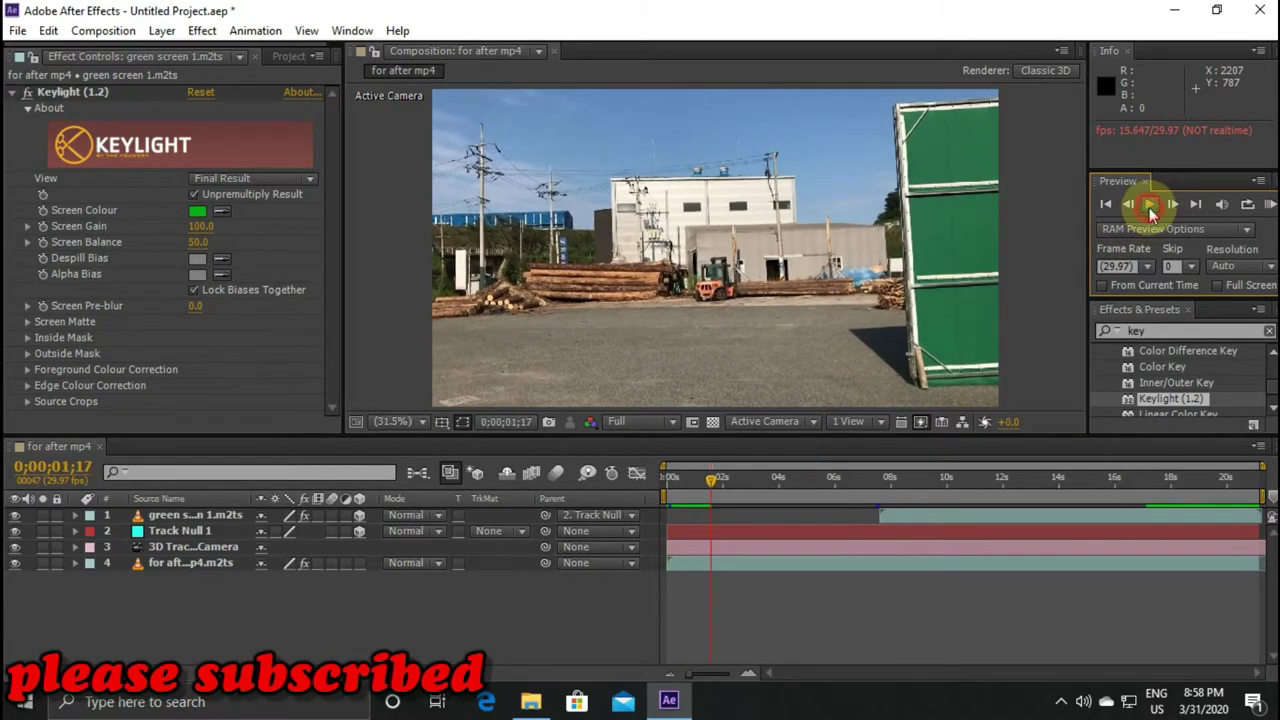
drag(712, 478, 882, 484)
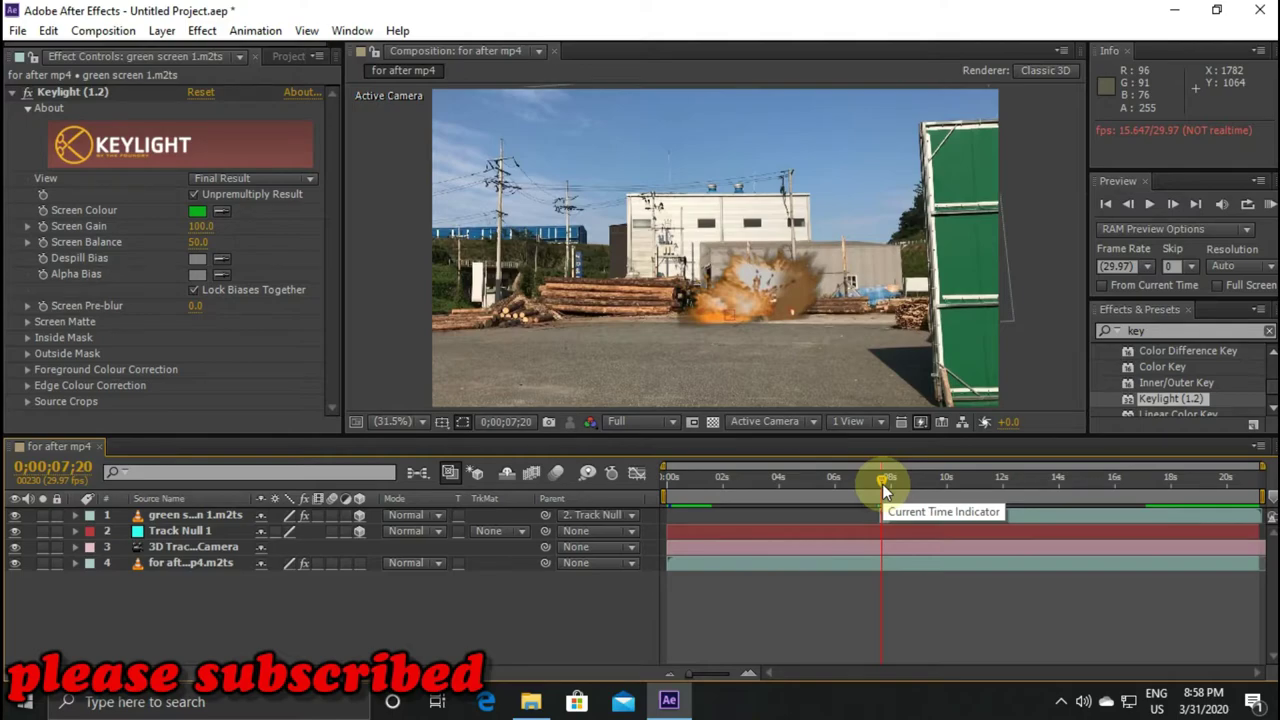
drag(882, 485, 881, 490)
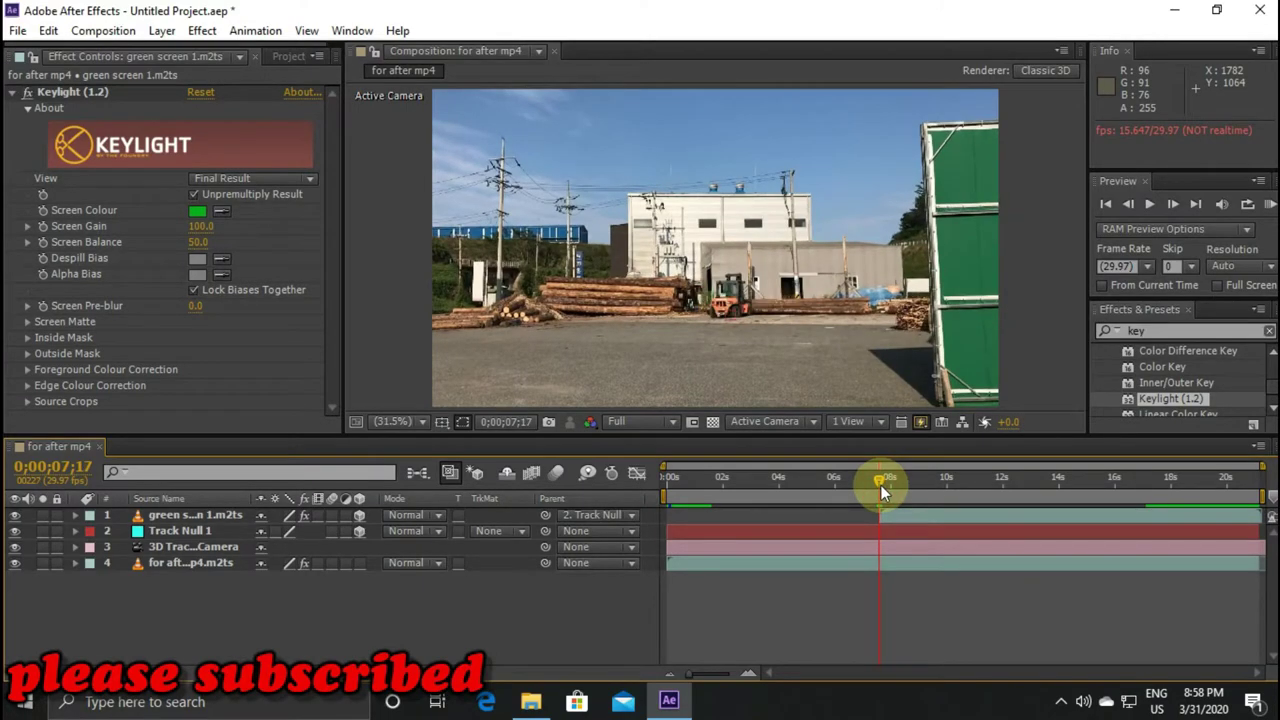
At the explosion's first frame, nudge the green screen explosion layer slightly left, then preview it
click(1177, 207)
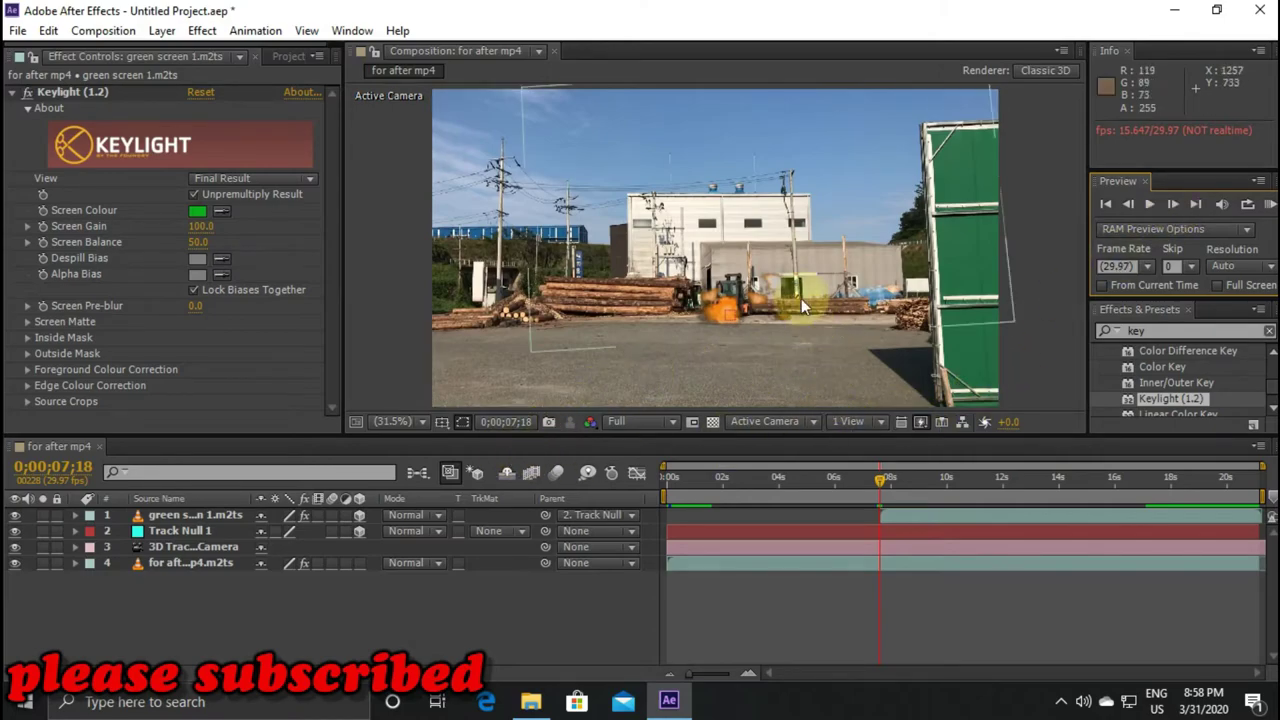
click(190, 515)
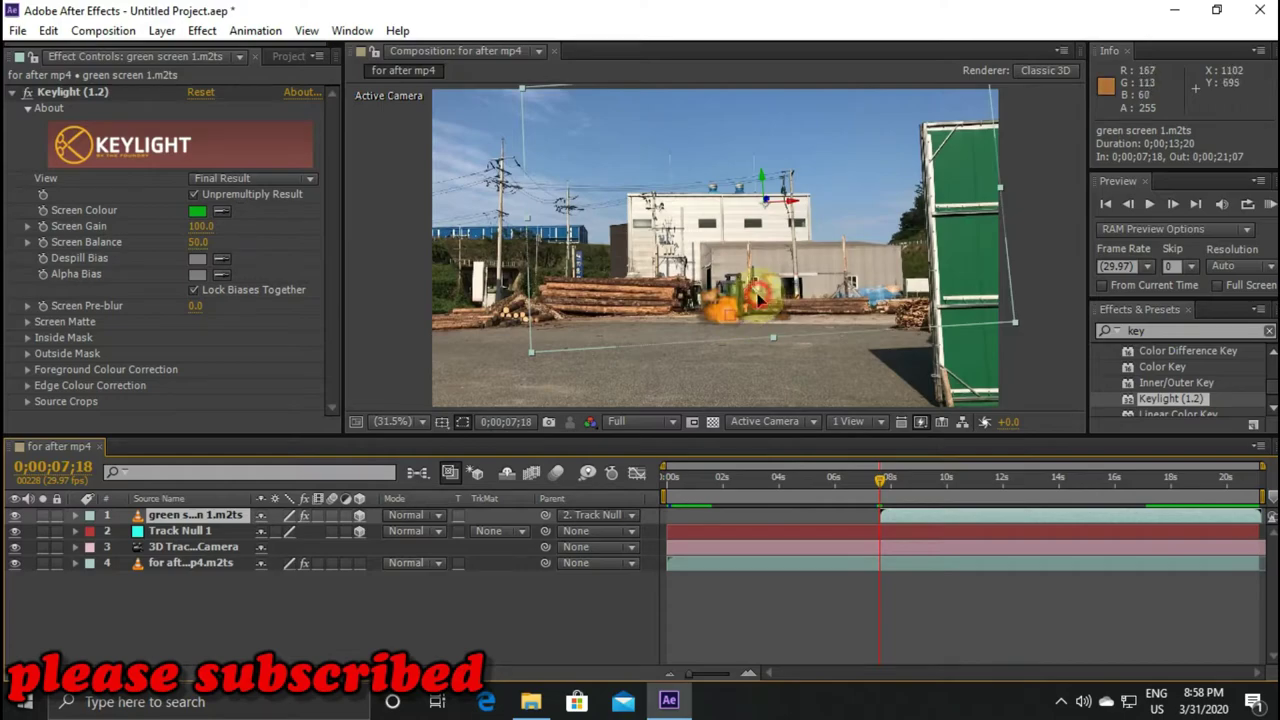
drag(758, 297, 759, 297)
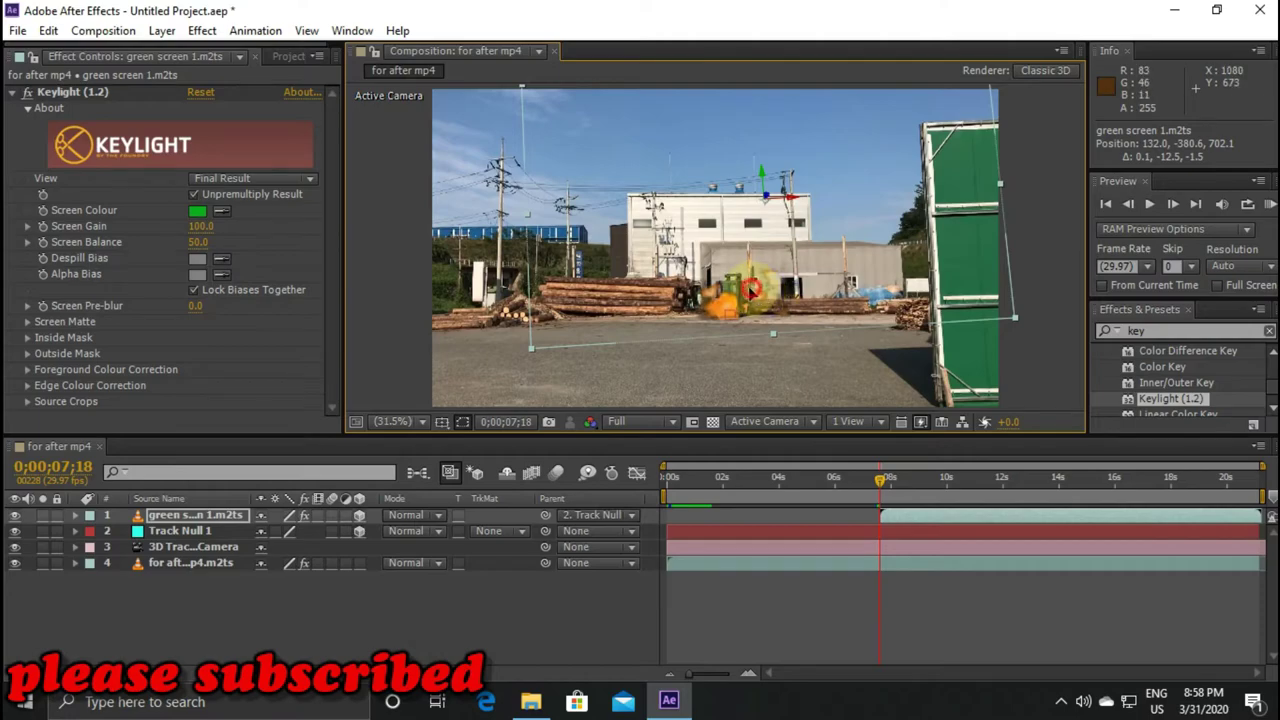
drag(750, 290, 746, 292)
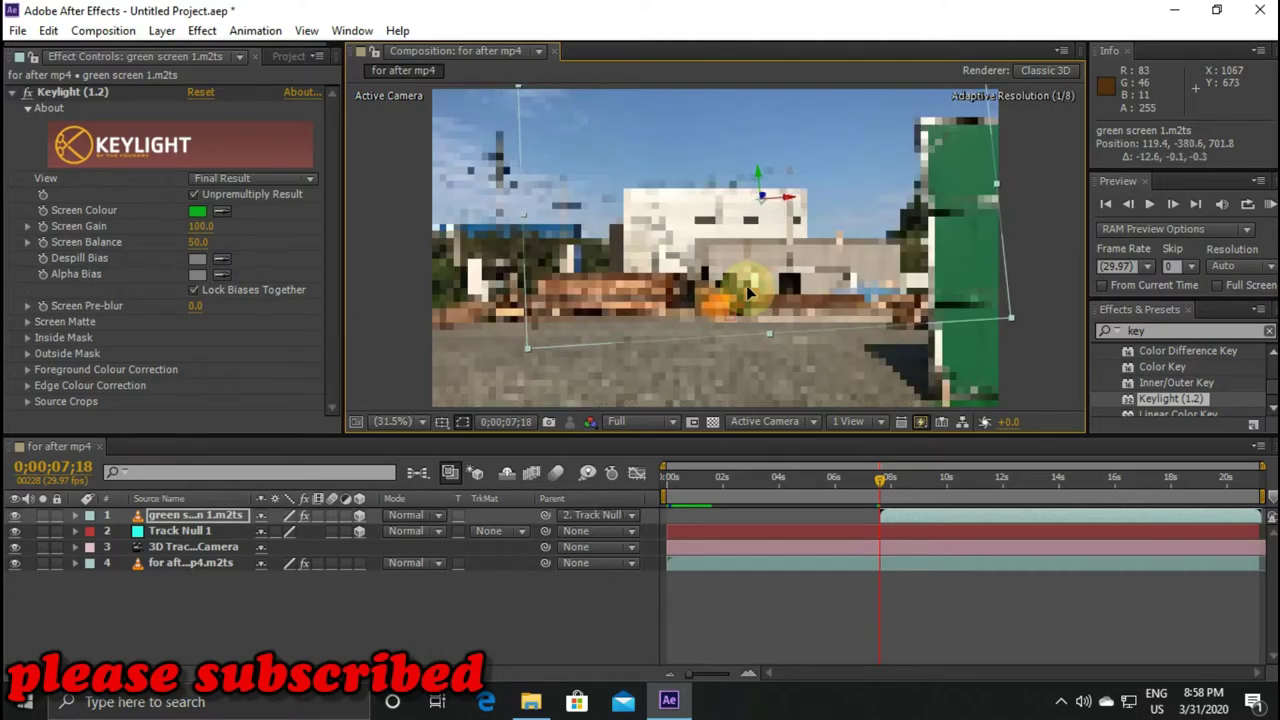
drag(748, 291, 746, 287)
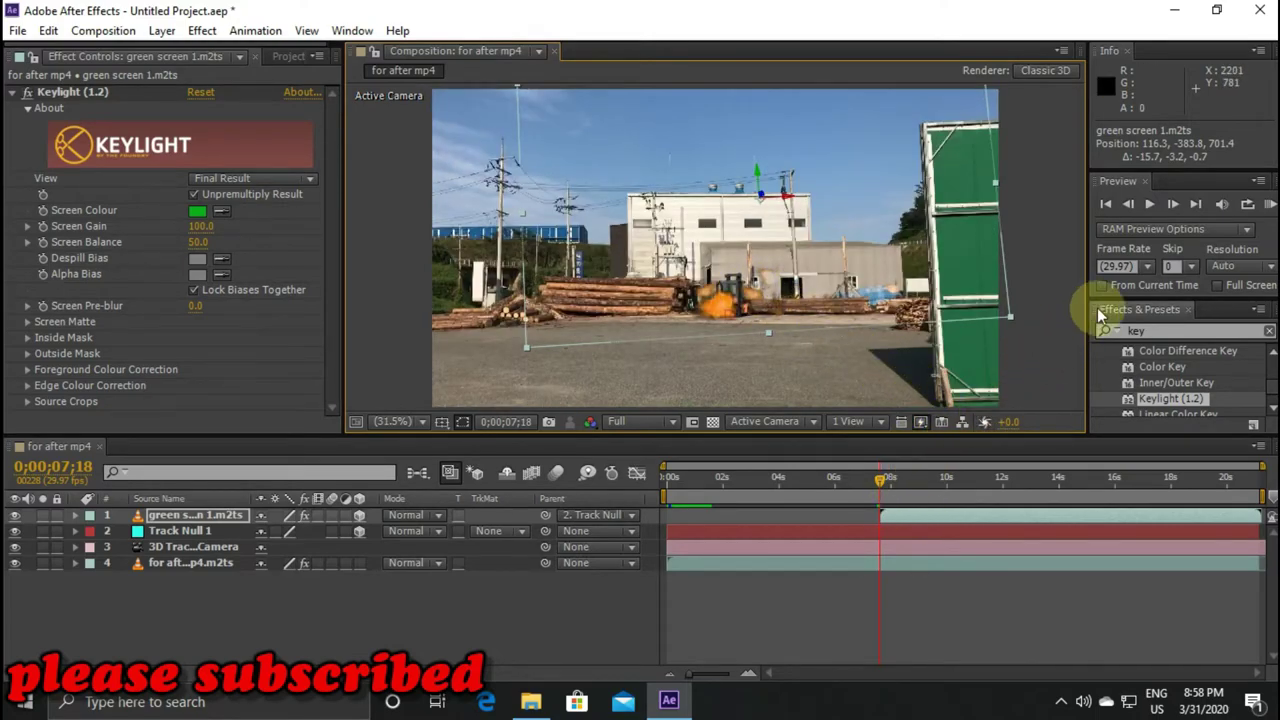
click(1154, 204)
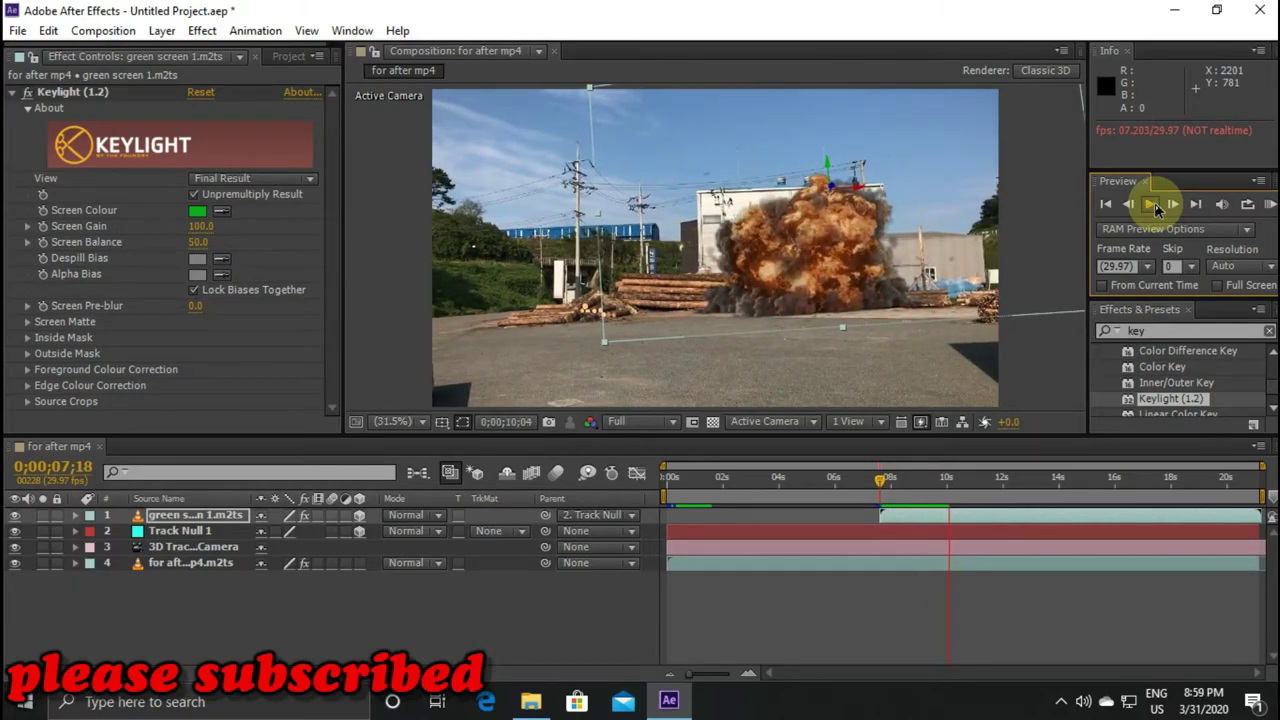
Stop the preview, return to 0;00;00;00, and leave Track Null 1 and all layers deselected
click(1154, 202)
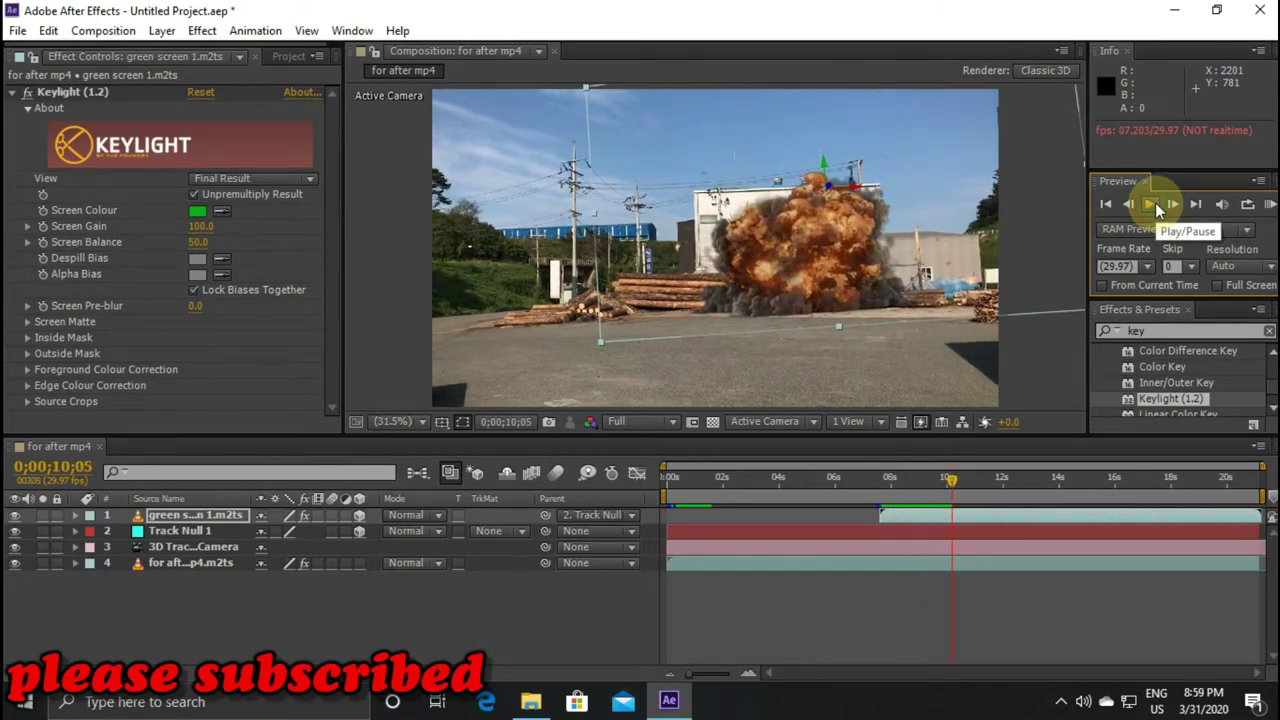
drag(951, 478, 655, 483)
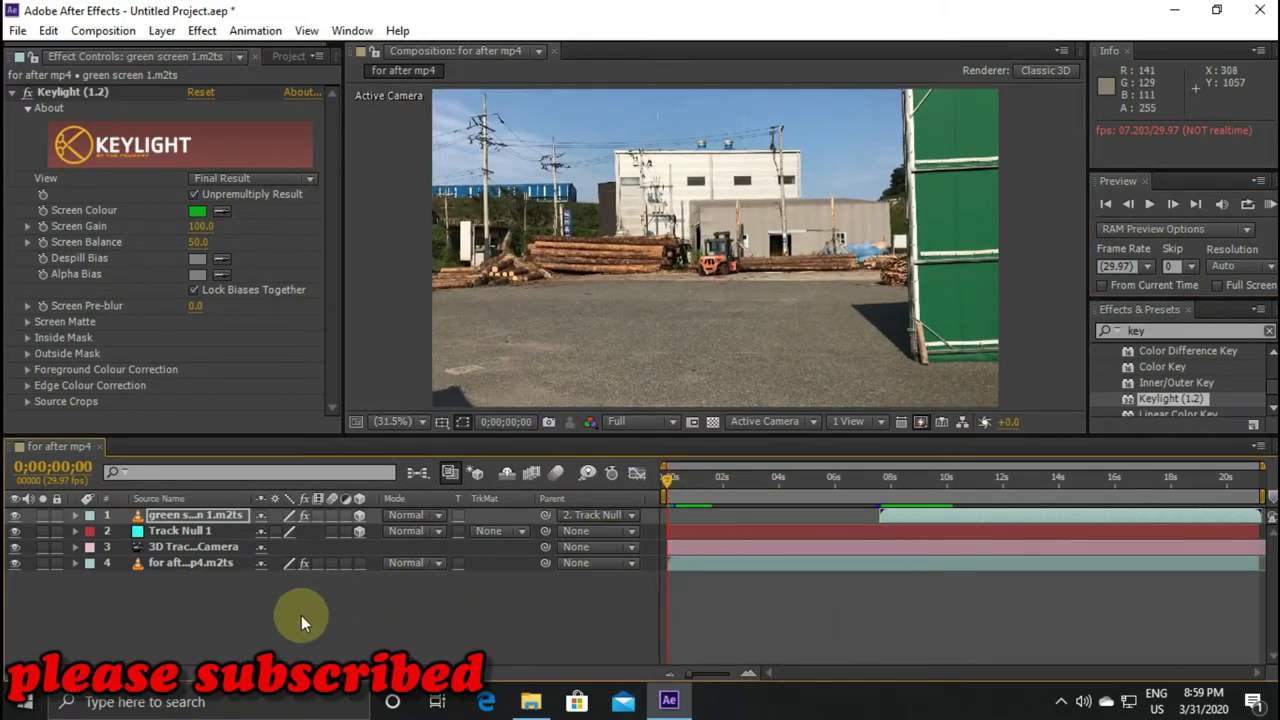
click(288, 617)
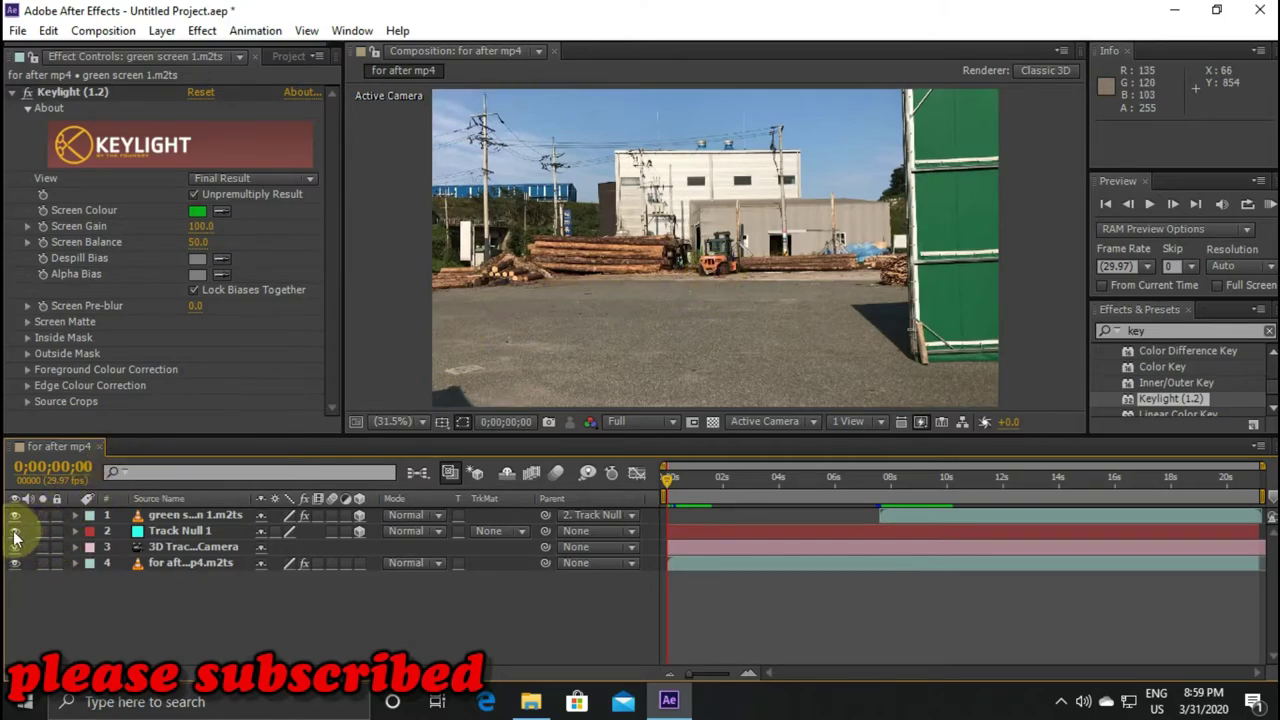
click(177, 532)
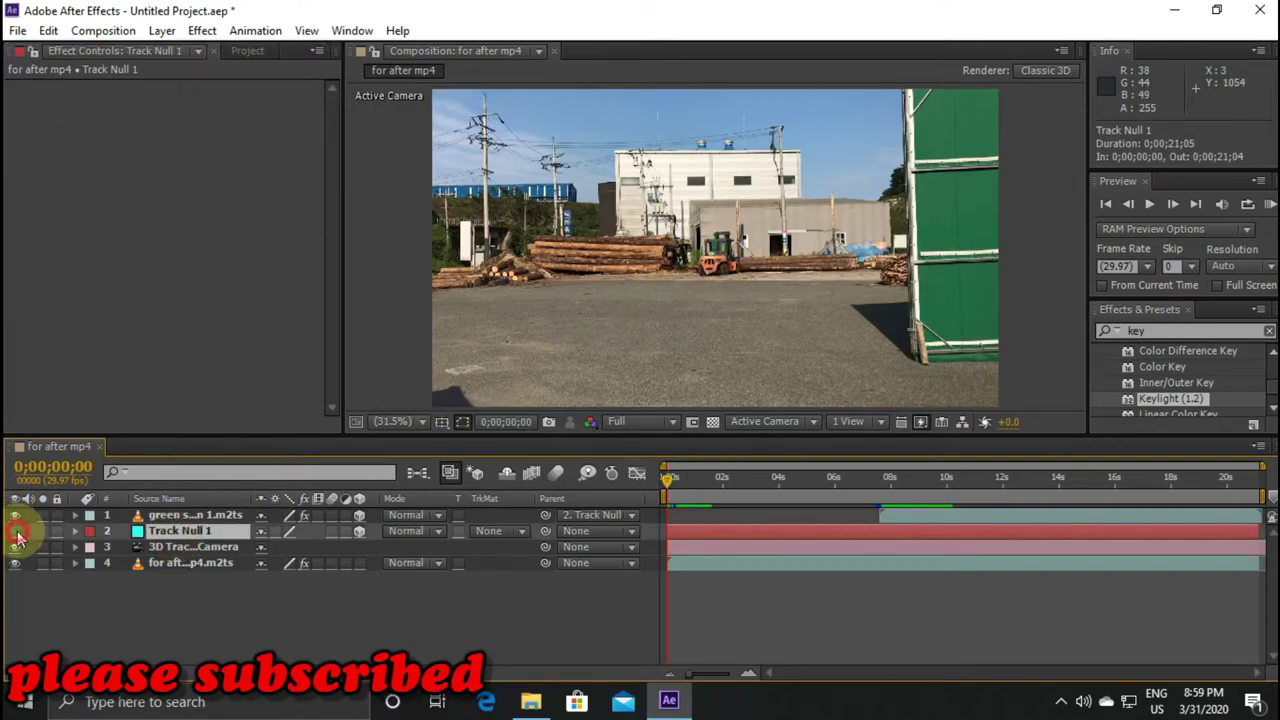
drag(671, 481, 1007, 499)
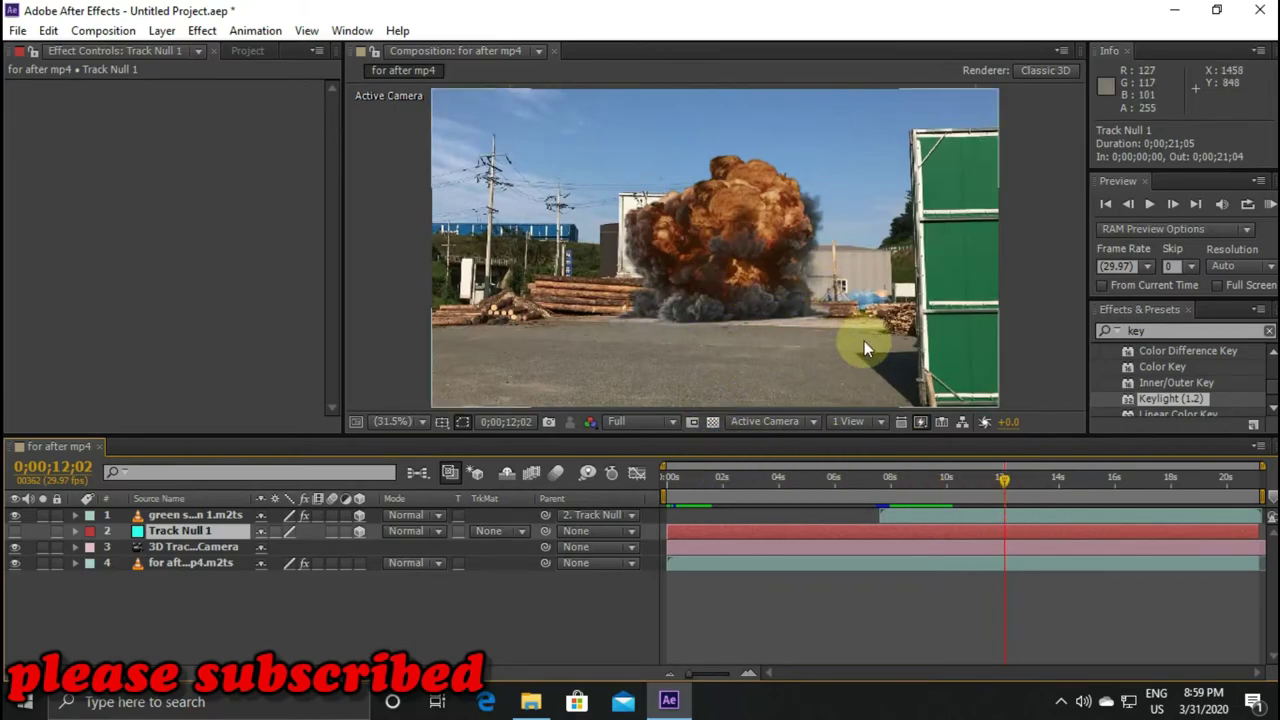
drag(1007, 478, 660, 470)
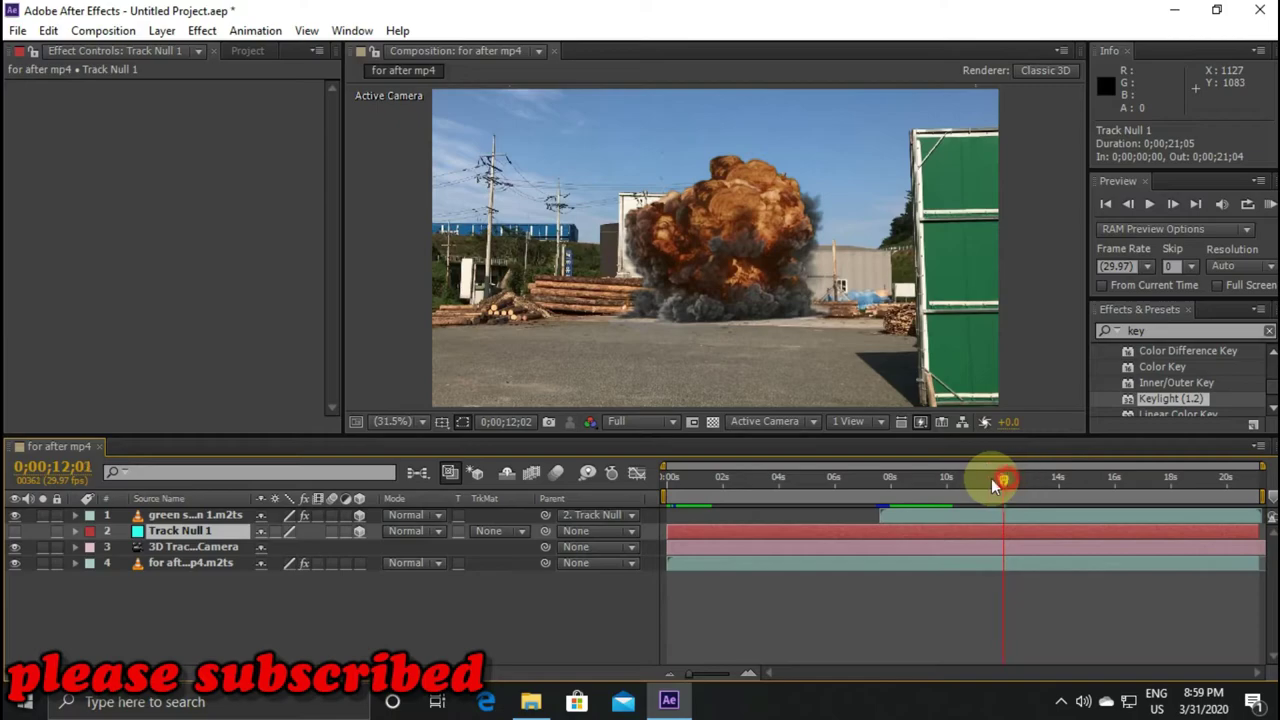
click(406, 609)
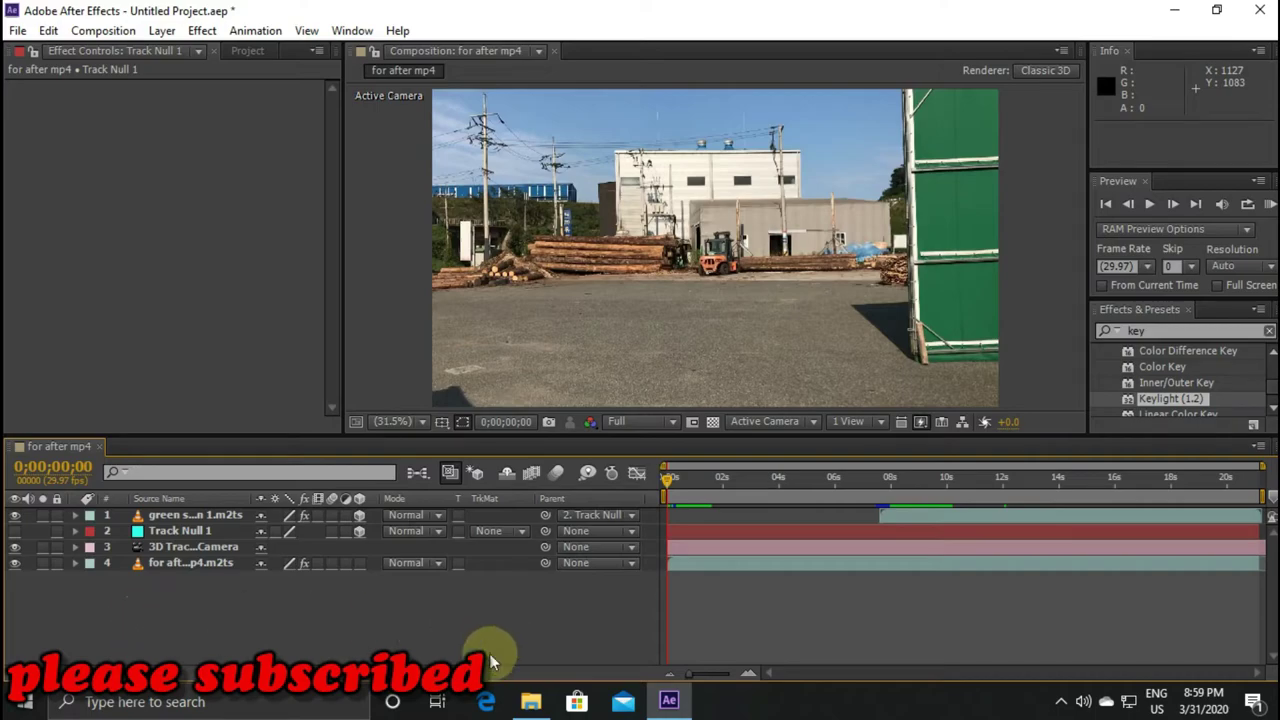
Browse to F: > Action Essentials 2 > ActionVFX_Free_Explosion_SFX and its WAV subfolder
click(531, 700)
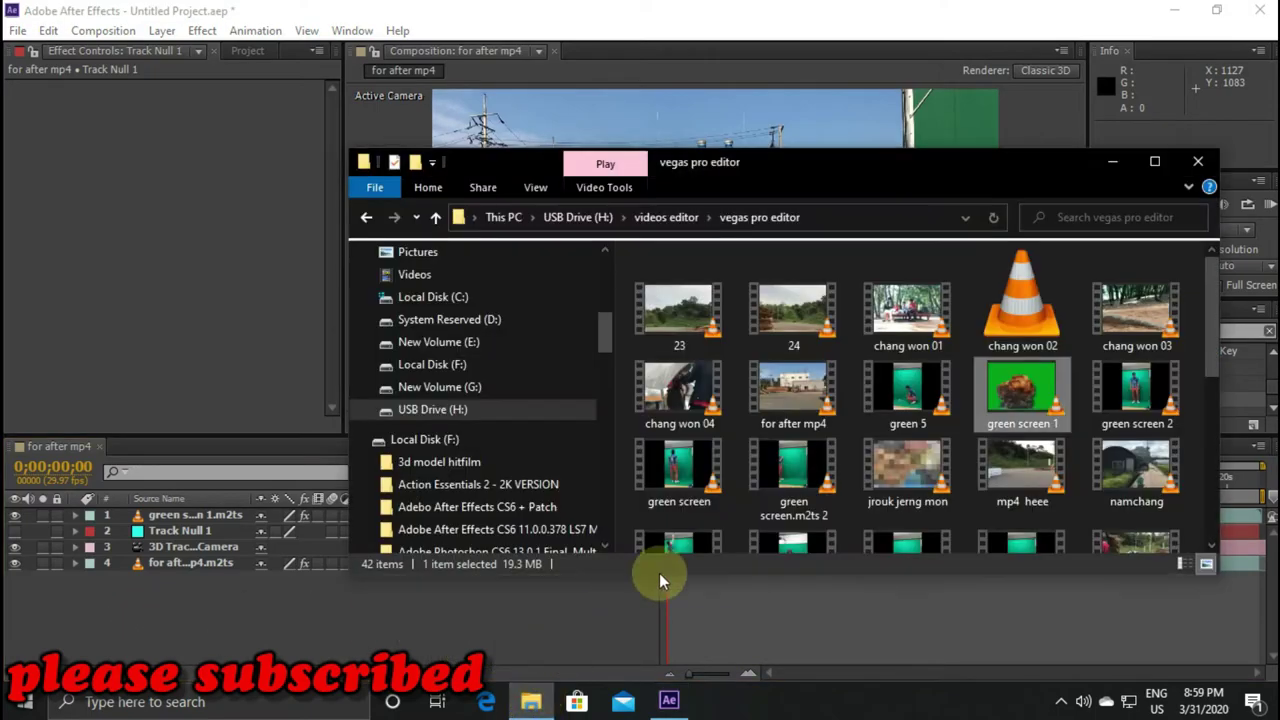
click(470, 365)
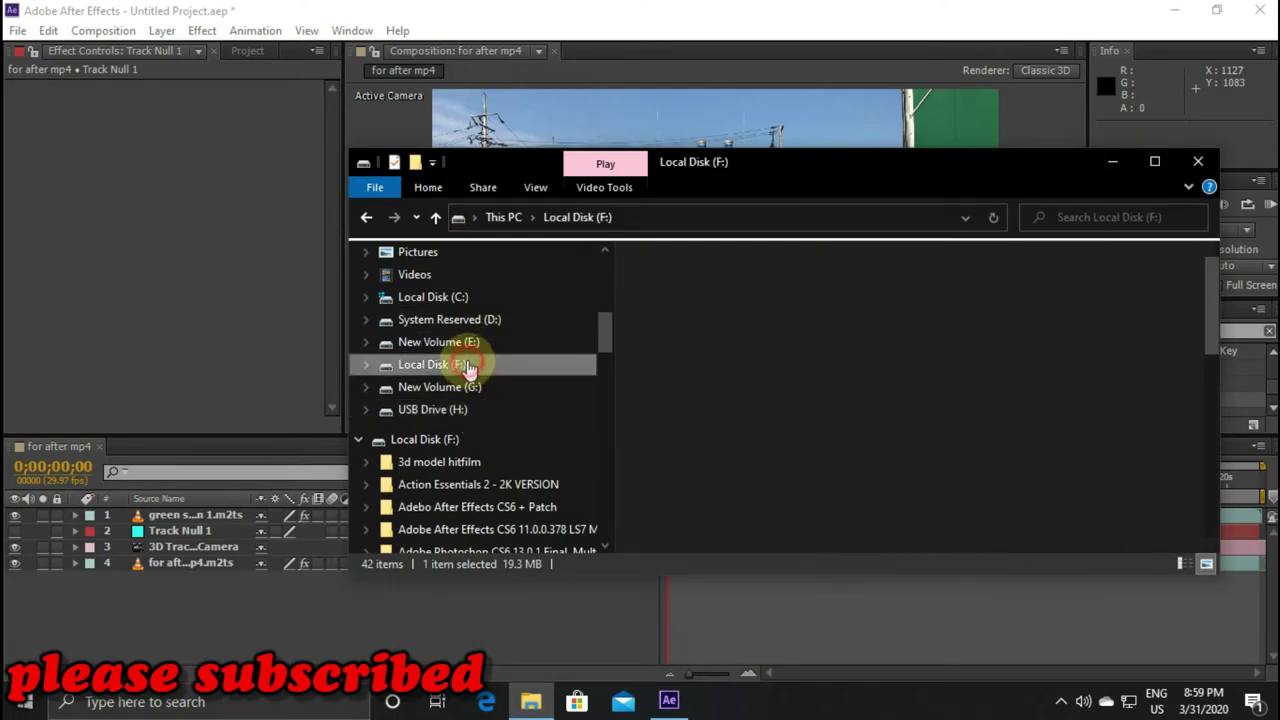
double_click(791, 299)
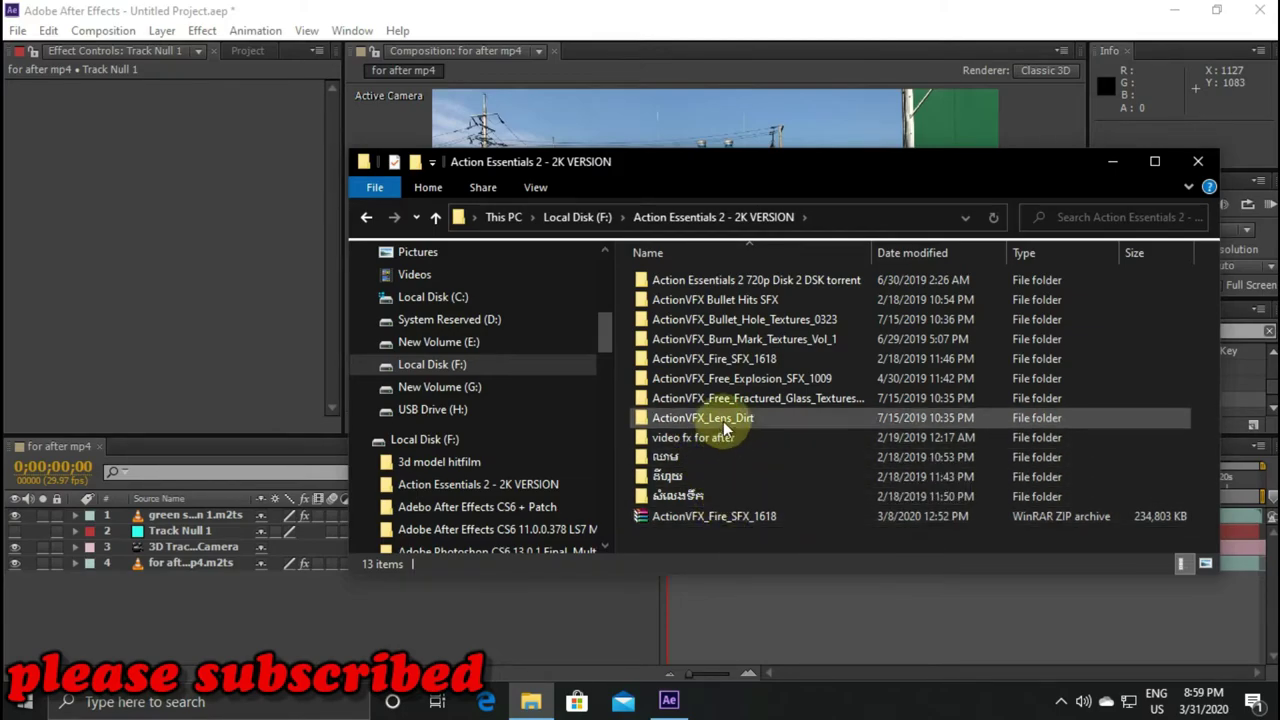
double_click(763, 380)
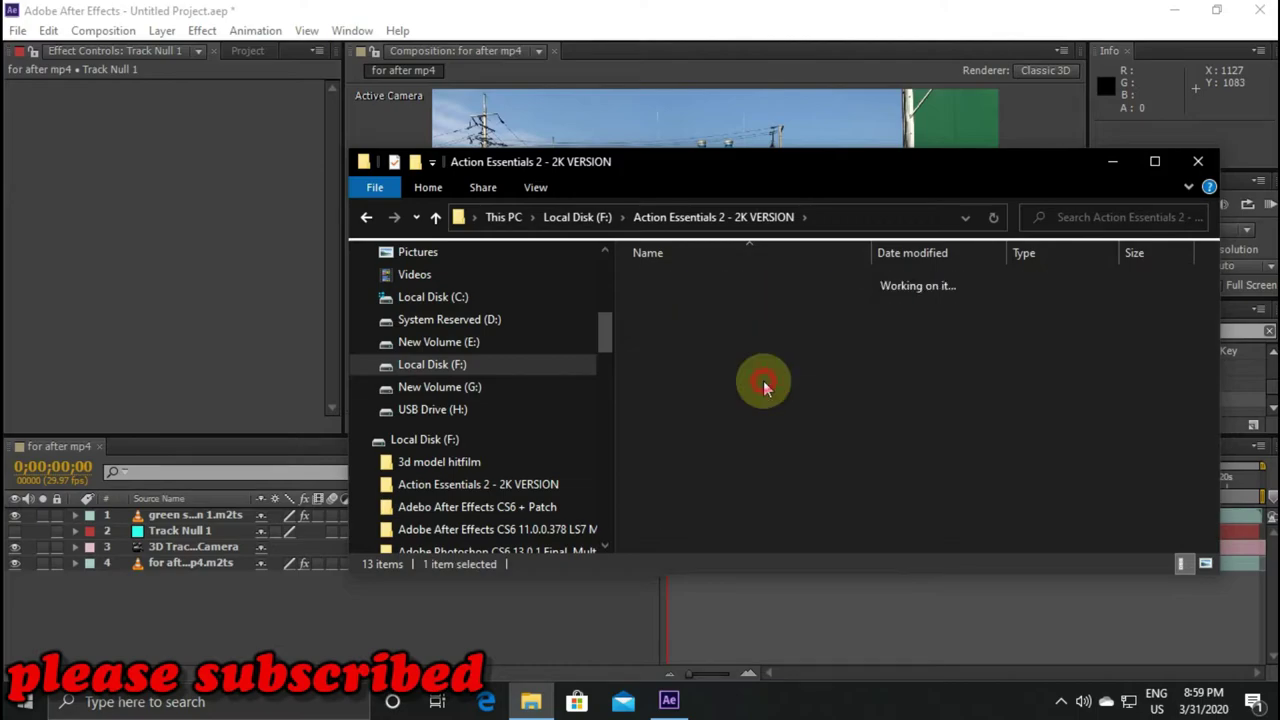
double_click(704, 282)
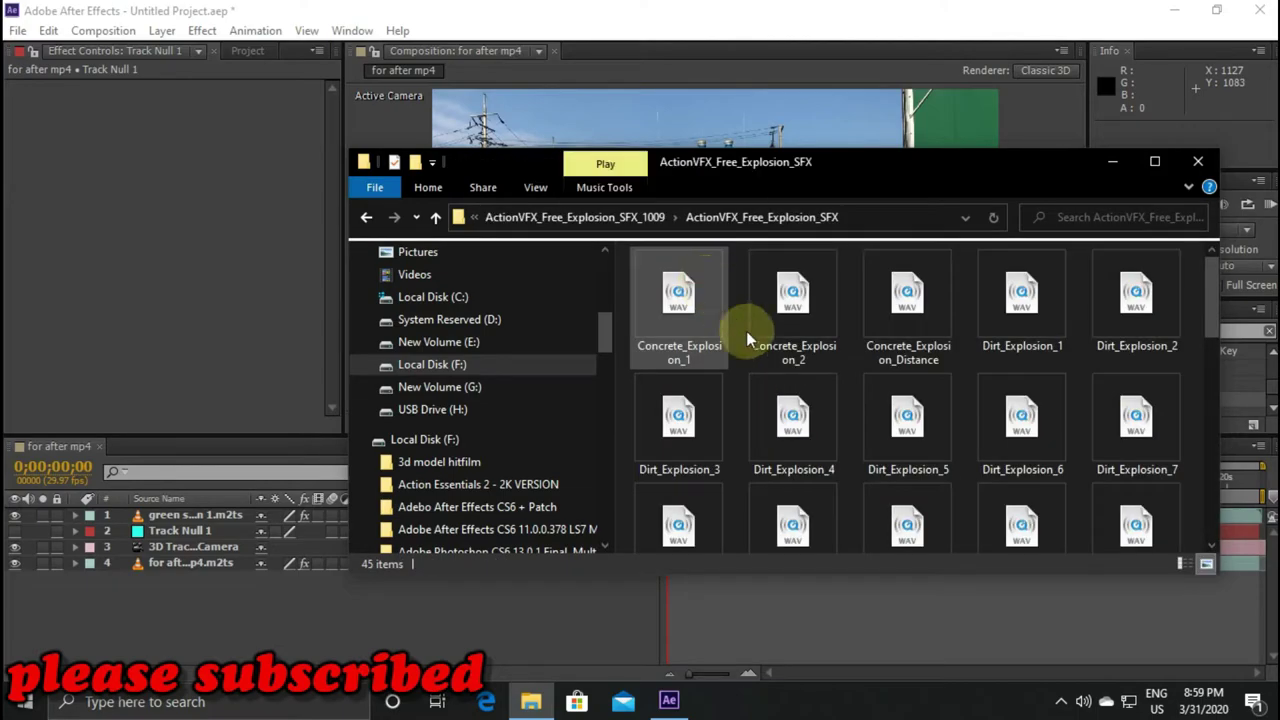
Audition Concrete_Explosion_1, Concrete_Explosion_2 and Concrete_Explosion_Distance
click(677, 318)
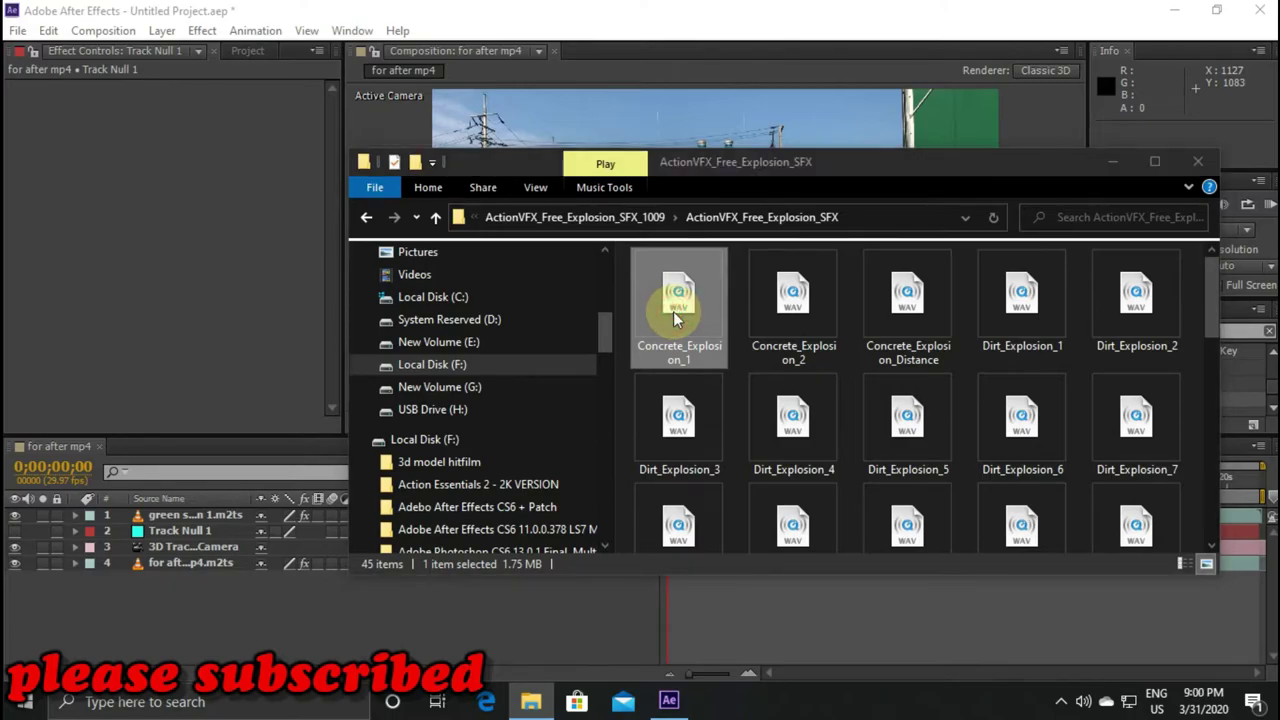
click(258, 181)
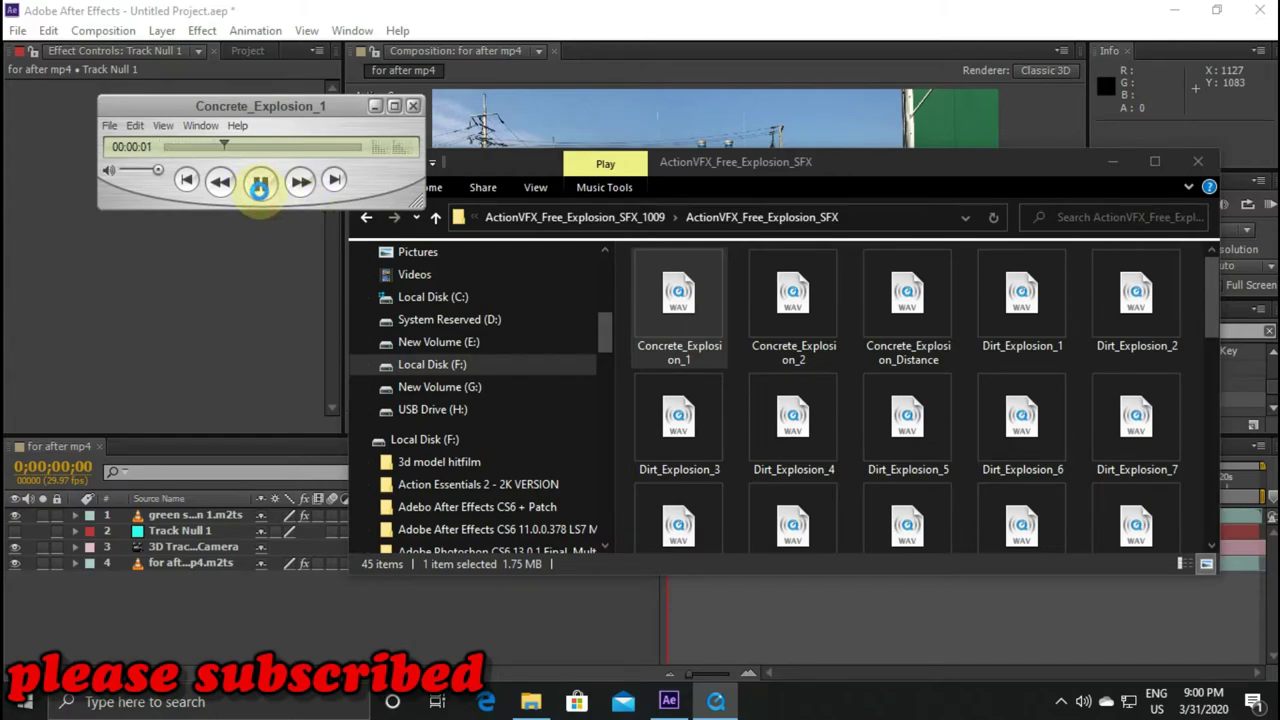
click(259, 183)
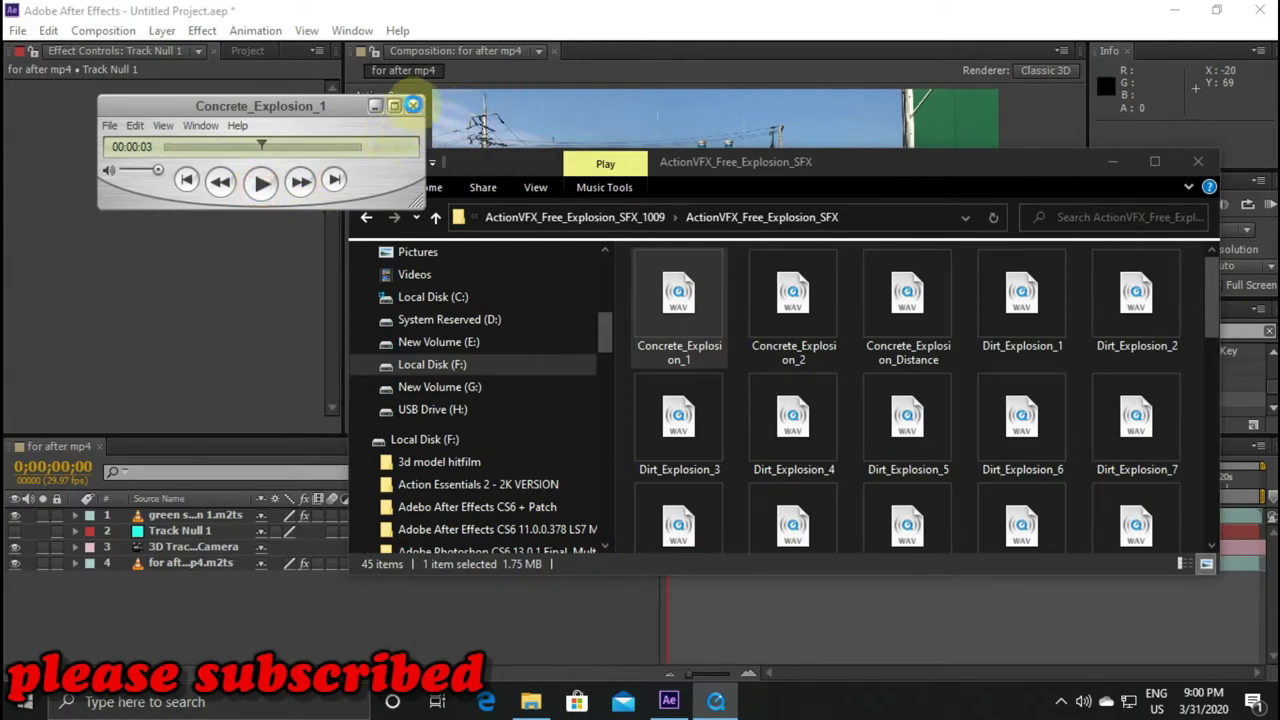
click(411, 105)
click(804, 300)
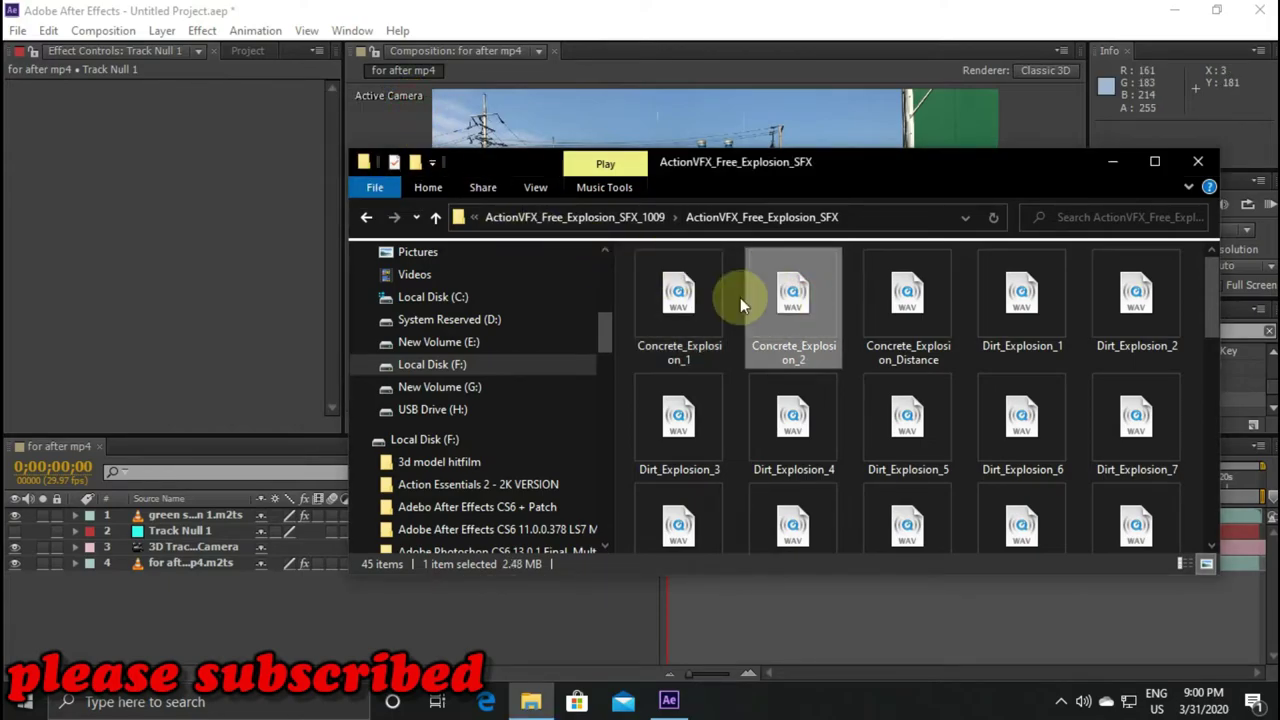
key(Return)
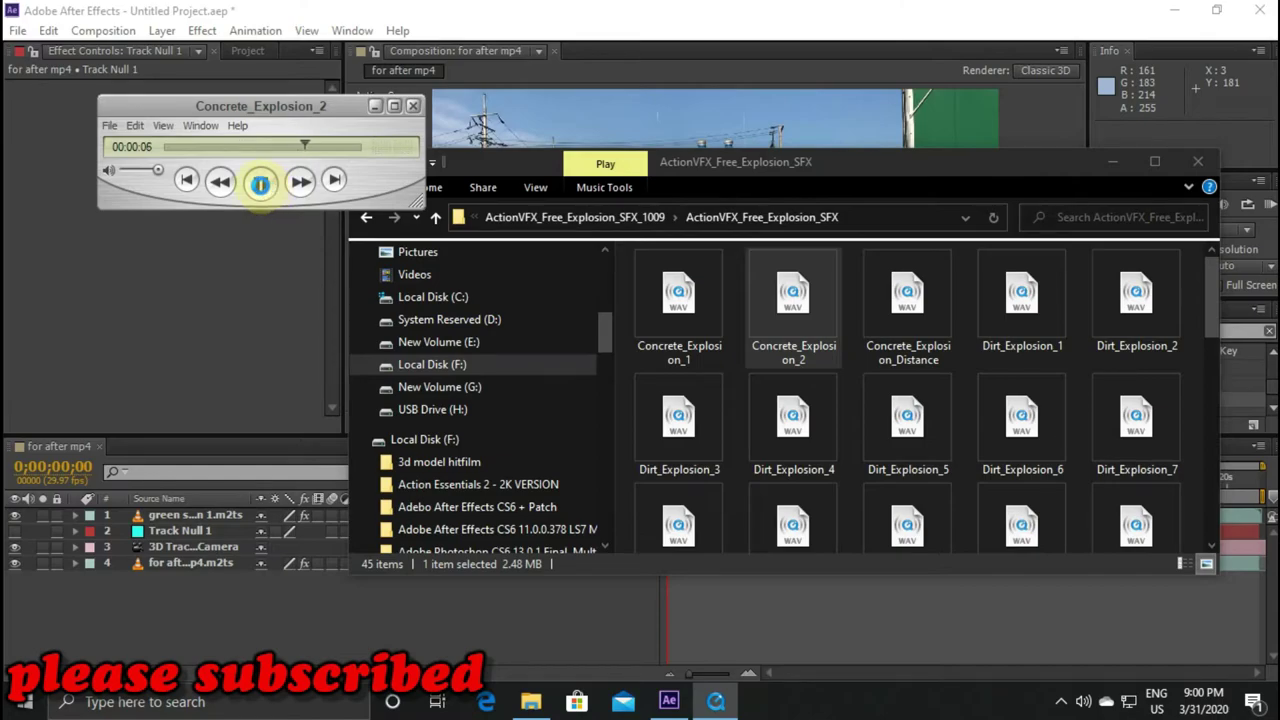
click(260, 184)
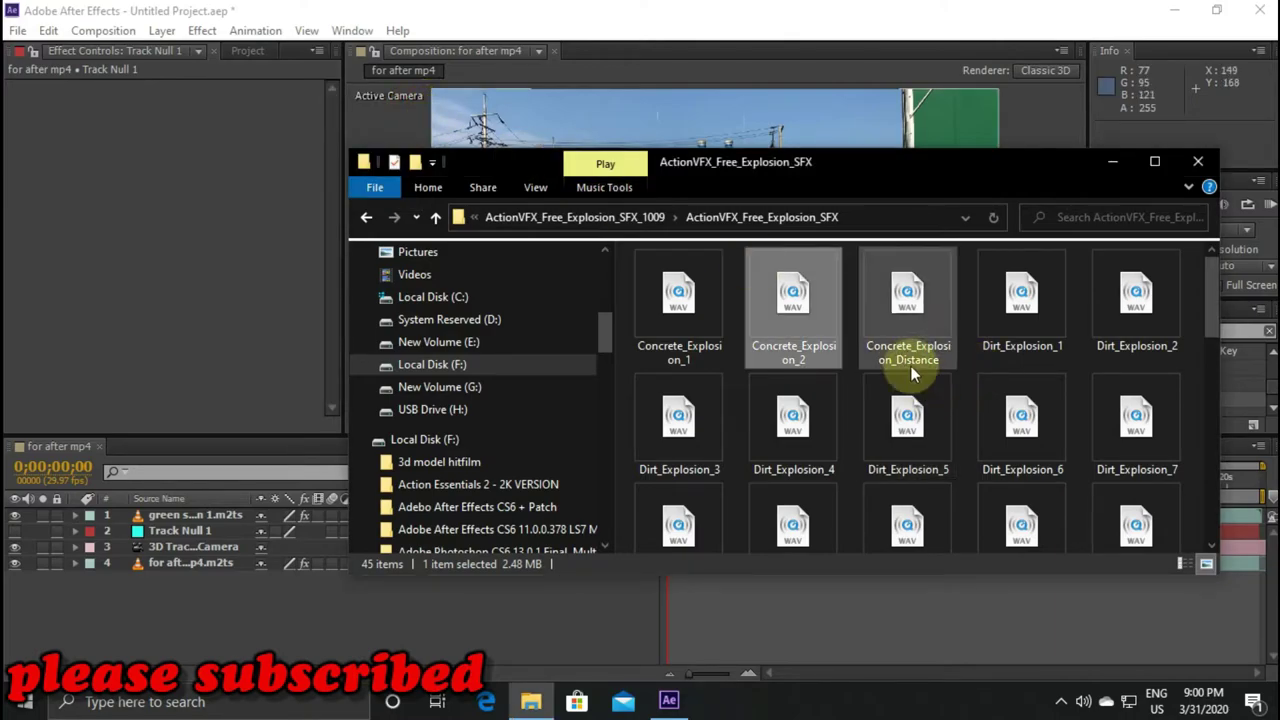
click(903, 332)
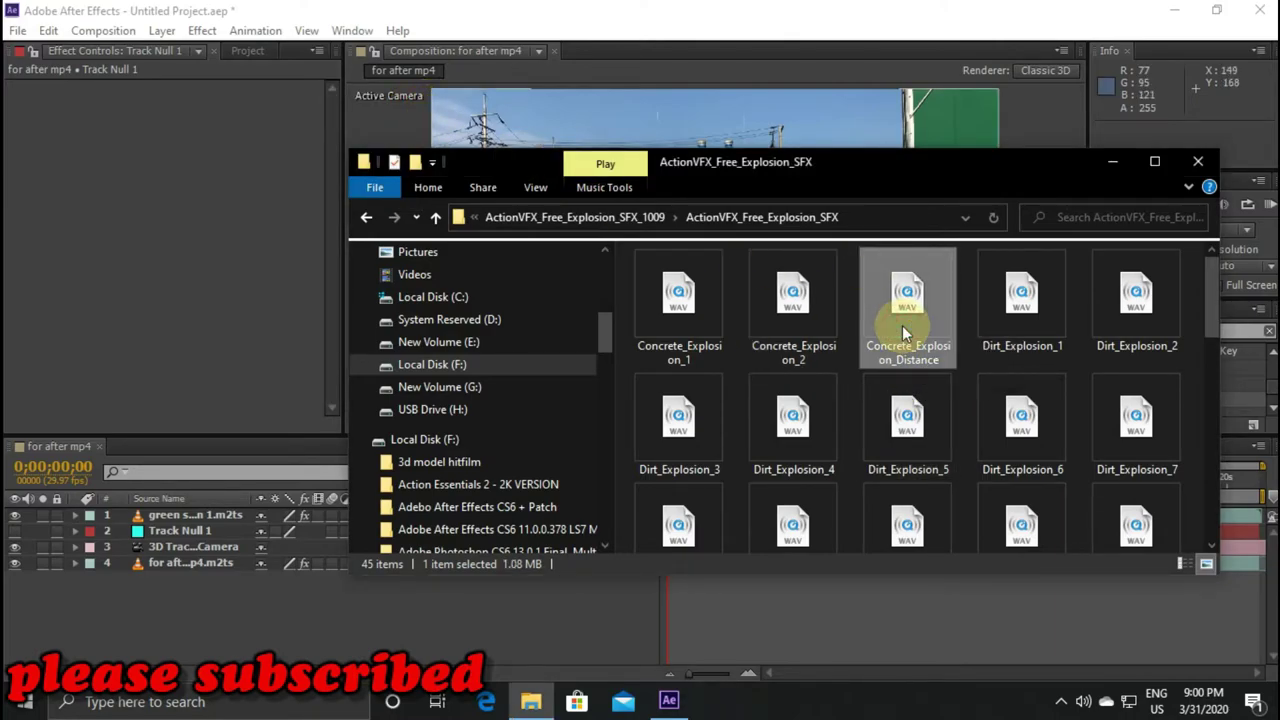
double_click(902, 333)
click(260, 182)
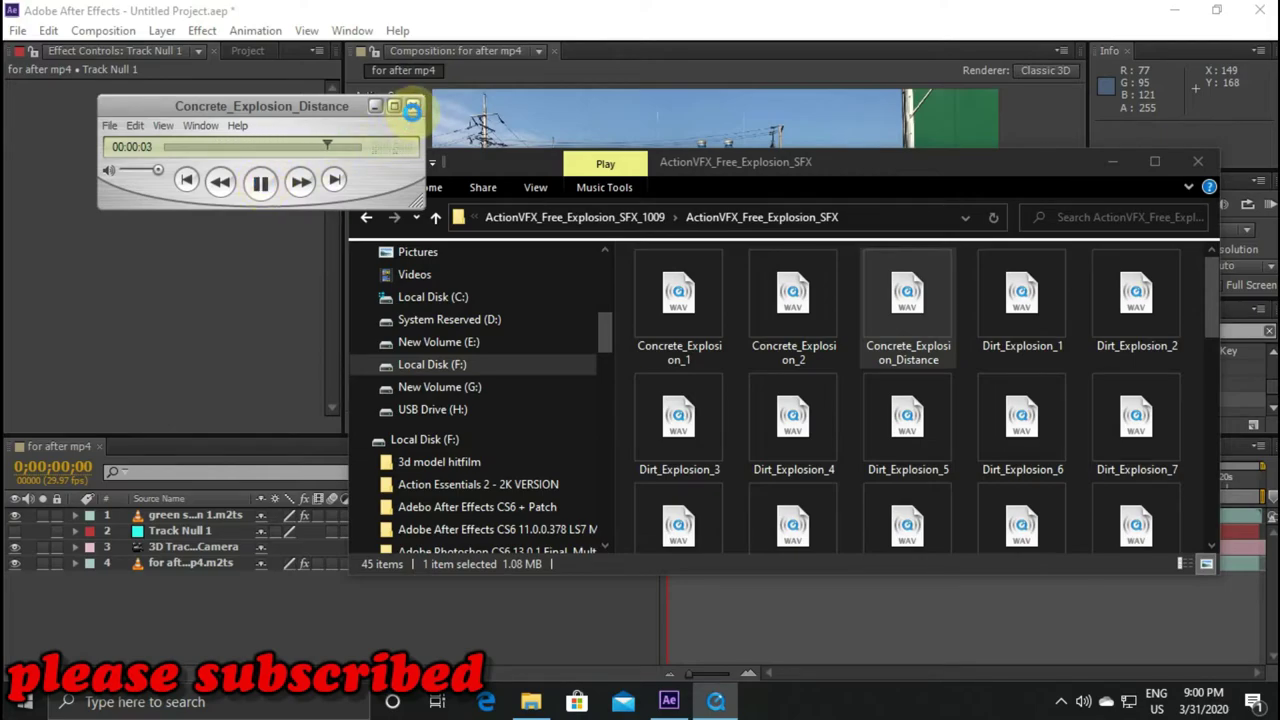
click(412, 108)
Audition the Dirt_Explosion_1 and Dirt_Explosion_2 sounds
click(1020, 322)
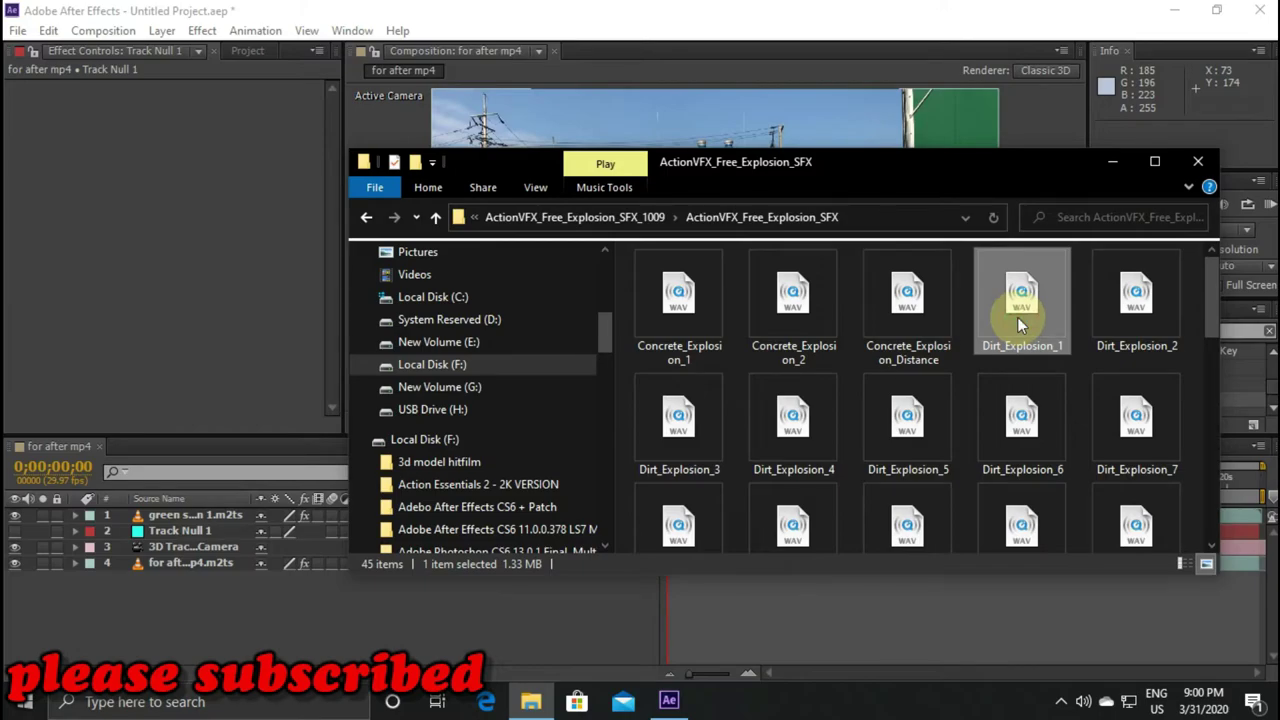
double_click(1020, 322)
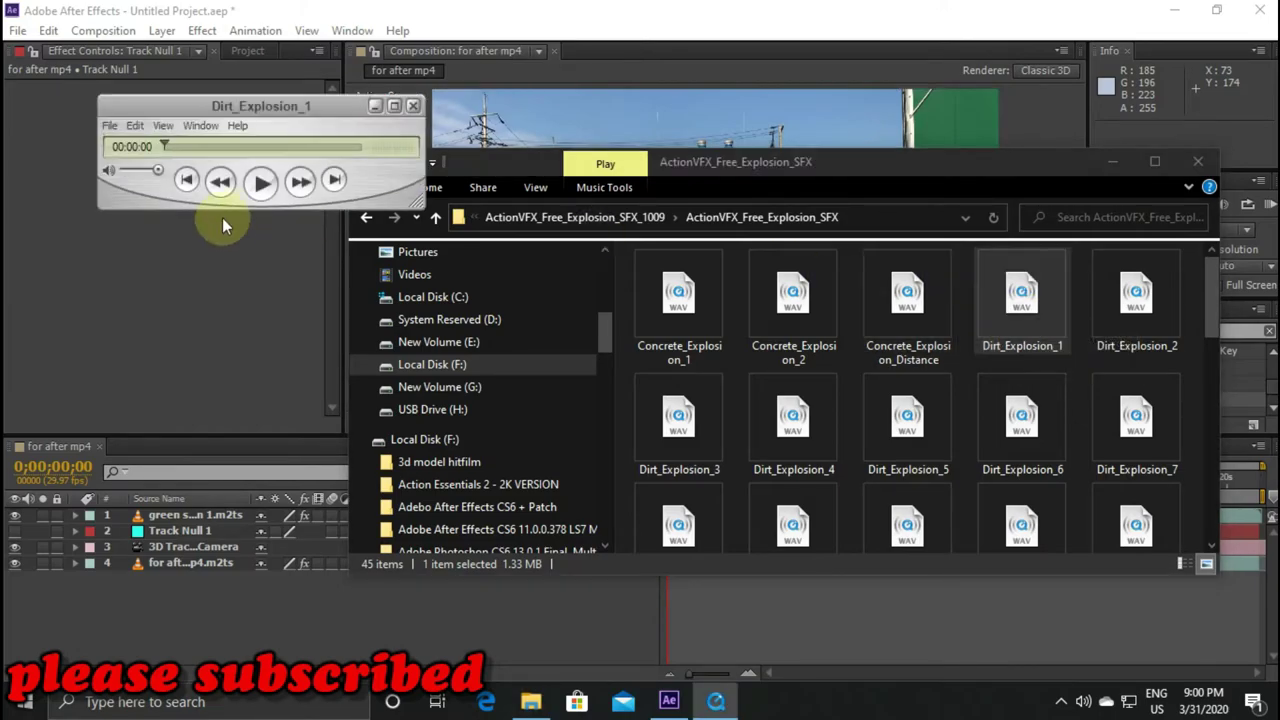
click(258, 188)
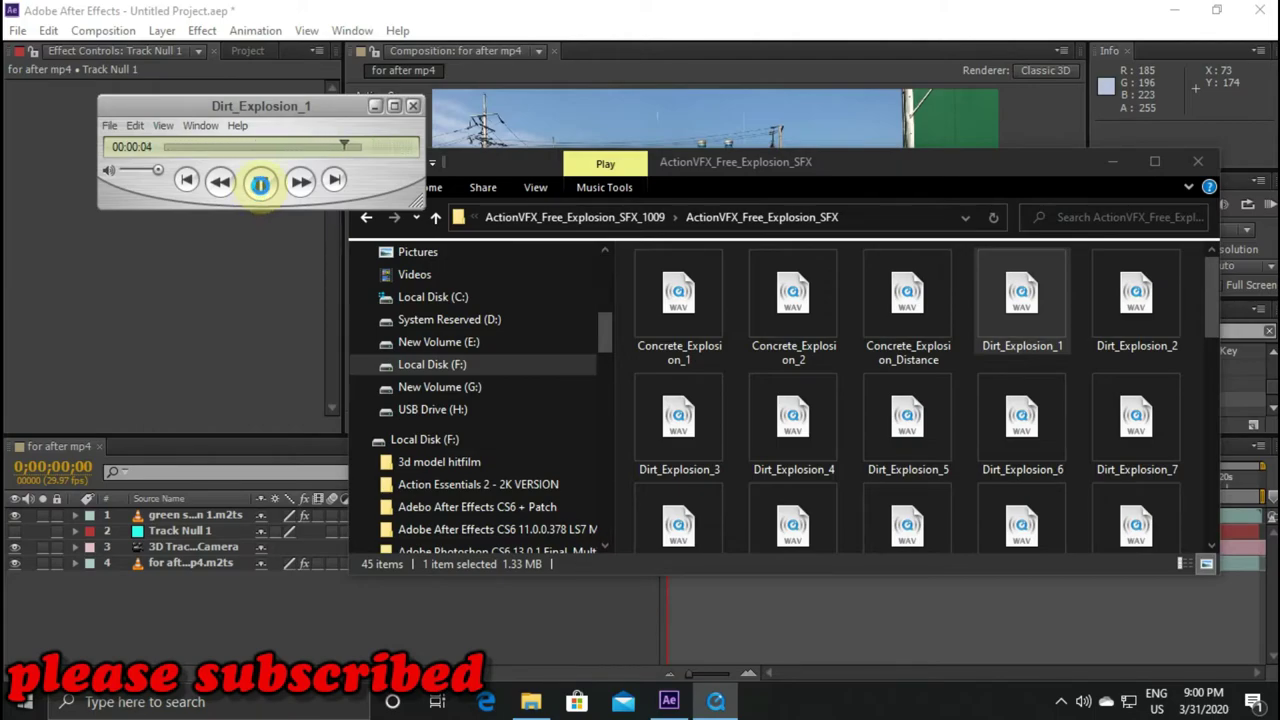
click(413, 105)
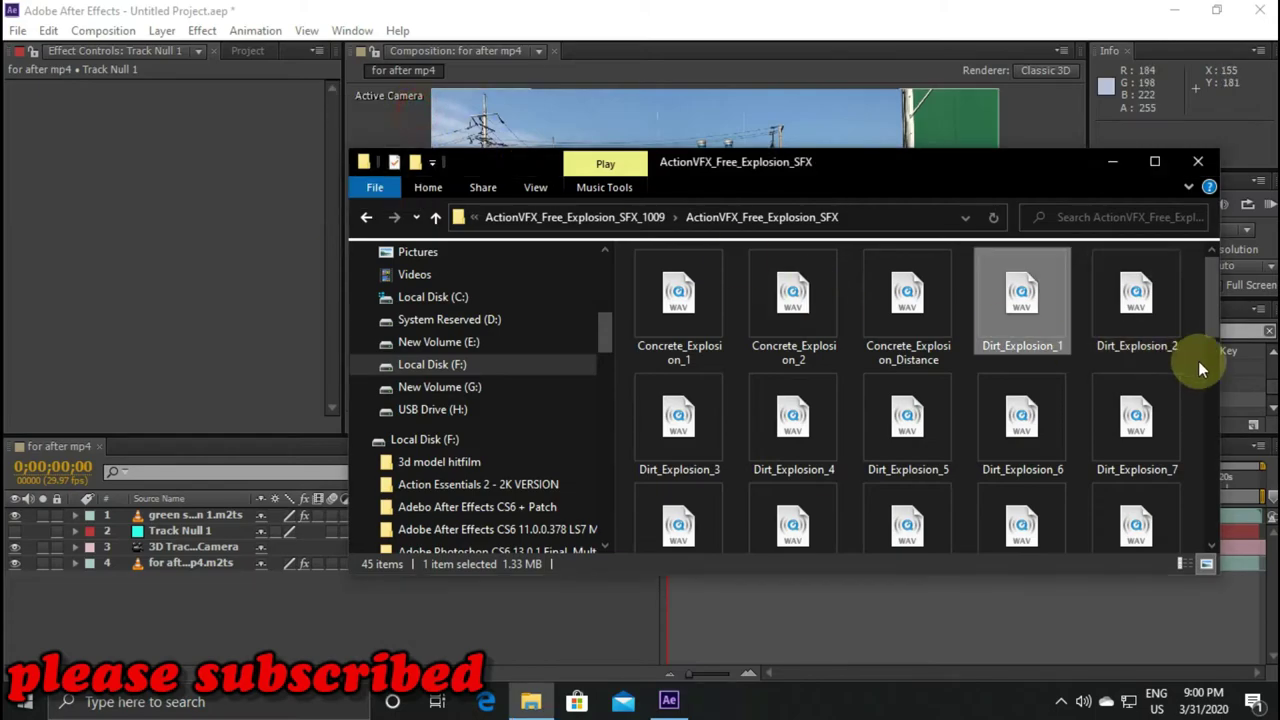
click(1152, 310)
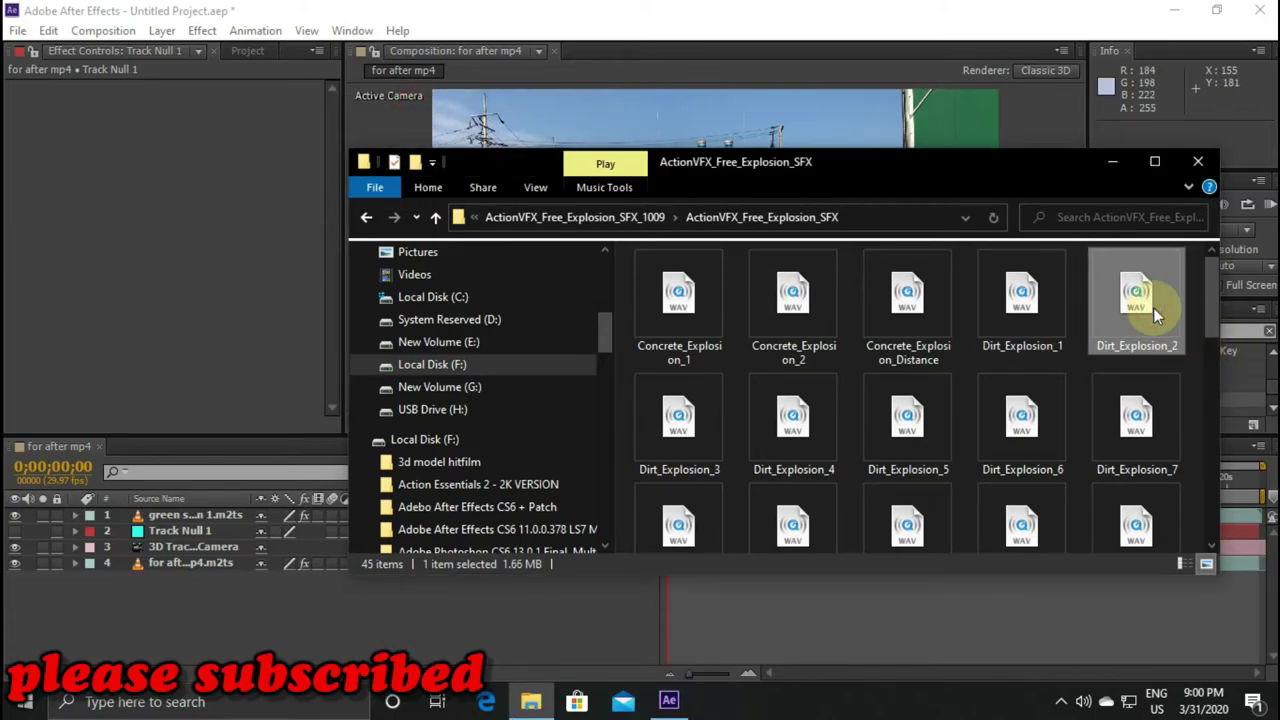
double_click(1155, 313)
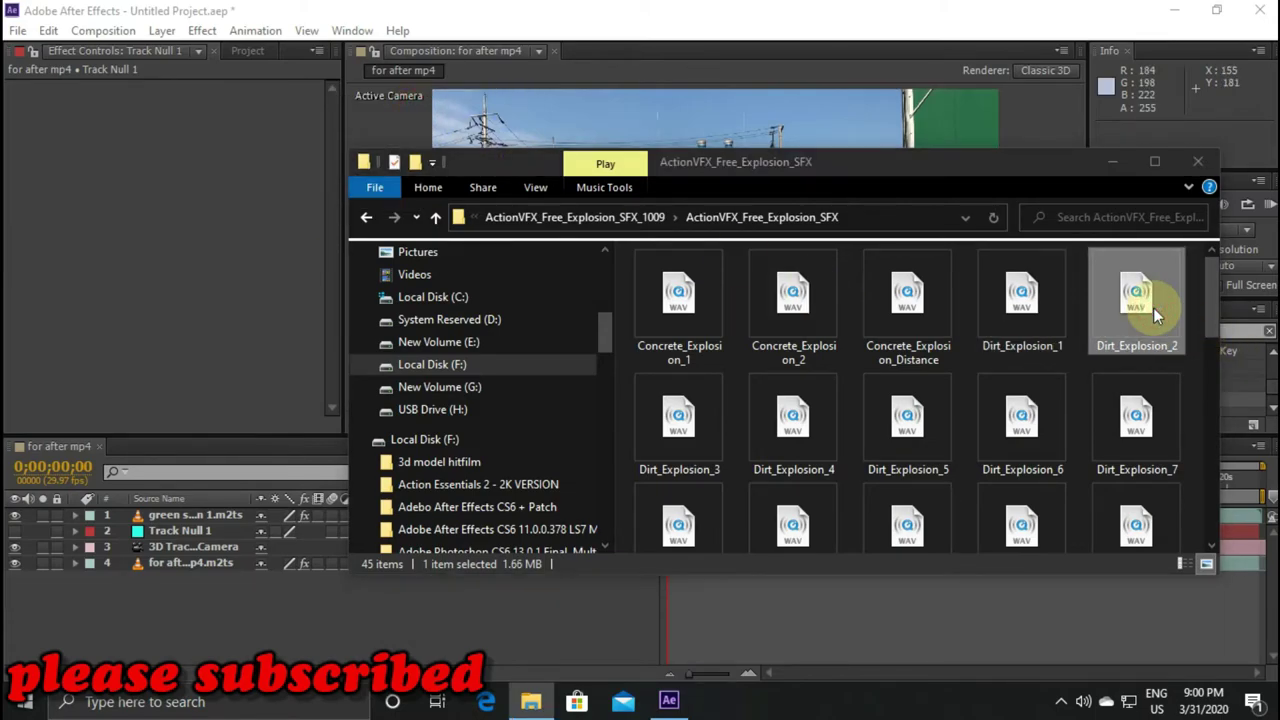
click(259, 183)
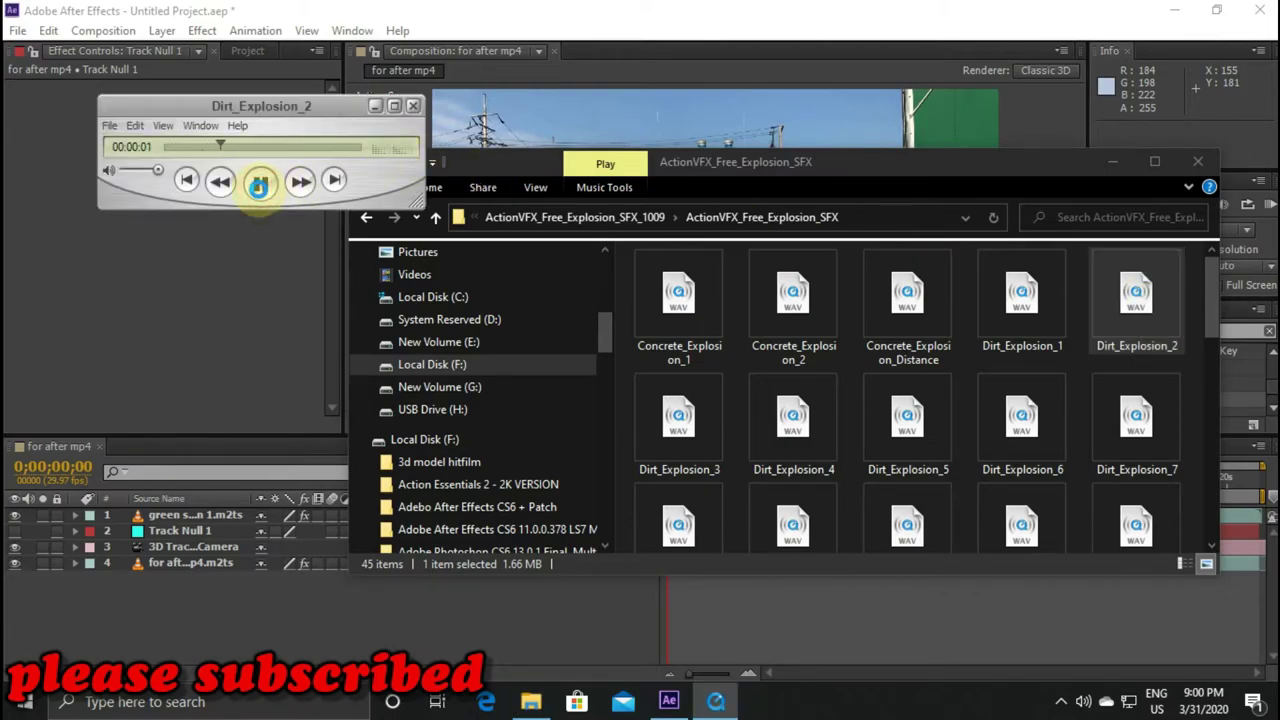
click(259, 183)
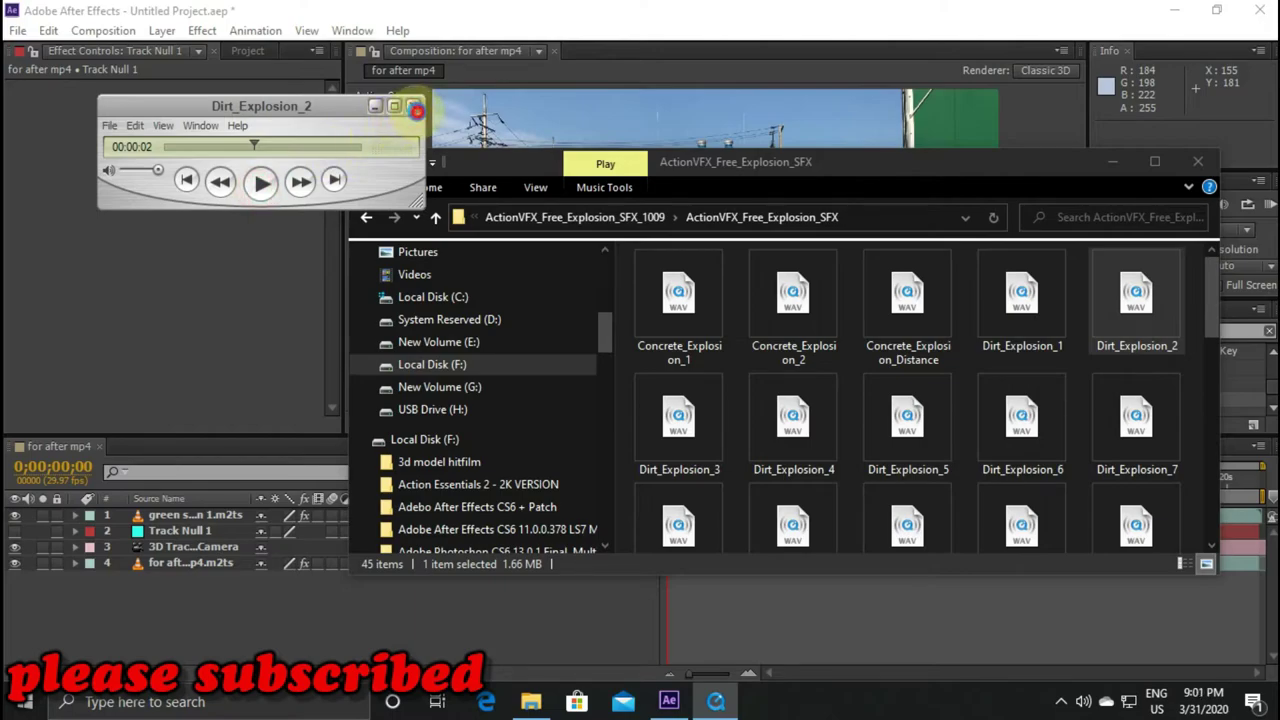
click(416, 108)
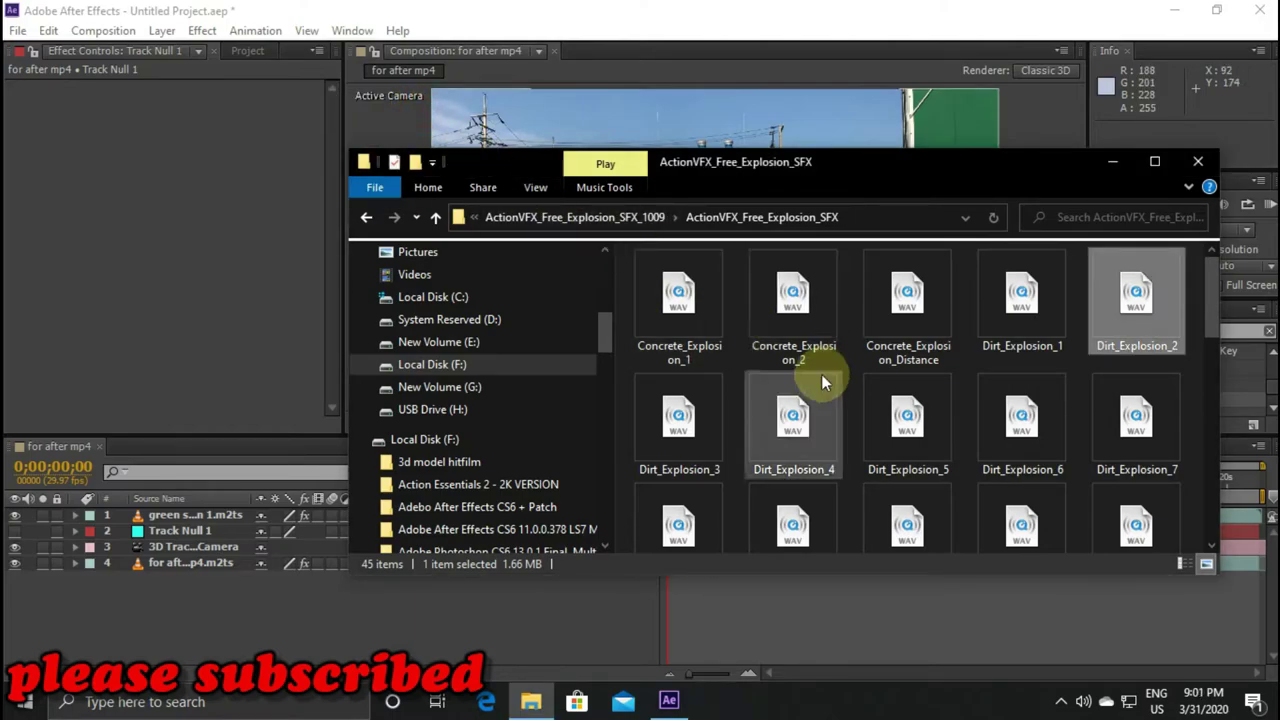
Audition the Dirt_Explosion_3 and Dirt_Explosion_4 sounds
click(695, 424)
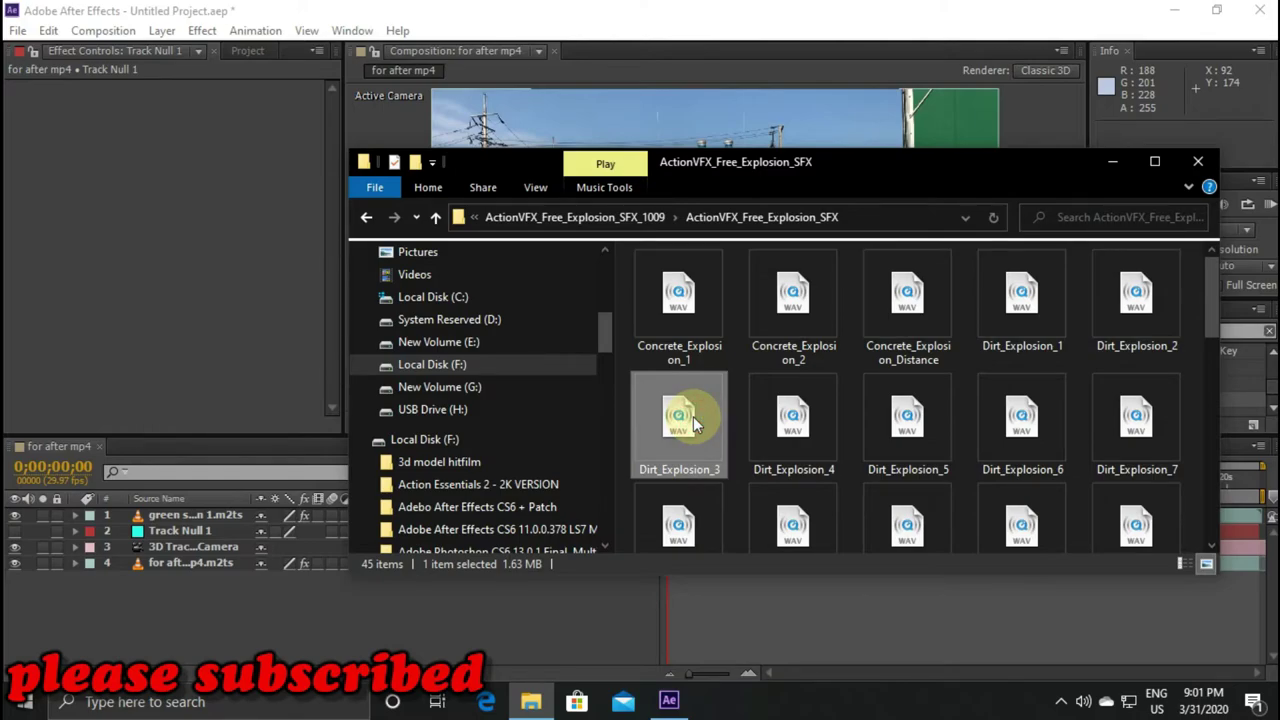
double_click(695, 424)
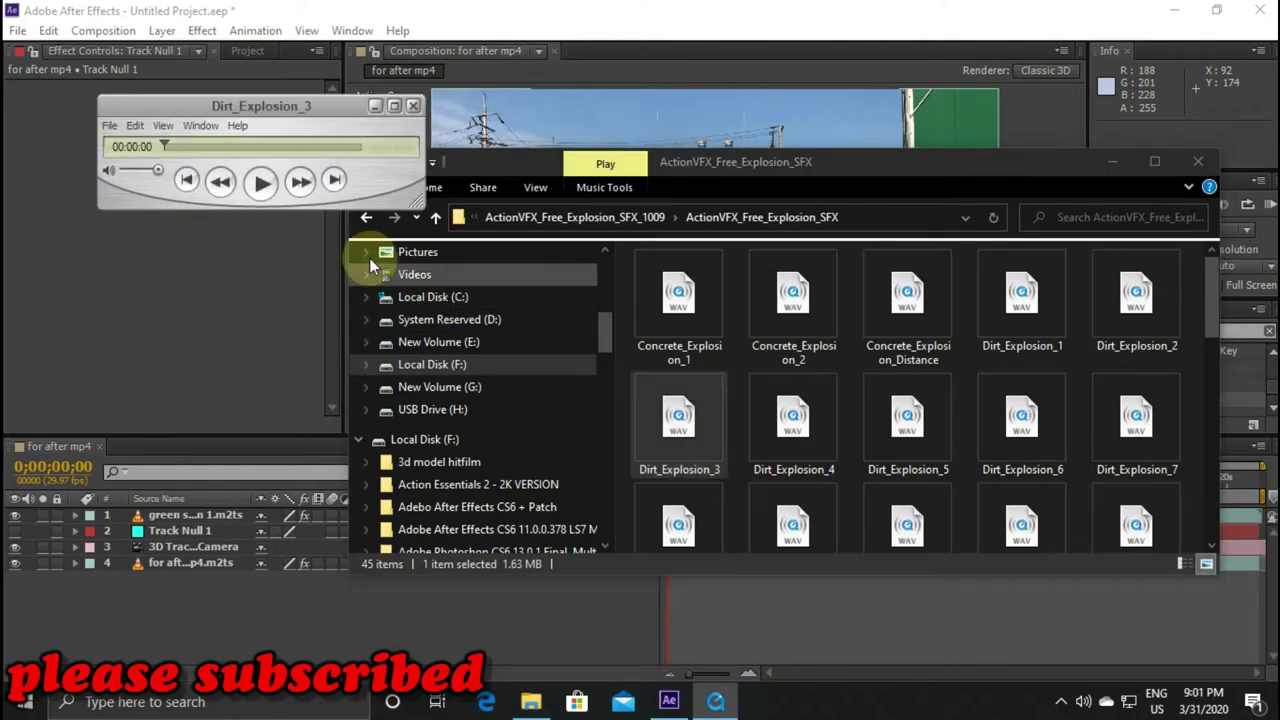
click(260, 182)
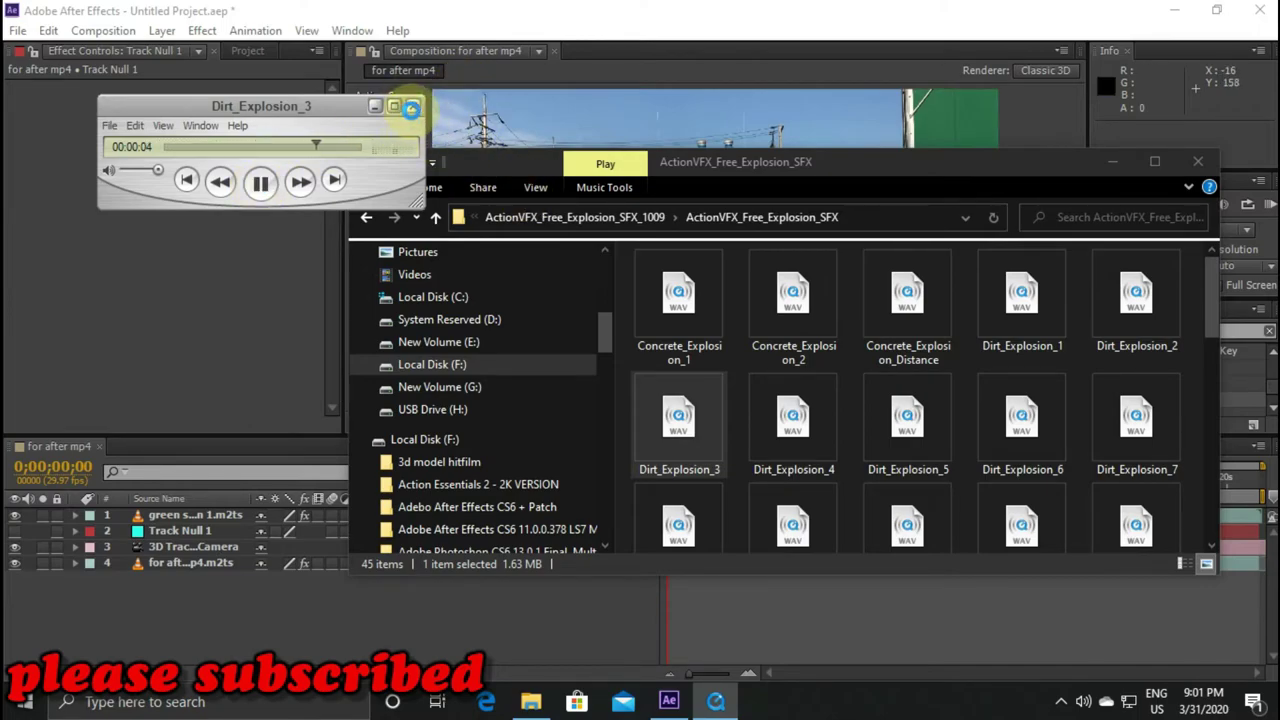
click(411, 107)
click(805, 420)
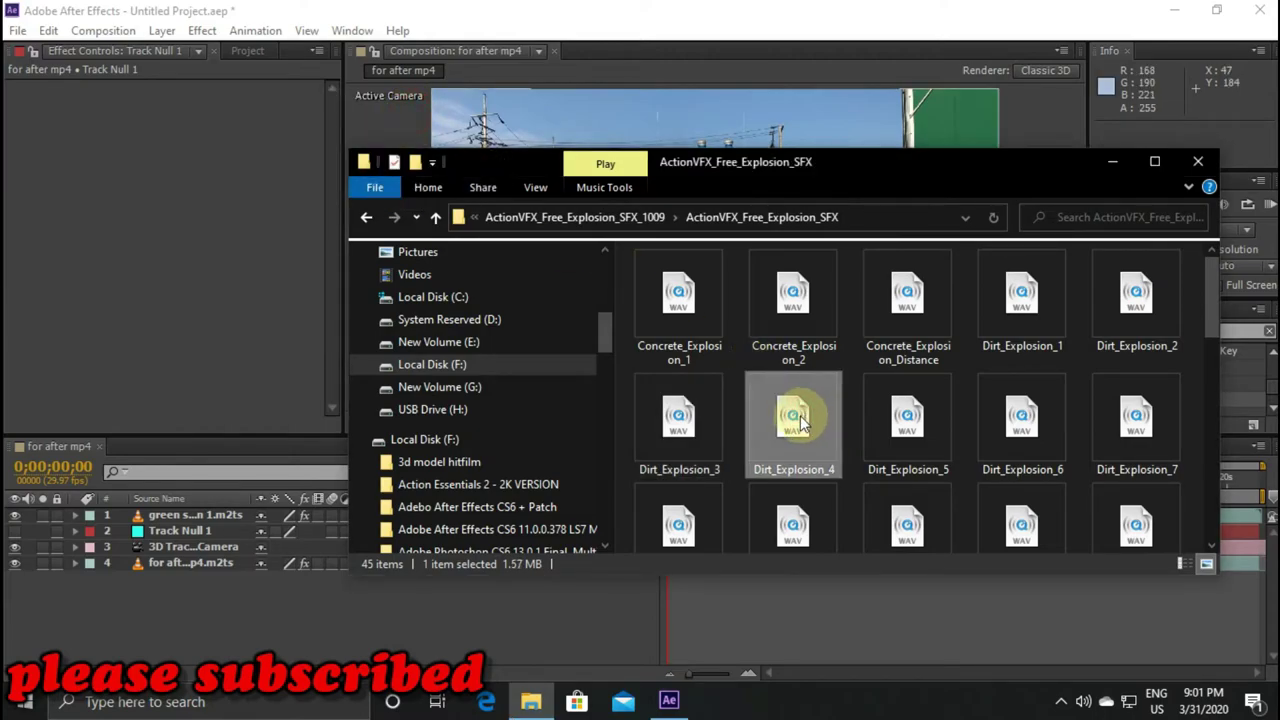
double_click(800, 422)
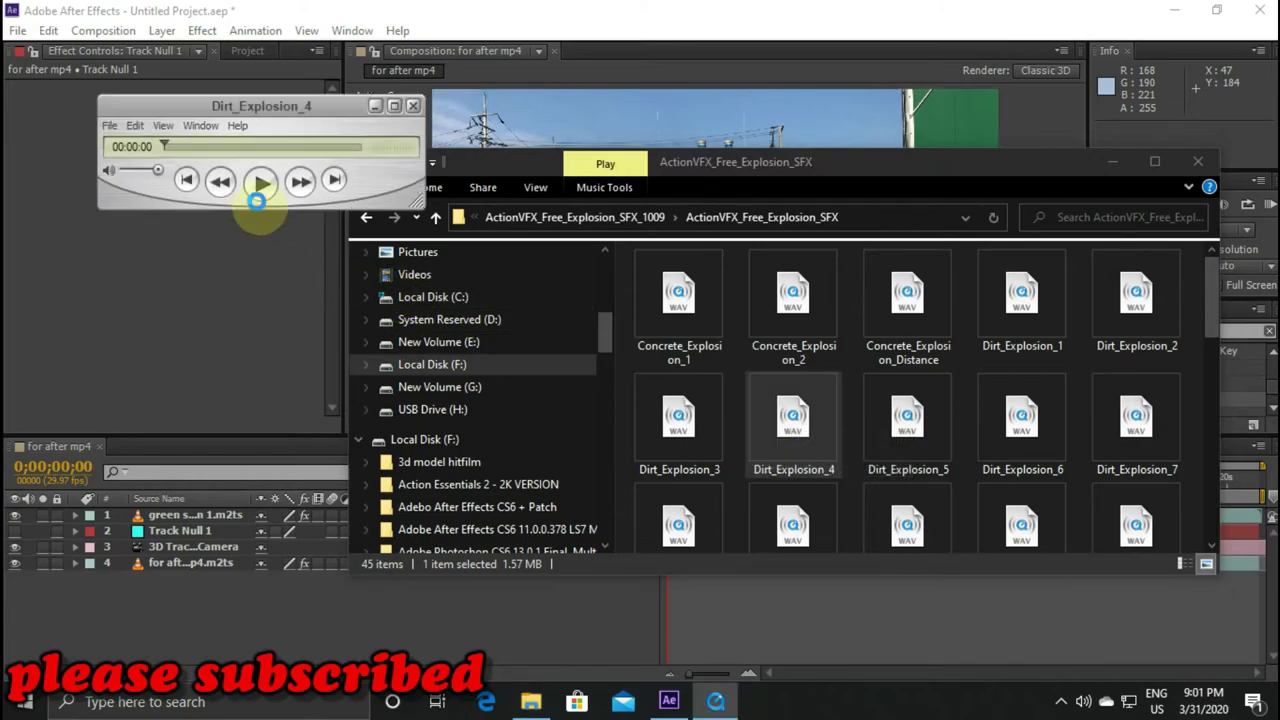
click(258, 182)
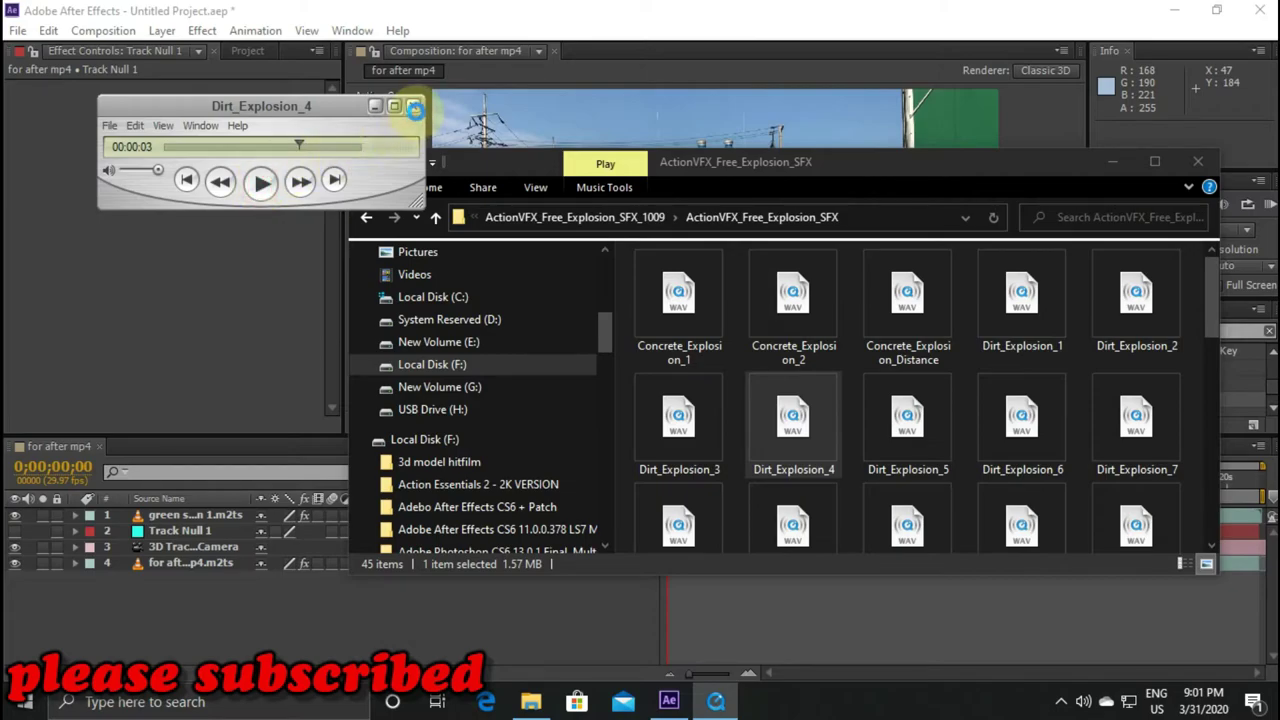
click(413, 105)
scroll(965, 500, down, 2)
scroll(966, 495, down, 4)
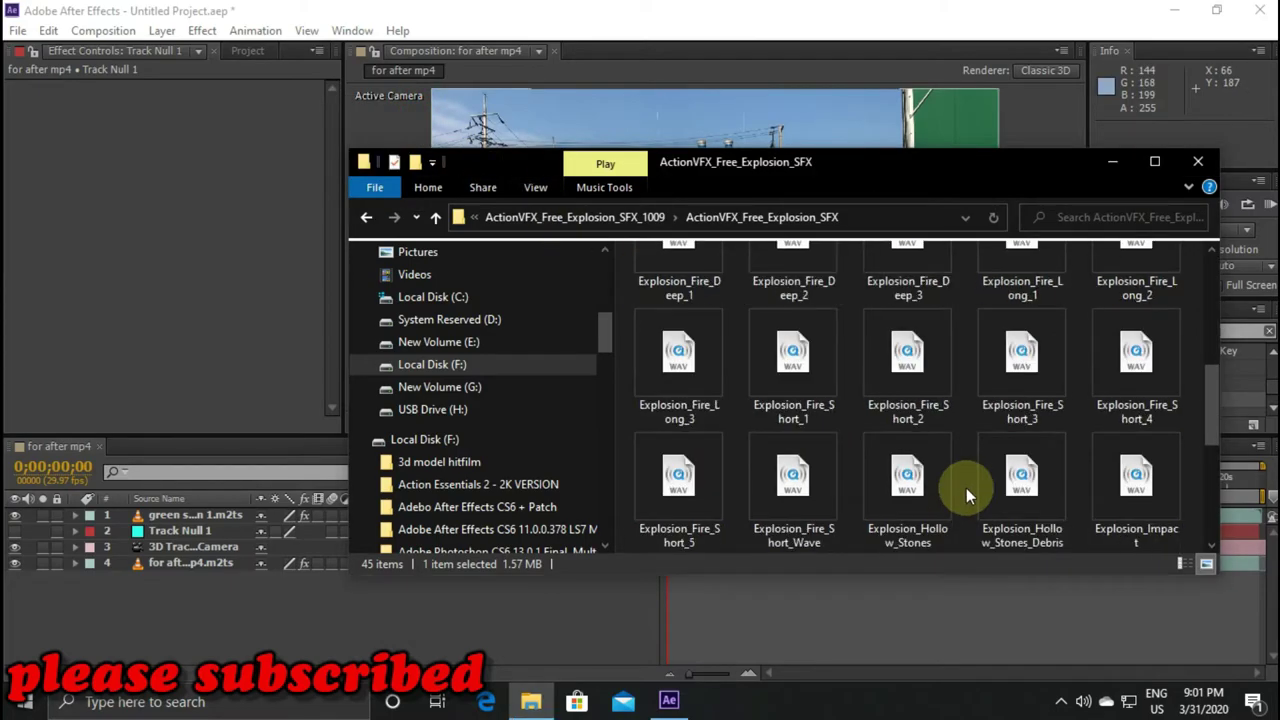
scroll(968, 495, down, 2)
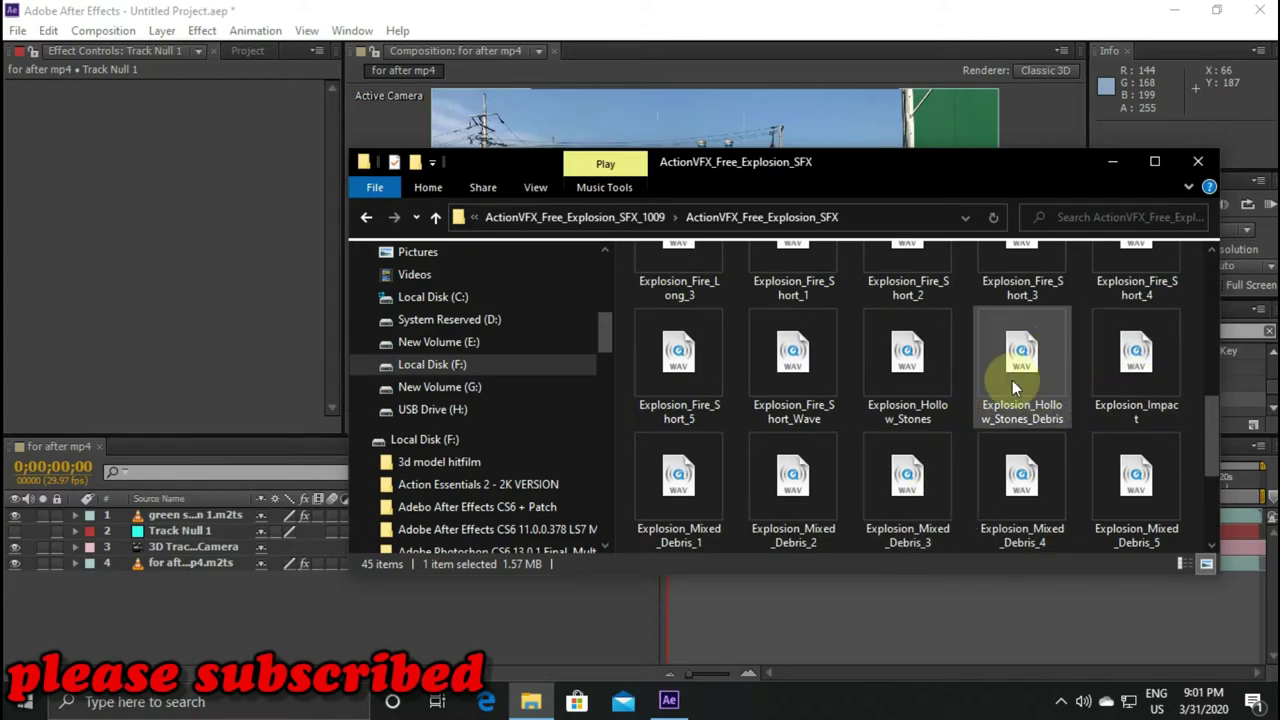
click(884, 391)
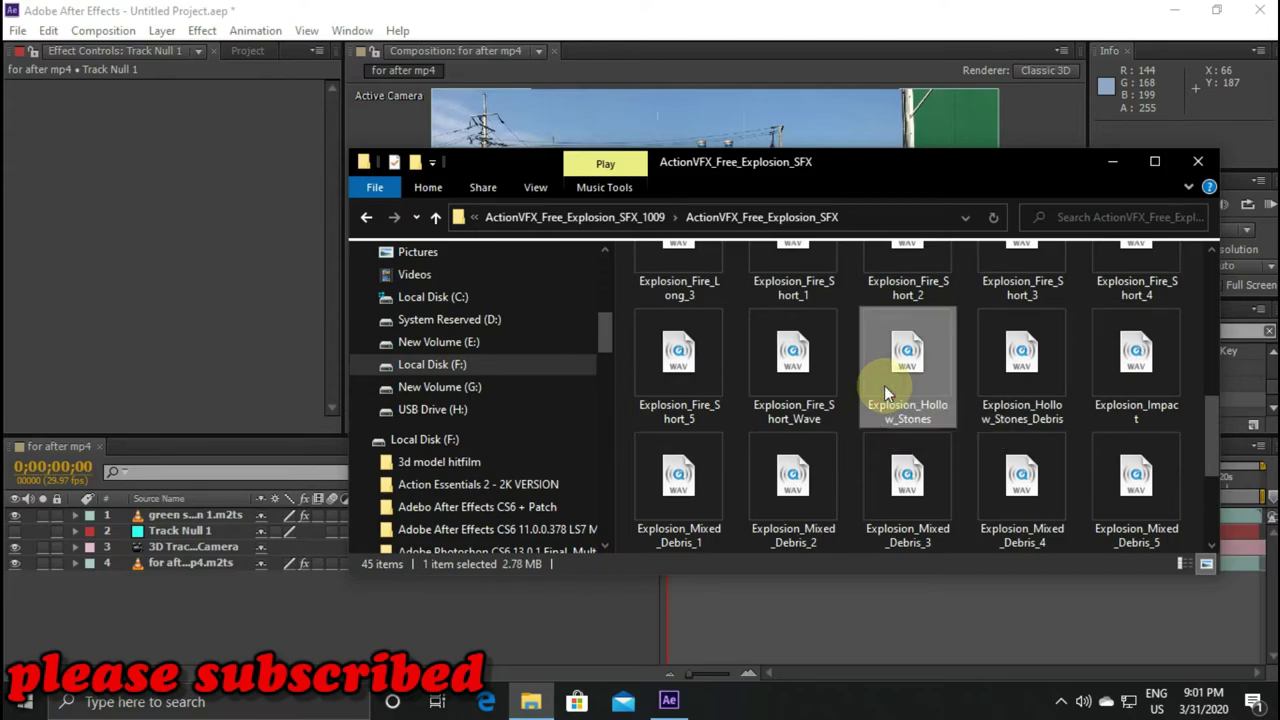
double_click(885, 392)
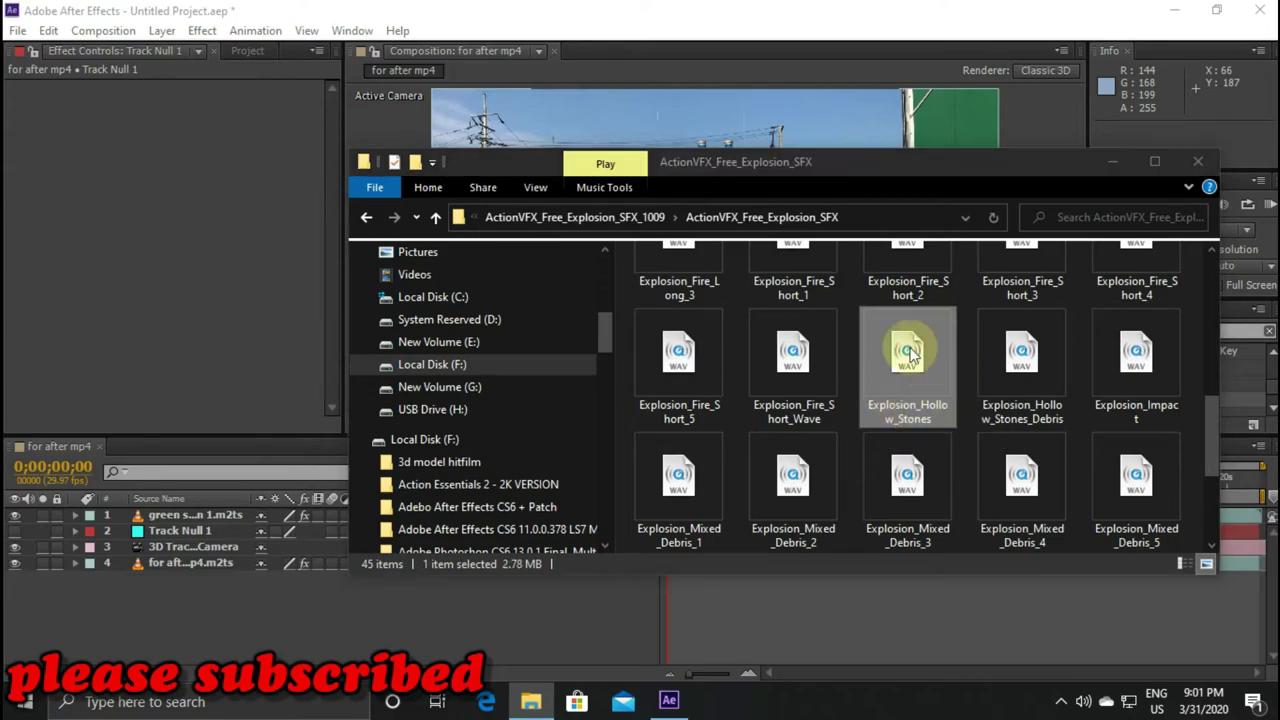
click(262, 181)
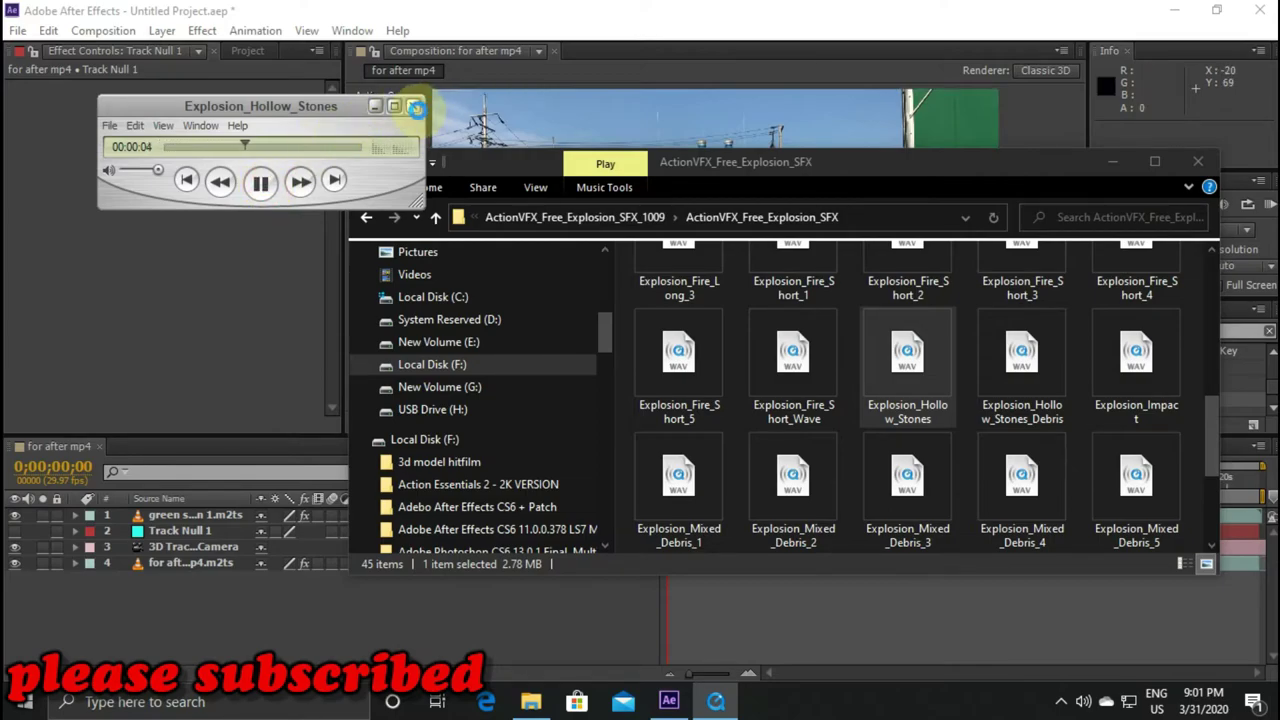
click(415, 106)
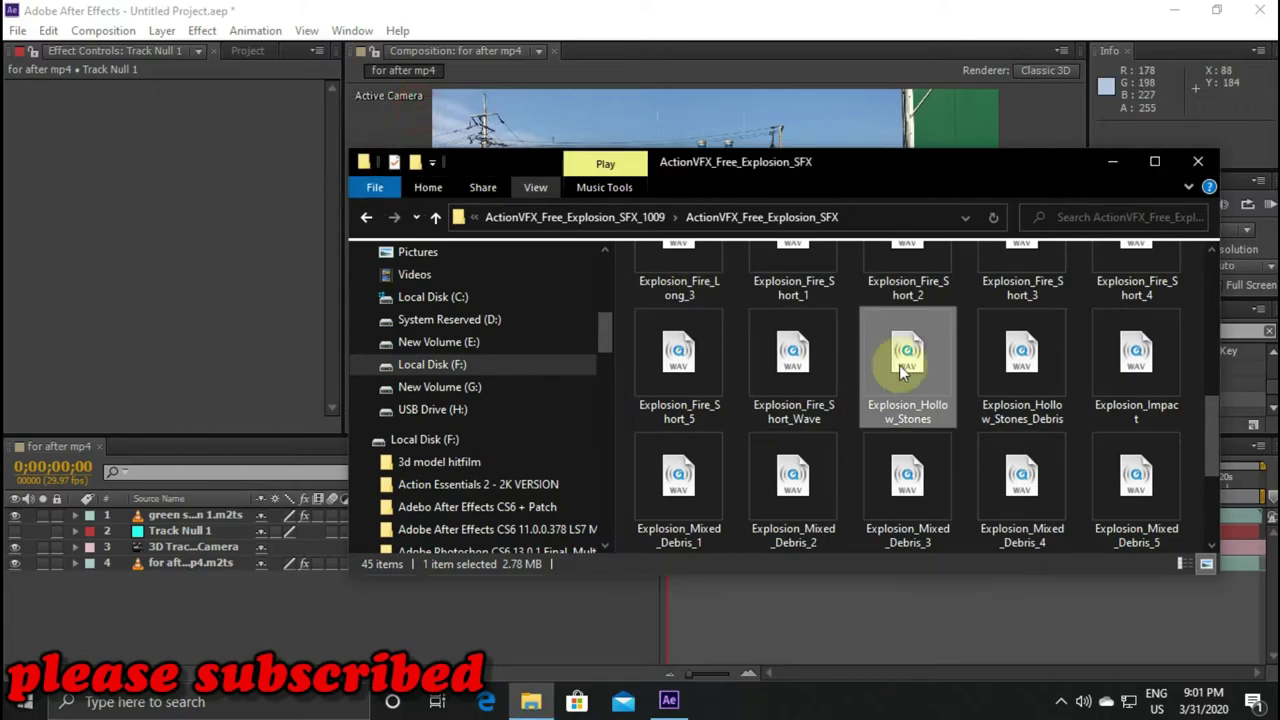
click(1125, 402)
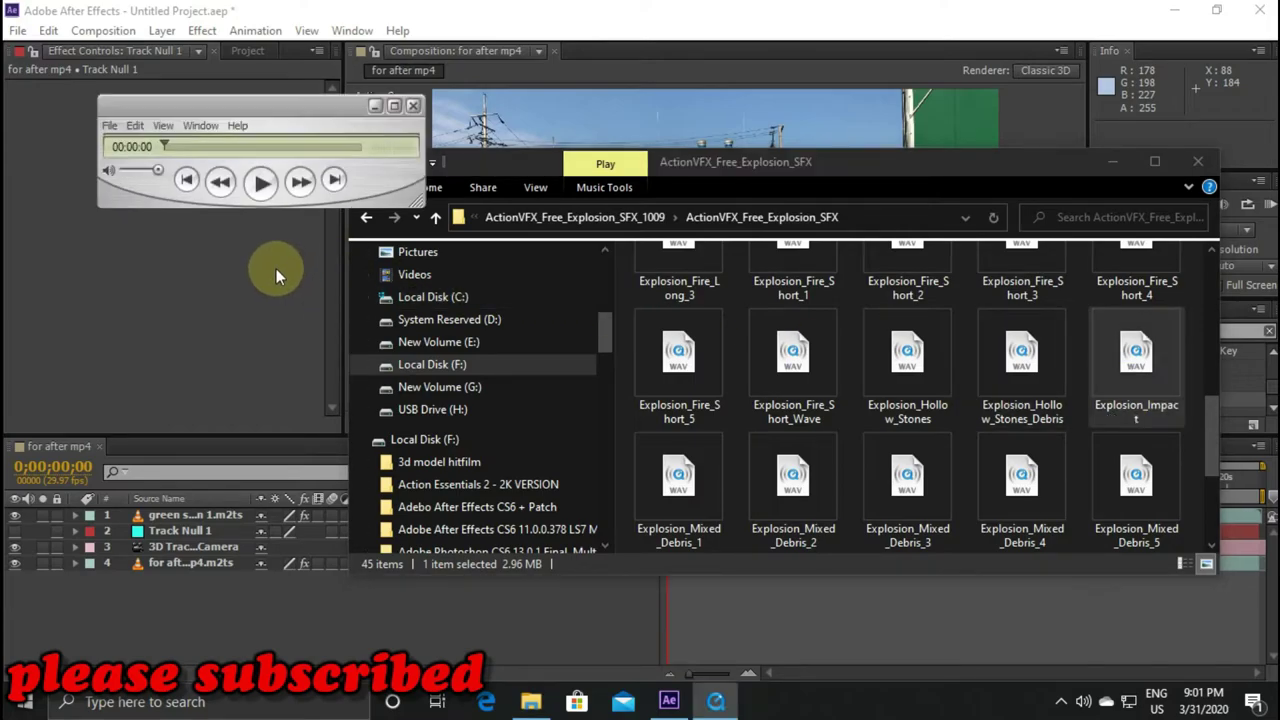
click(253, 181)
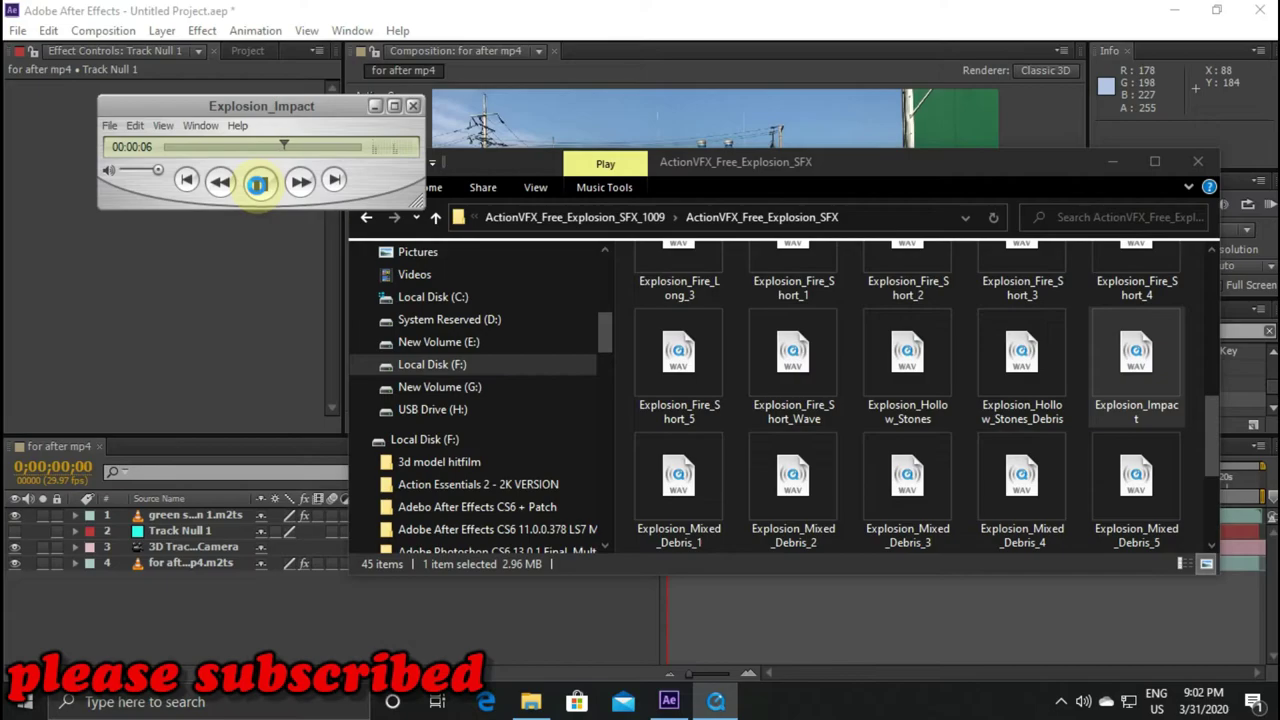
click(258, 183)
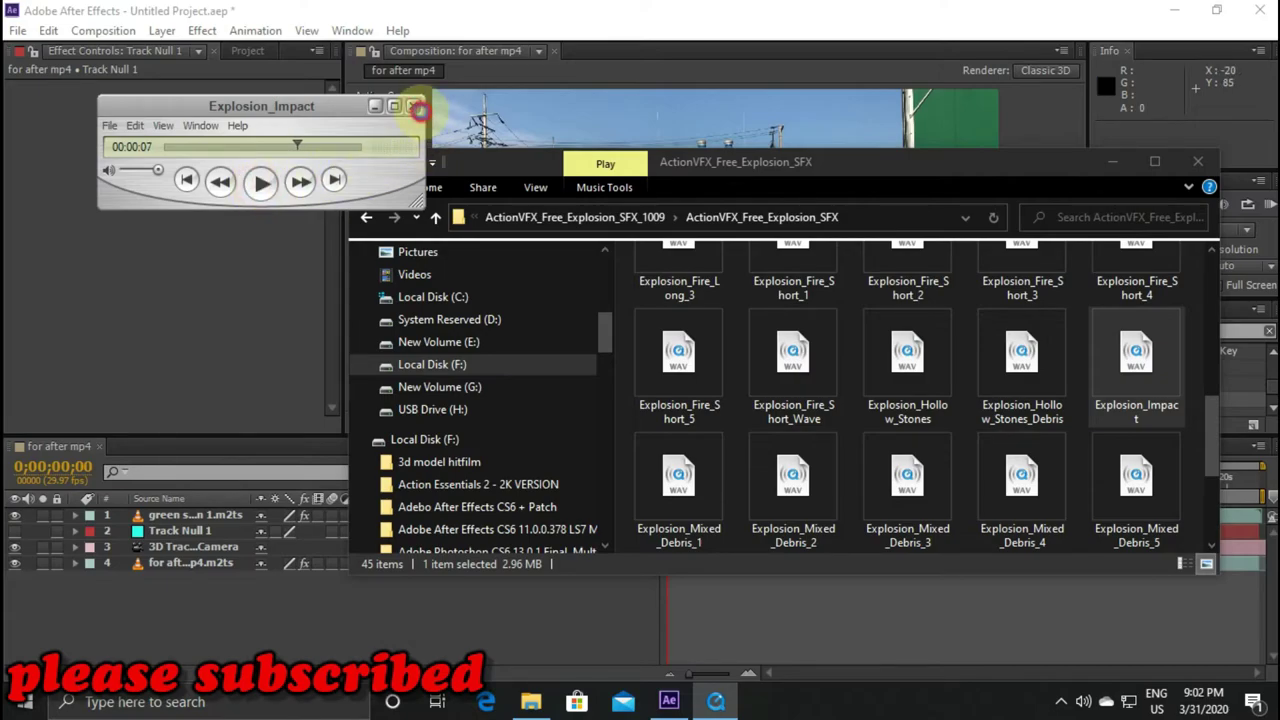
click(414, 106)
scroll(869, 403, down, 1)
scroll(868, 407, down, 1)
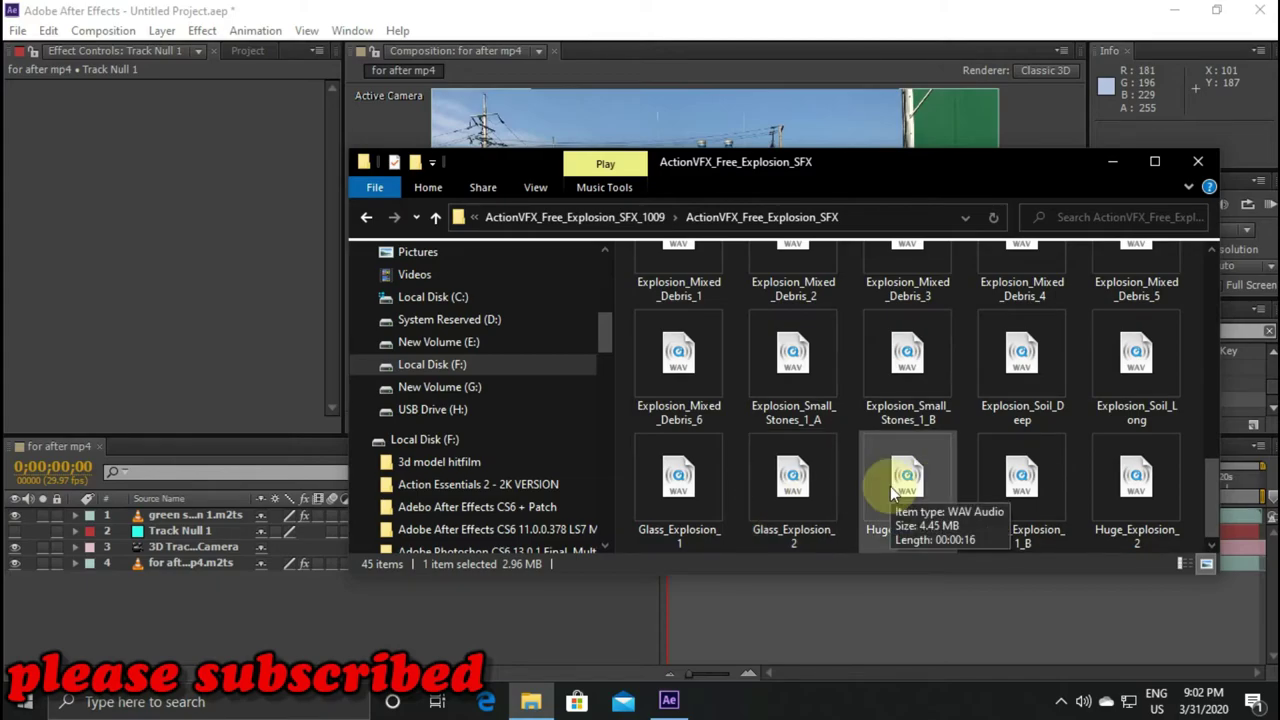
Audition the Explosion_Fire_Big_1 sound
scroll(890, 486, up, 1)
scroll(893, 493, up, 2)
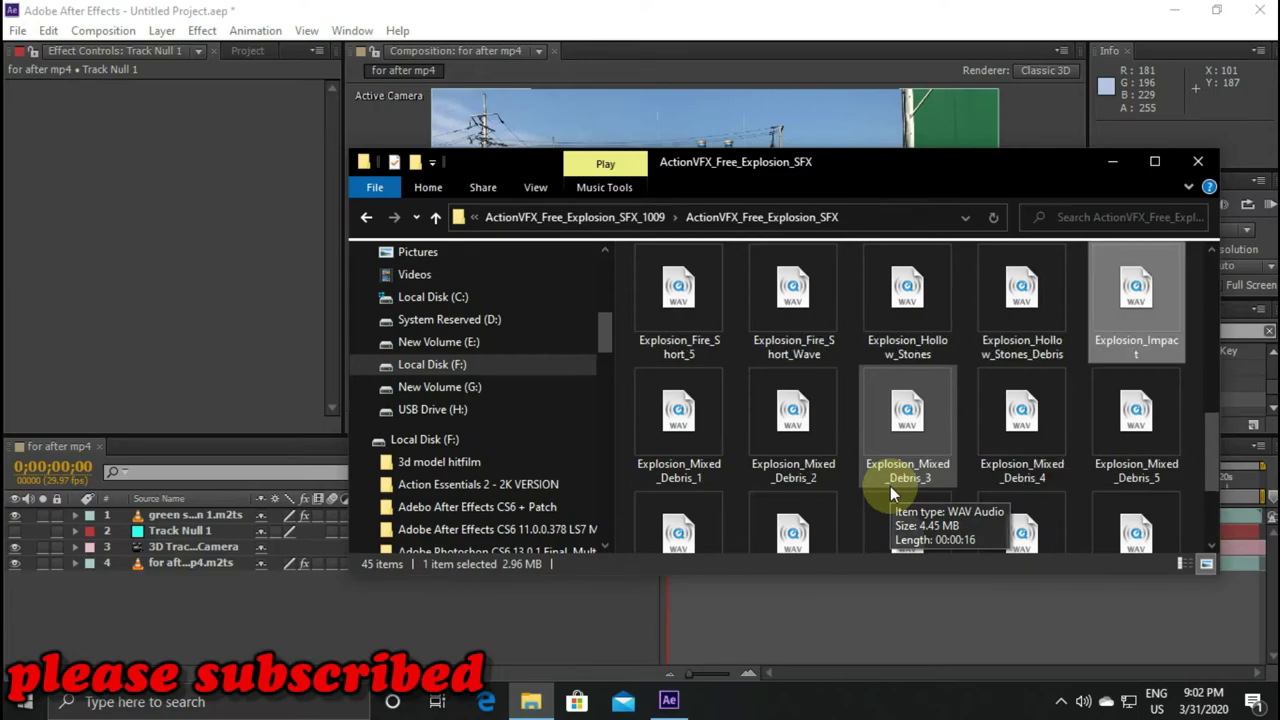
scroll(893, 493, up, 2)
scroll(893, 493, up, 3)
scroll(893, 493, up, 2)
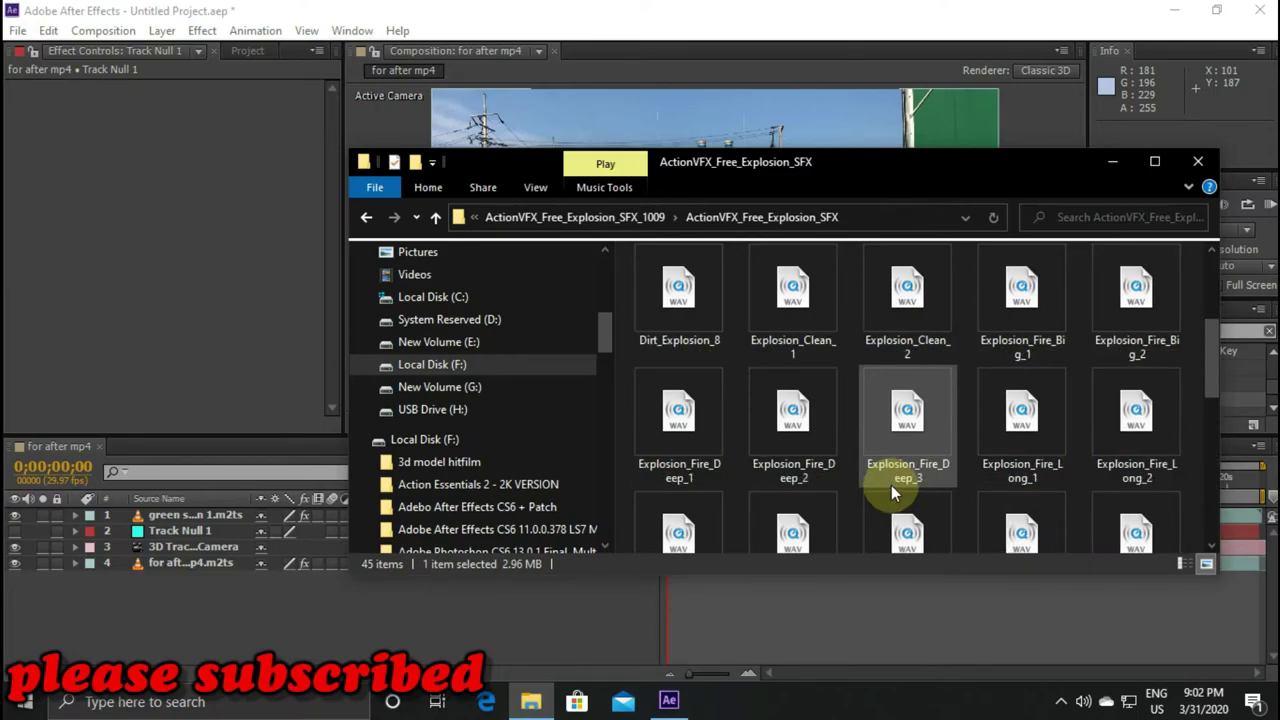
click(1000, 308)
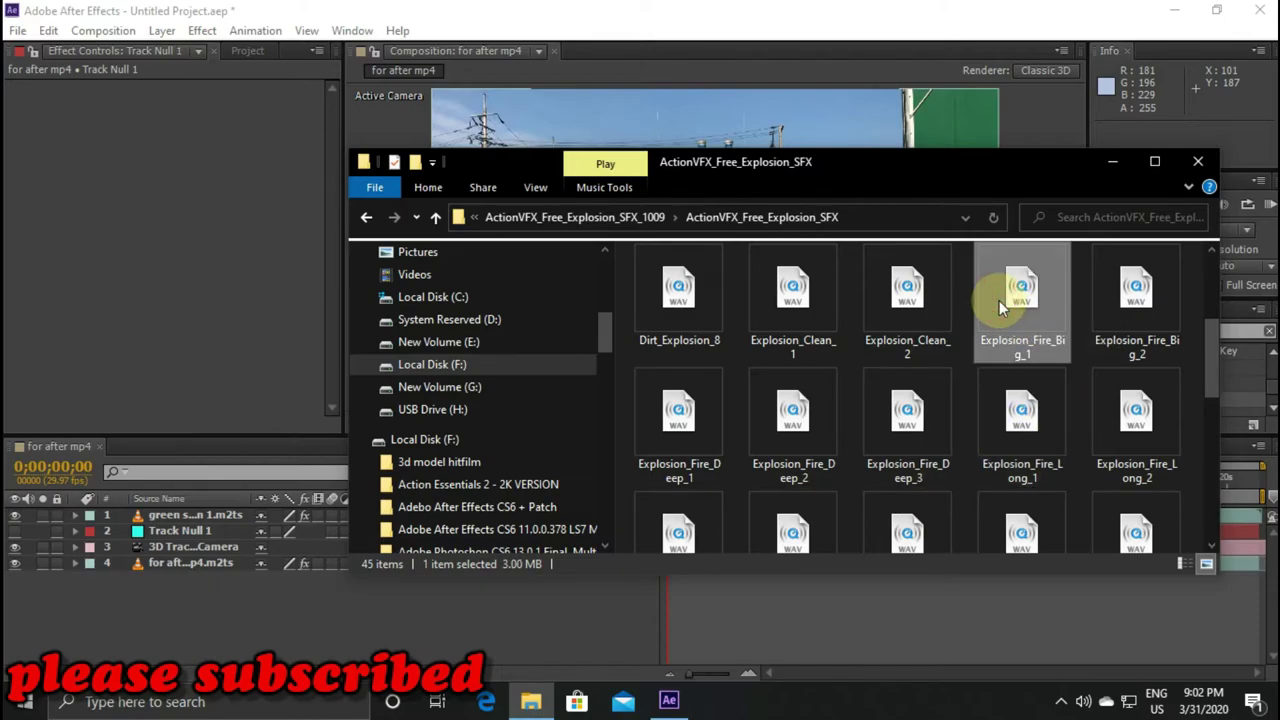
double_click(1000, 308)
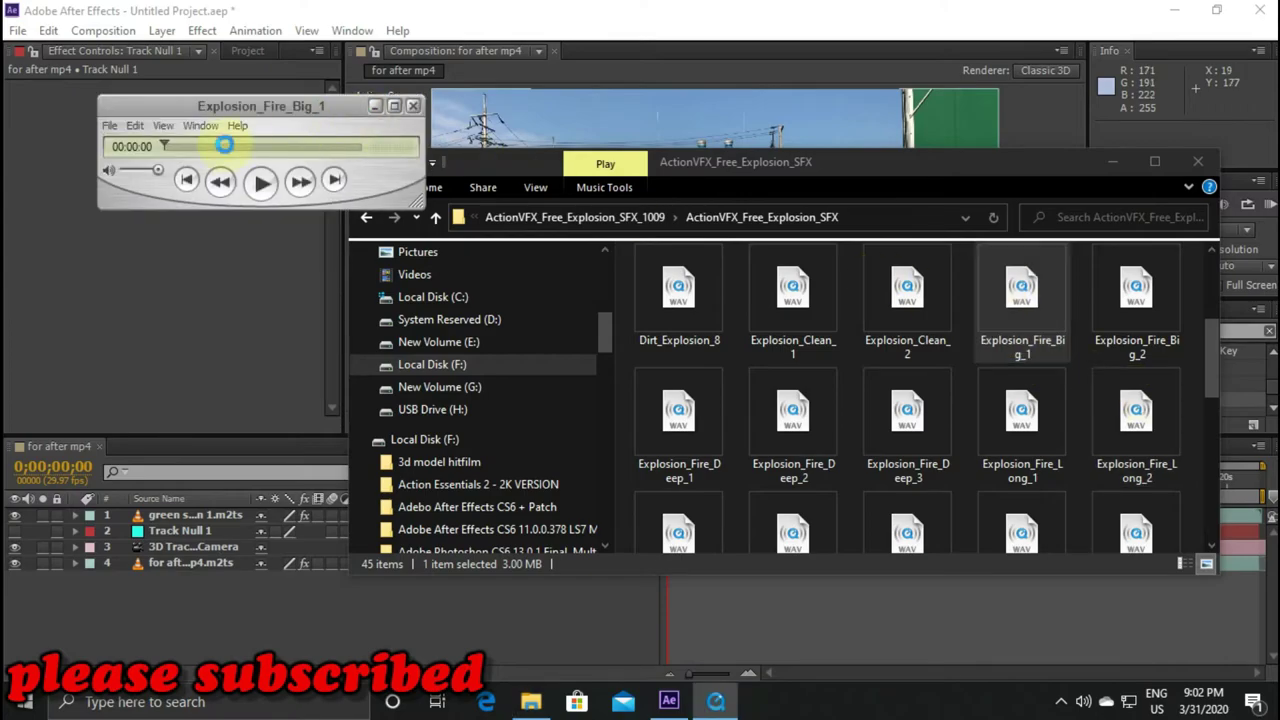
click(272, 186)
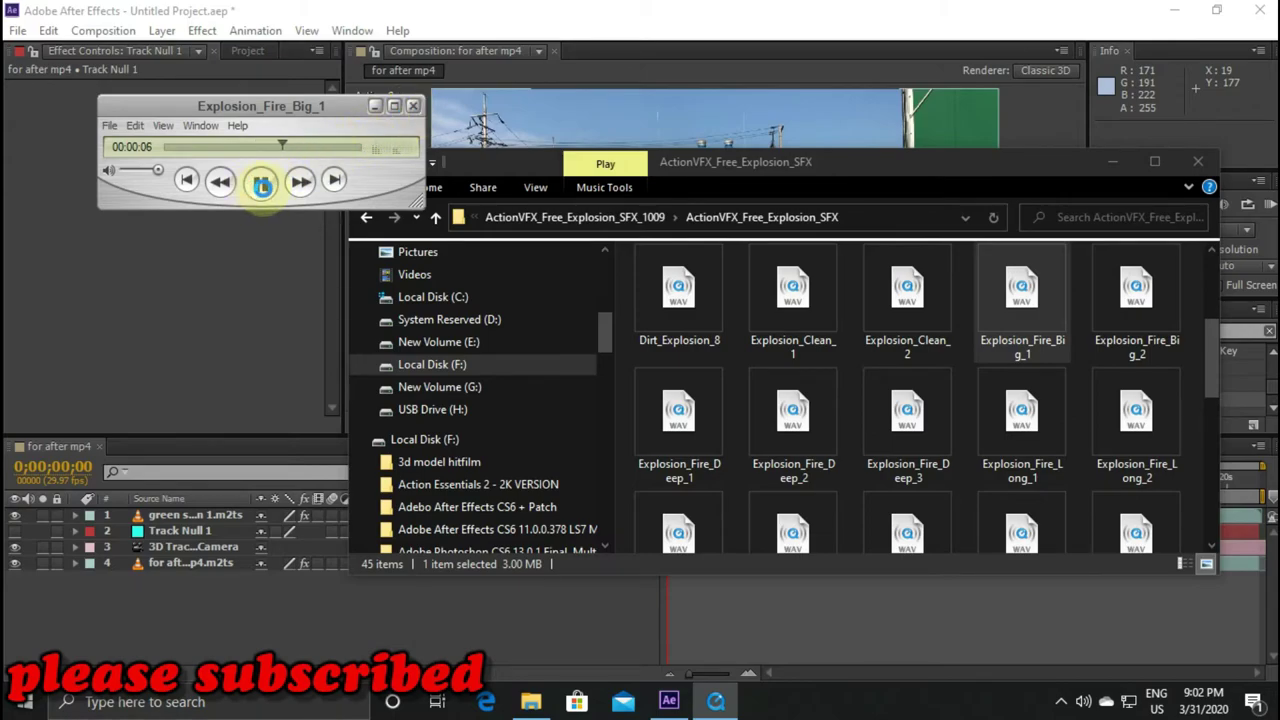
click(262, 183)
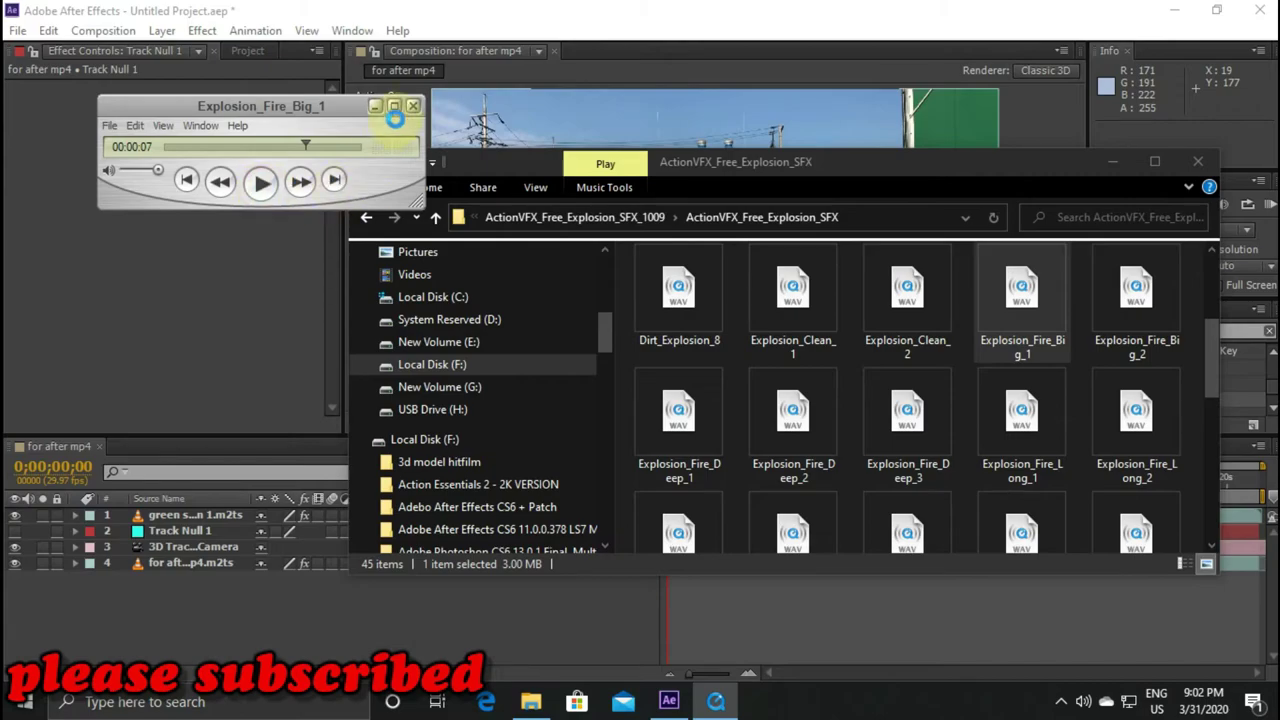
click(413, 106)
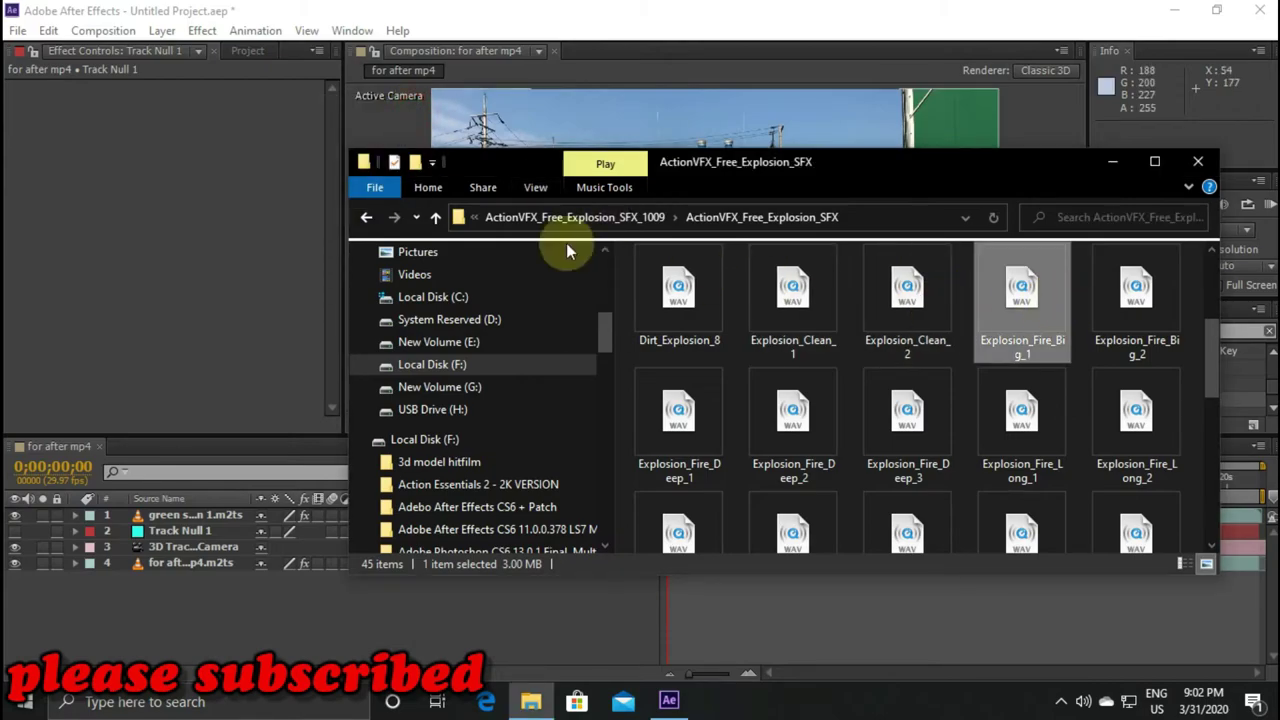
Audition Explosion_Fire_Big_2.wav and import it into the After Effects Project panel
click(240, 52)
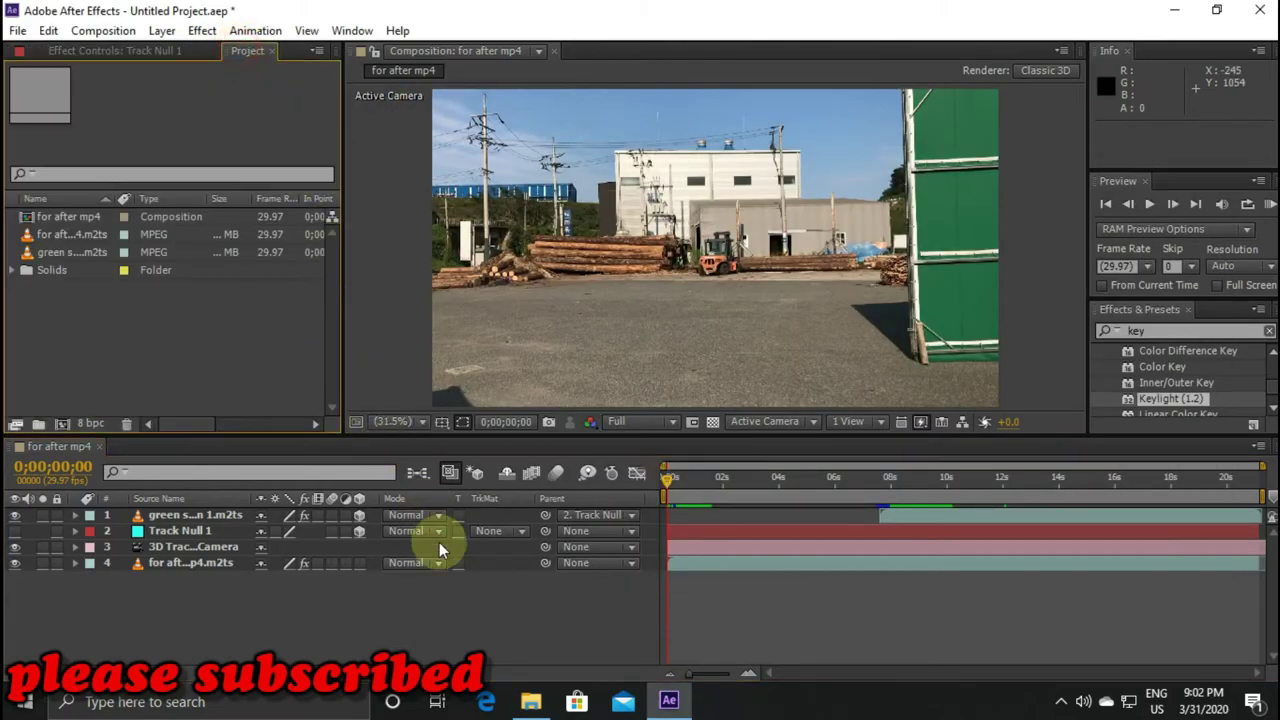
click(531, 701)
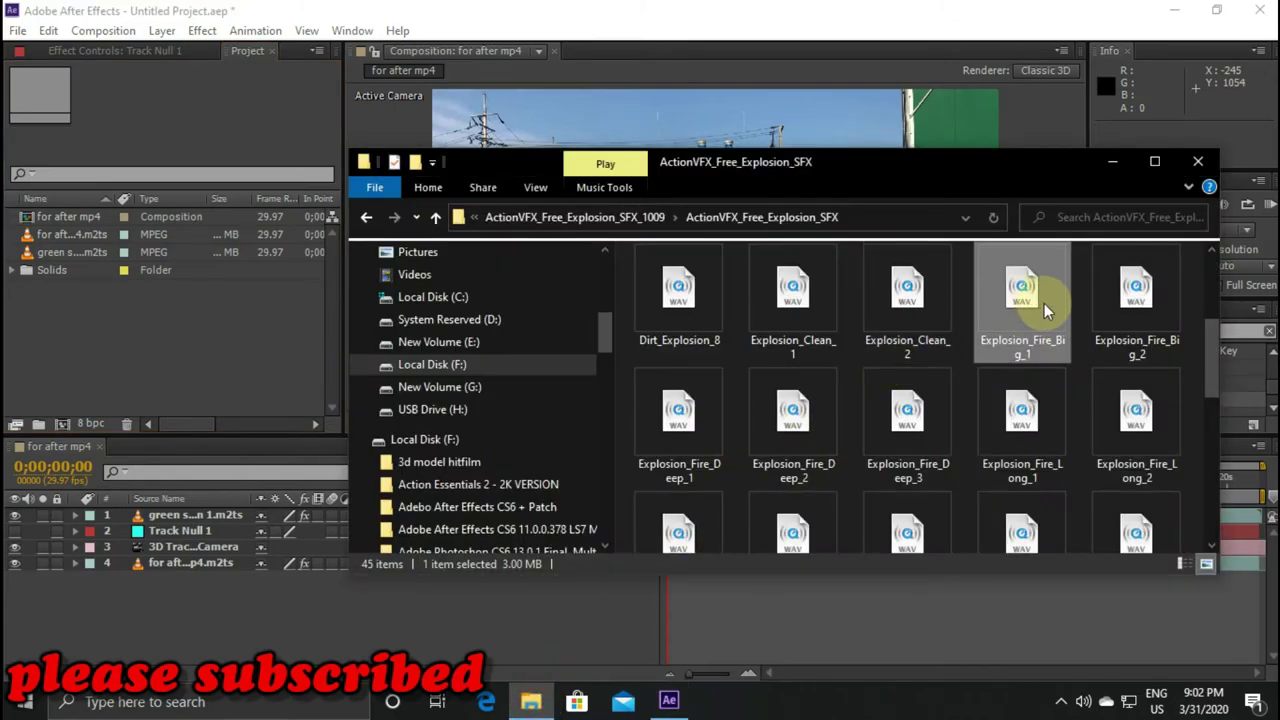
click(1122, 305)
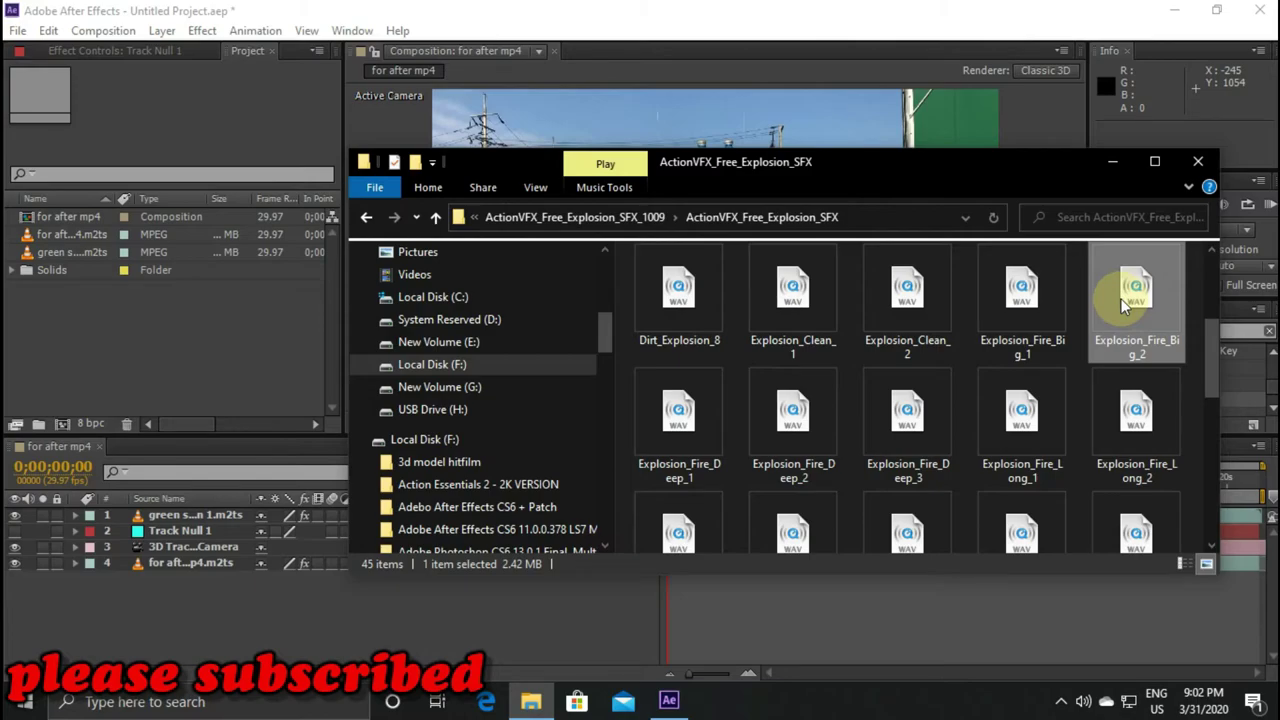
double_click(1122, 305)
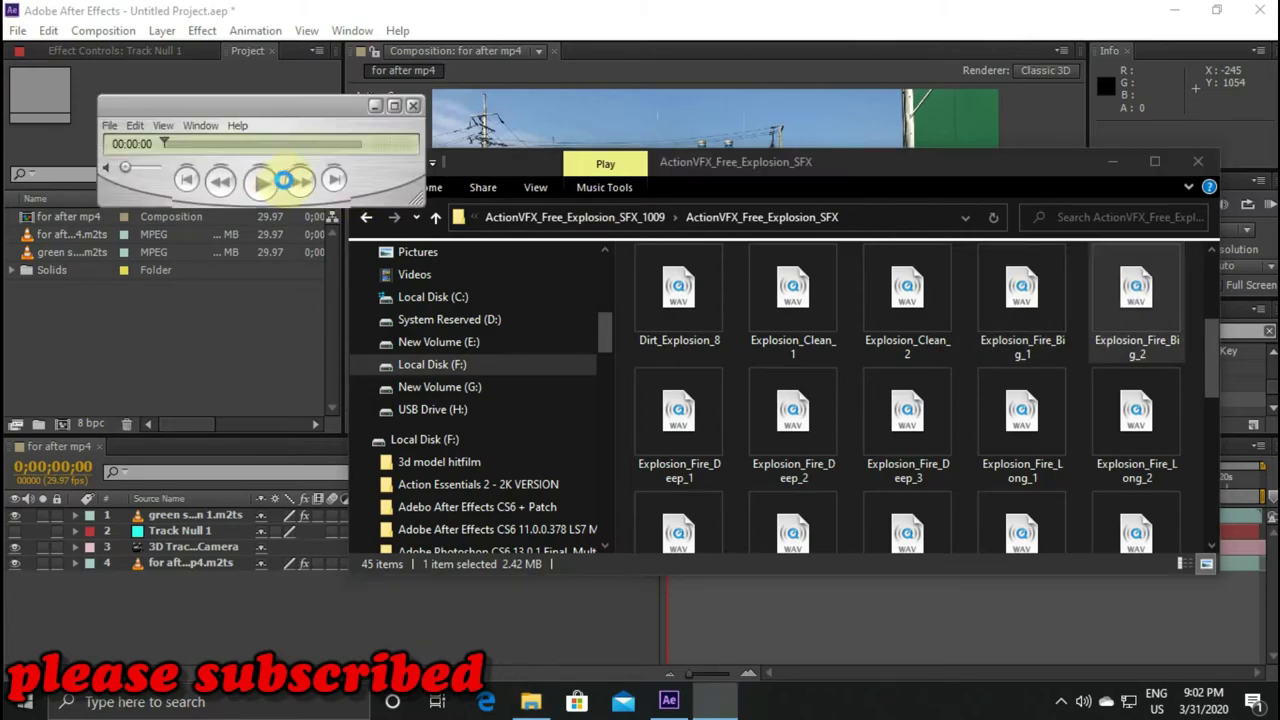
click(258, 181)
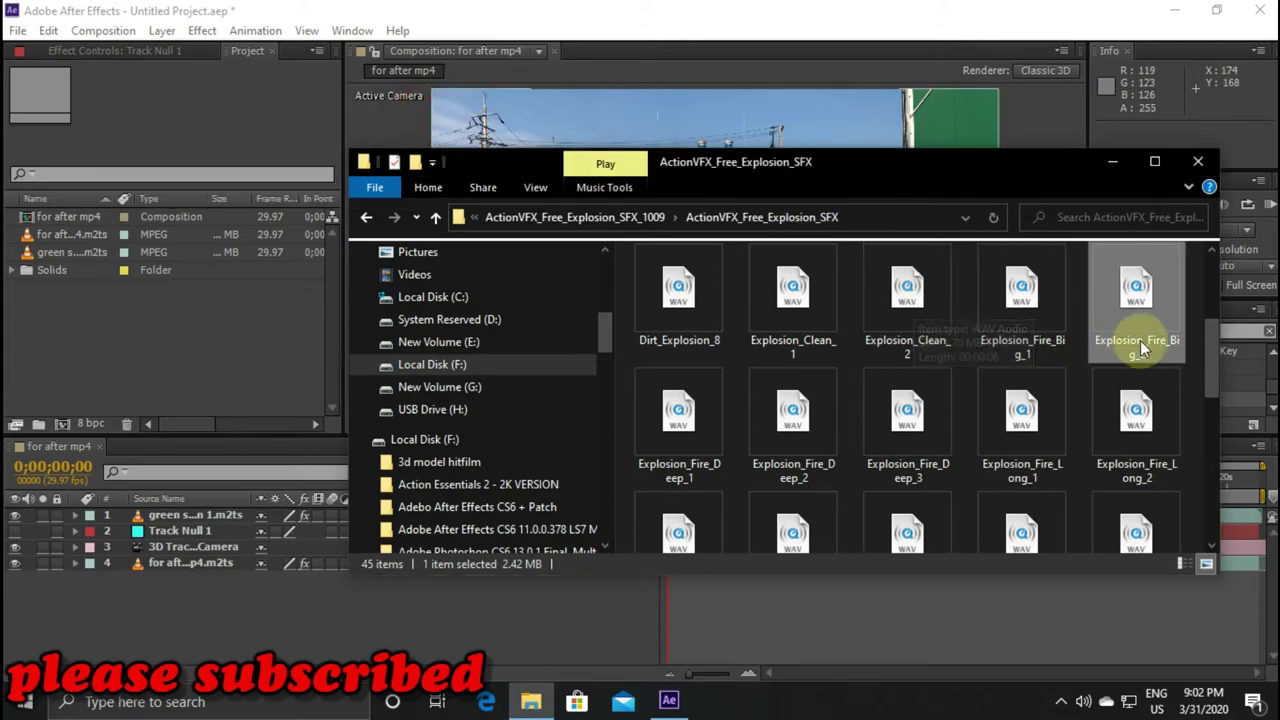
drag(1155, 338, 173, 368)
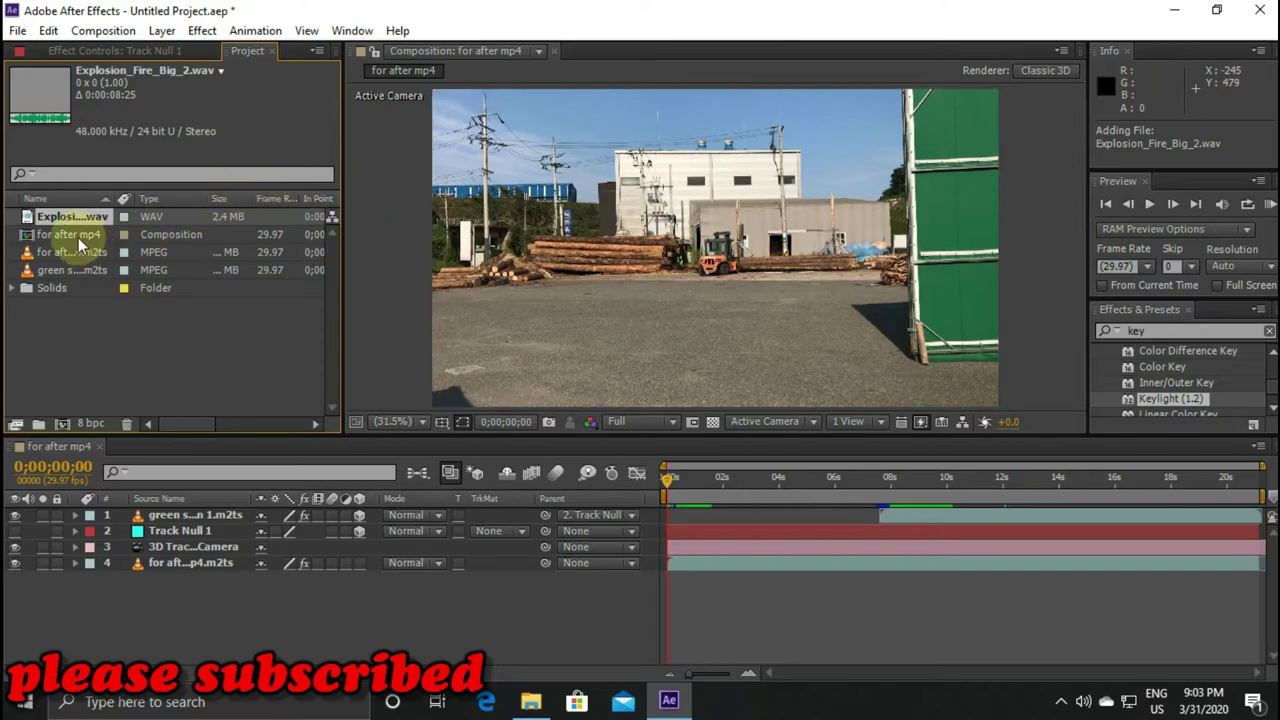
Add Explosion_Fire_Big_2 as a layer, raise Audio Levels to +12.00 dB, and show its waveform
drag(73, 212, 153, 577)
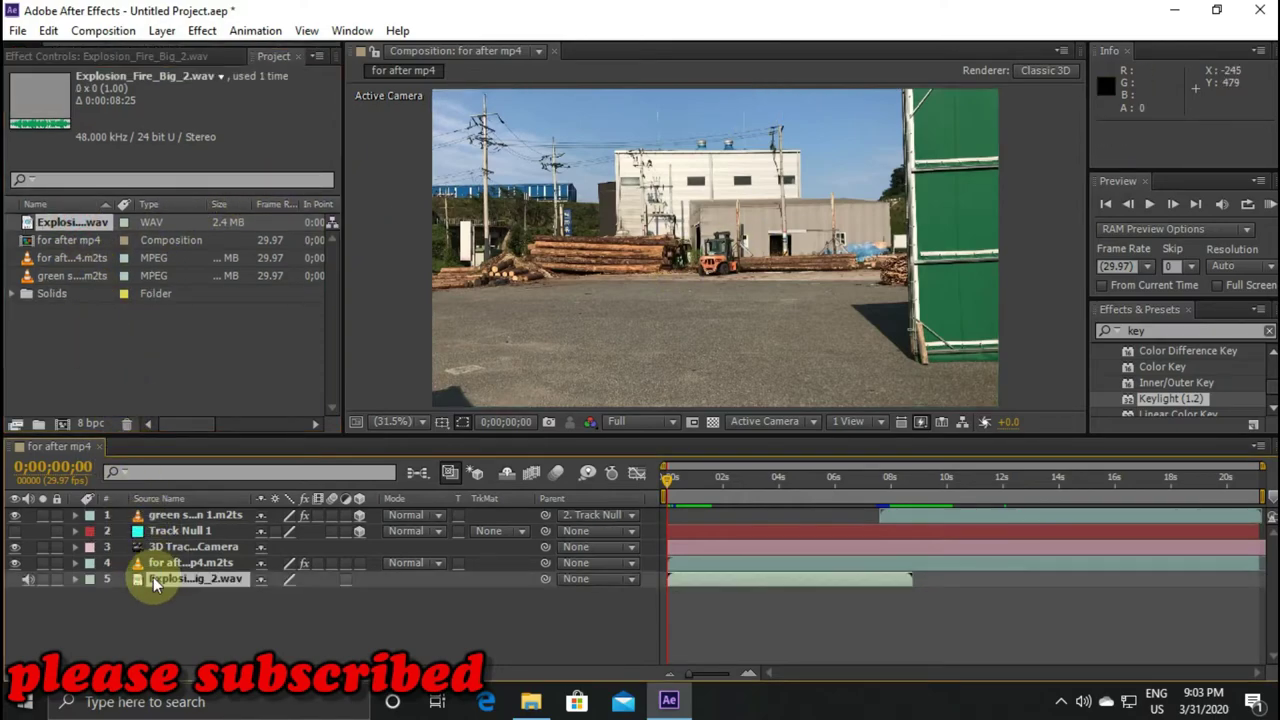
click(75, 579)
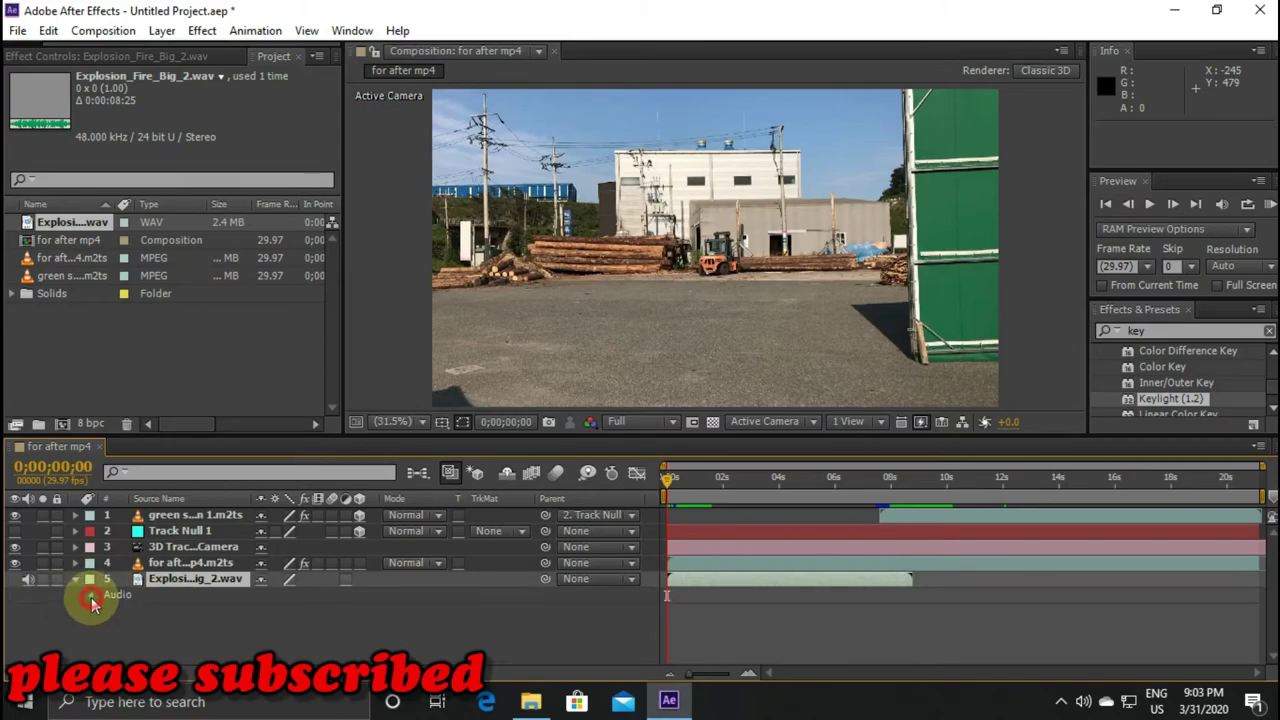
click(91, 596)
drag(277, 612, 408, 619)
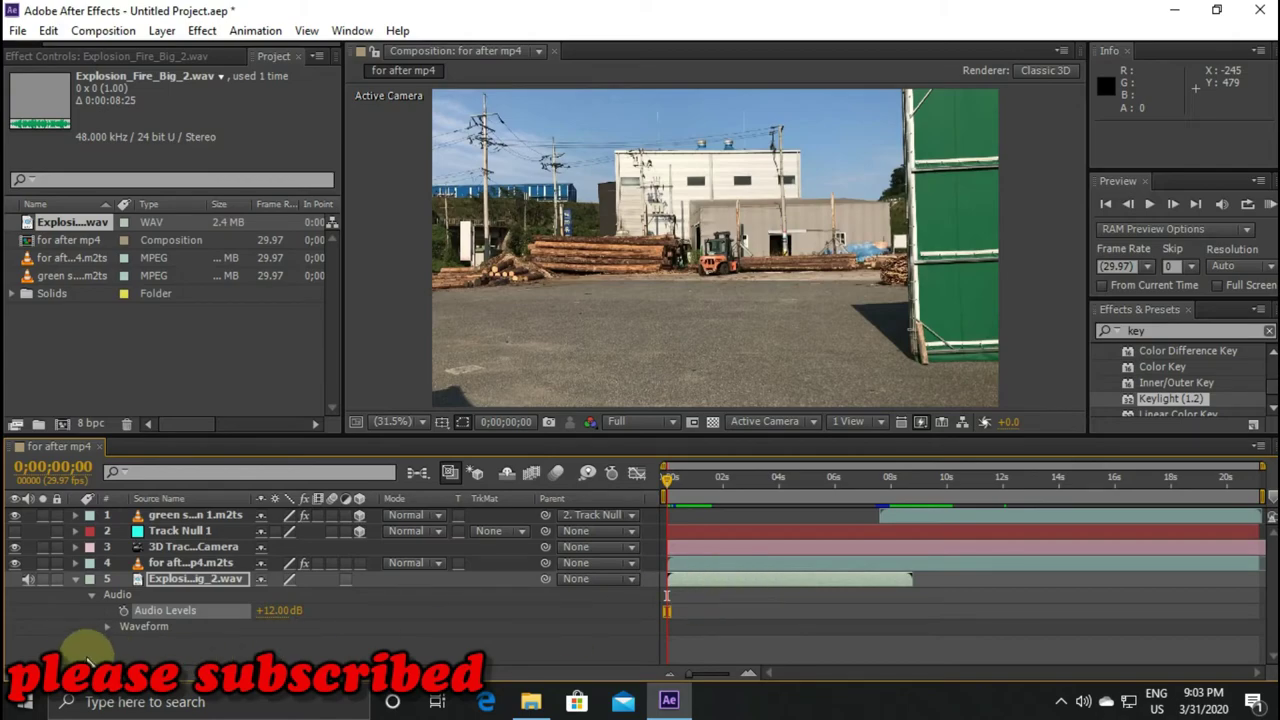
click(108, 627)
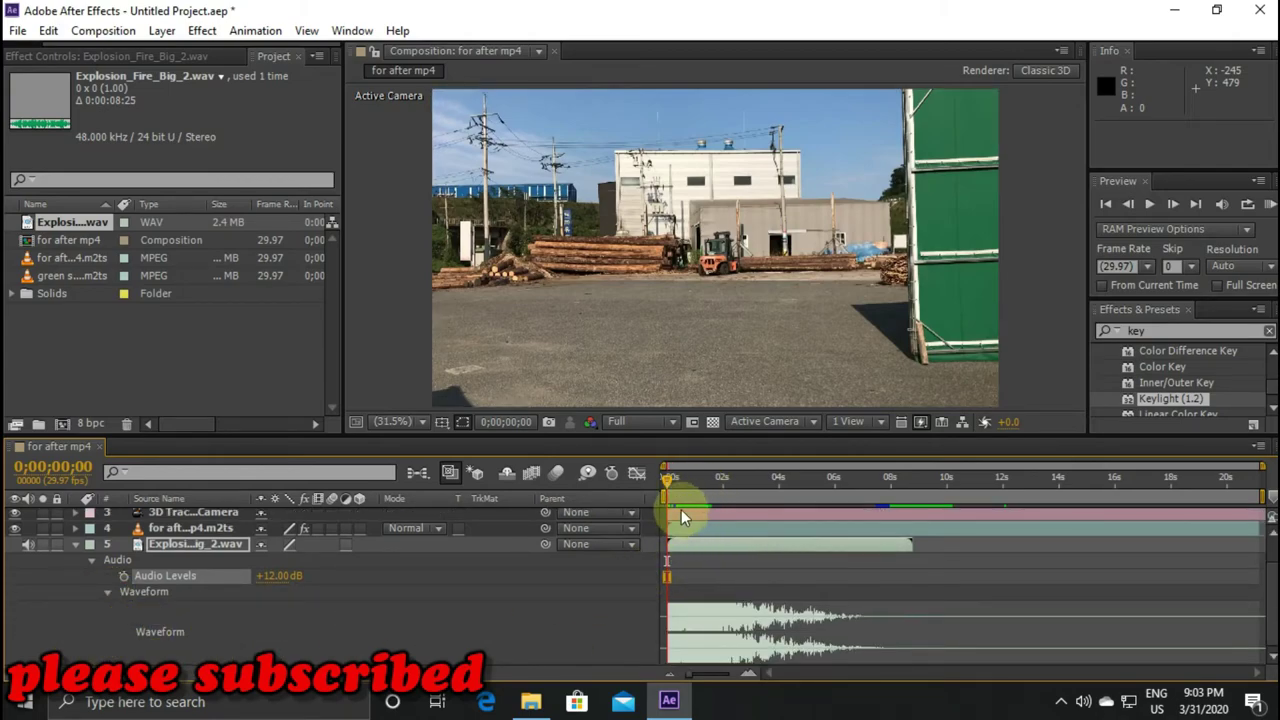
Move the current time to around 7 seconds, on the frame just before the explosion
drag(670, 481, 742, 487)
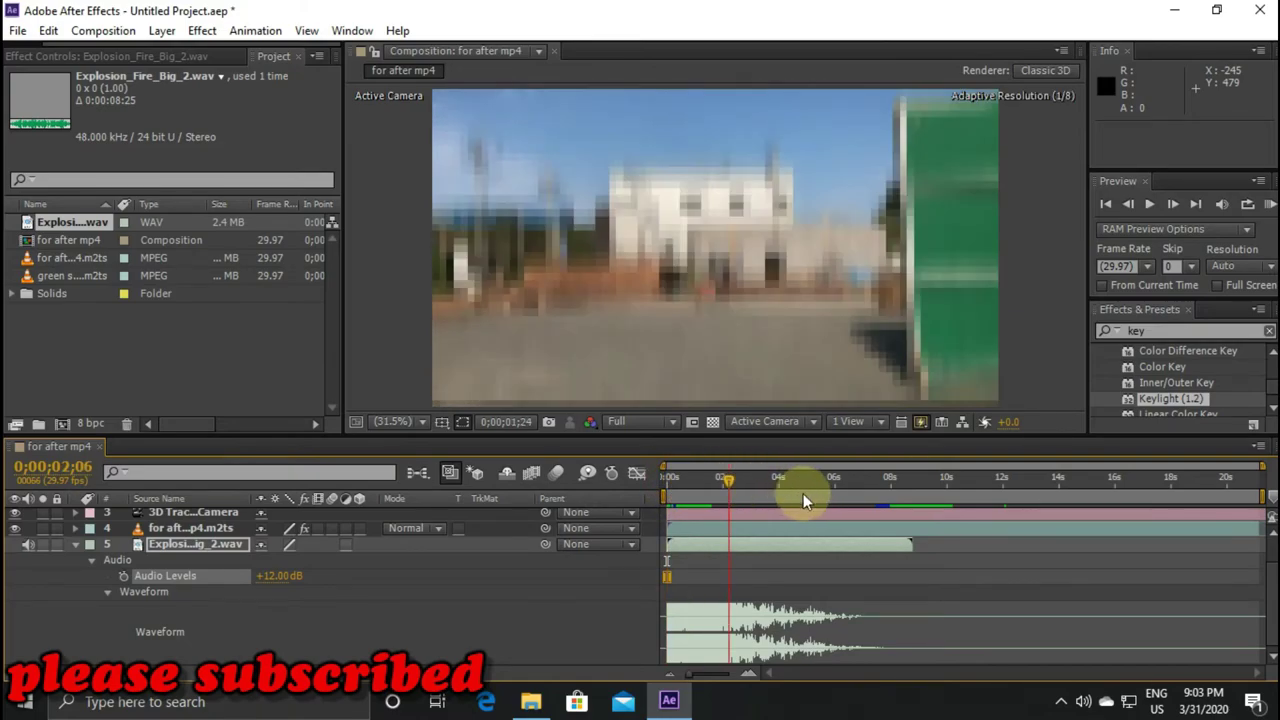
drag(820, 503, 879, 503)
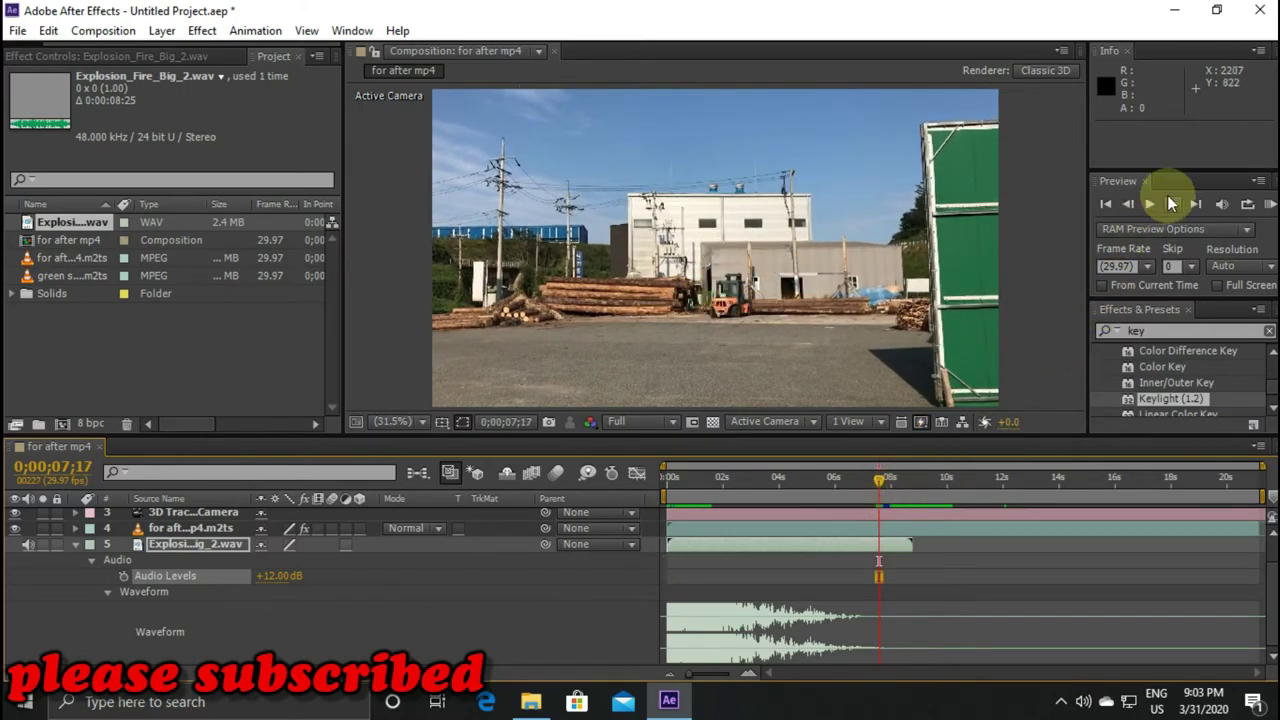
click(1171, 203)
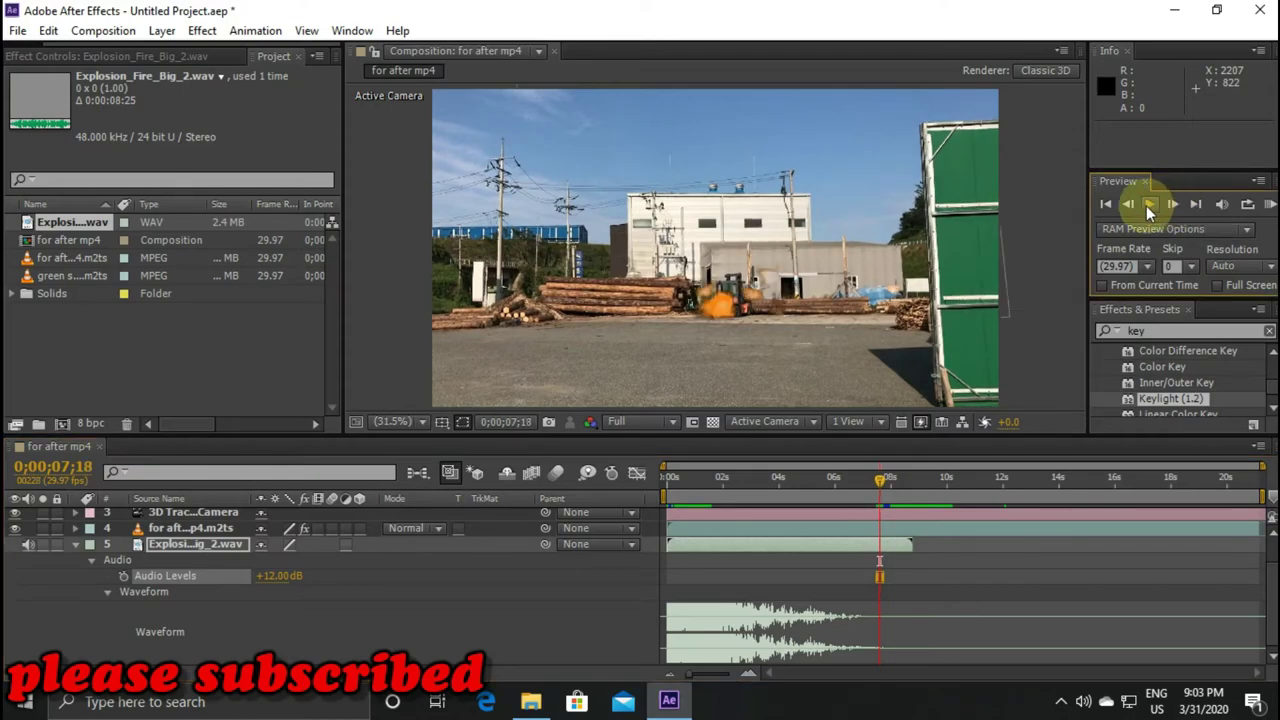
click(1130, 205)
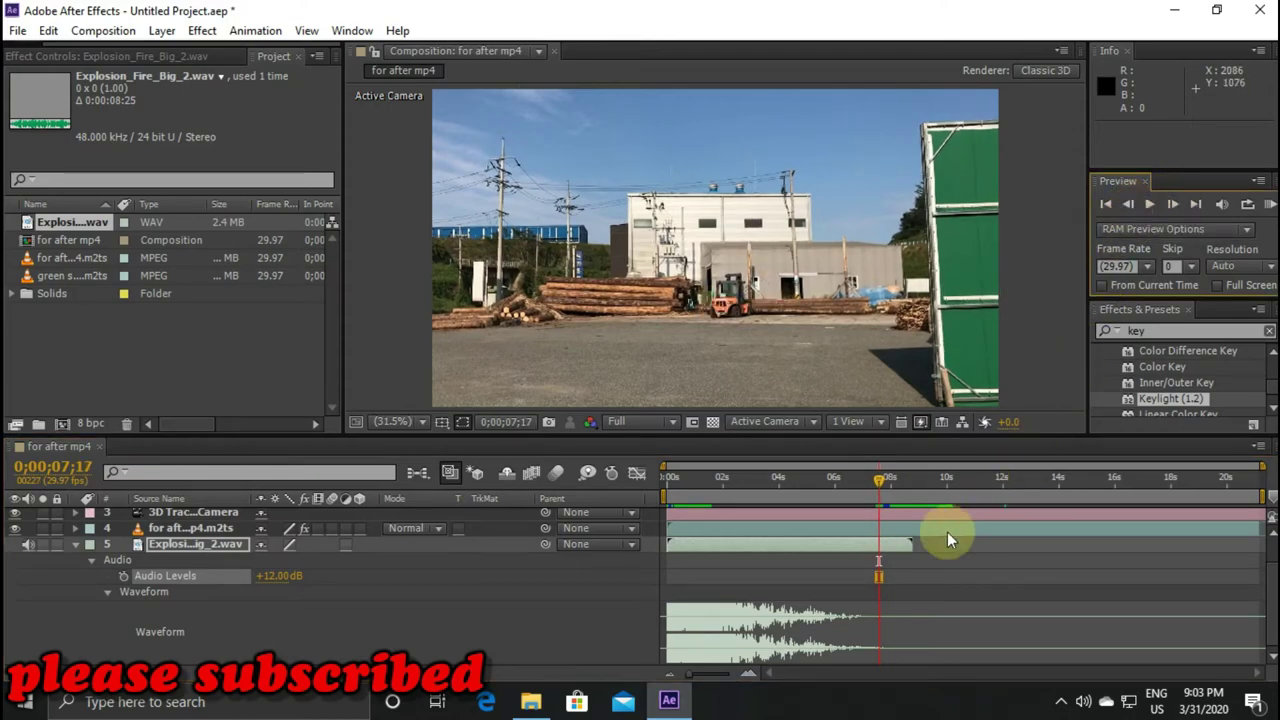
Slide the explosion sound layer to start at 7;21 and collapse its audio properties
drag(713, 546, 927, 541)
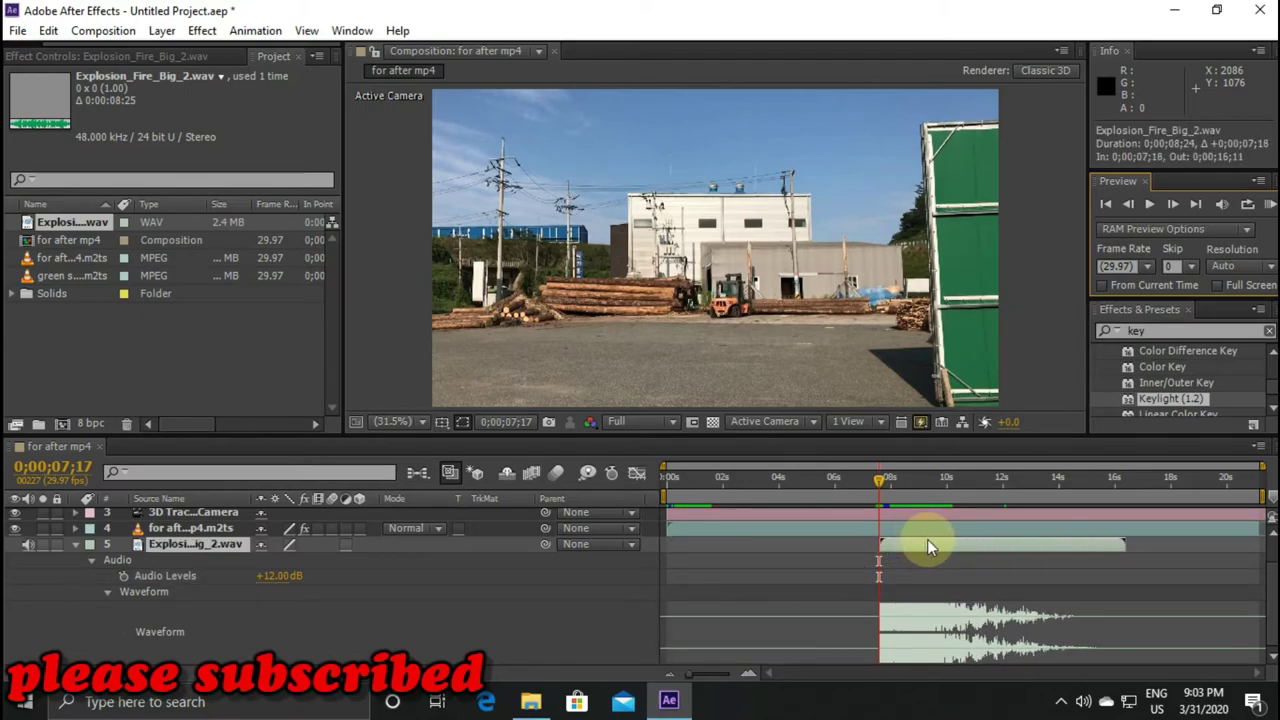
drag(928, 541, 927, 538)
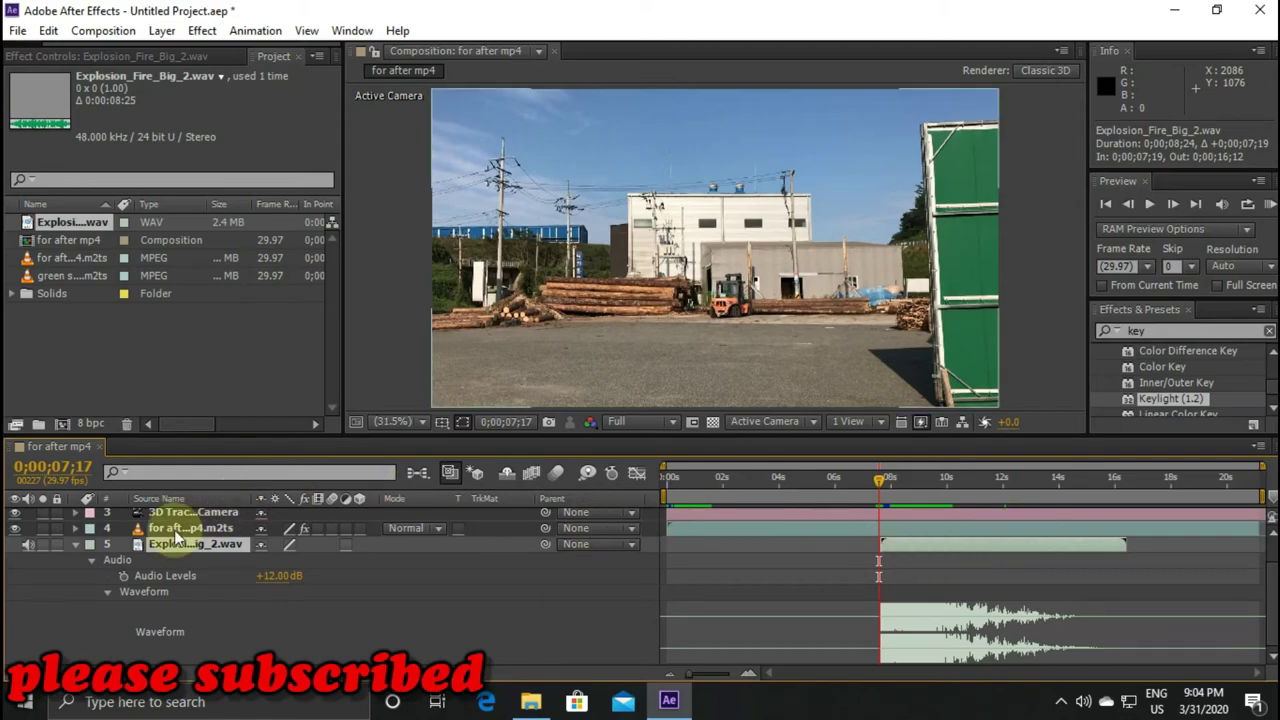
click(77, 546)
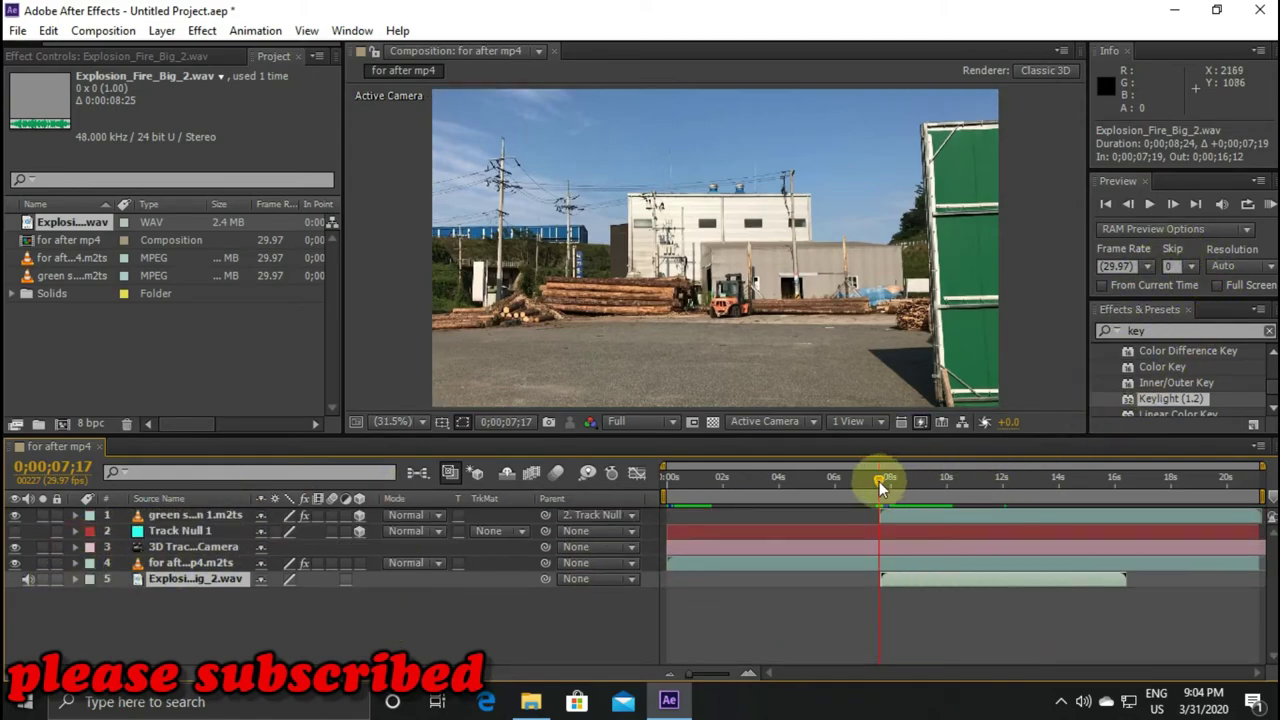
Scrub across the explosion to check the sync, return to the start, and deselect all layers
drag(879, 481, 883, 478)
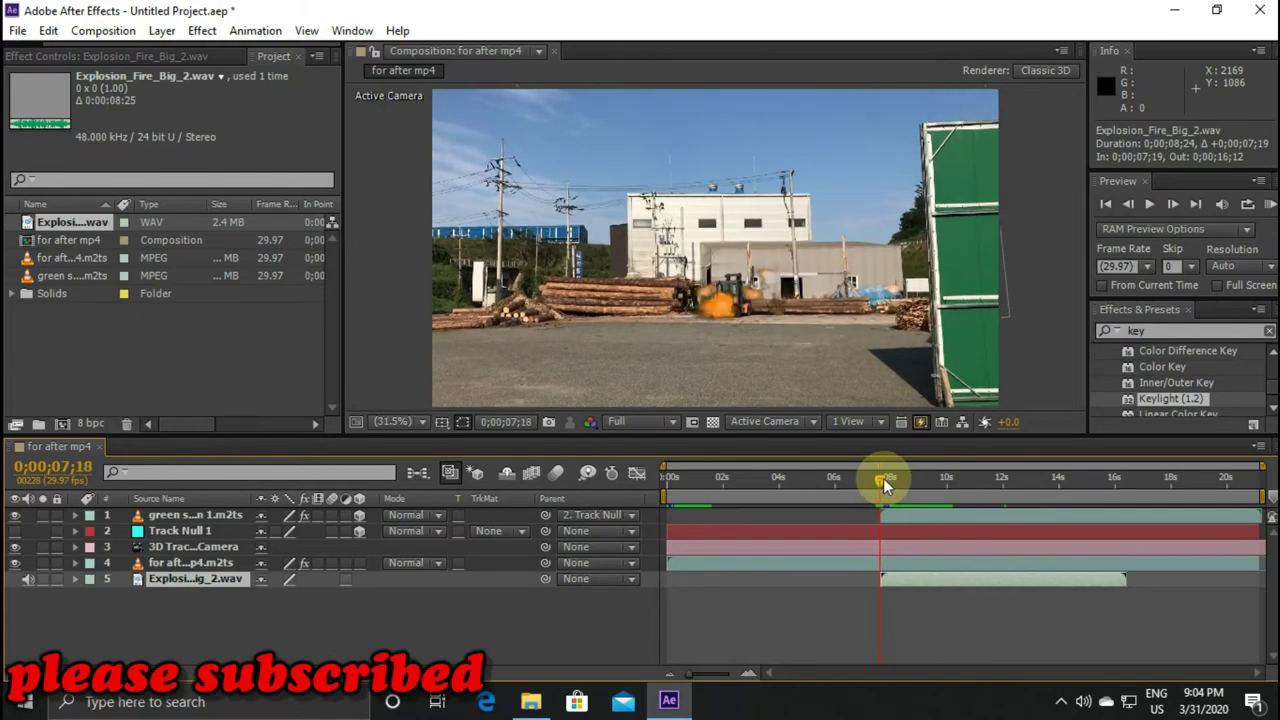
mouse_move(883, 478)
mouse_down()
mouse_move(1109, 497)
mouse_move(661, 496)
mouse_up()
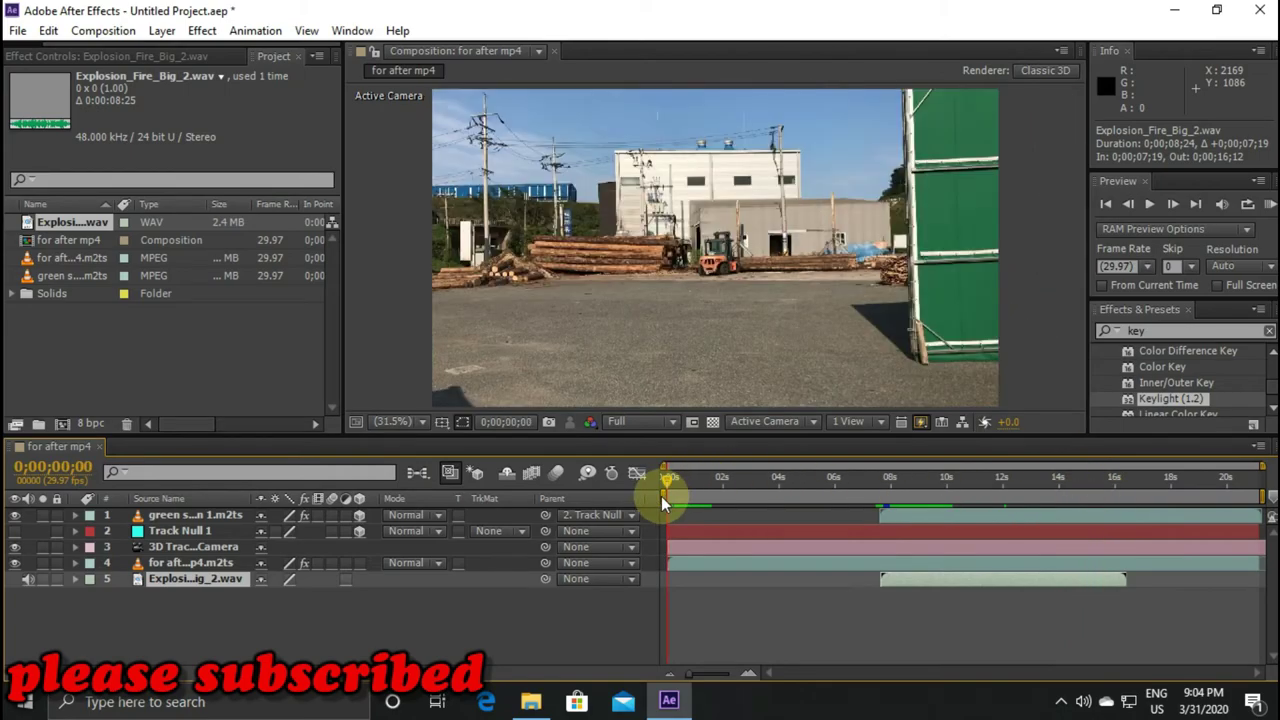
click(397, 625)
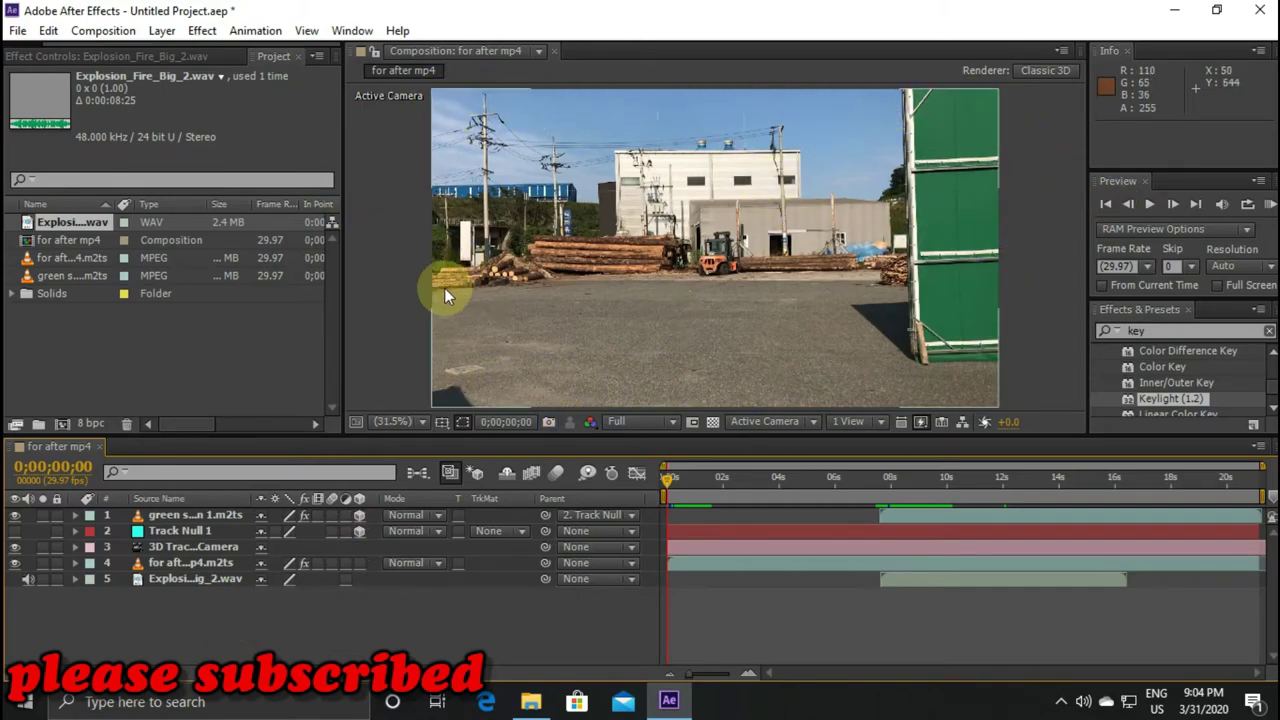
click(199, 614)
mouse_move(211, 588)
mouse_down()
mouse_move(198, 627)
mouse_move(223, 500)
mouse_up()
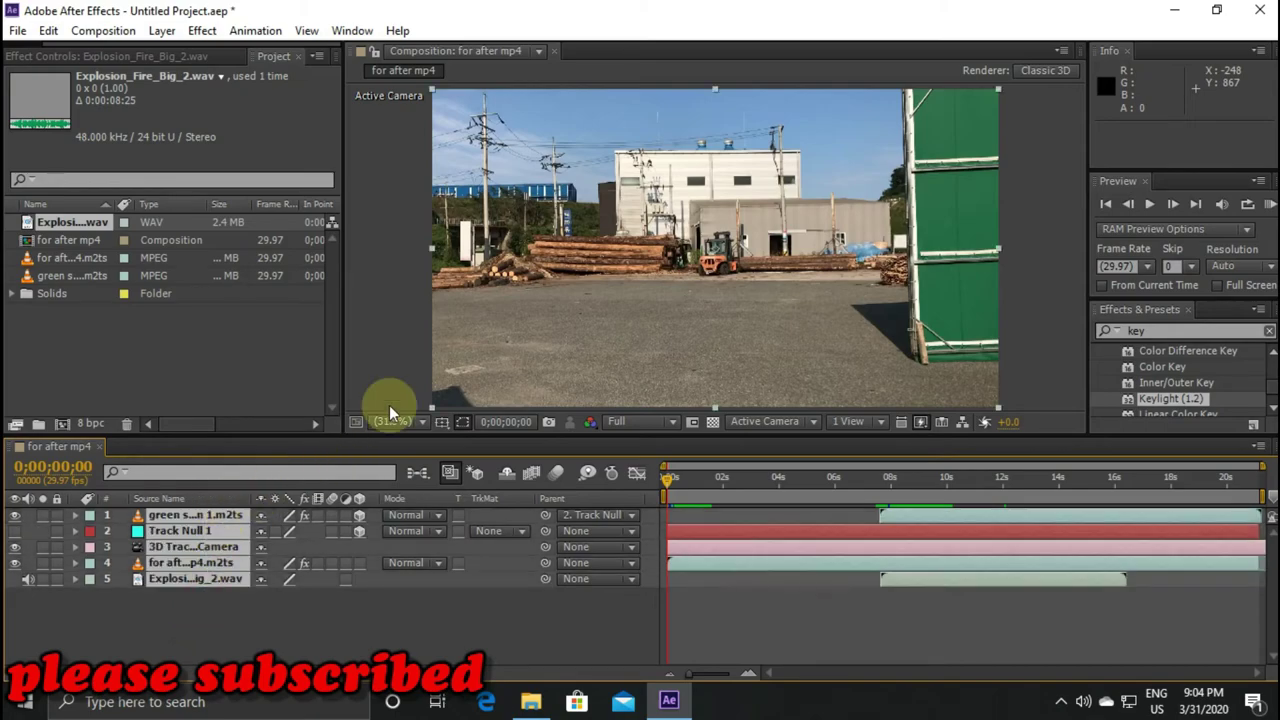
Queue the for after mp4 composition via File > Export > Add to Render Queue
click(16, 31)
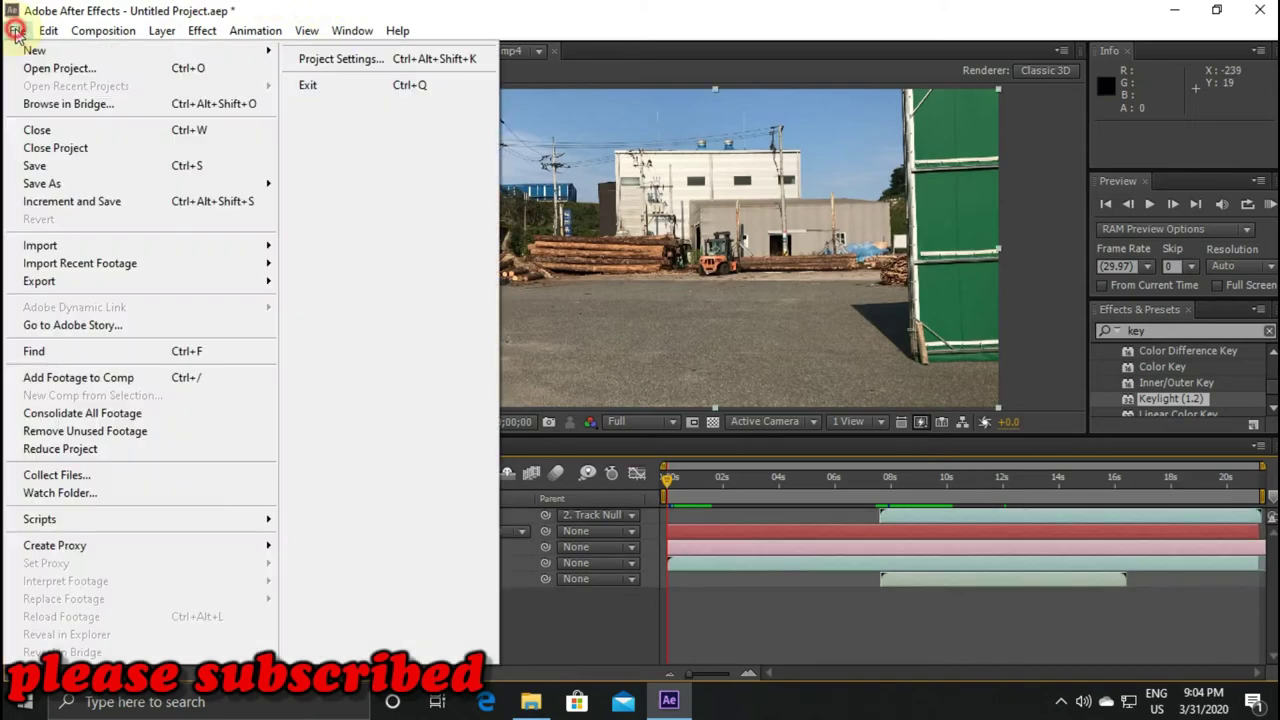
mouse_move(83, 285)
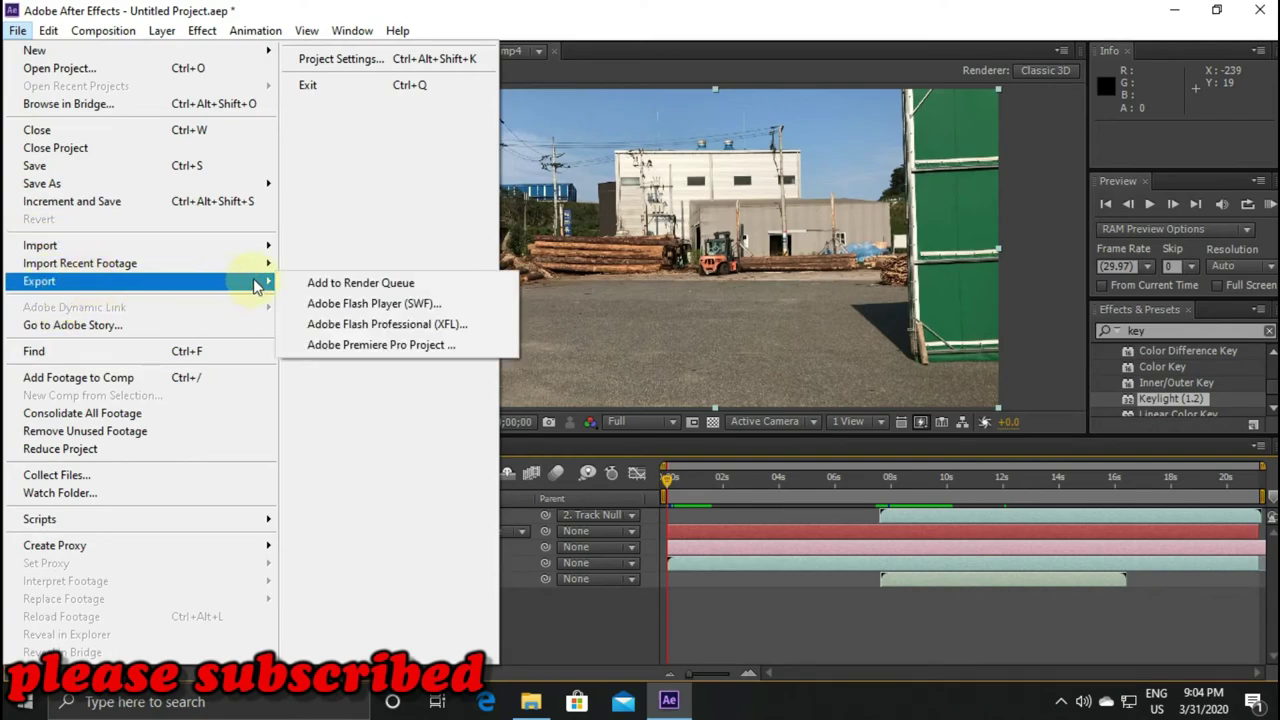
click(380, 286)
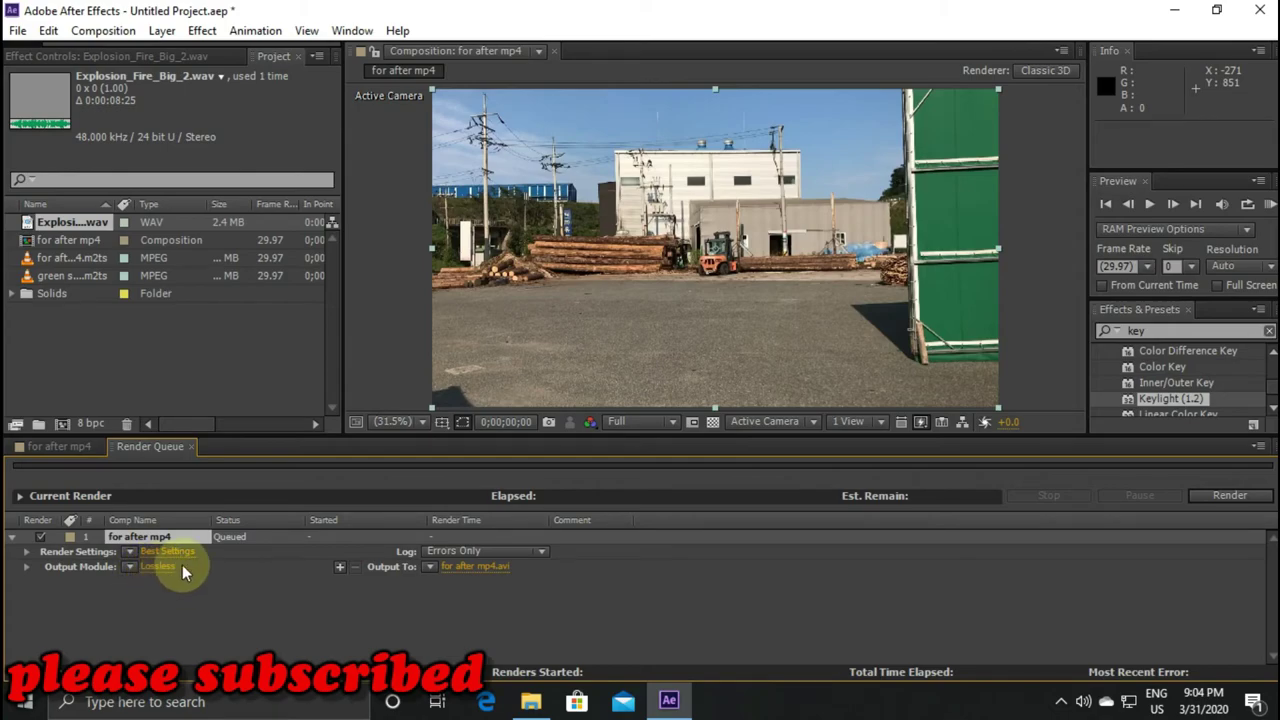
Set the output module to H.264 with resize, crop and audio output, sized to HDTV 1080 29.97
click(159, 567)
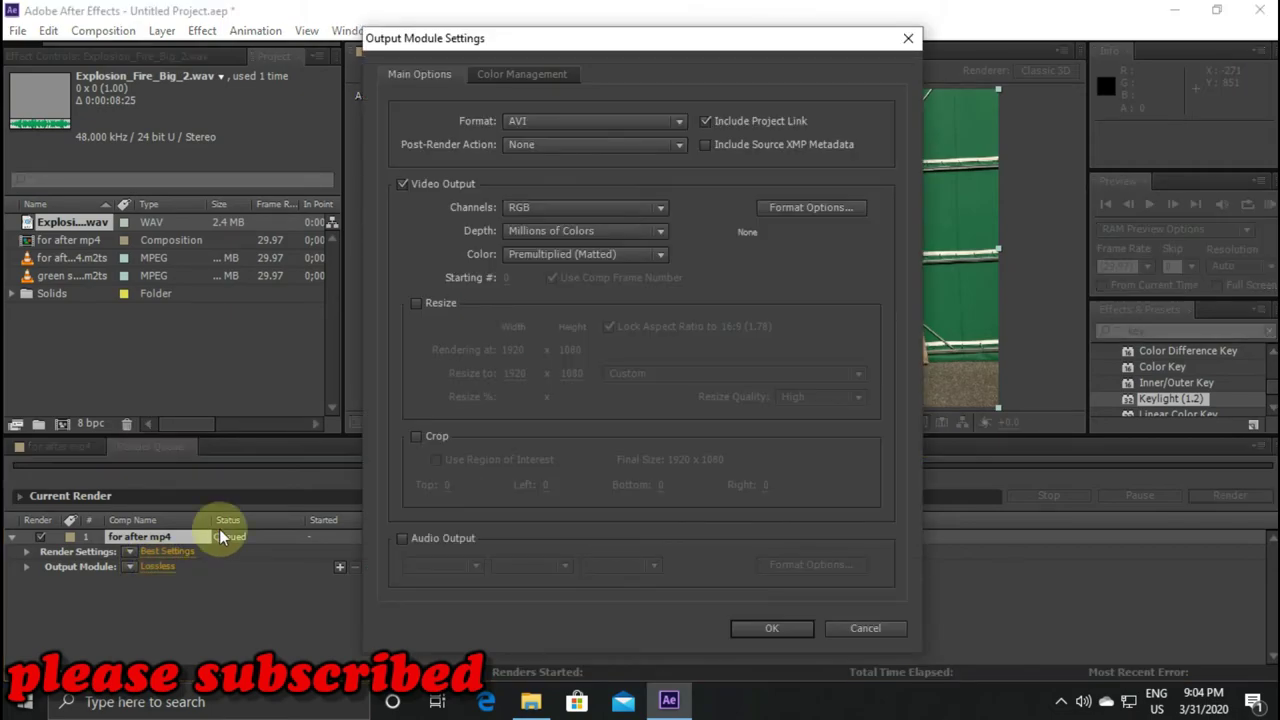
click(666, 126)
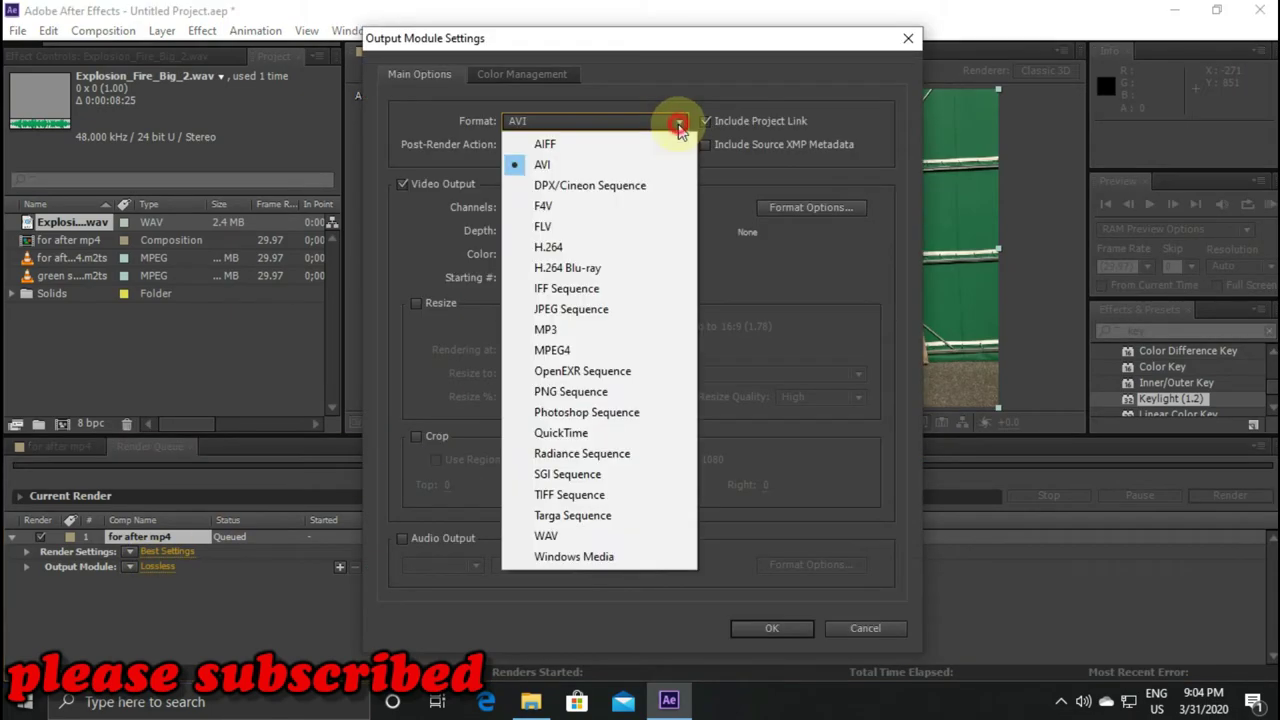
click(573, 252)
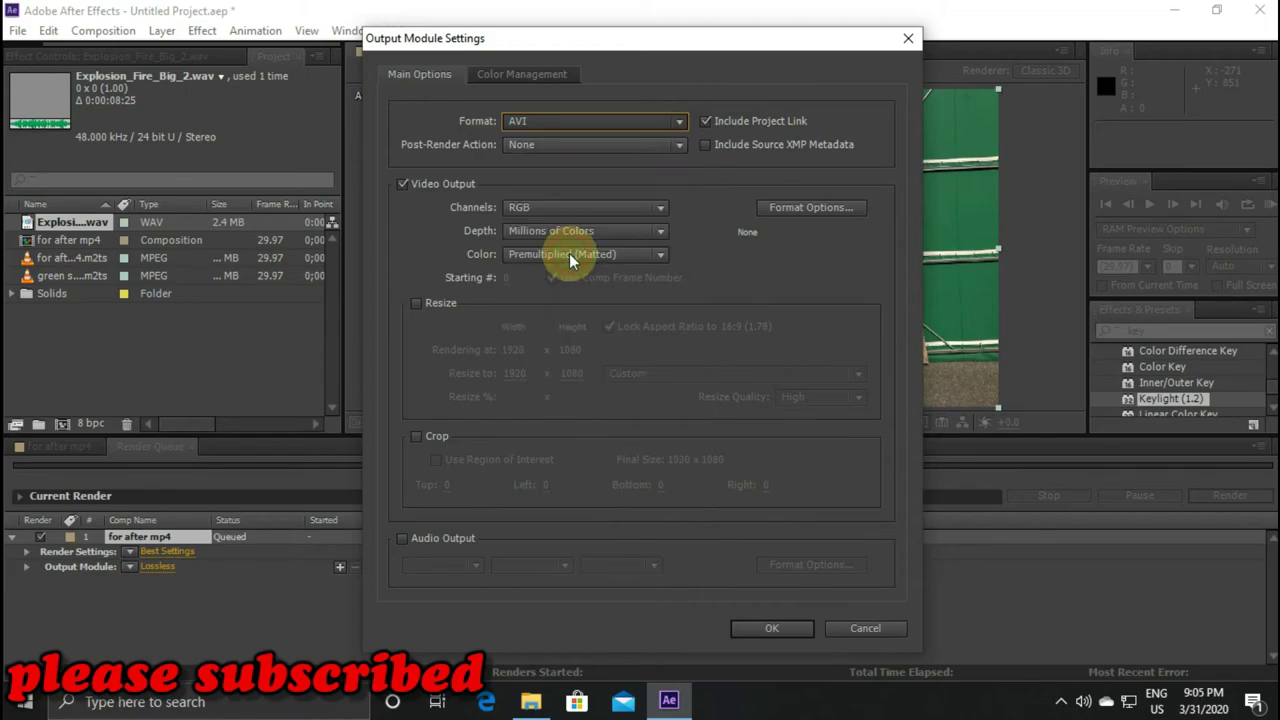
click(416, 305)
click(417, 438)
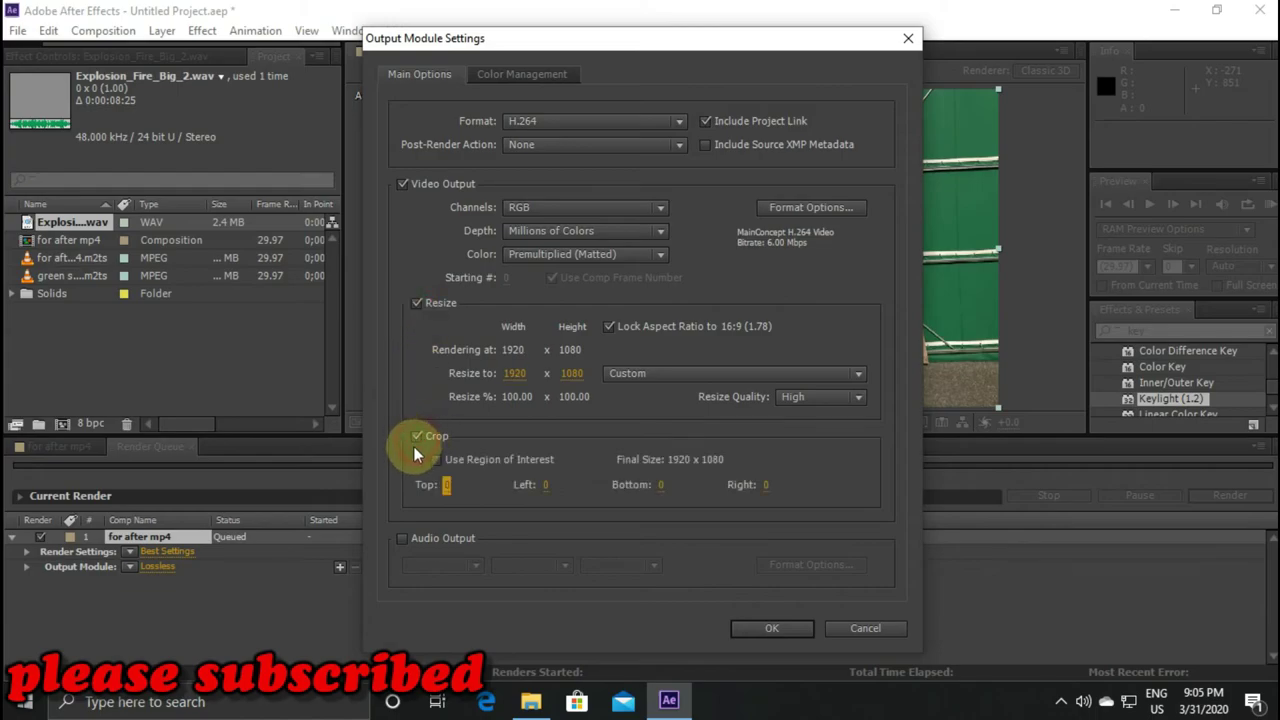
click(402, 540)
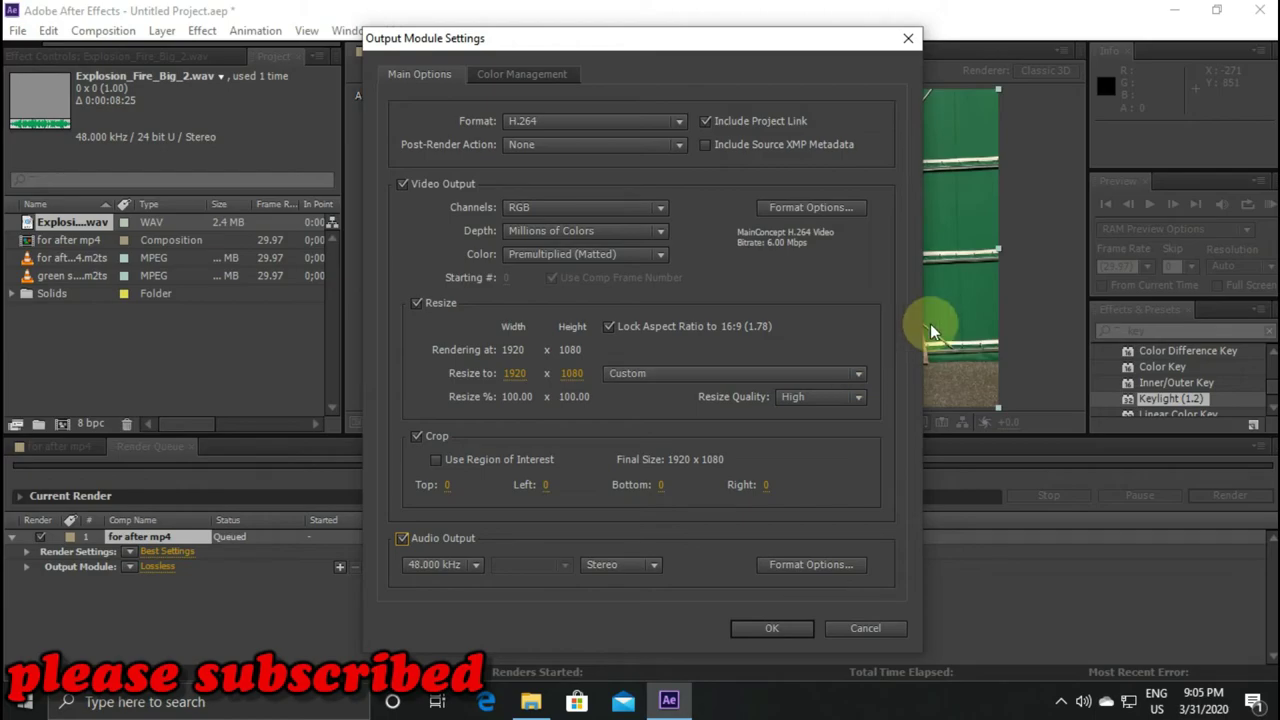
click(861, 375)
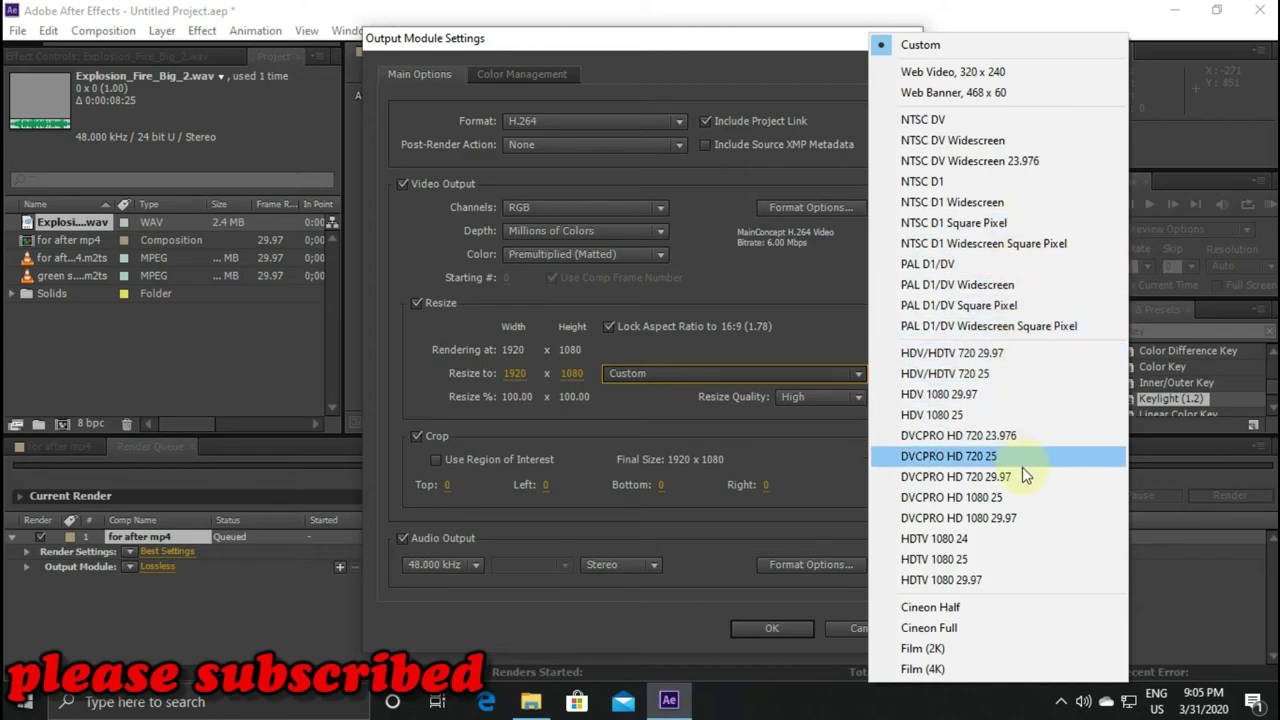
click(961, 582)
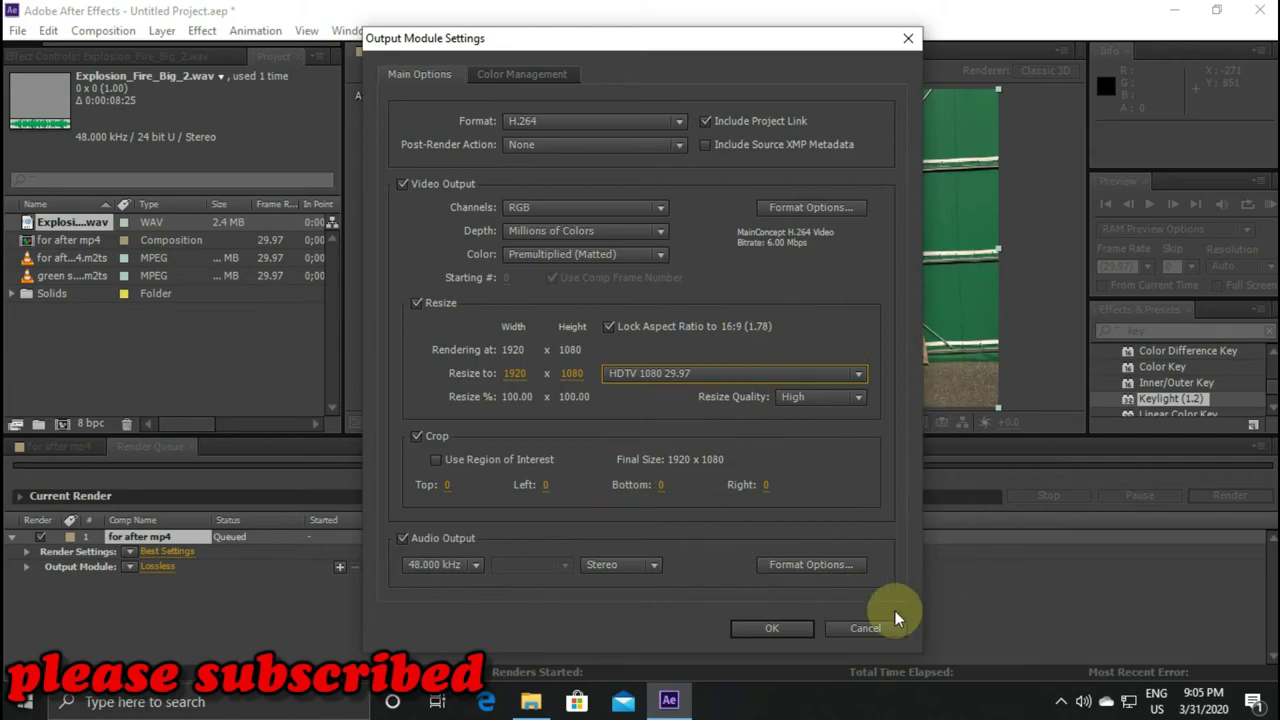
click(768, 628)
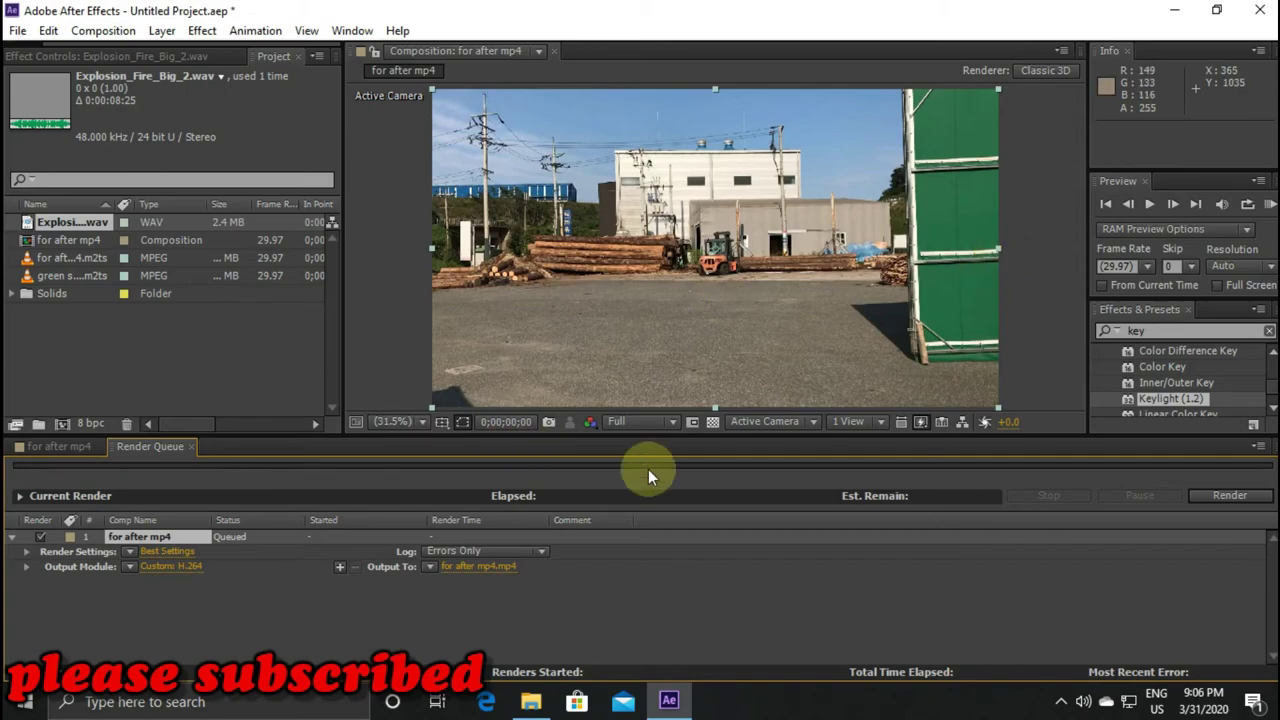
Pick the Videos folder as the render destination and select the output file name
click(458, 566)
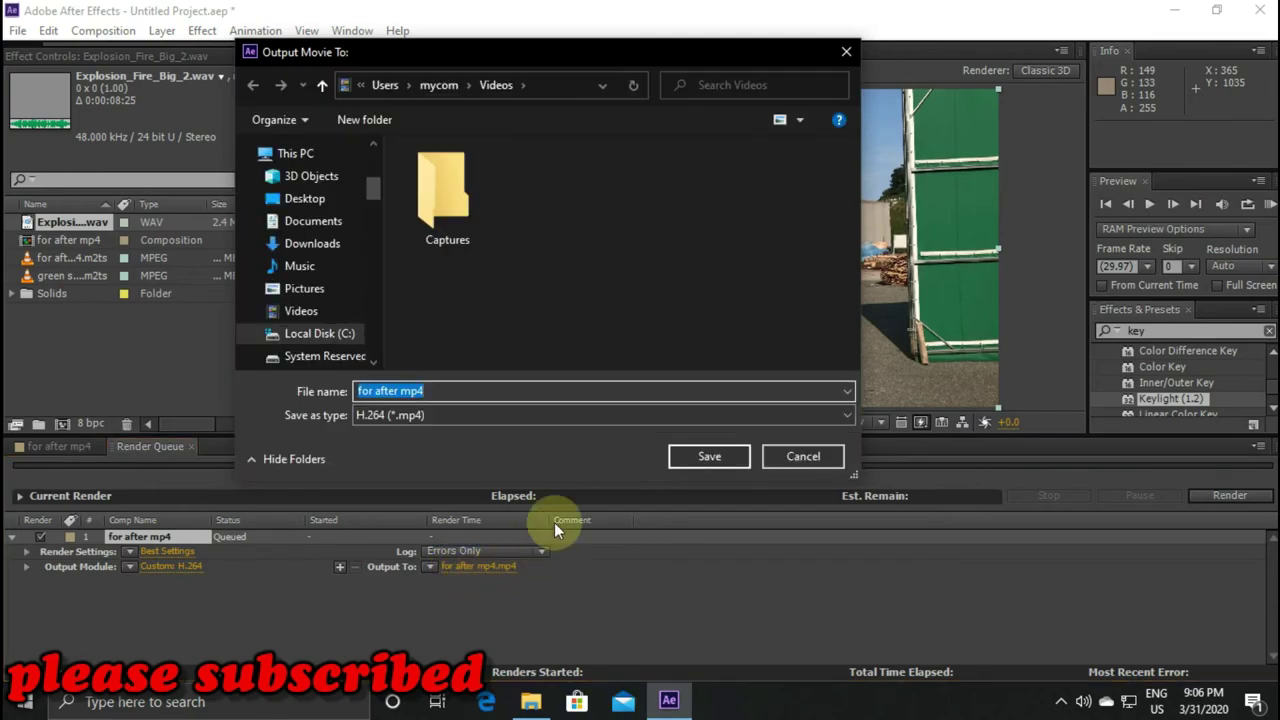
click(300, 311)
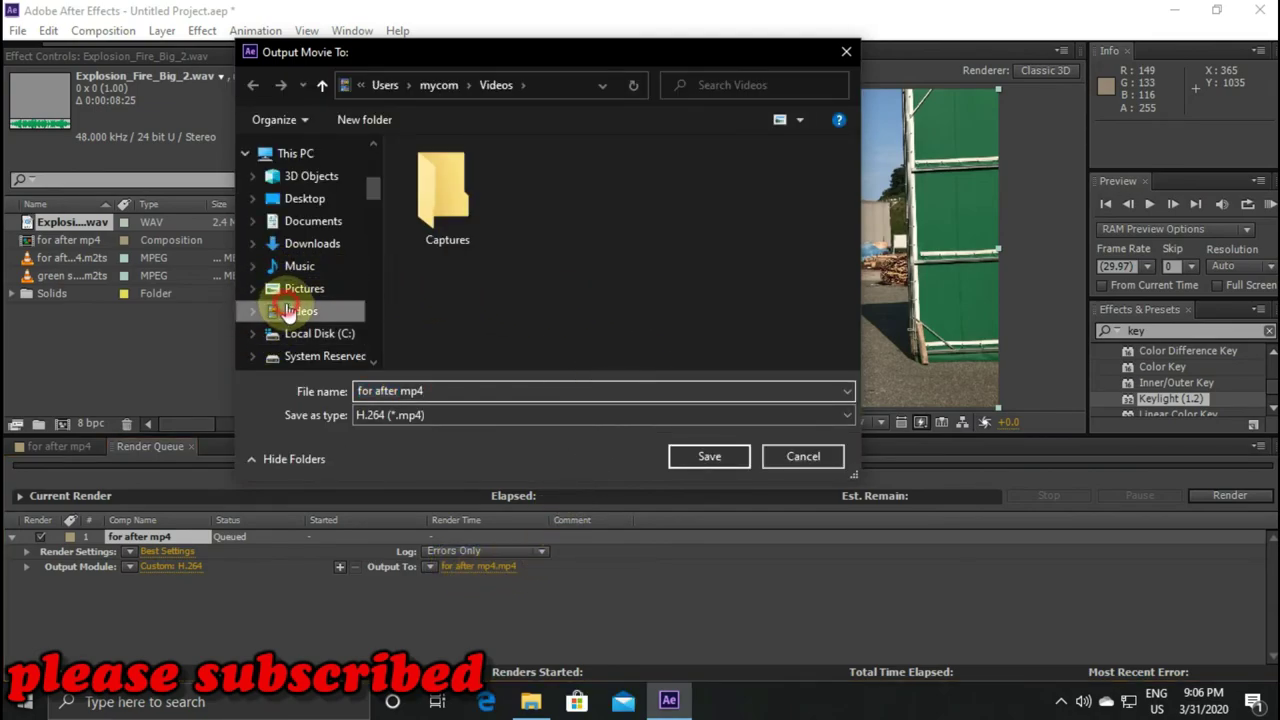
click(446, 391)
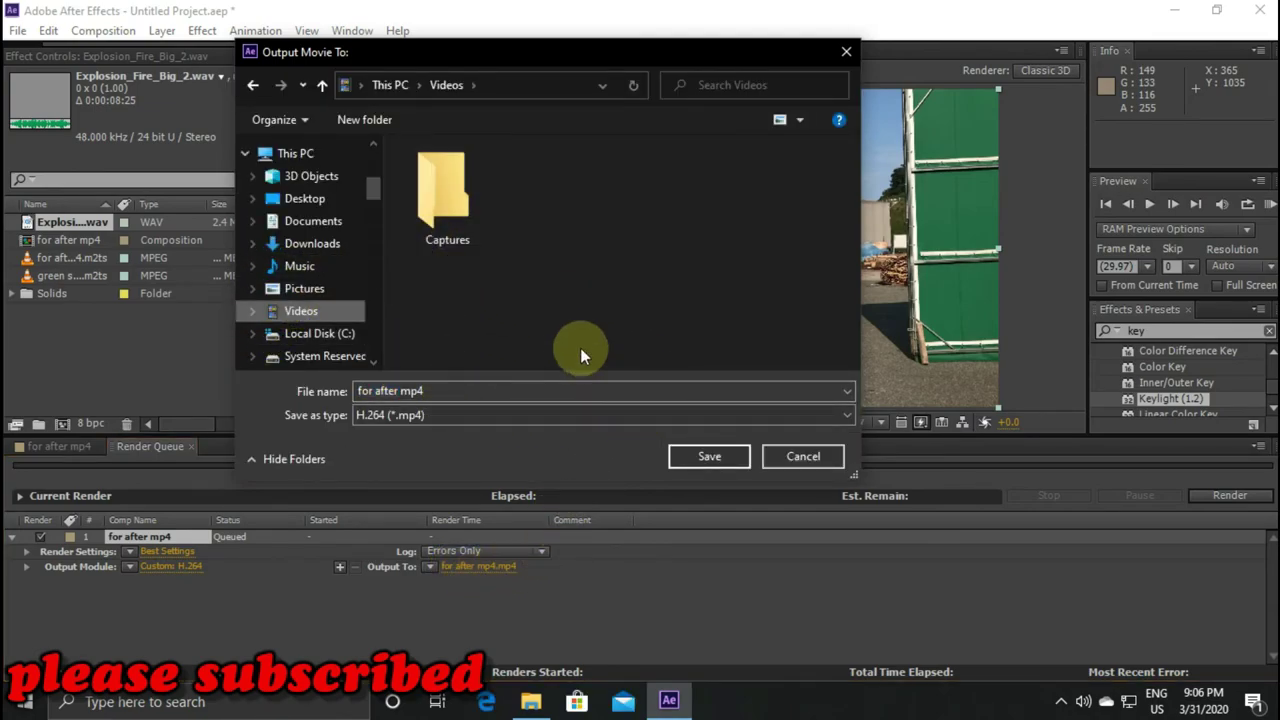
triple_click(390, 391)
click(400, 391)
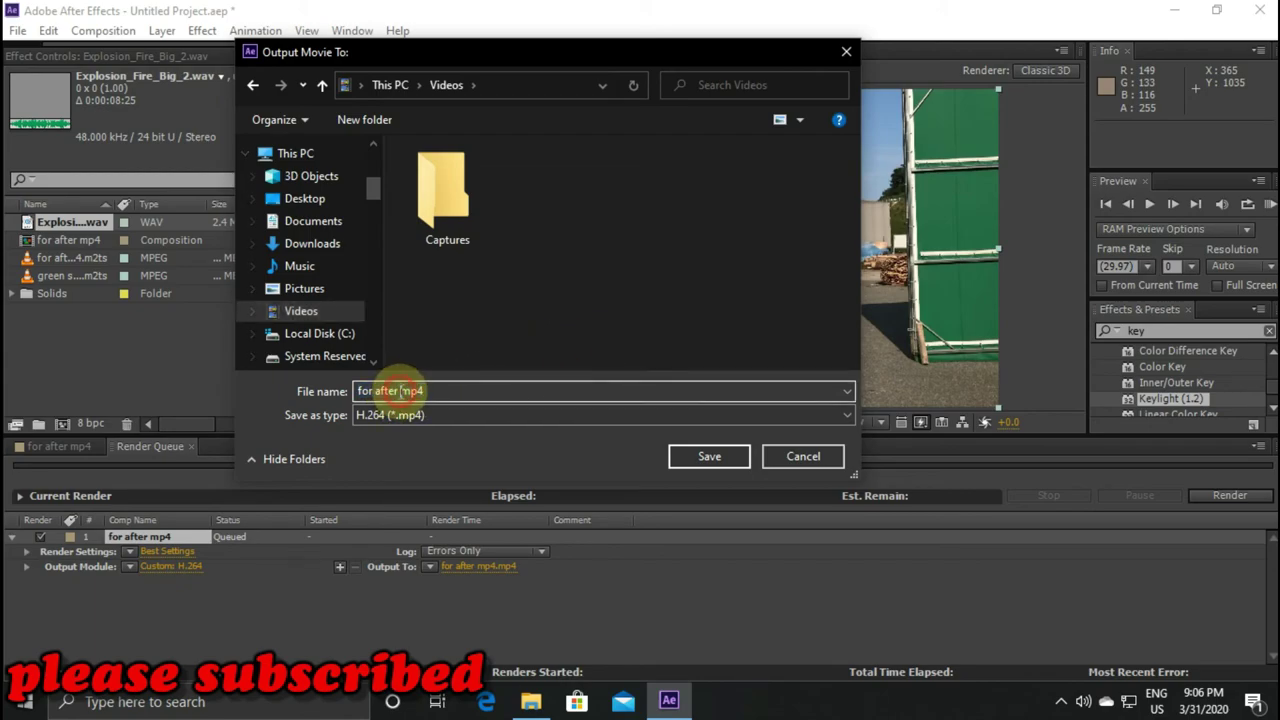
Change the output file name to 'for after .mp4' and save it in Videos
text(.)
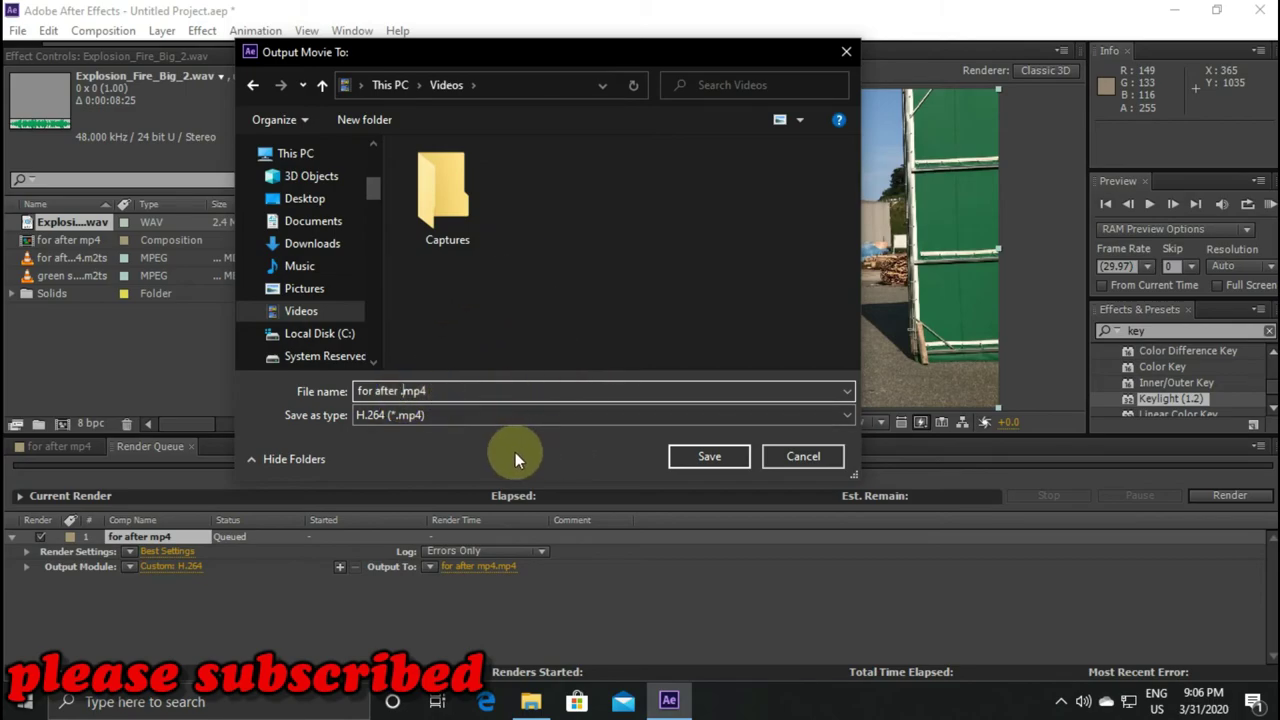
key(BackSpace)
text(.)
click(297, 314)
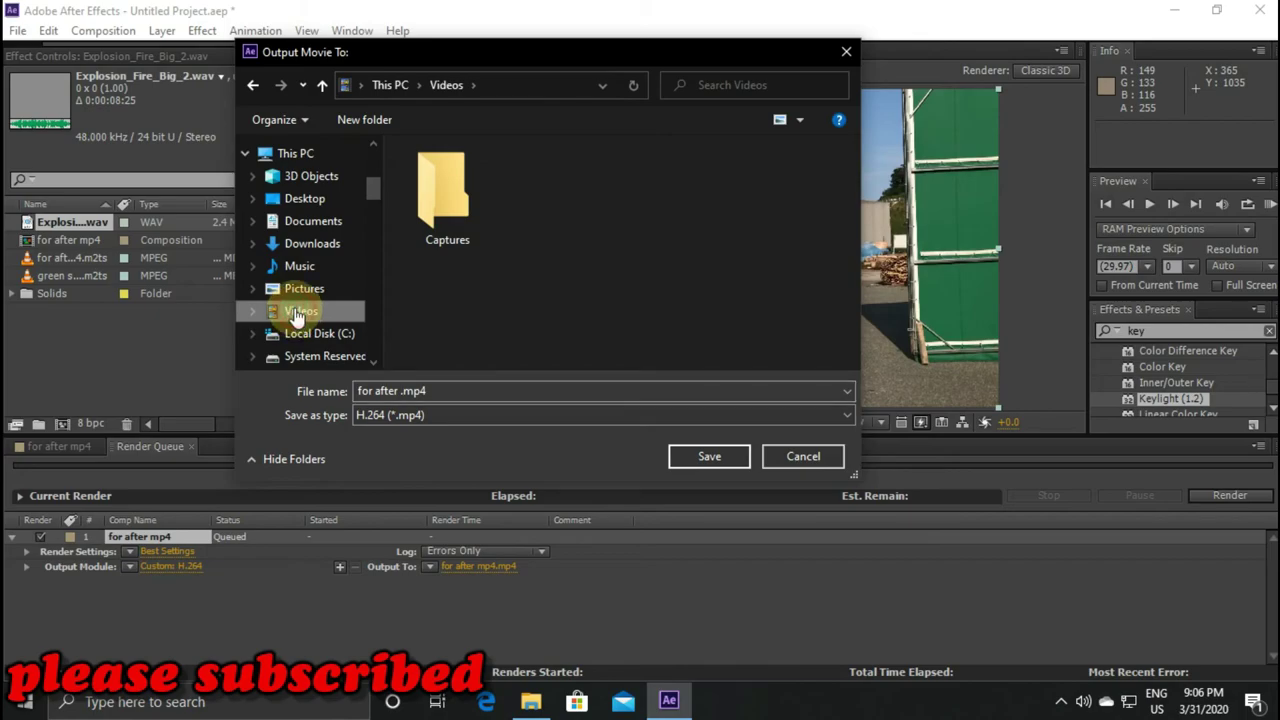
scroll(300, 300, up, 5)
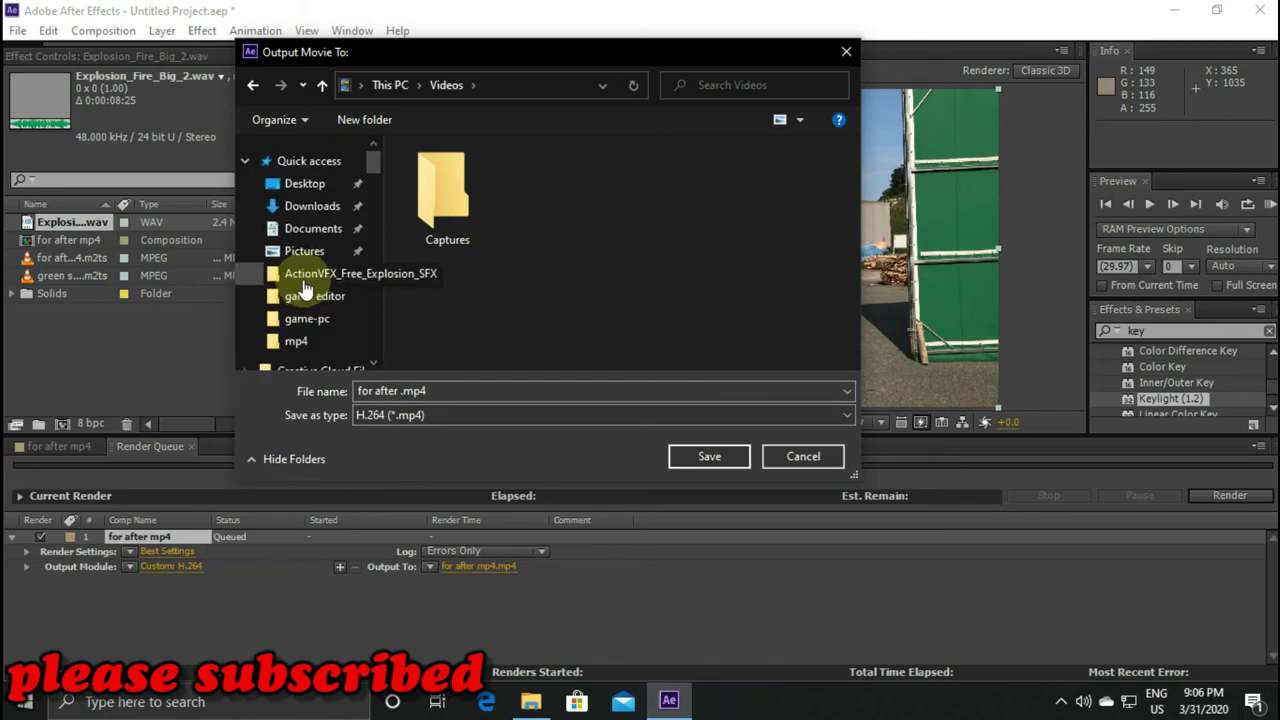
scroll(305, 287, down, 3)
scroll(305, 287, down, 3)
scroll(305, 287, down, 2)
scroll(307, 287, up, 2)
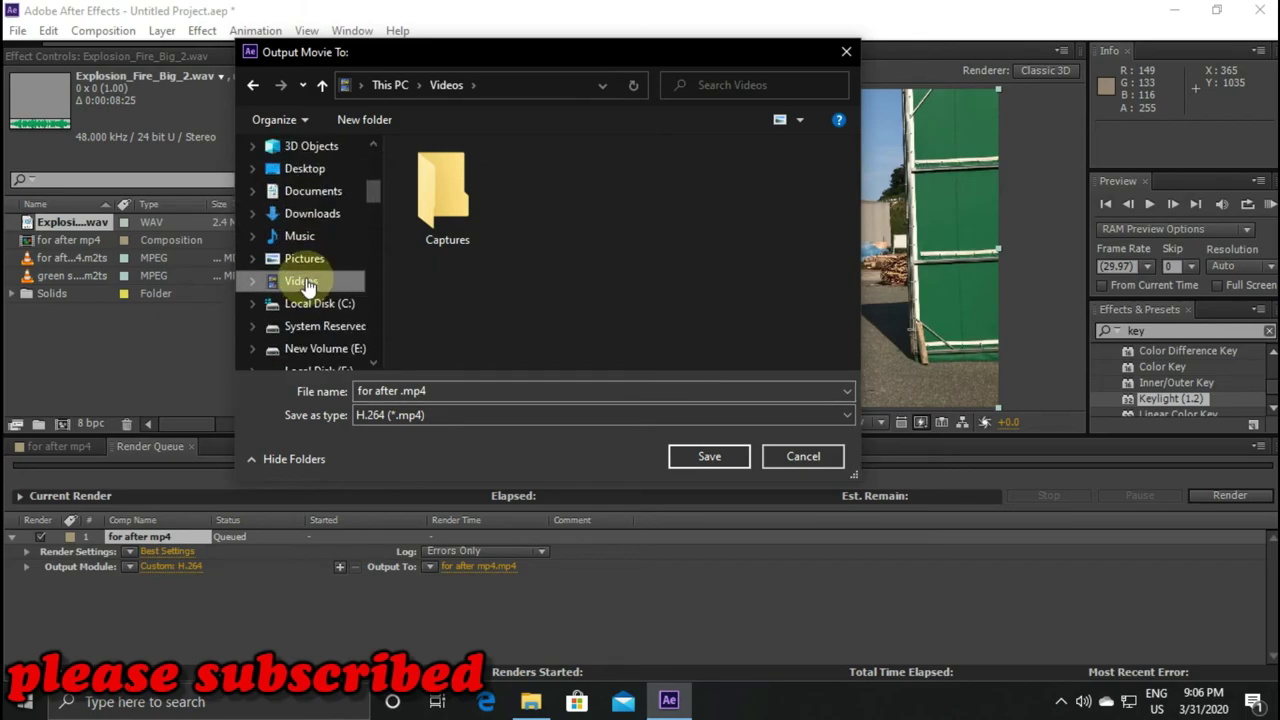
click(691, 459)
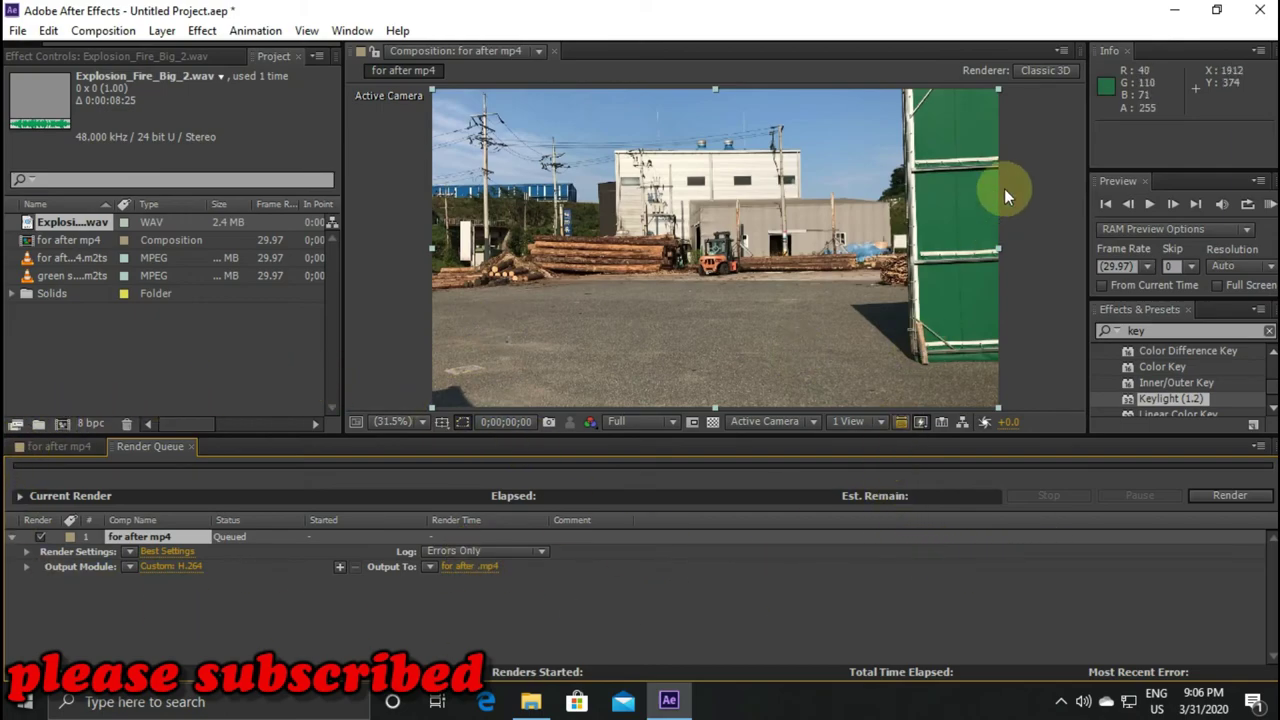
Render the queued for after mp4 composition to for after .mp4
click(1229, 497)
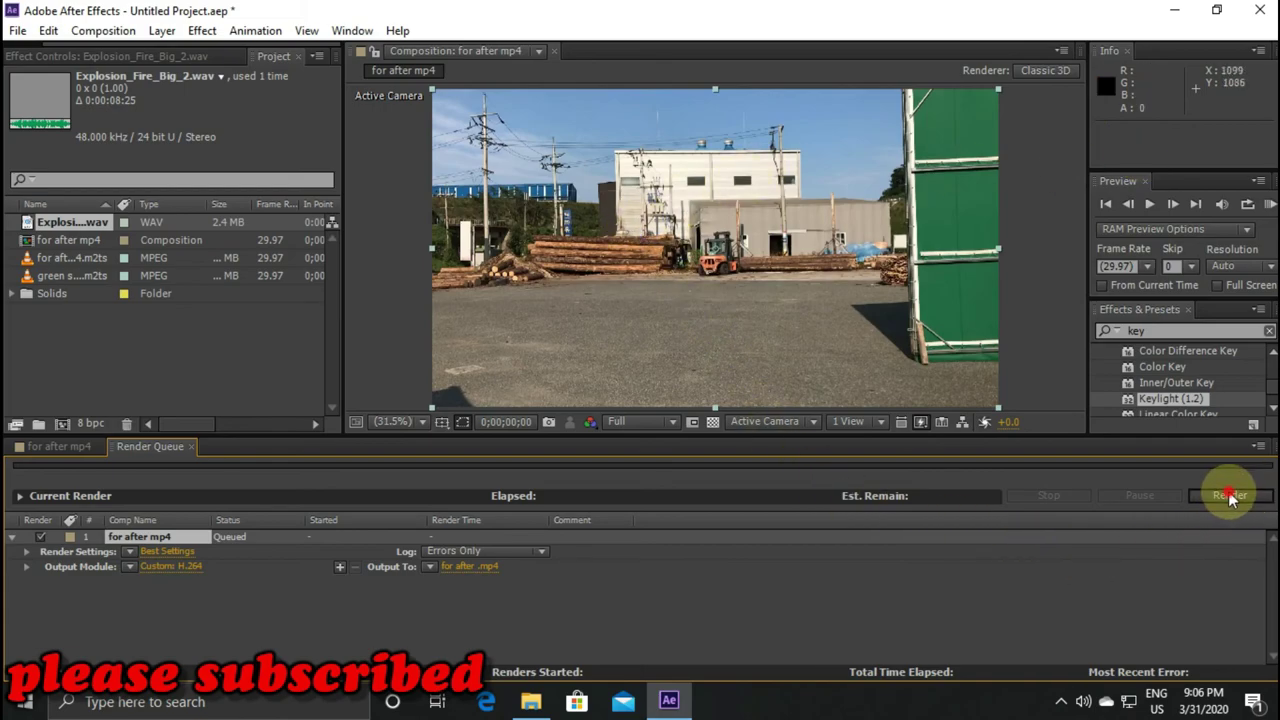